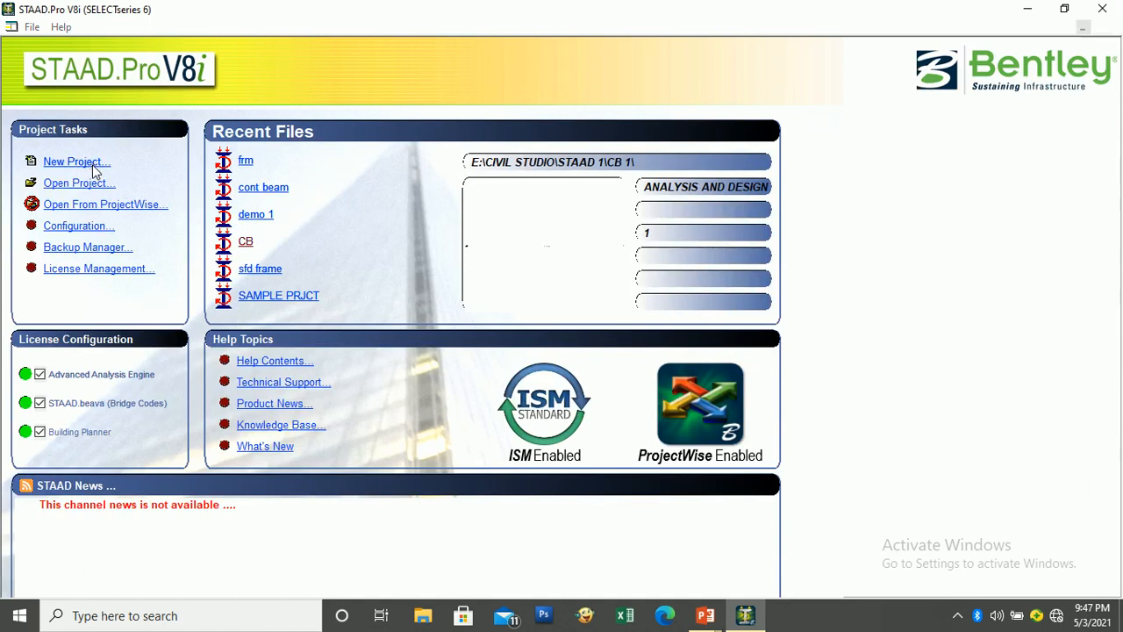
Step: Set the new model's structure type to Space and name the file FRAME
left_click(390, 177)
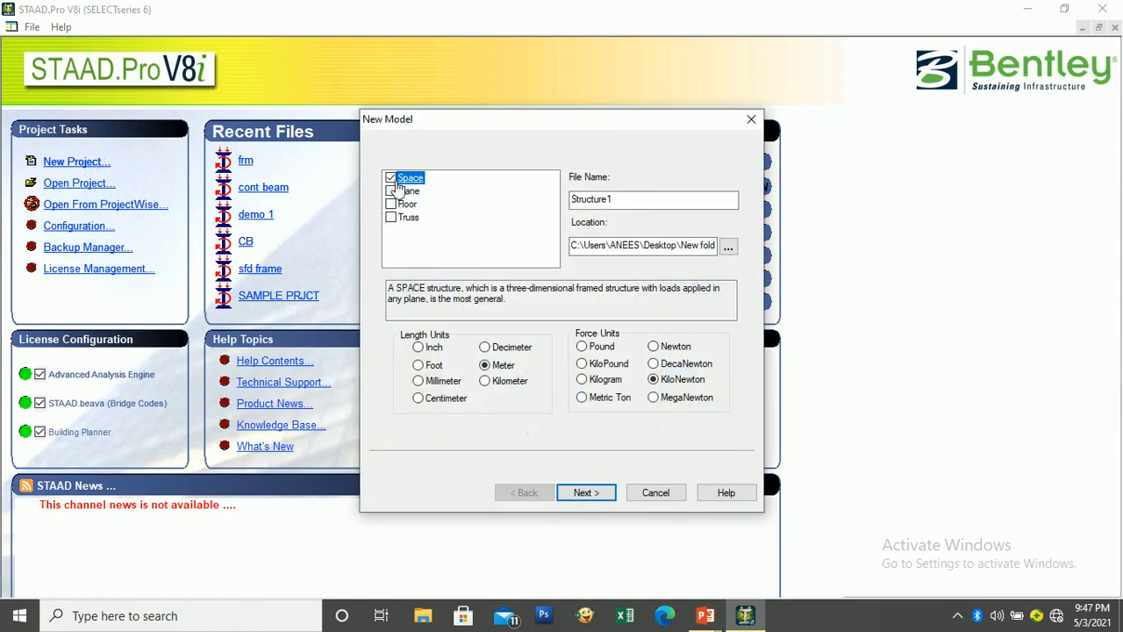
type("FRAME")
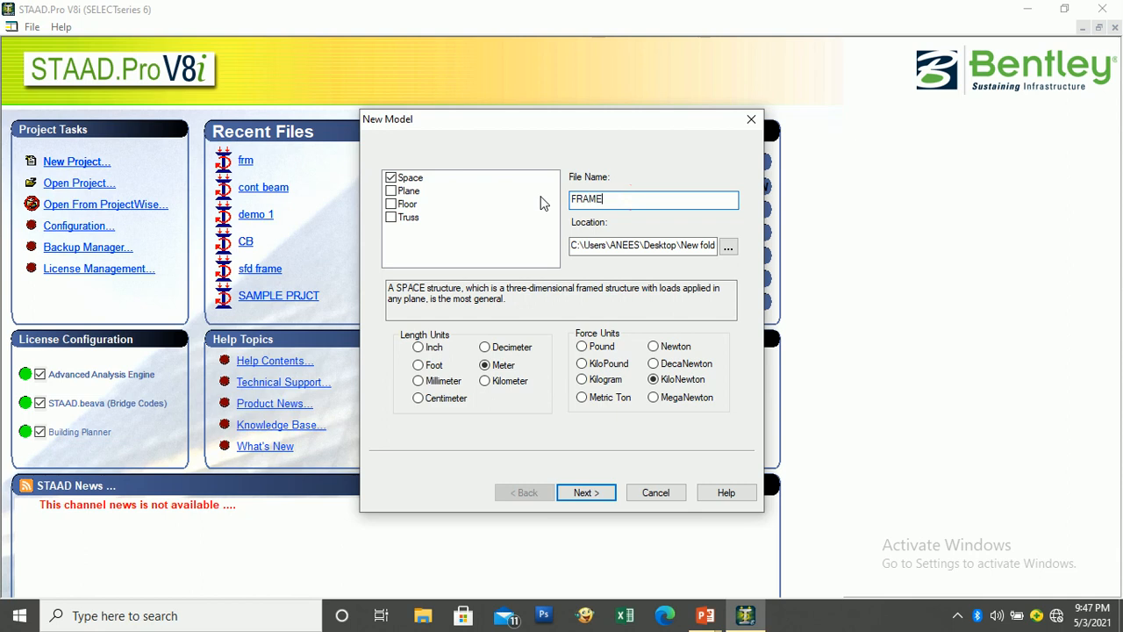
Step: Set the location to the folder CIVIL STUDIO\STAAD 1\FRAME and create the model with the Add Beam option
left_click(727, 247)
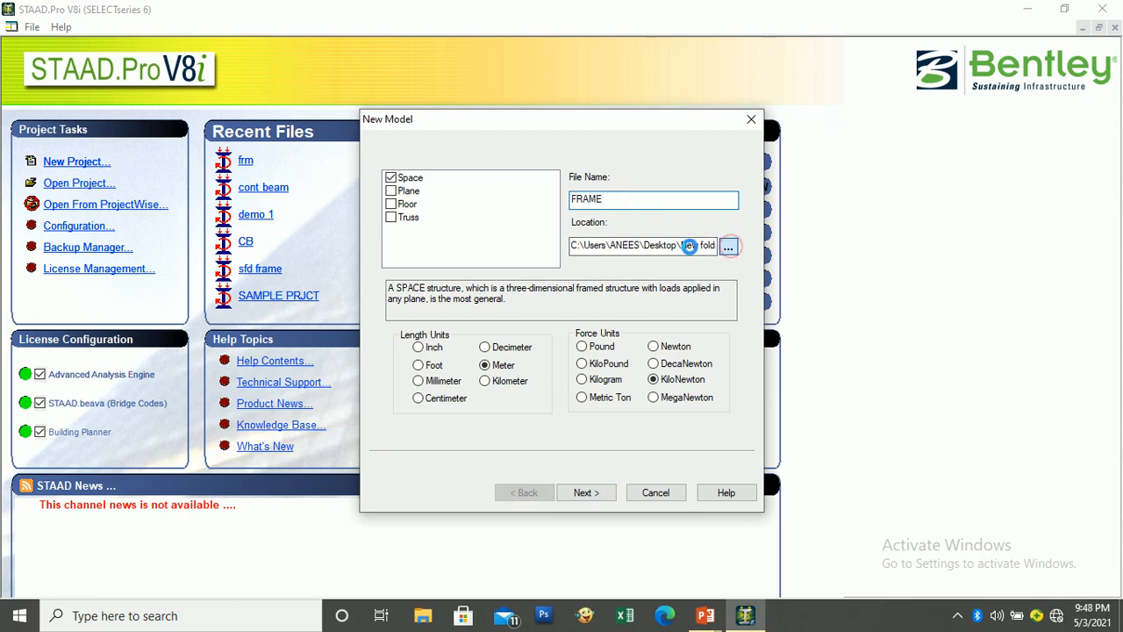
scroll(566, 365, "up", 10)
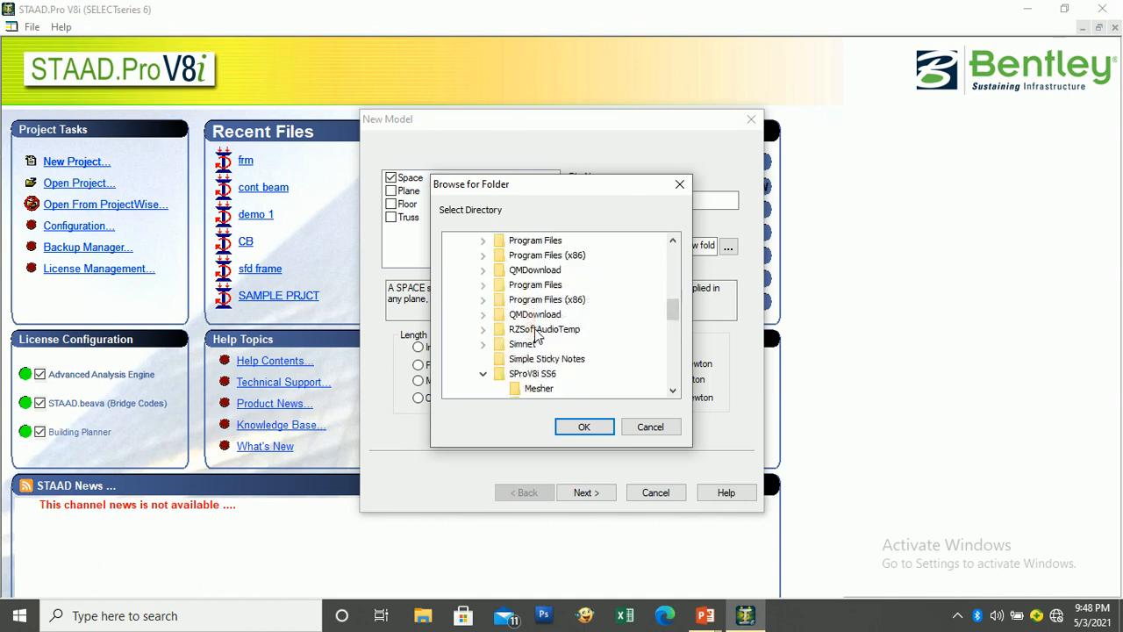
scroll(523, 319, "up", 1)
scroll(504, 338, "down", 1)
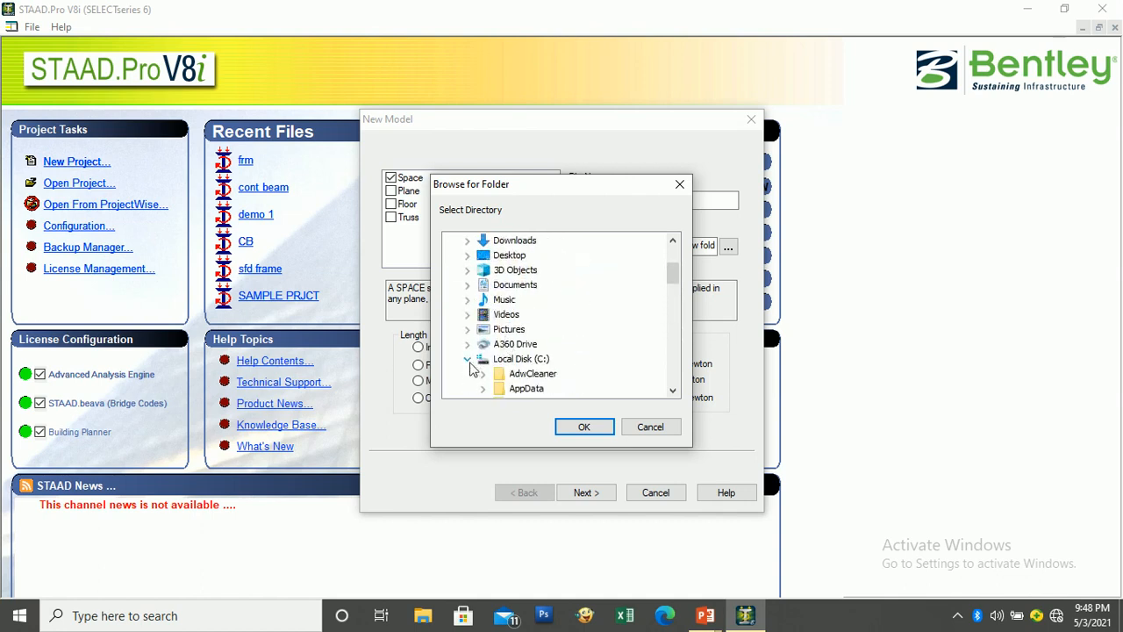
left_click(468, 359)
left_click(468, 359)
scroll(500, 334, "down", 1)
scroll(514, 309, "down", 3)
scroll(500, 302, "up", 1)
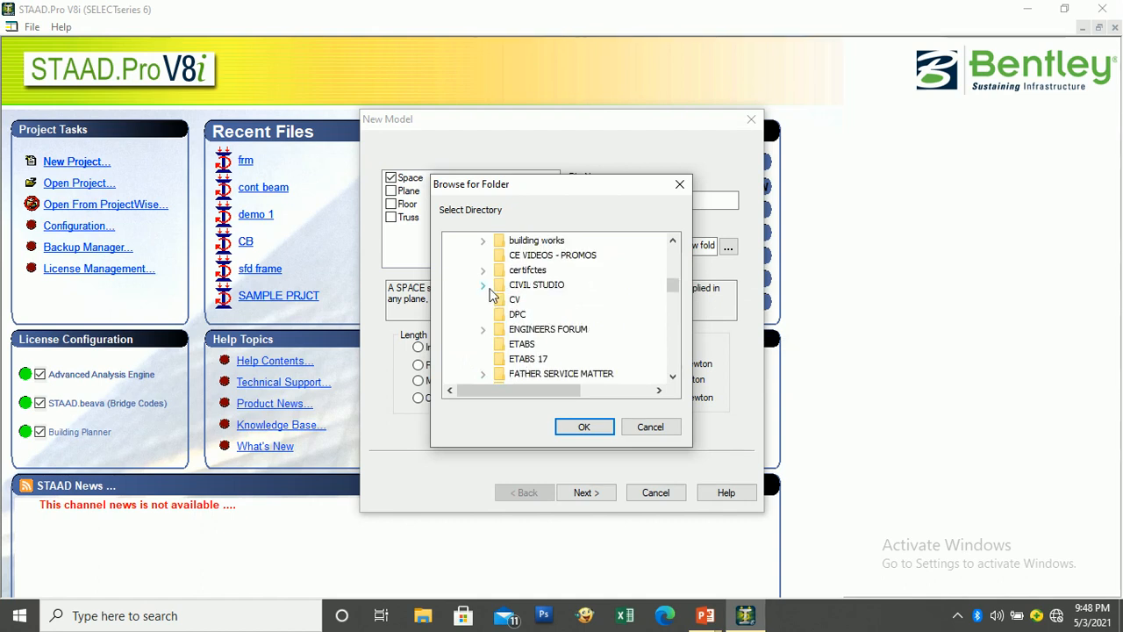
left_click(483, 286)
scroll(500, 311, "down", 4)
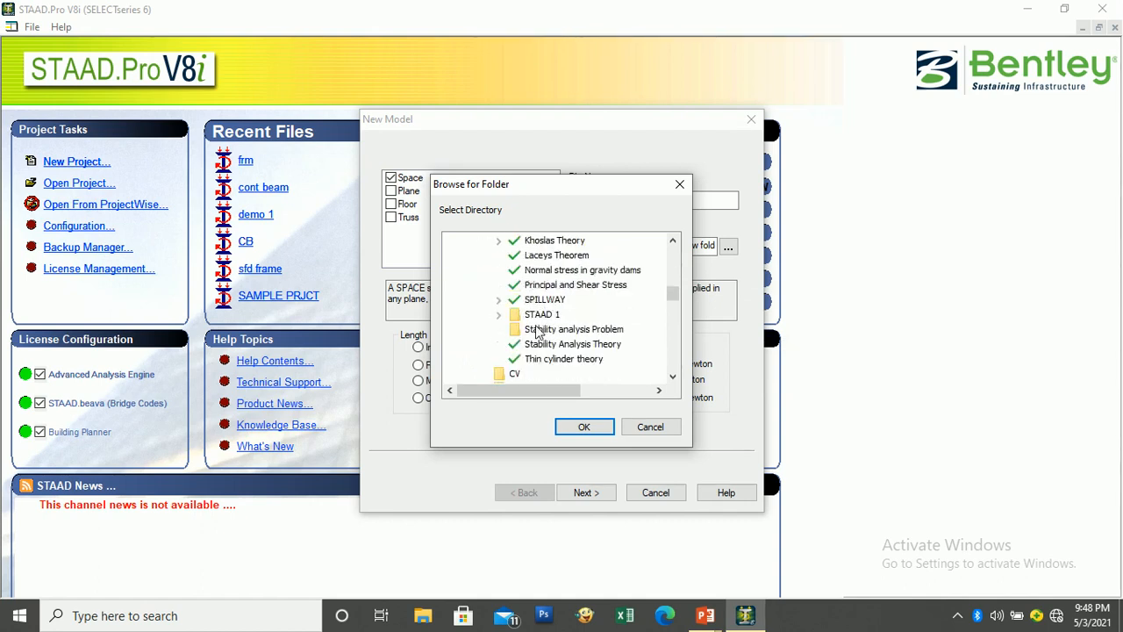
left_click(499, 314)
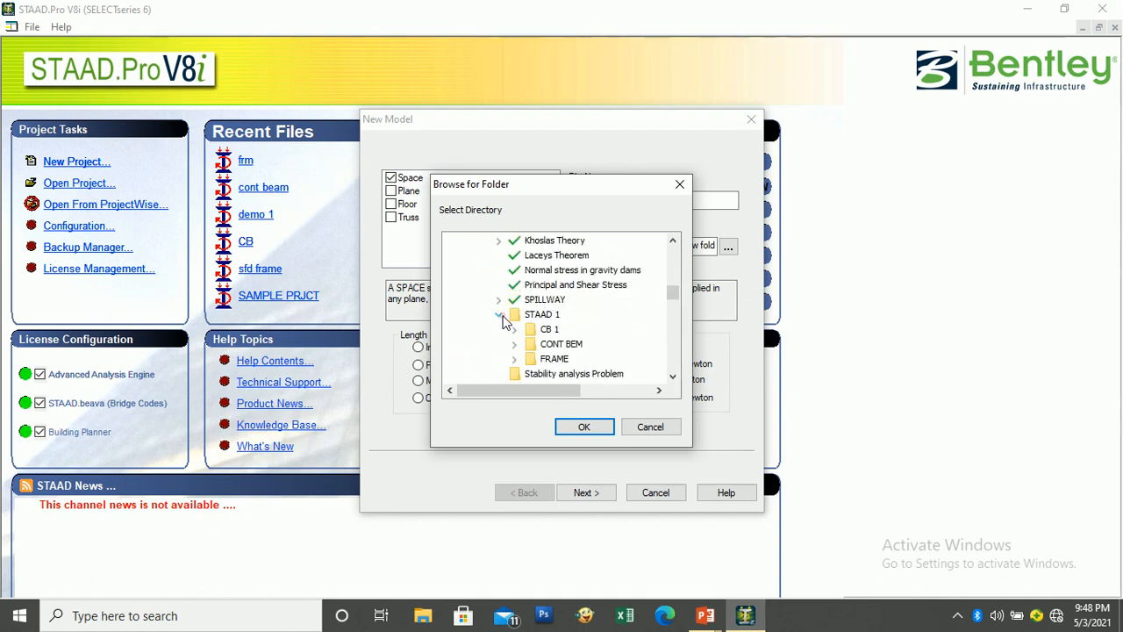
left_click(514, 359)
left_click(551, 359)
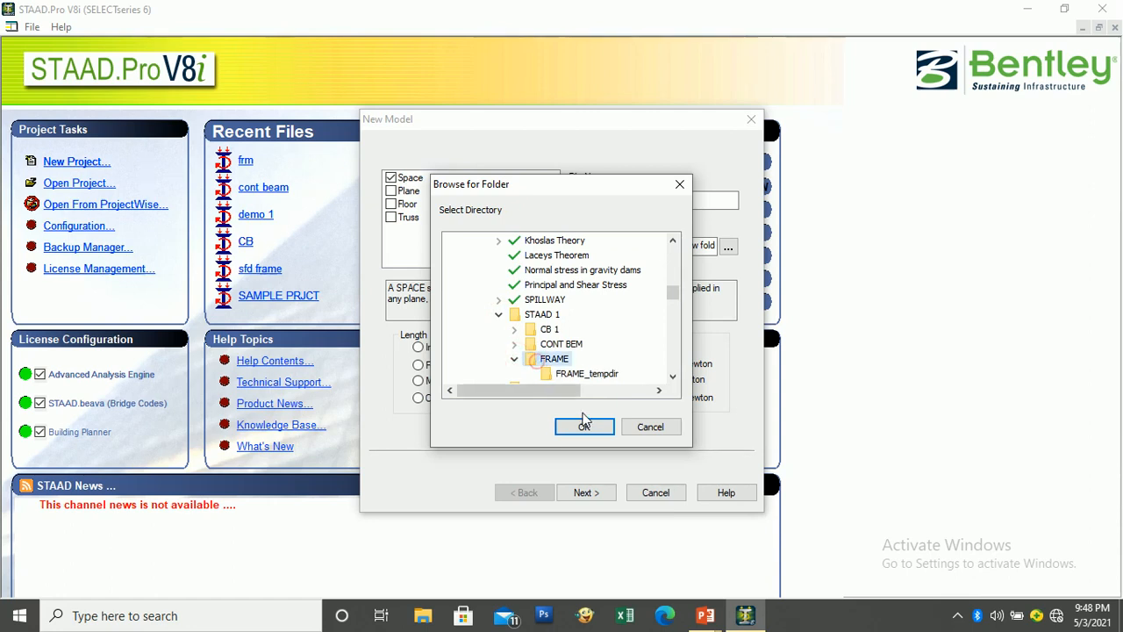
left_click(583, 427)
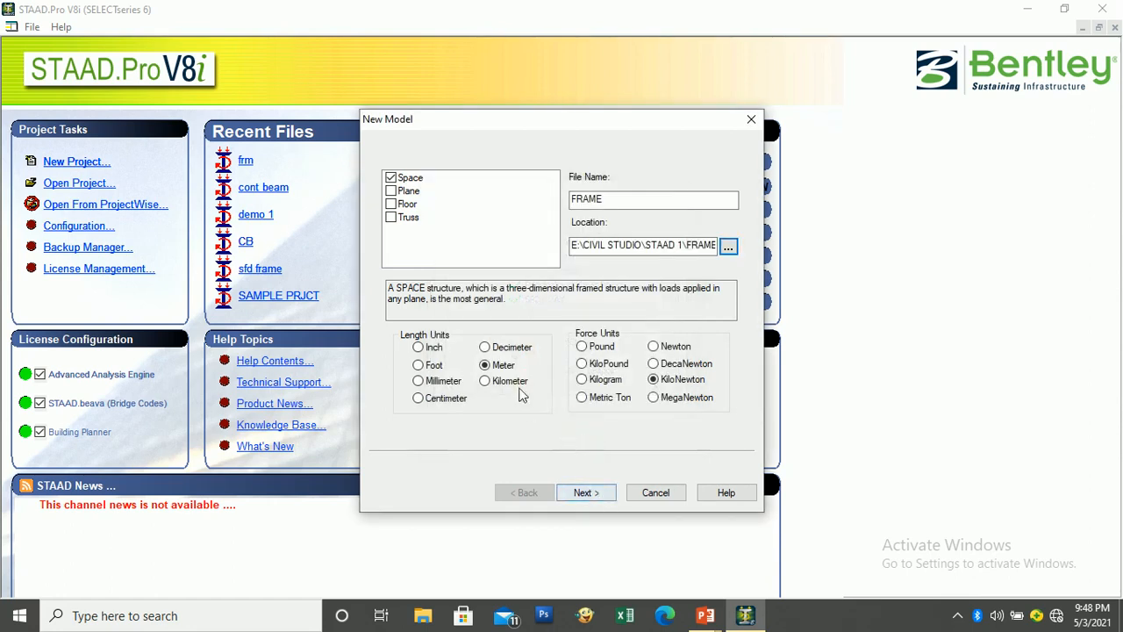
left_click(585, 492)
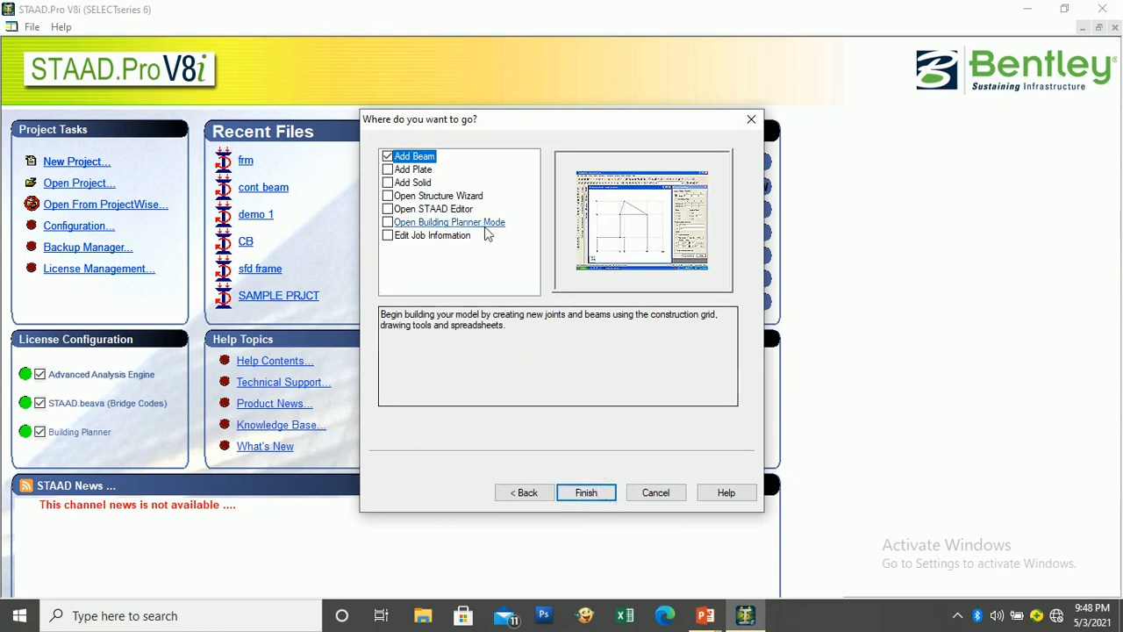
left_click(586, 494)
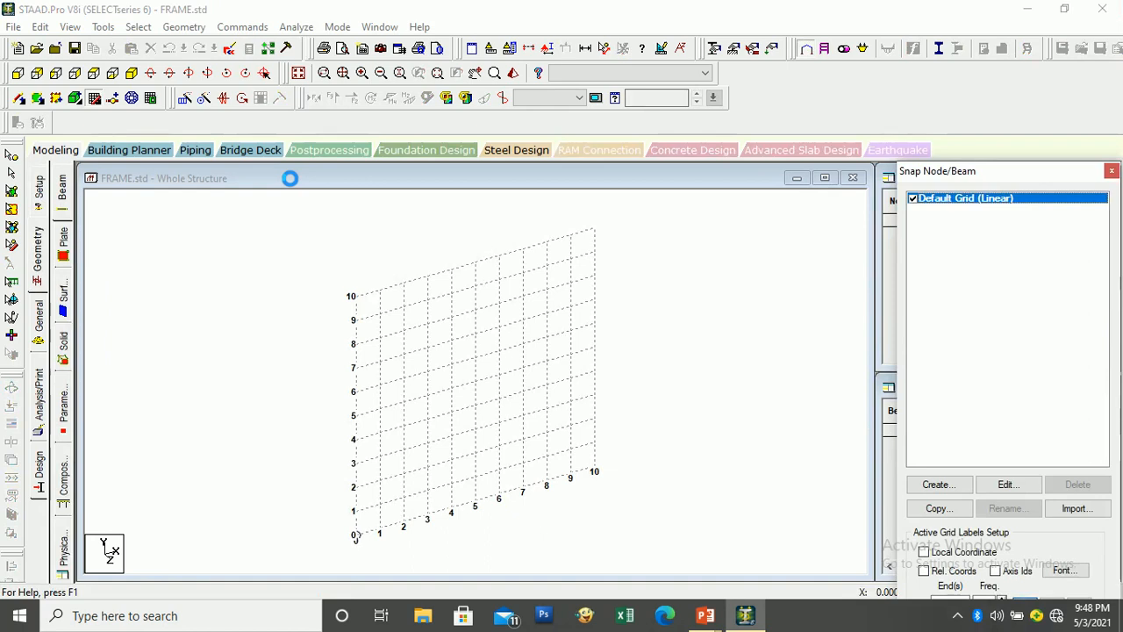
Step: Show the model from the front and set the default linear grid's X spacing to 0.5 m
left_click(18, 73)
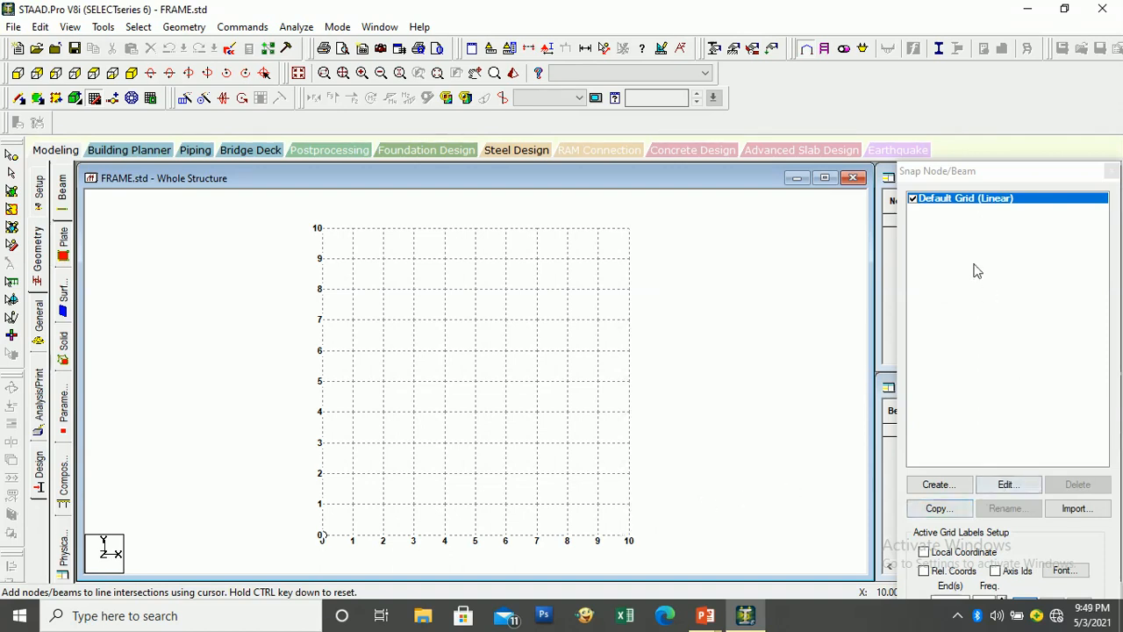
left_click_drag(972, 175, 865, 135)
left_click(899, 445)
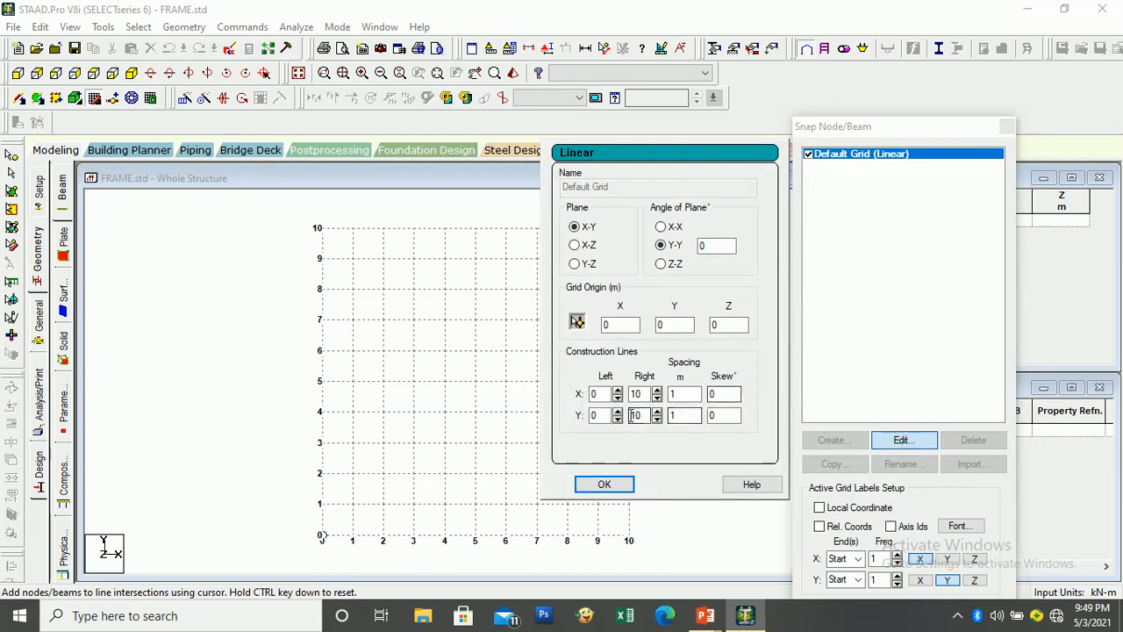
double_click(671, 394)
type("0.5")
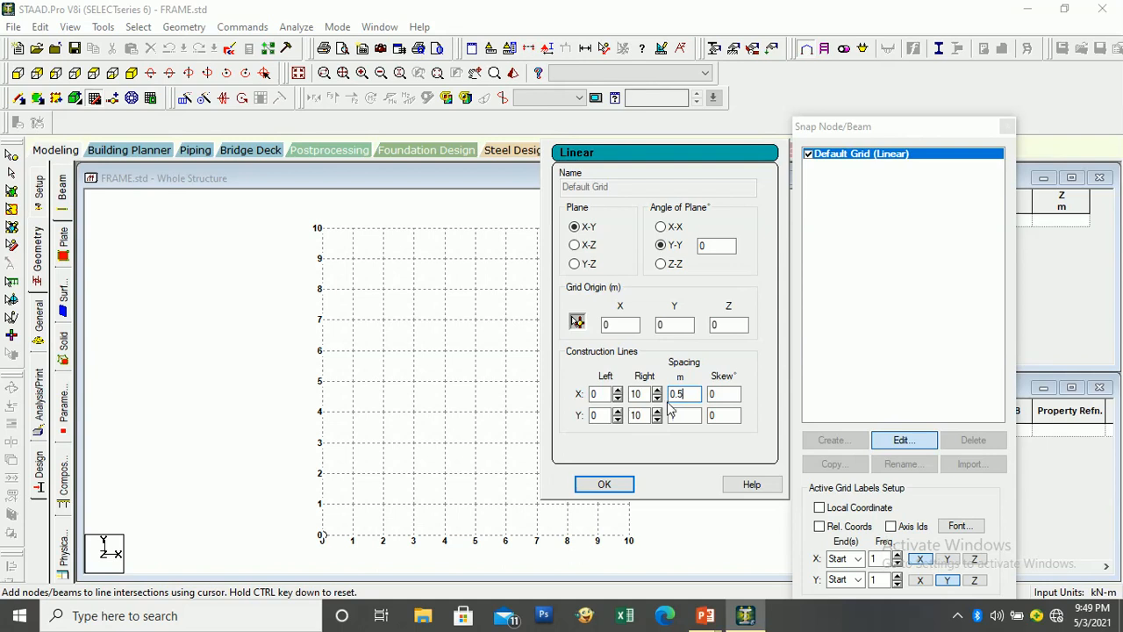
Step: Set the default grid's right-hand X construction lines to 25 and accept the grid settings
left_click(642, 394)
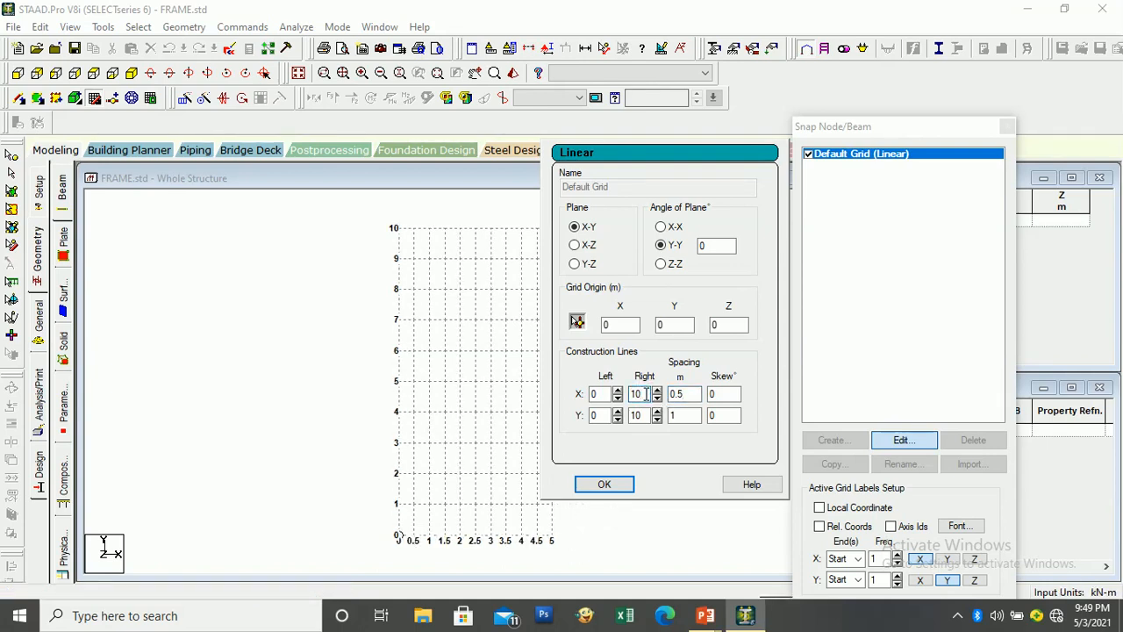
double_click(635, 394)
type("20")
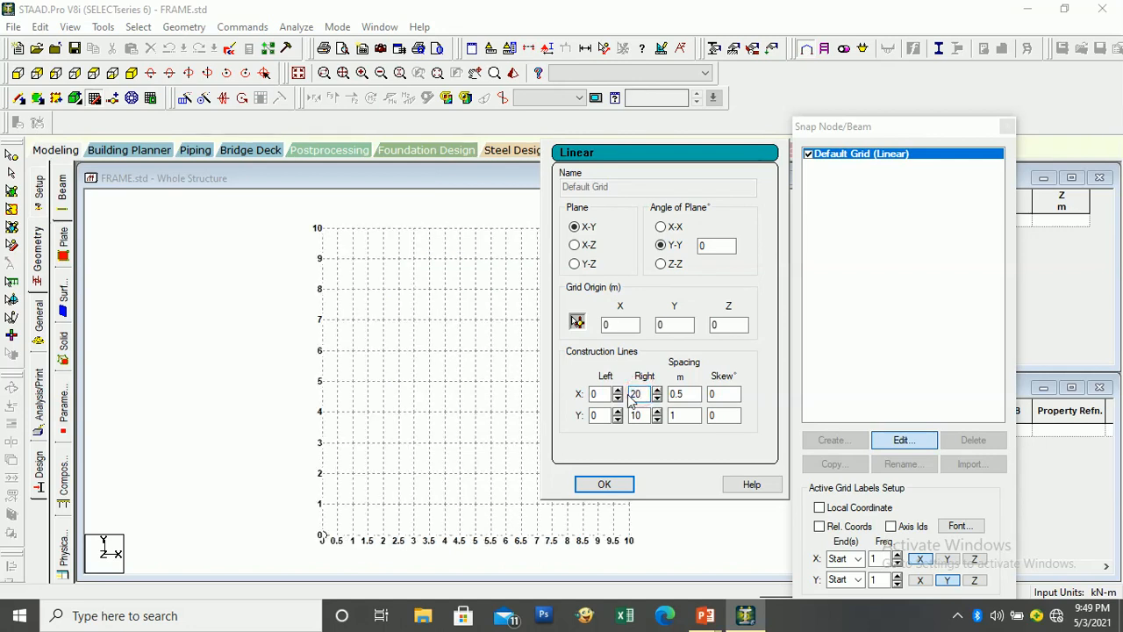
key("BackSpace")
type("5")
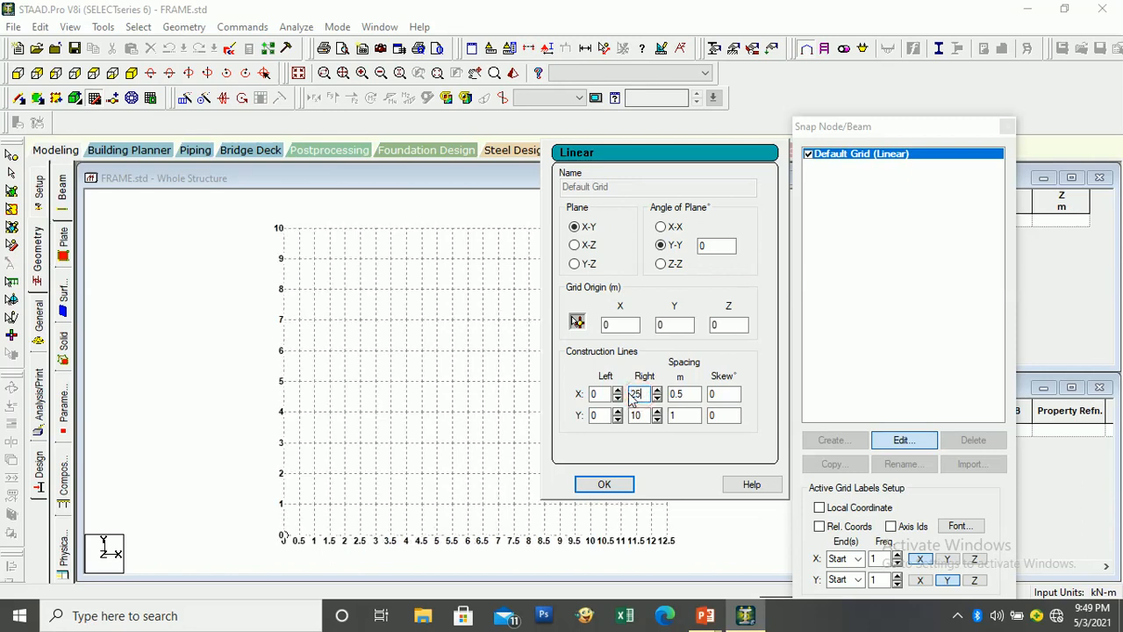
double_click(674, 415)
left_click(604, 485)
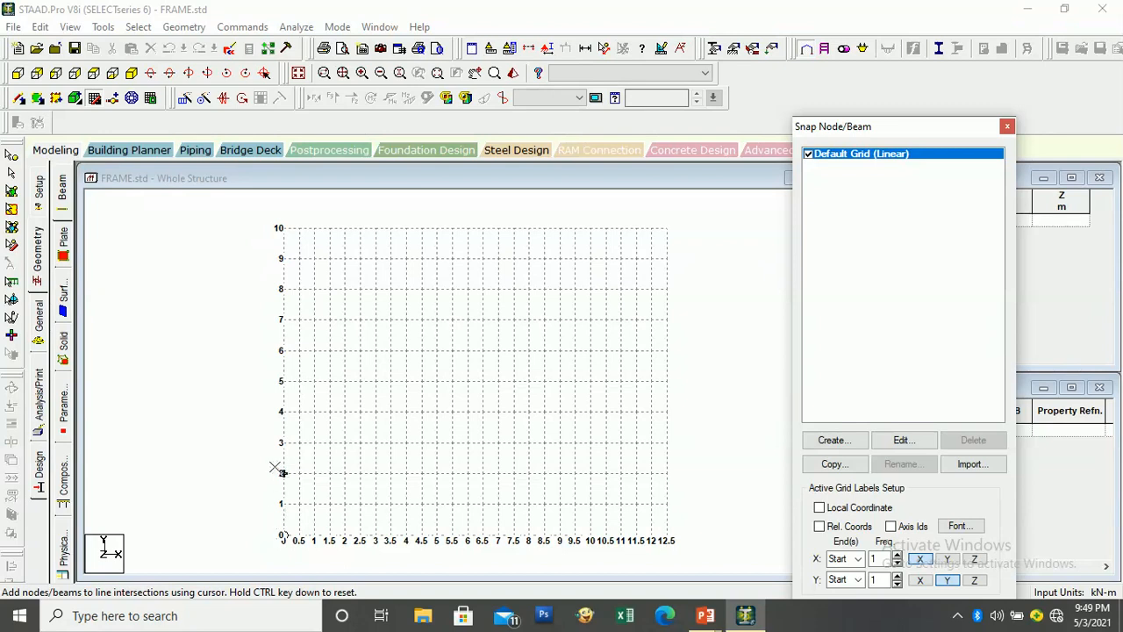
Step: Draw three consecutive horizontal beams at Y = 6 m through X = 0, 3.5, 8.5 and 12.5 m
left_click(283, 351)
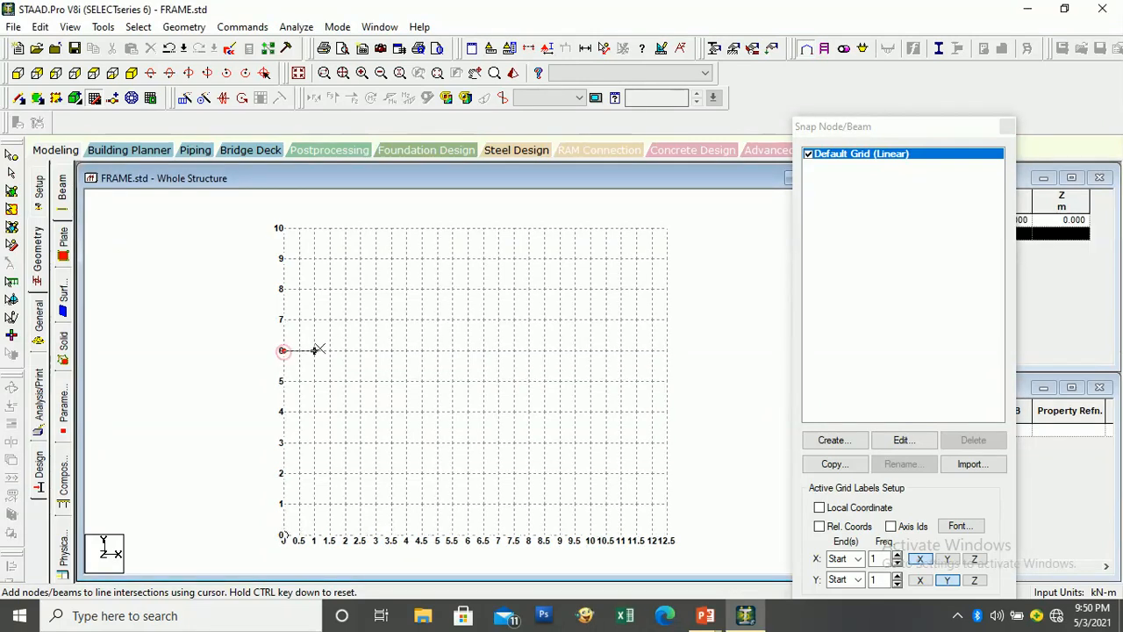
left_click(391, 350)
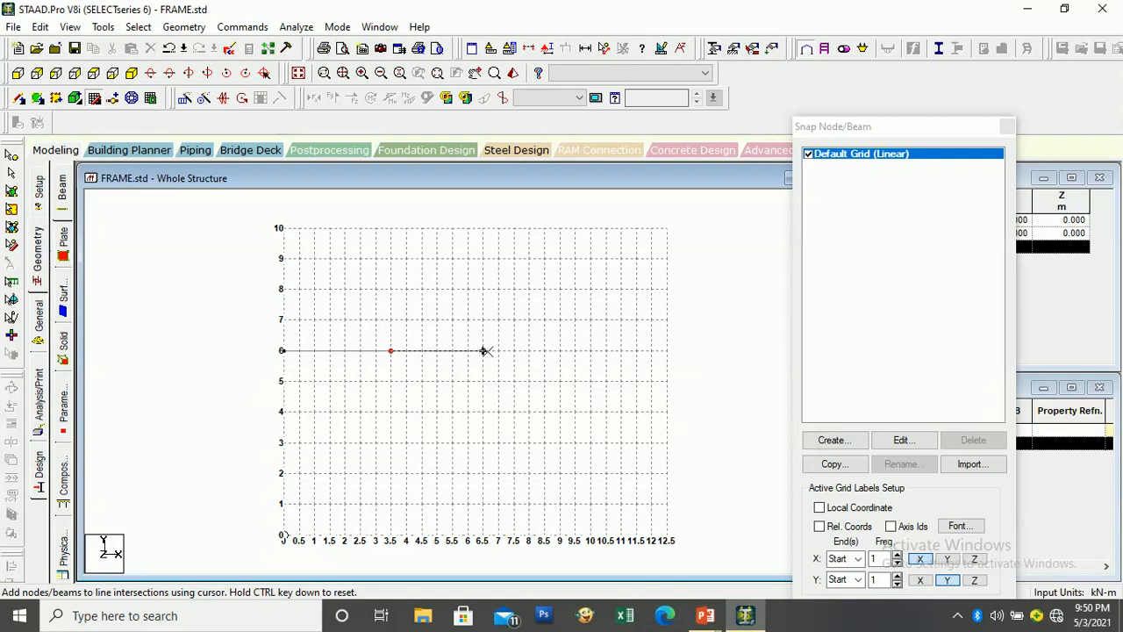
left_click(542, 350)
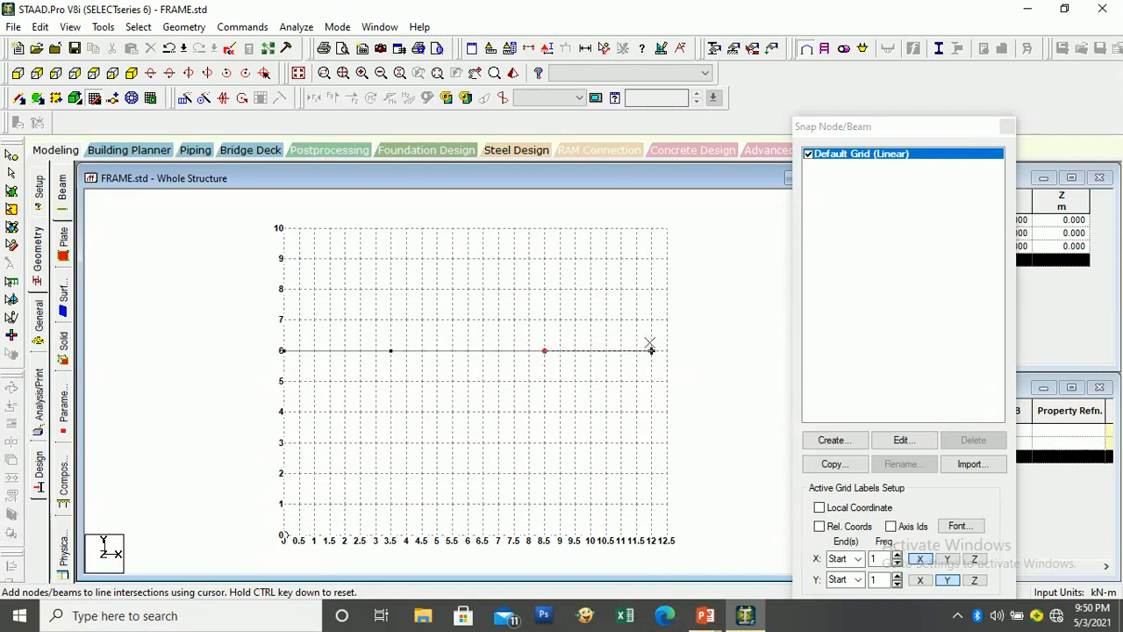
left_click(666, 350)
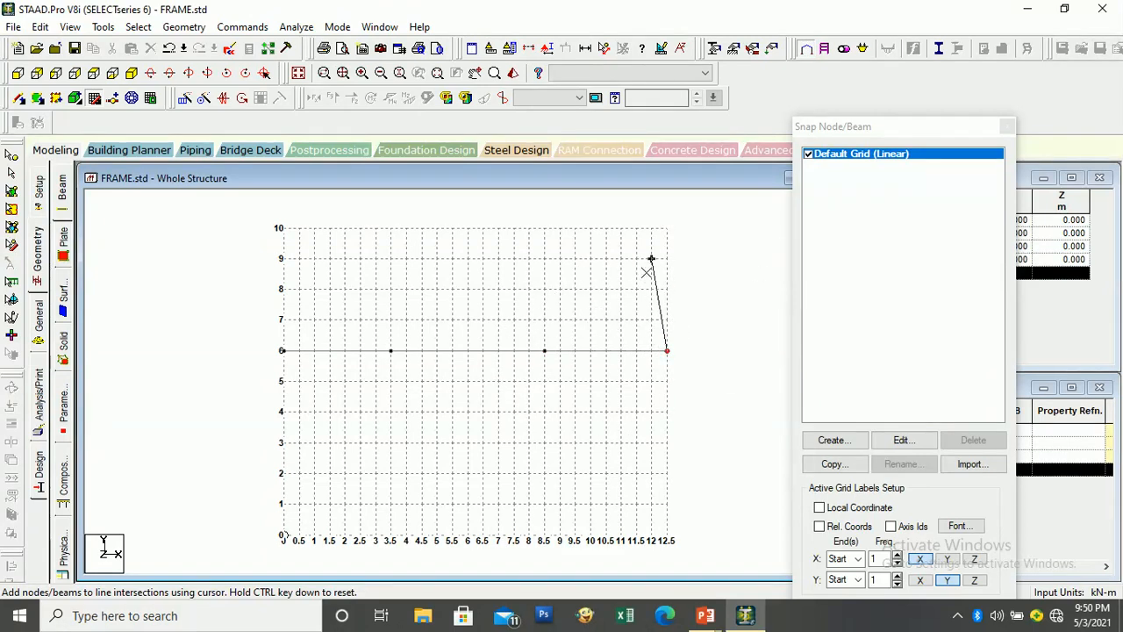
key("Escape")
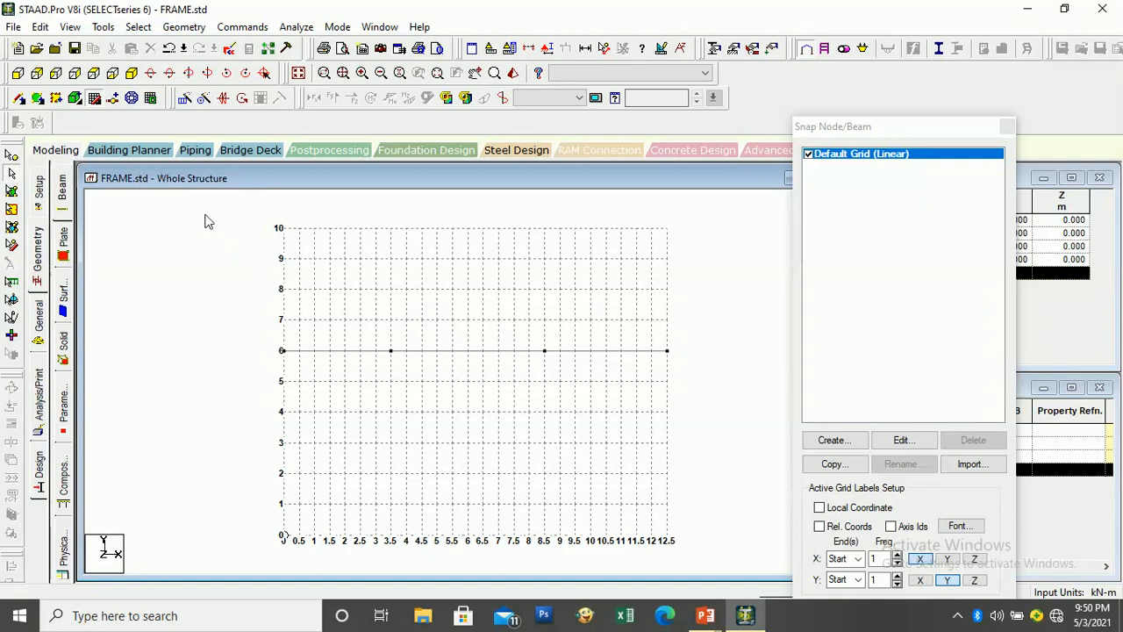
Step: Draw a column at X = 8.5 m from the beam line at Y = 6 m down to Y = 0
left_click(95, 98)
left_click(95, 98)
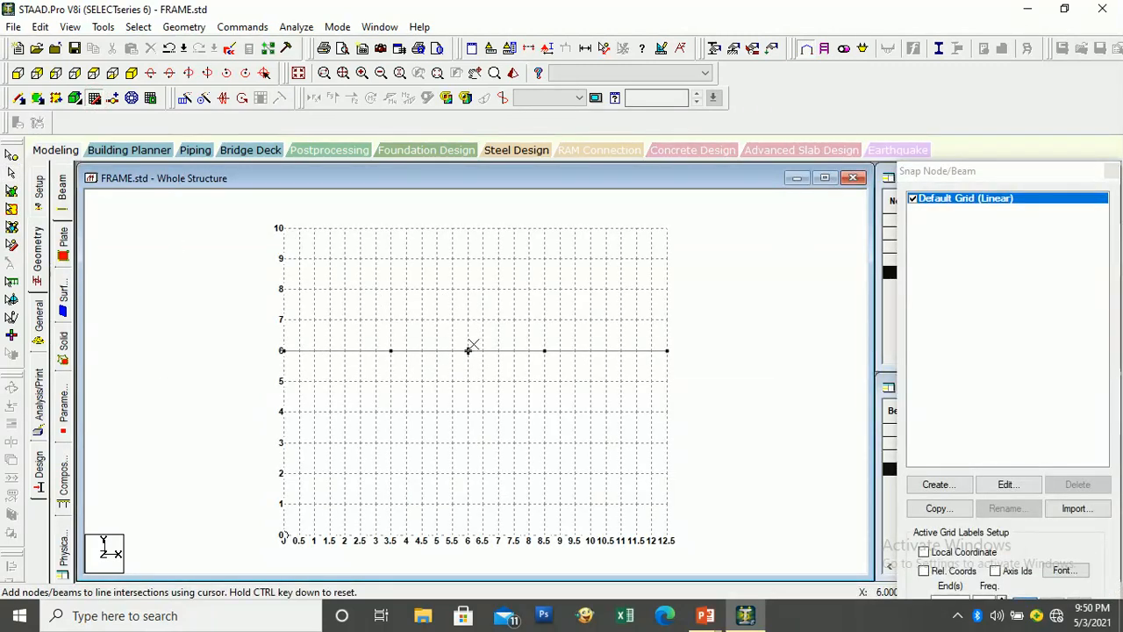
left_click(544, 352)
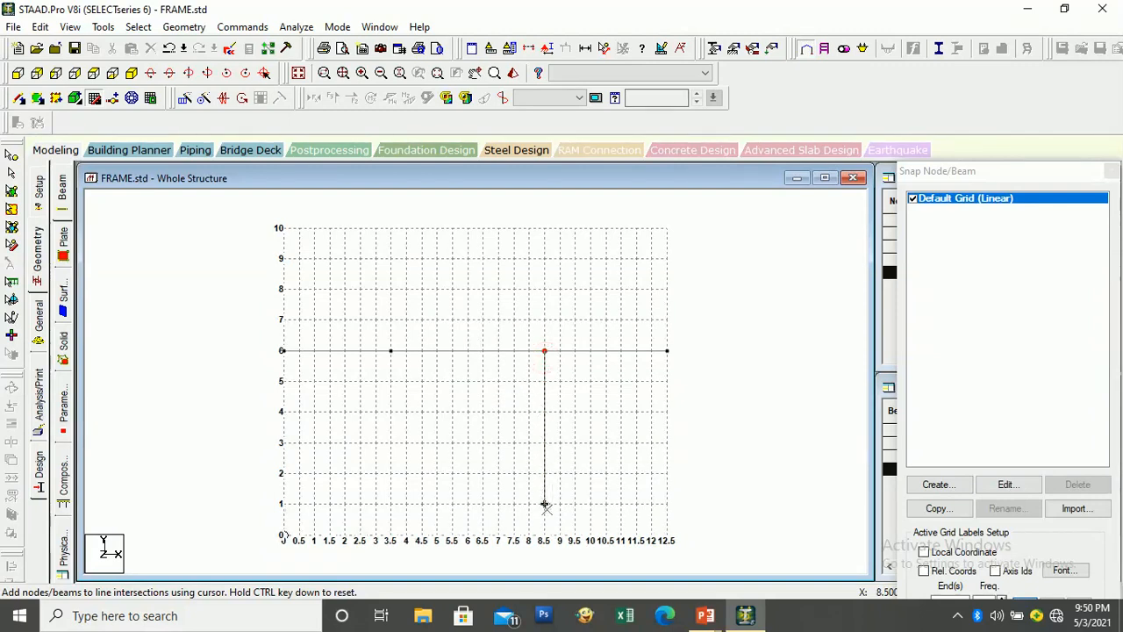
left_click(544, 535)
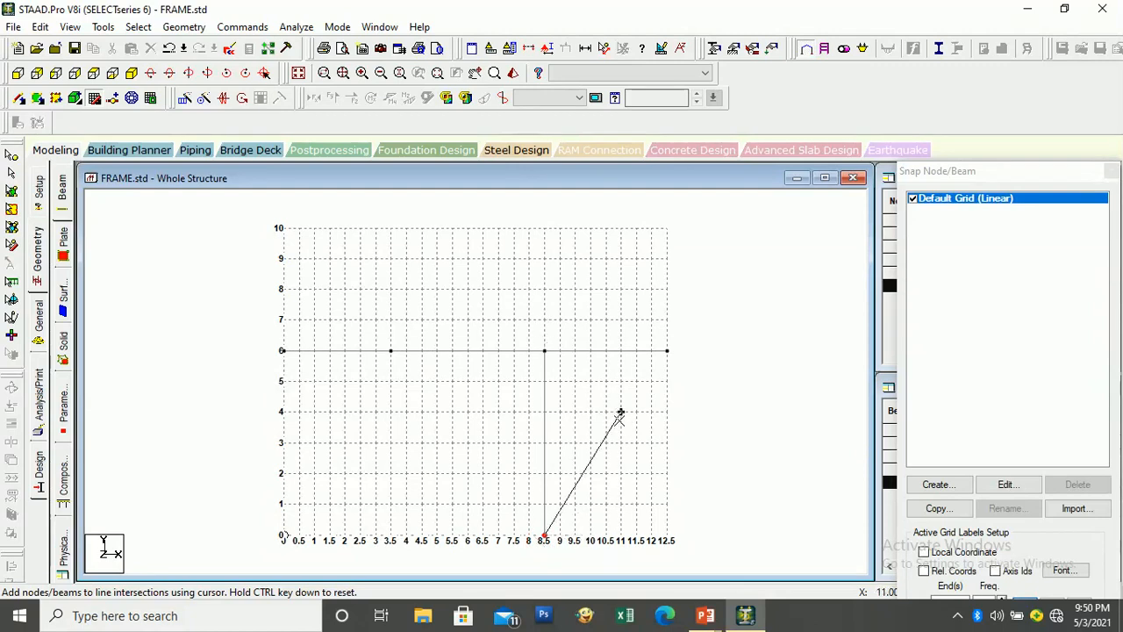
key("Escape")
Step: Draw a column at X = 3.5 m from Y = 6 m down to Y = 2 m, and close the snap grid
left_click(94, 97)
left_click(94, 98)
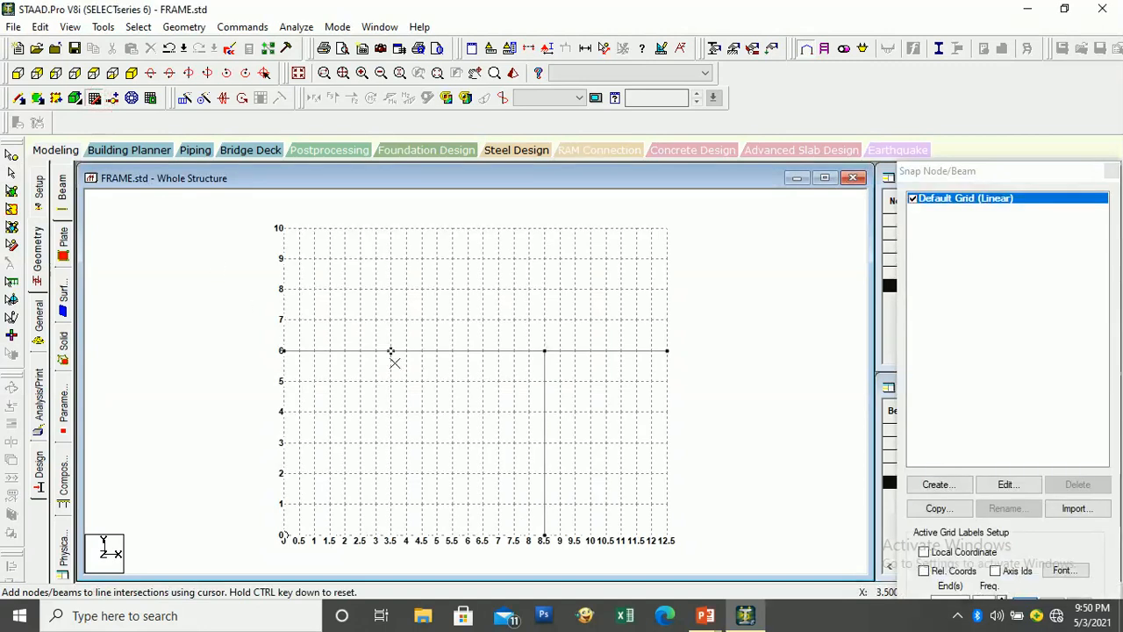
left_click(390, 351)
left_click(390, 473)
key("Escape")
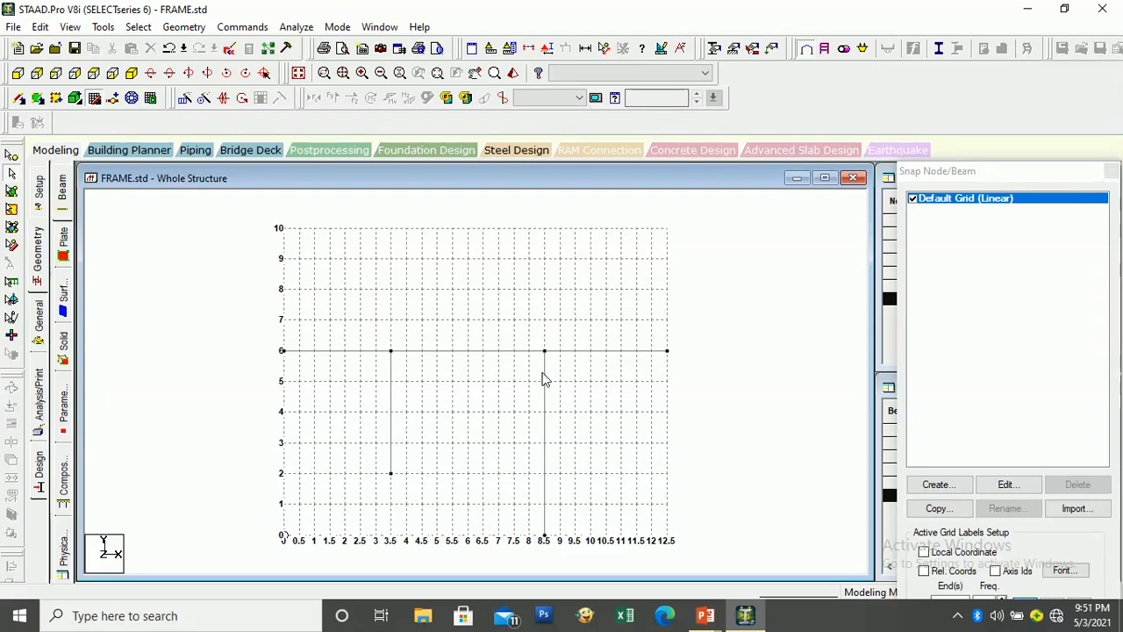
left_click(94, 99)
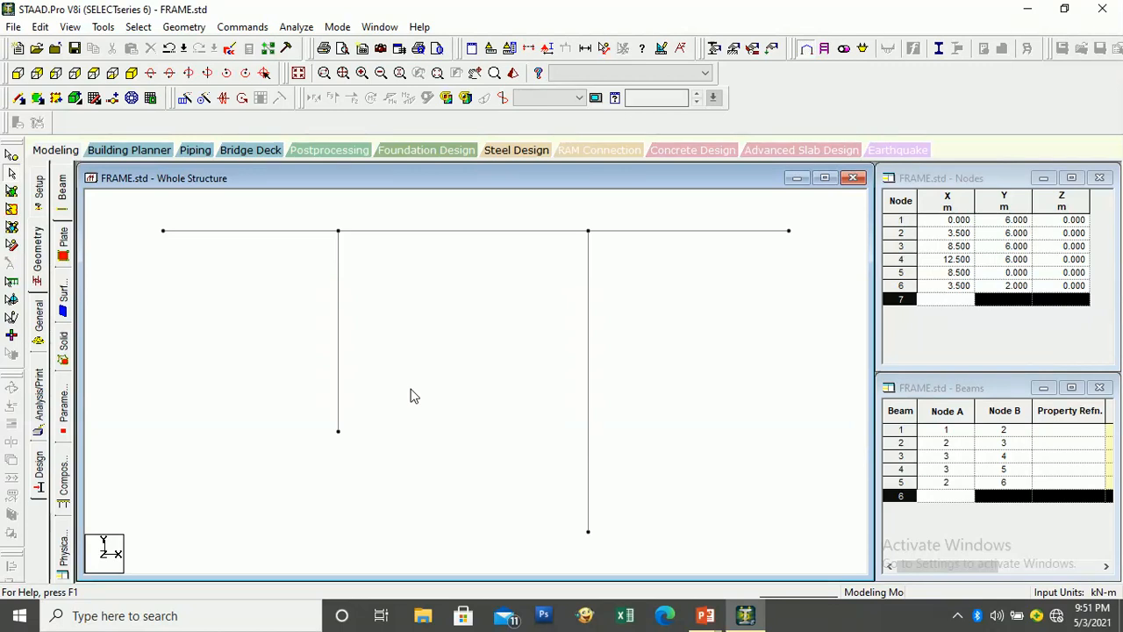
Step: Add a rectangular concrete section with YD 0.45 m and ZD 0.300 m, consulting the column size on the PowerPoint frame slide
left_click(39, 311)
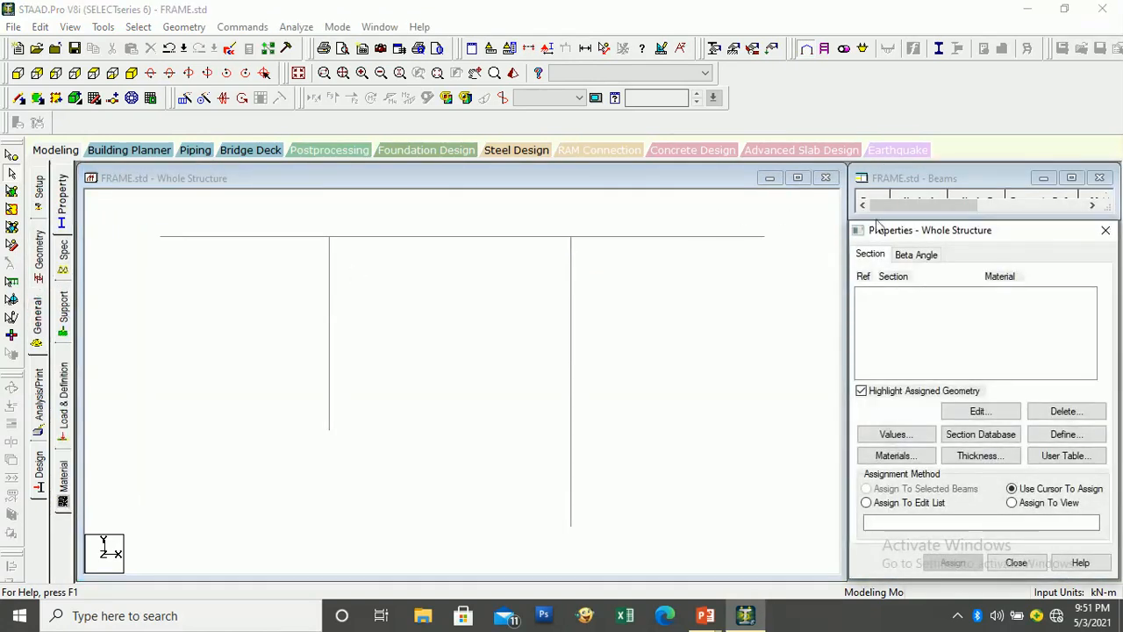
left_click_drag(954, 235, 838, 202)
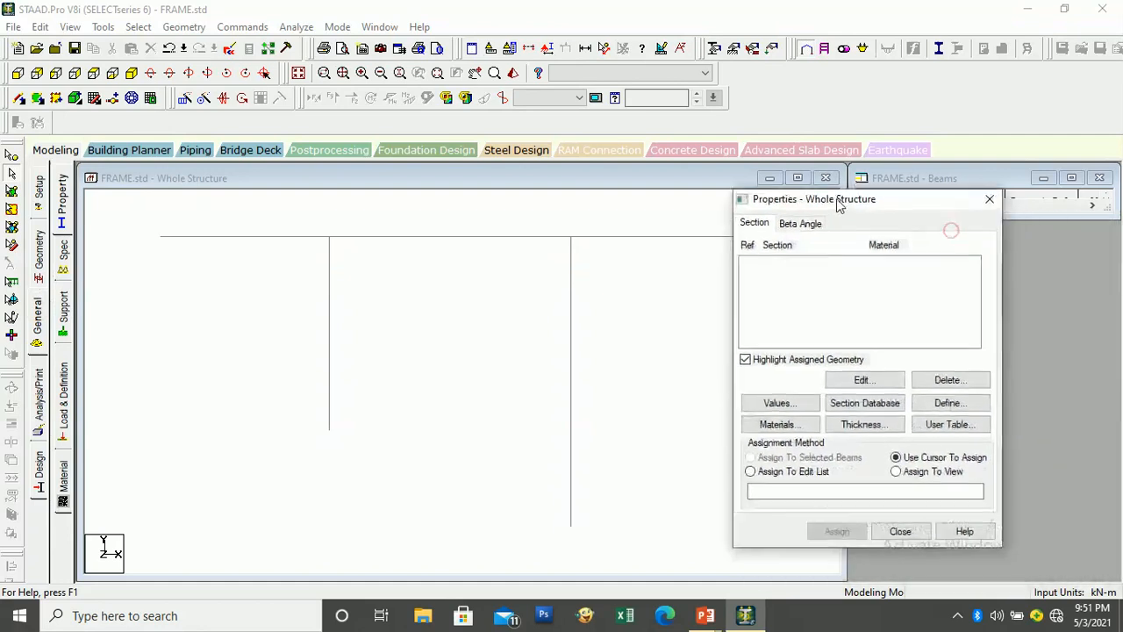
left_click(946, 403)
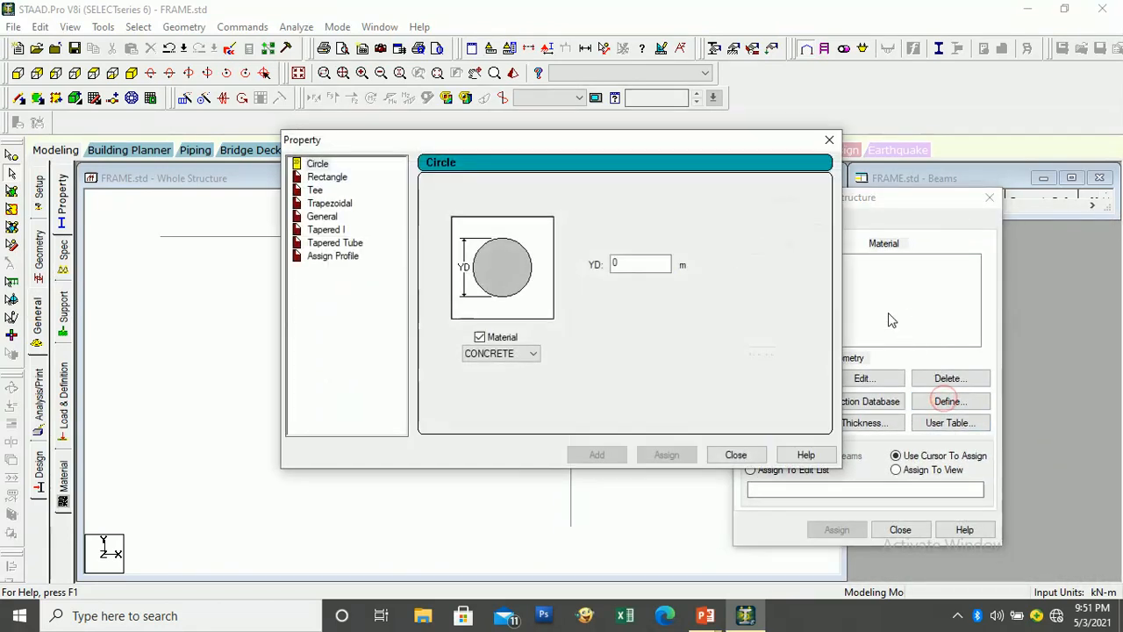
left_click(323, 177)
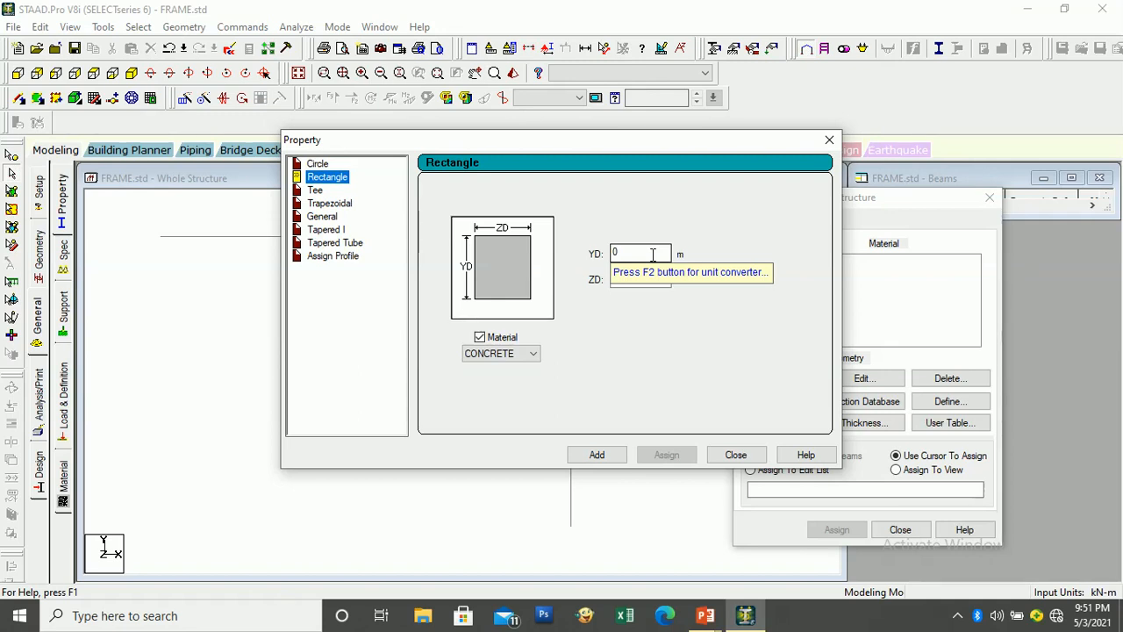
mouse_move(707, 615)
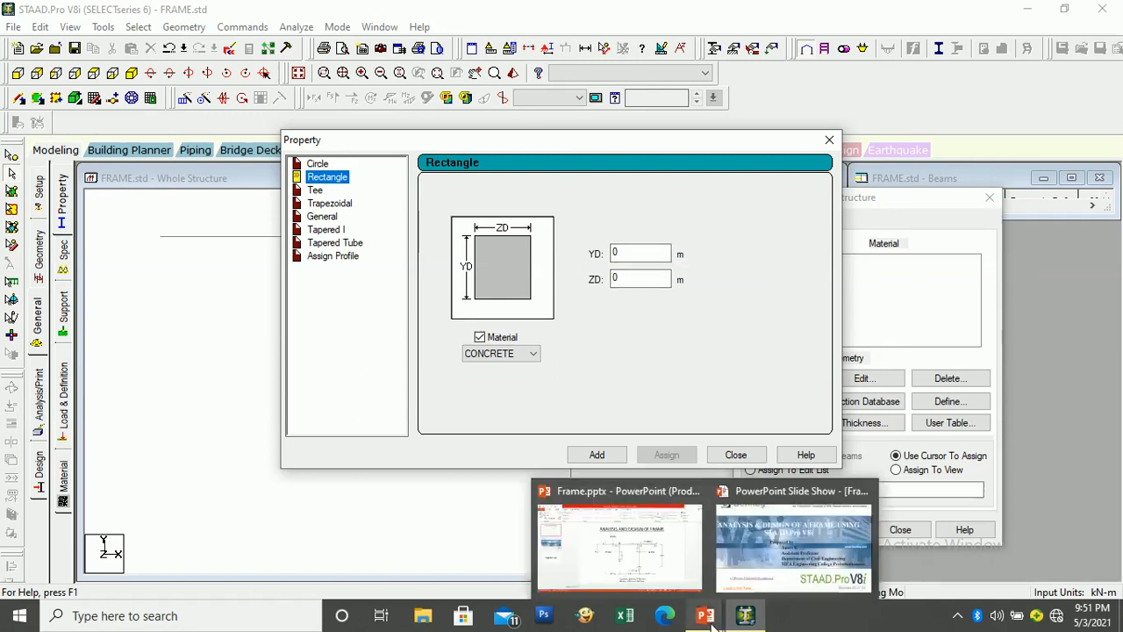
left_click(664, 564)
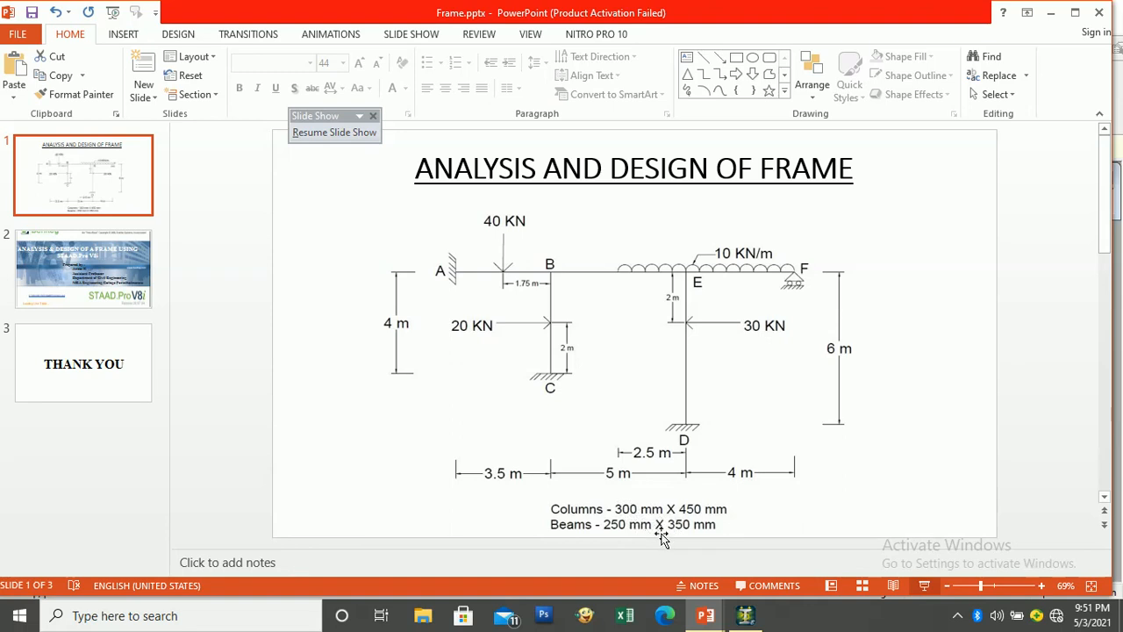
mouse_move(758, 624)
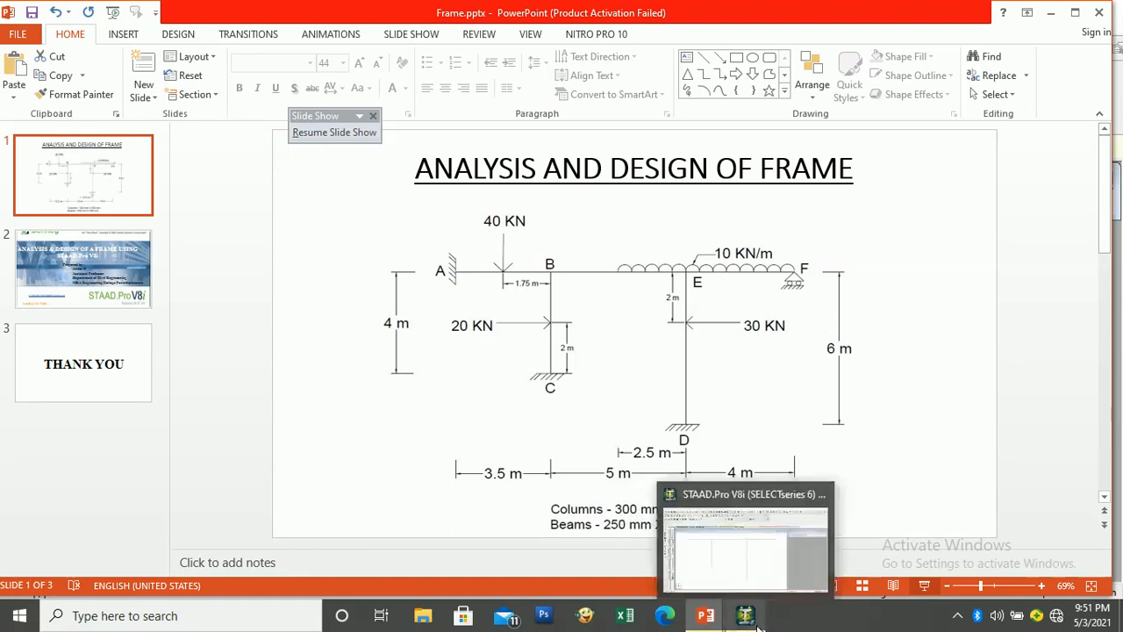
left_click(744, 552)
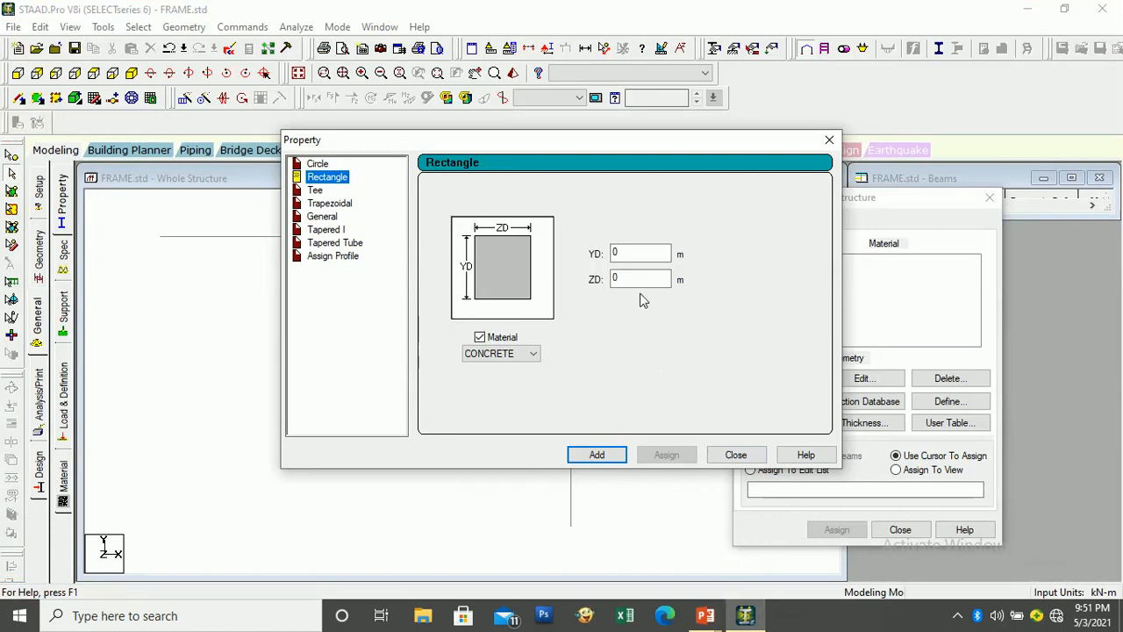
left_click_drag(630, 279, 607, 280)
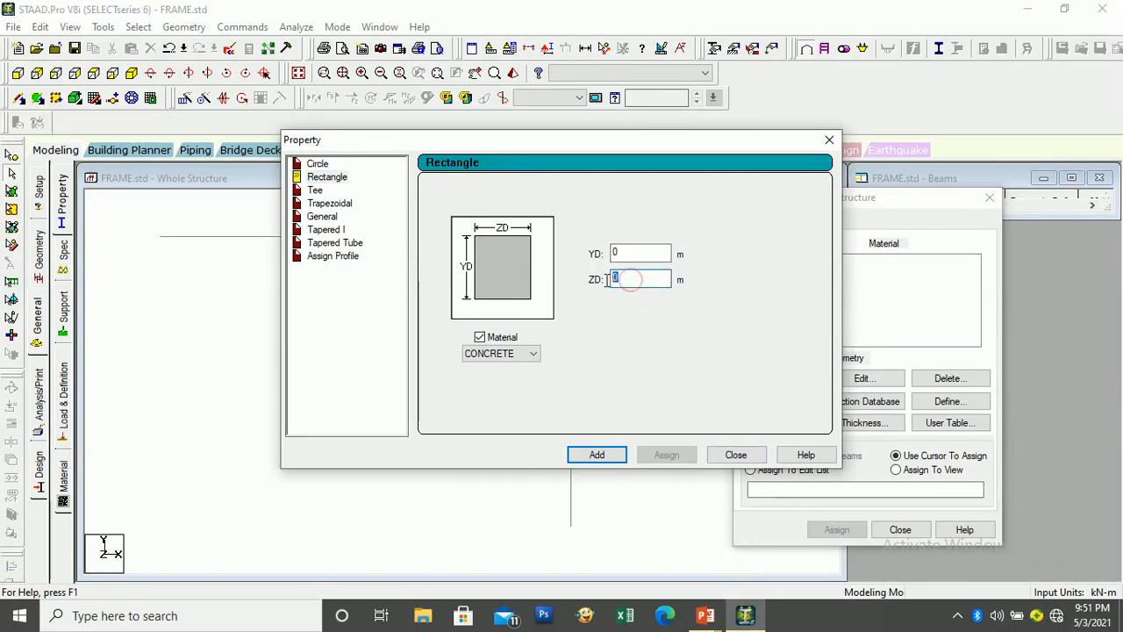
type(".300")
left_click(629, 253)
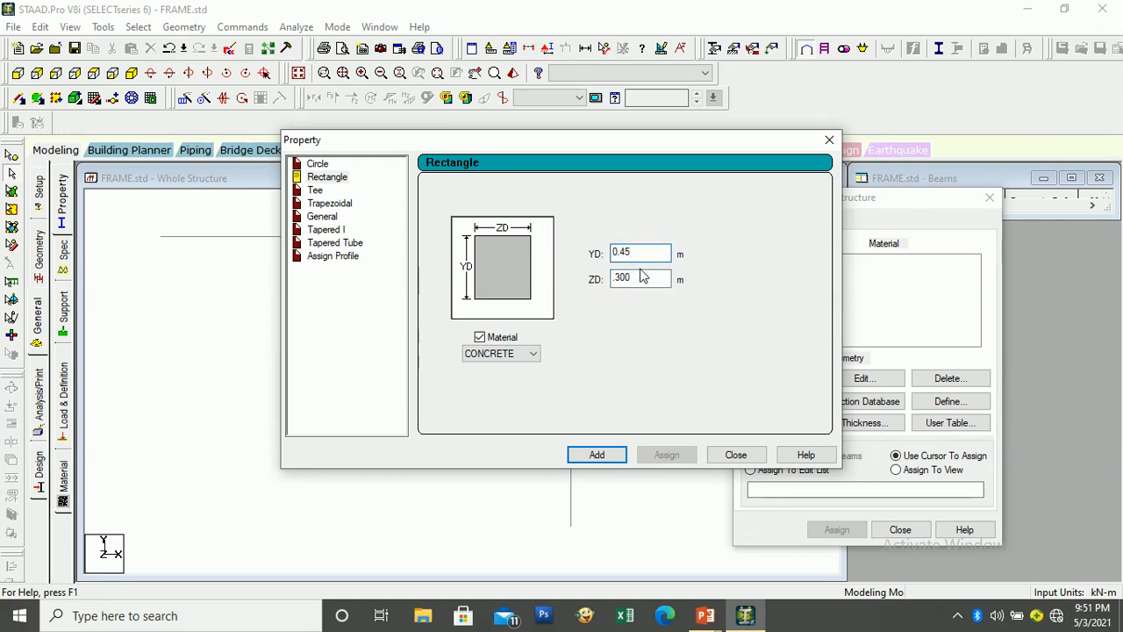
left_click(612, 458)
Step: Add a second rectangular concrete section with YD 0.35 m and ZD 0.25 m, consulting the beam size on the PowerPoint frame slide
mouse_move(697, 596)
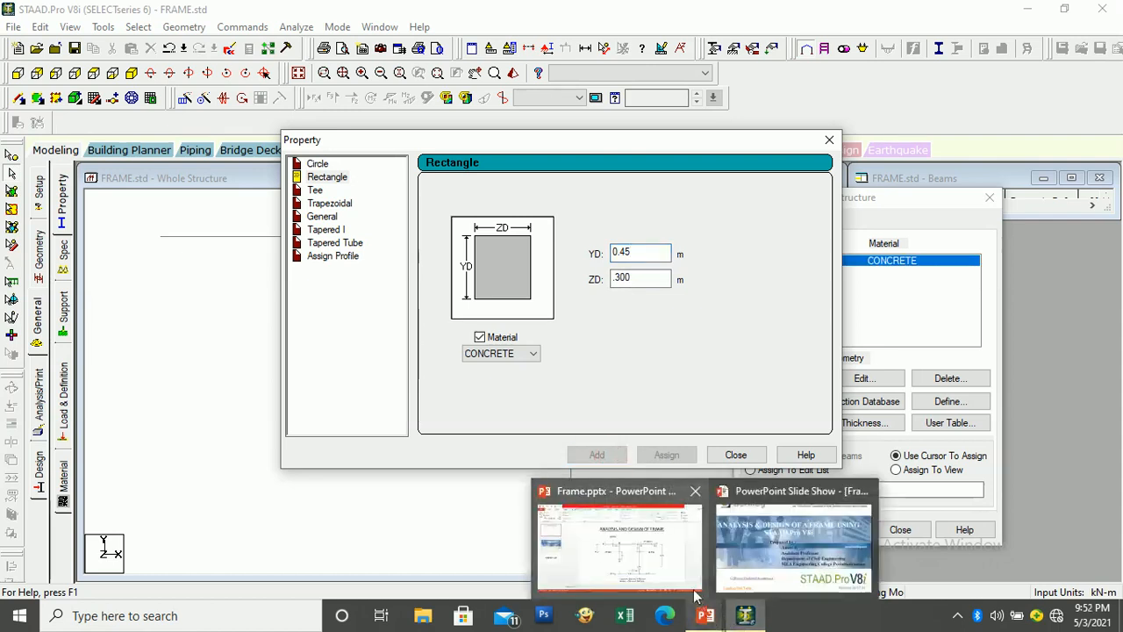
left_click(666, 564)
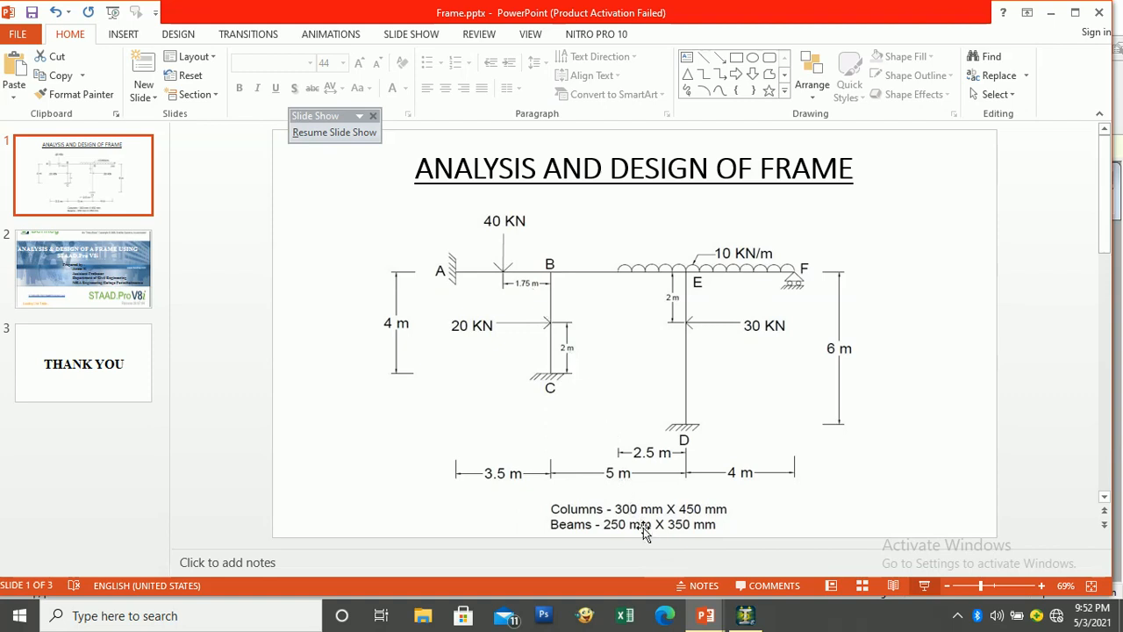
left_click(745, 615)
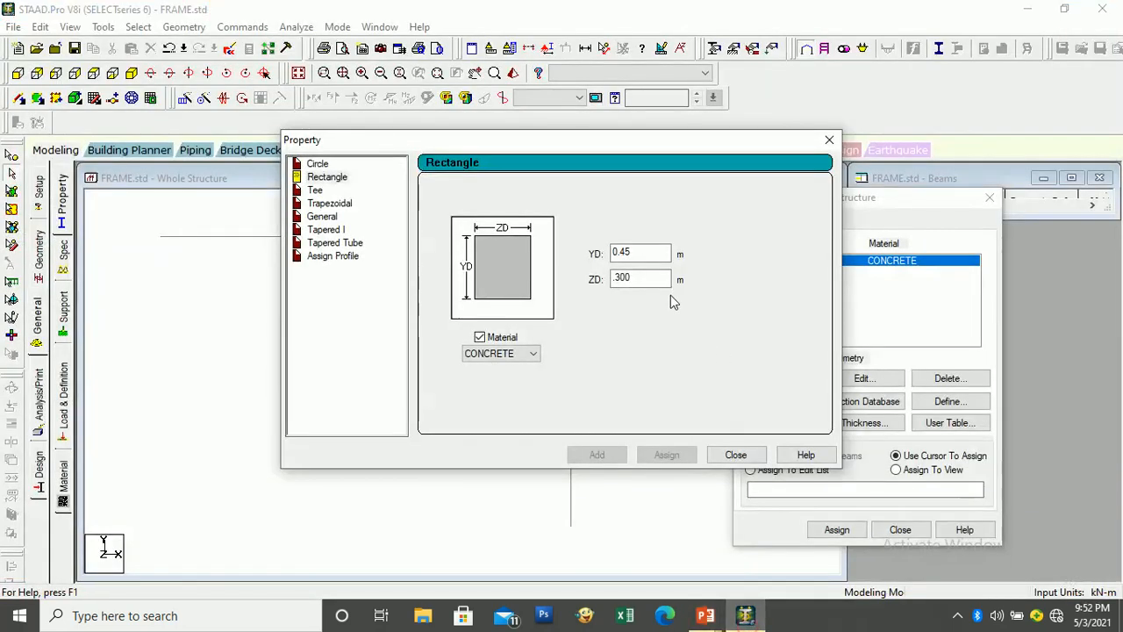
double_click(641, 256)
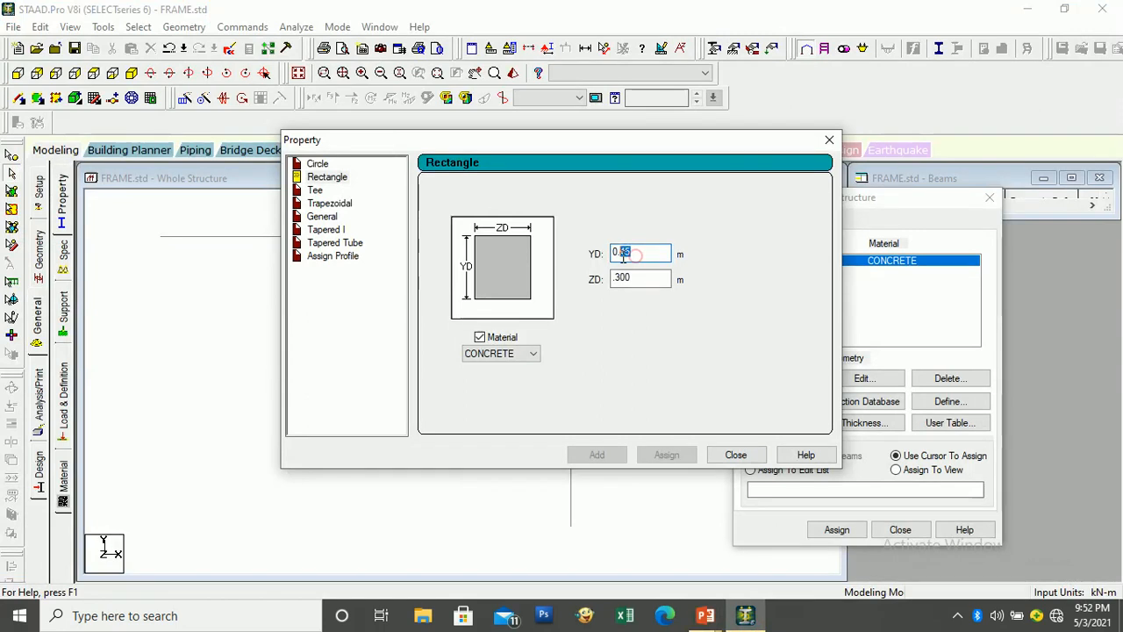
type("0.35")
left_click(630, 281)
double_click(626, 279)
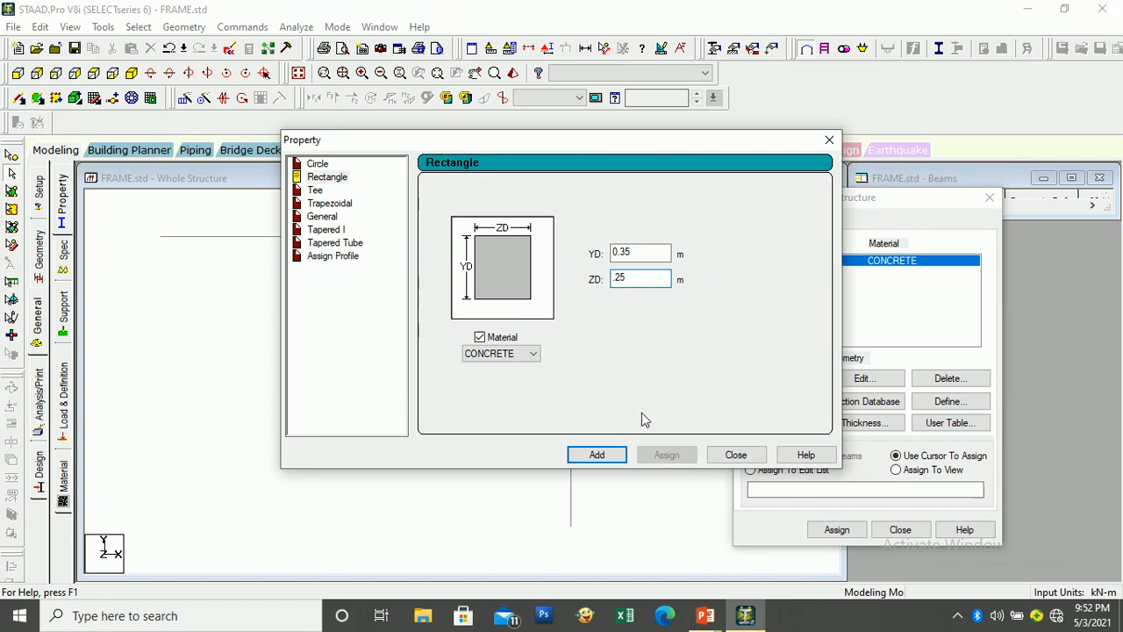
left_click(598, 454)
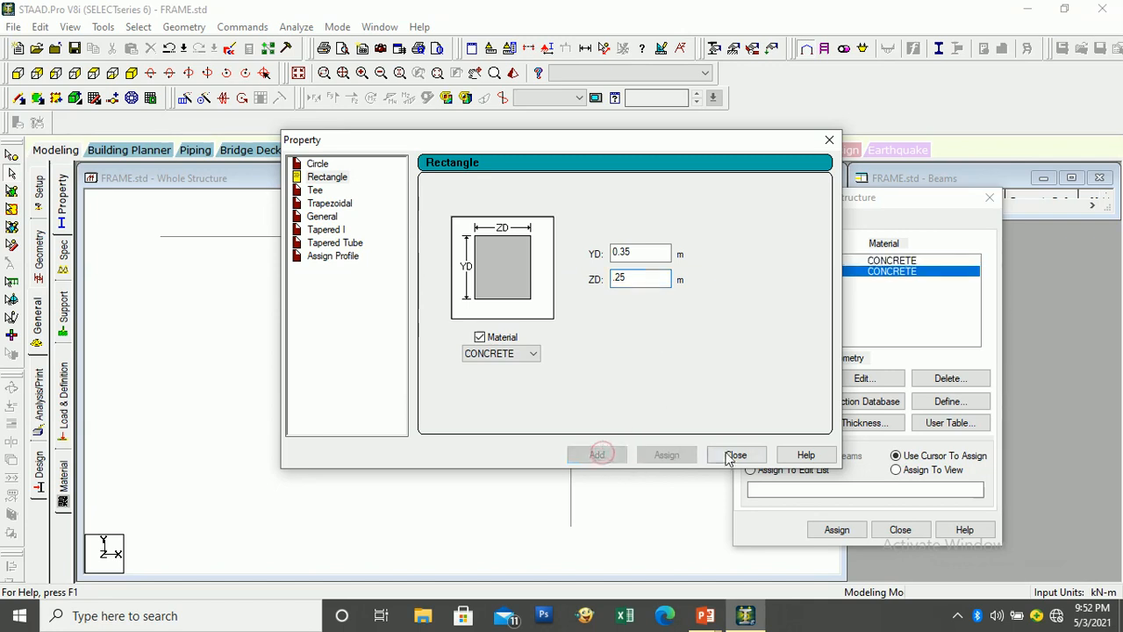
left_click(726, 454)
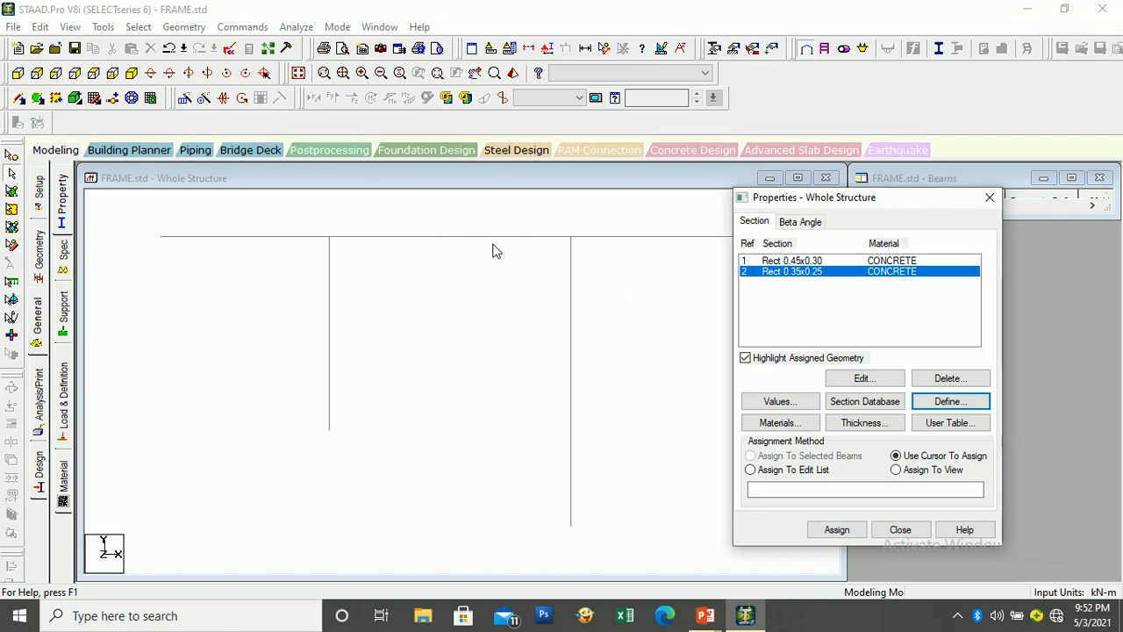
mouse_move(706, 615)
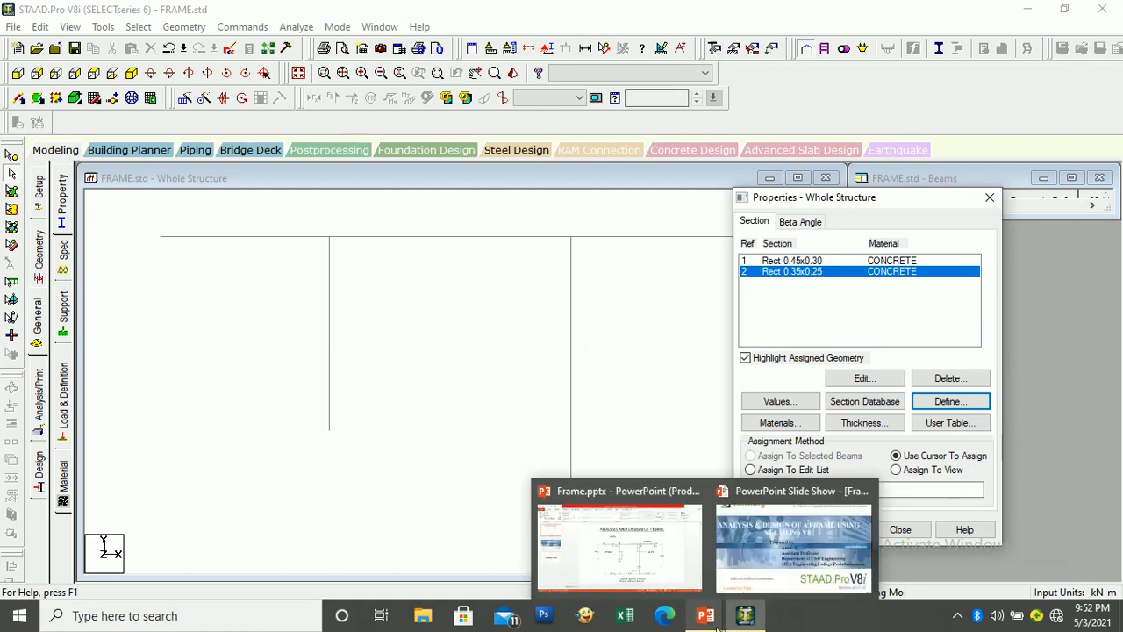
left_click(753, 571)
left_click(664, 509)
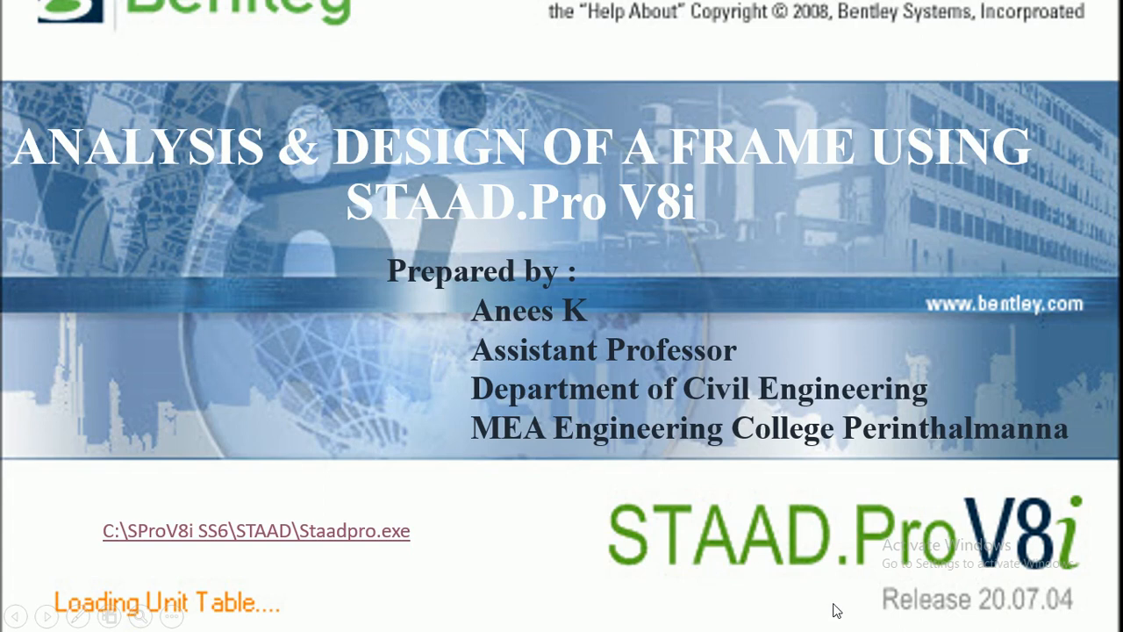
key("super")
left_click(745, 615)
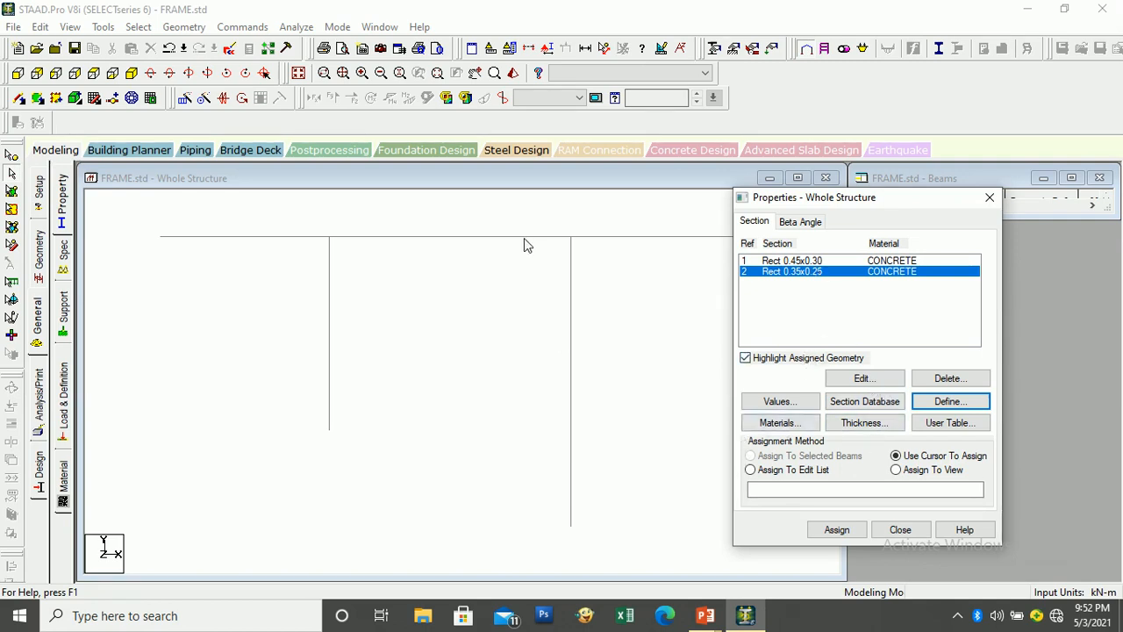
Step: Assign the Rect 0.35x0.25 concrete section to the three horizontal beams and clear the selection
left_click_drag(822, 203, 933, 201)
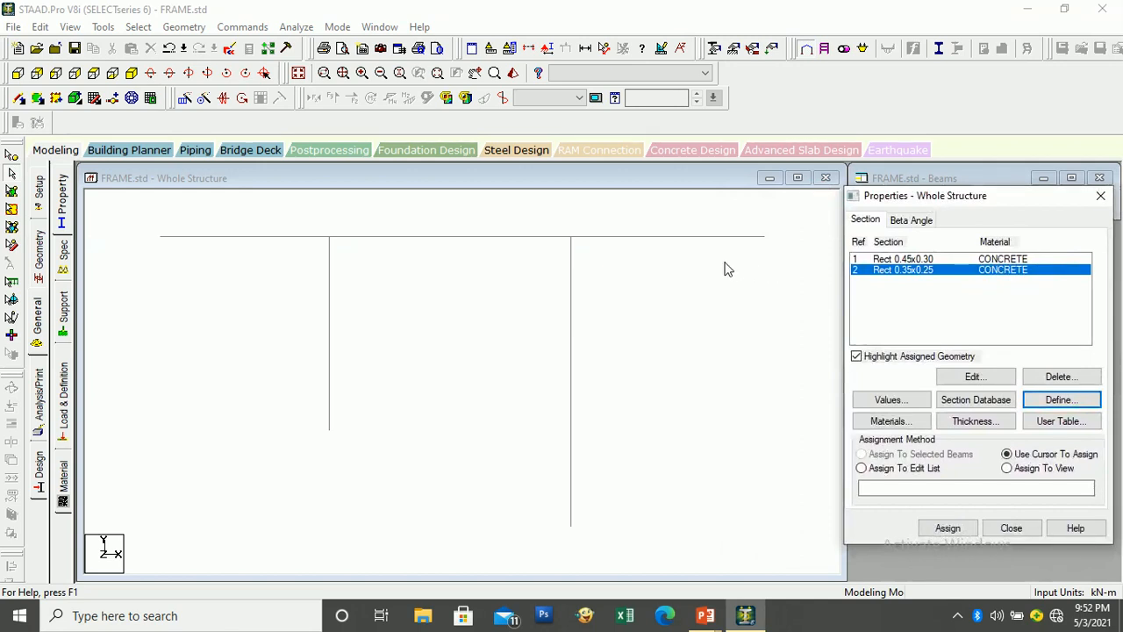
left_click(143, 208)
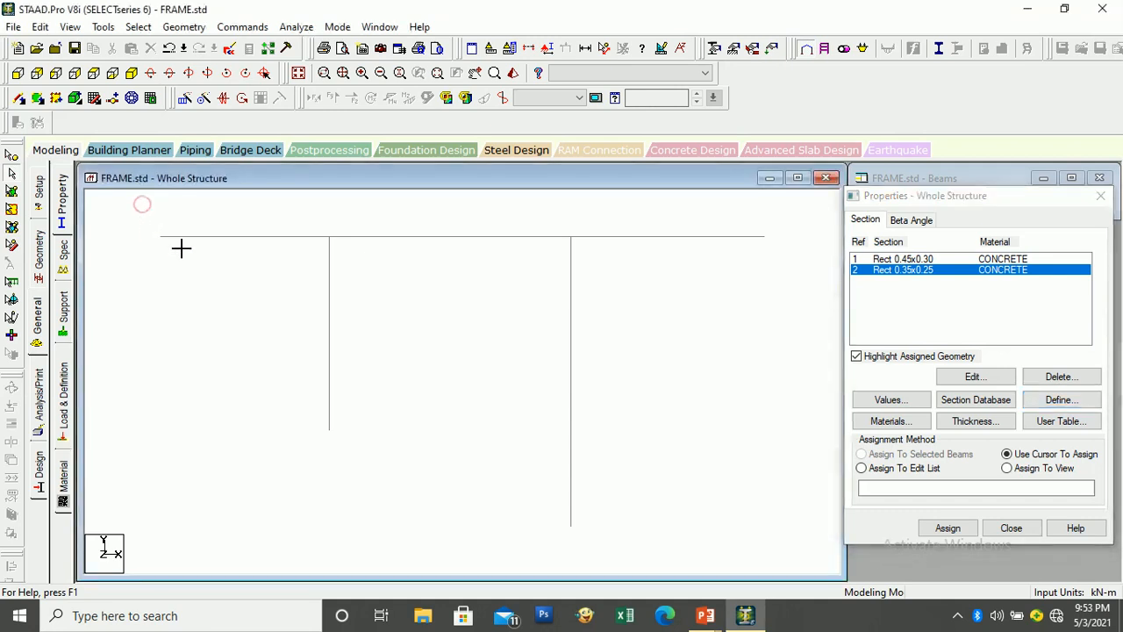
left_click_drag(538, 263, 763, 263)
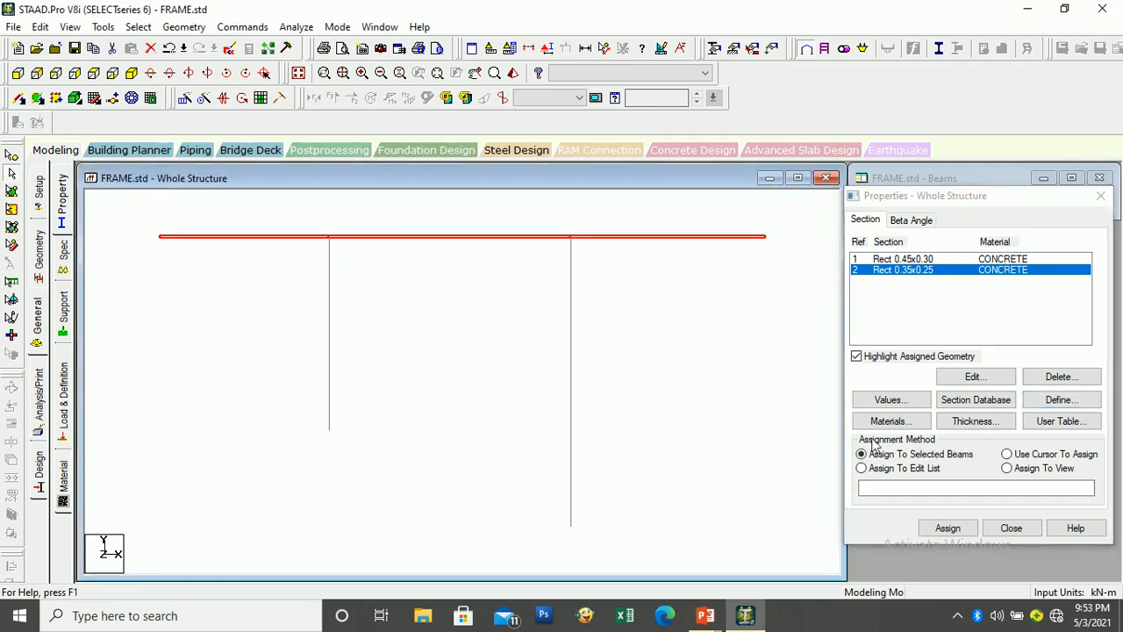
left_click(958, 529)
left_click(1000, 409)
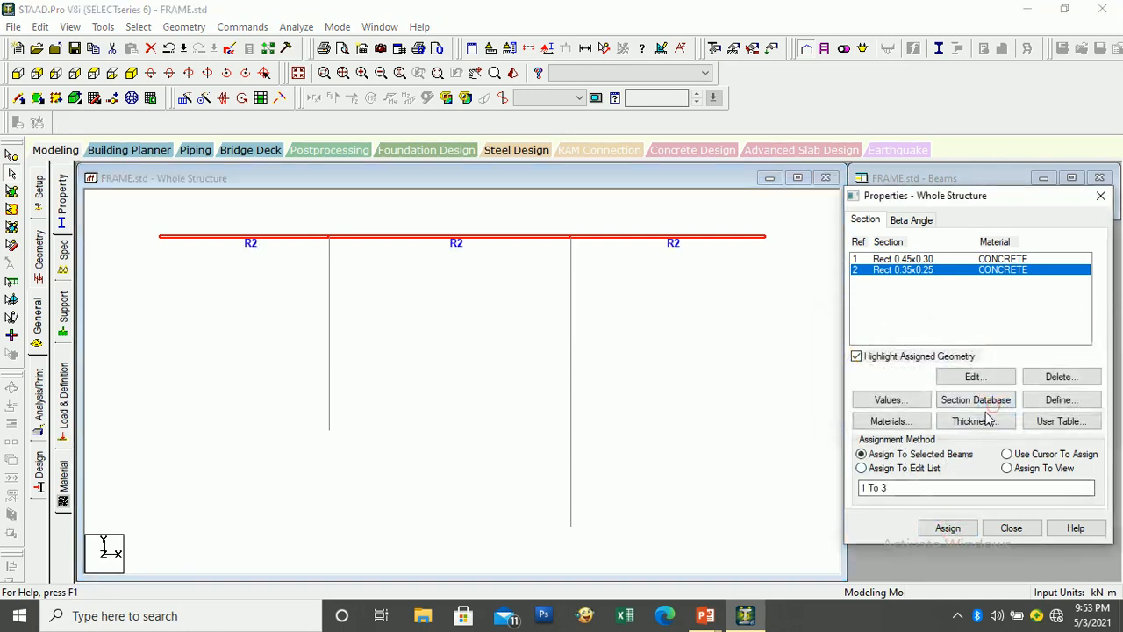
left_click(740, 326)
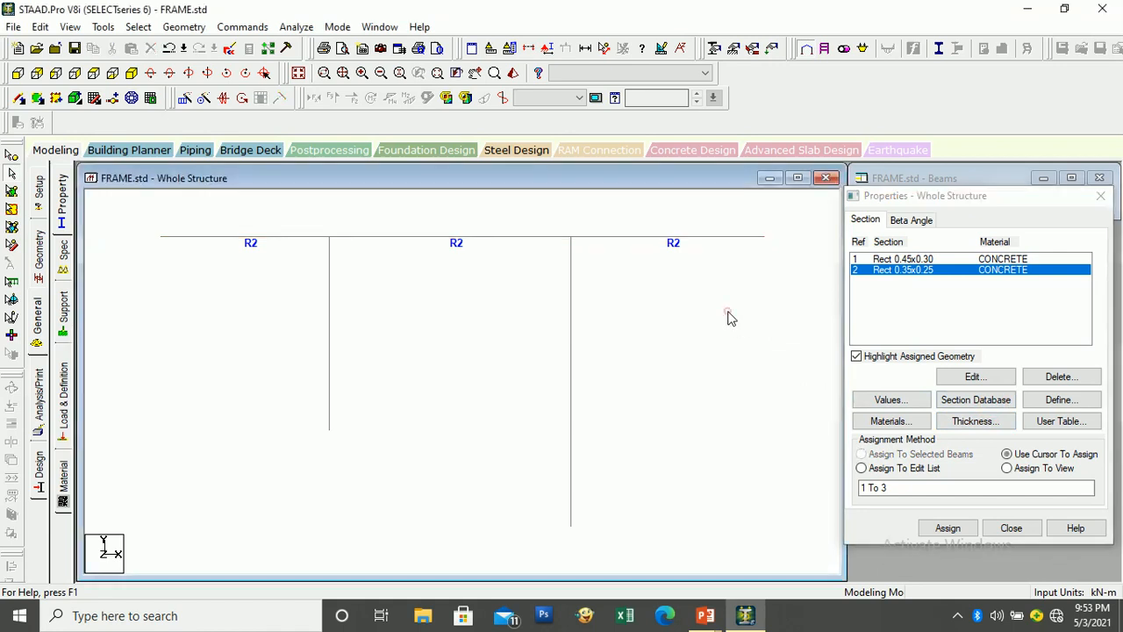
Step: Assign the Rect 0.45x0.30 concrete section to the two columns and let Auto Save store the file
left_click(917, 261)
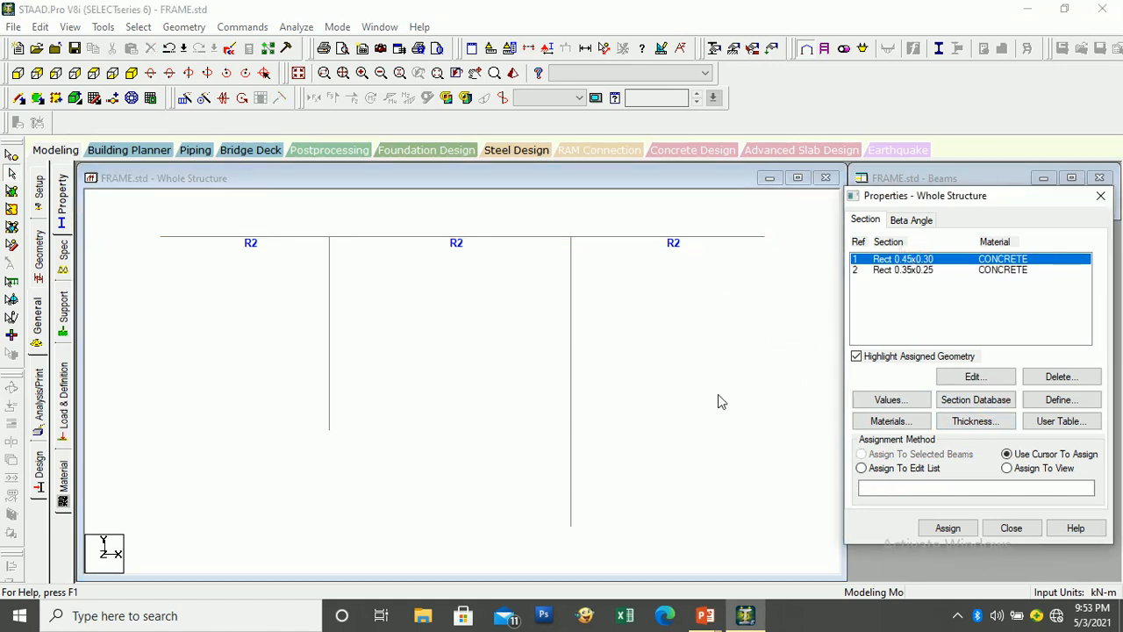
left_click_drag(667, 497, 295, 332)
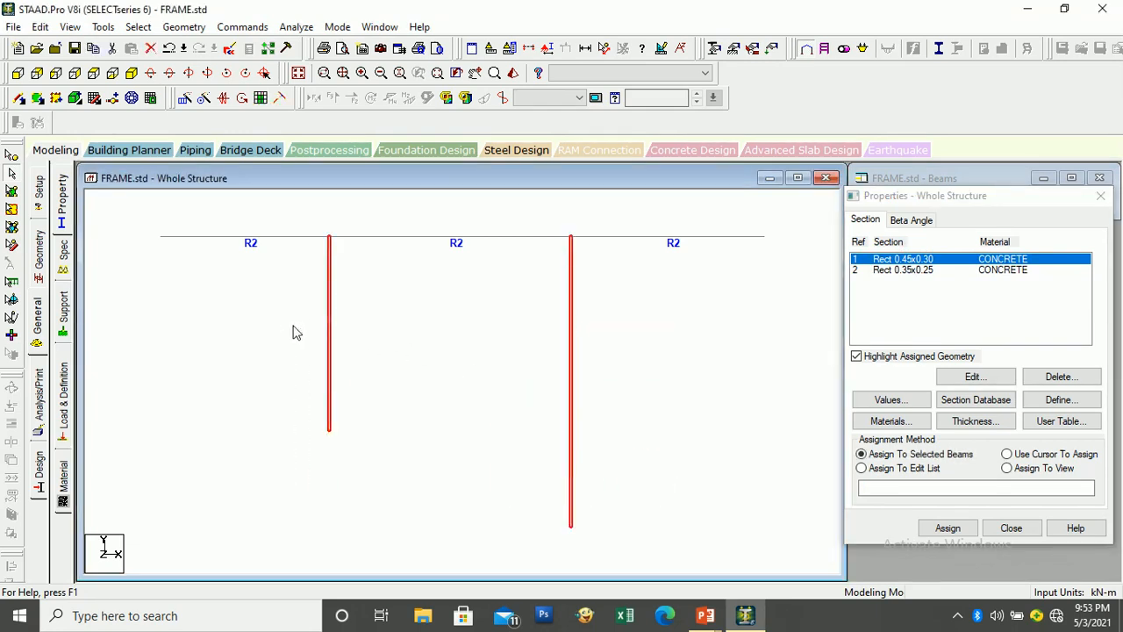
left_click(952, 529)
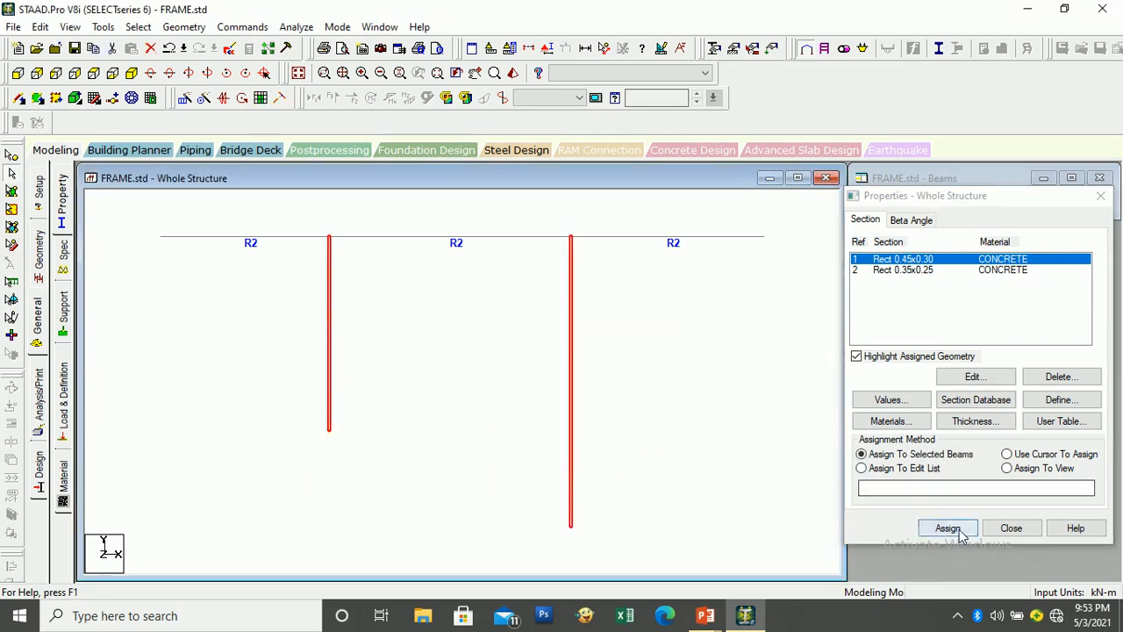
left_click(1003, 409)
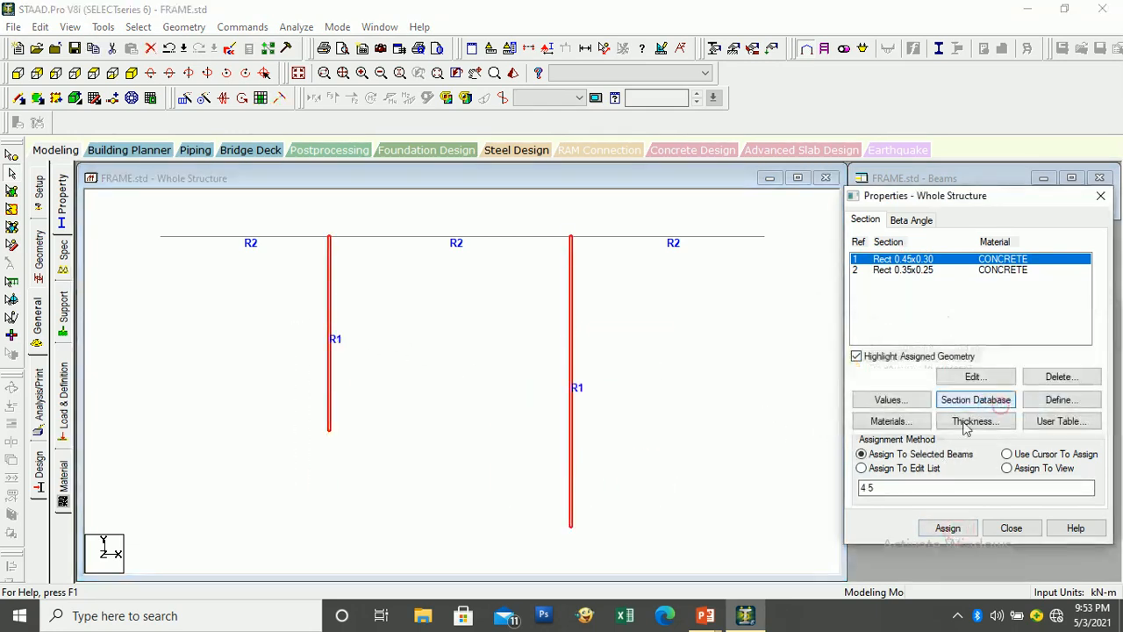
left_click(766, 416)
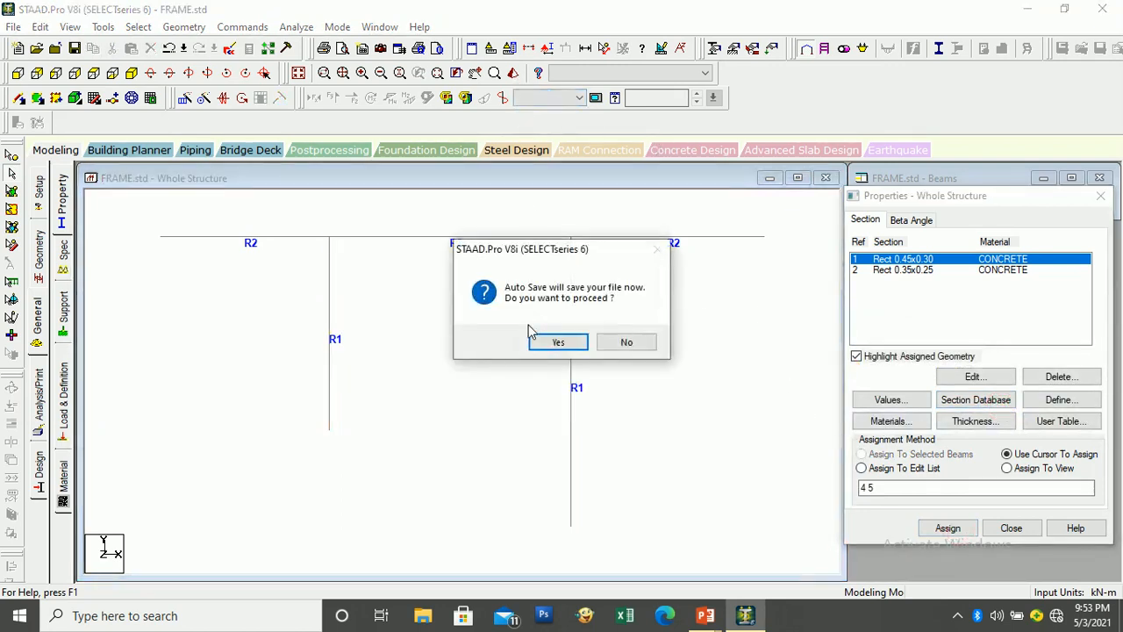
left_click(548, 342)
left_click(460, 328)
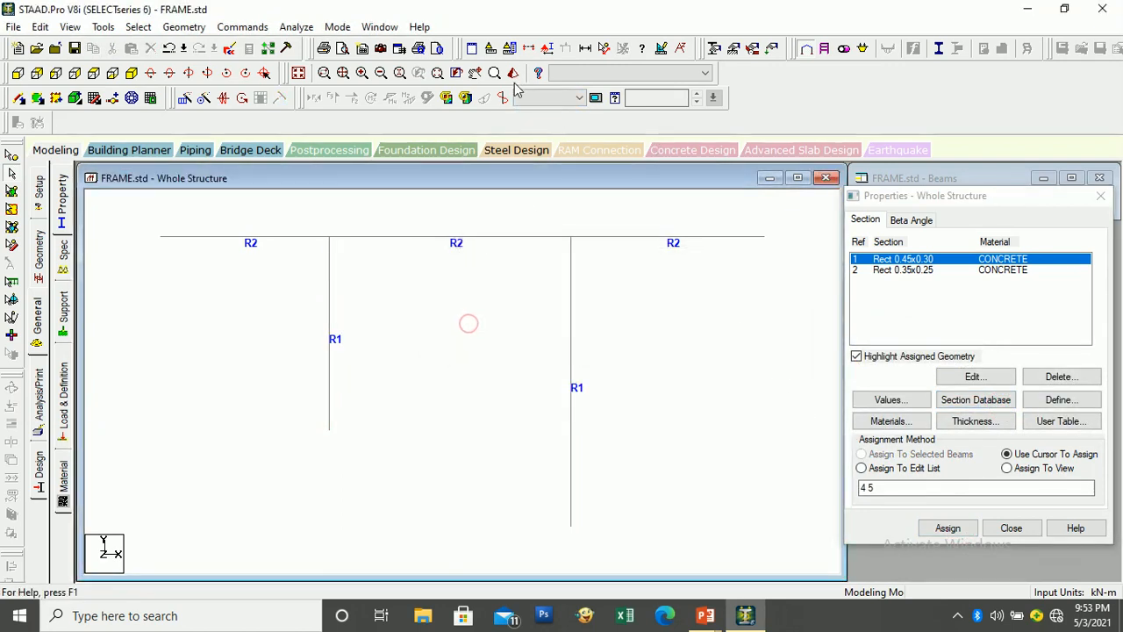
Step: Inspect the frame's member sections in the 3D rendered view from several angles and close that view
left_click(513, 73)
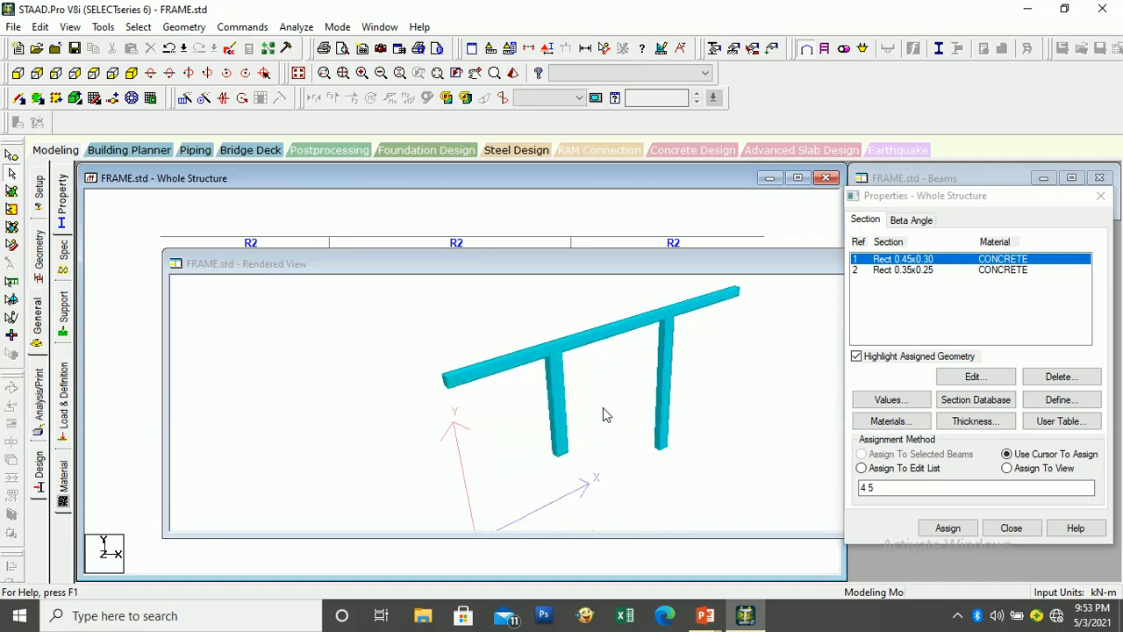
left_click_drag(504, 351, 477, 258)
left_click_drag(685, 259, 532, 258)
left_click(806, 262)
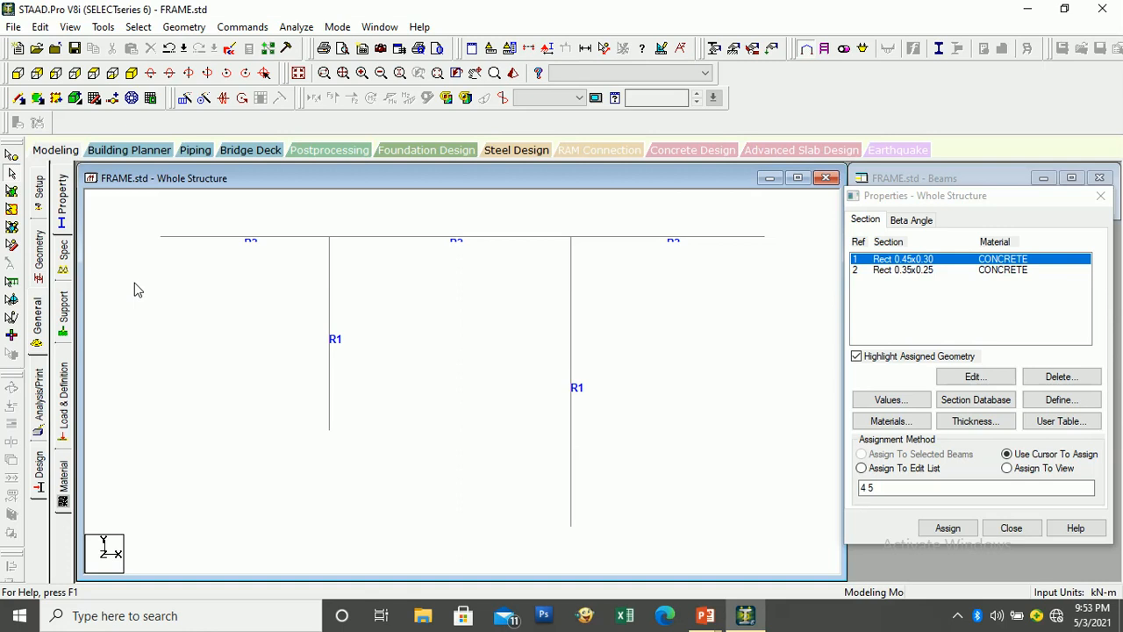
Step: Create a Fixed support with all translations and rotations restrained
left_click(65, 311)
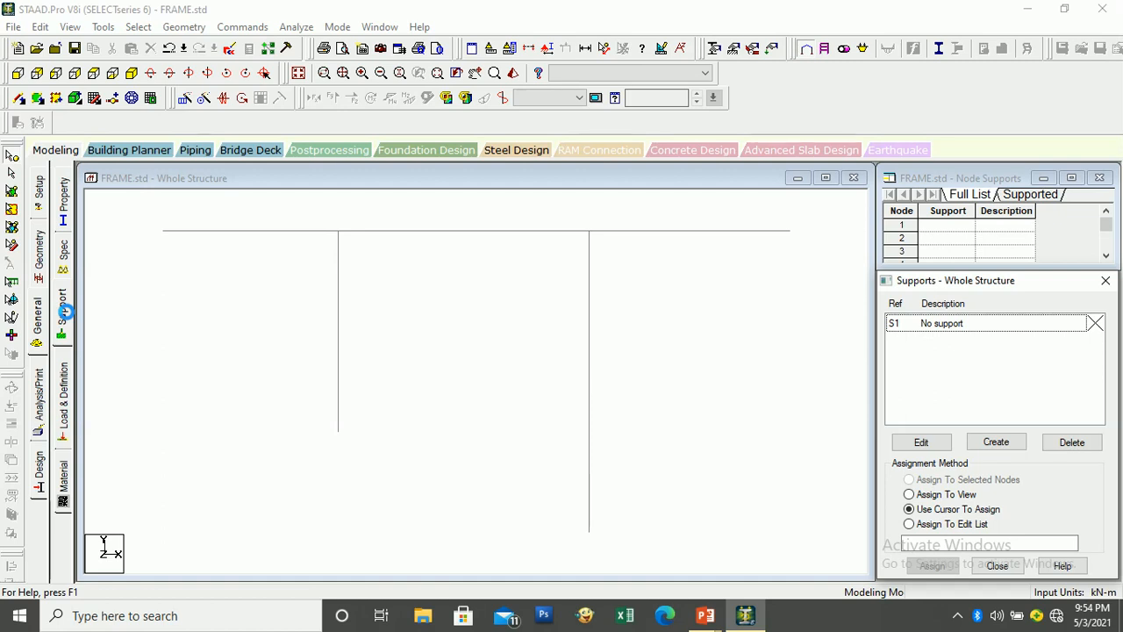
left_click(1000, 444)
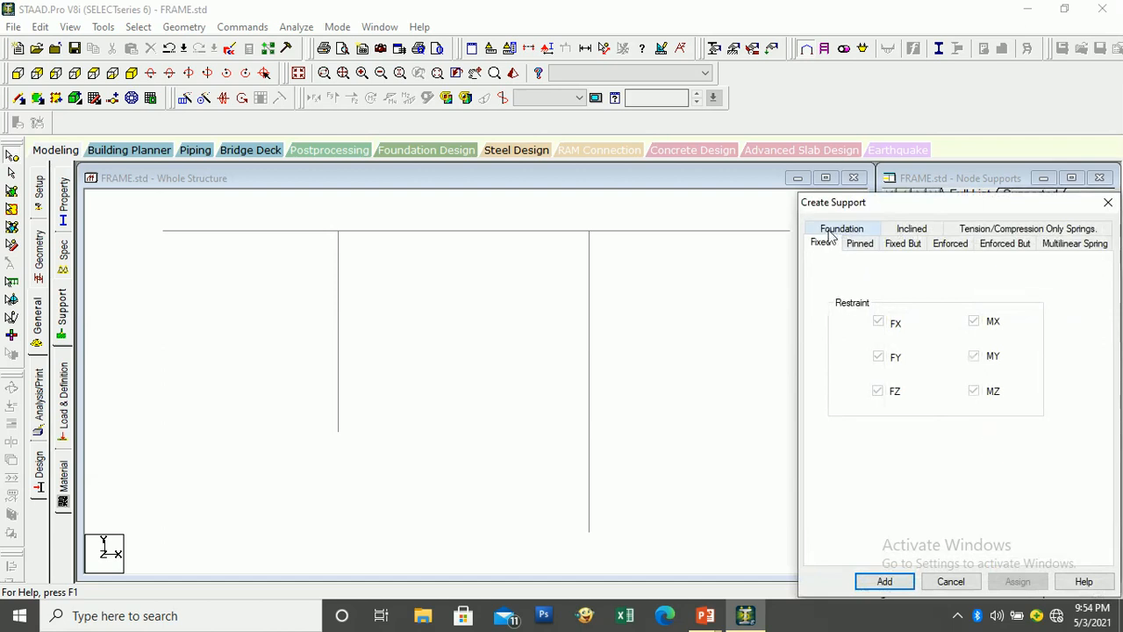
left_click(891, 586)
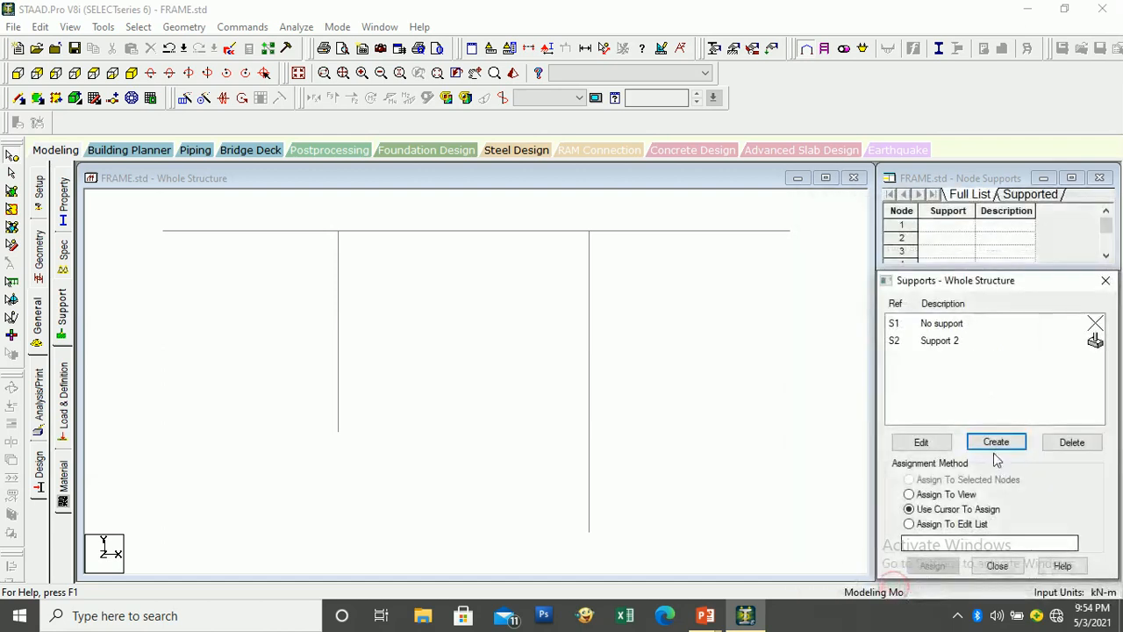
Step: Assign the fixed support, Support 2, to the left end of the top beam line and the bases of both columns
left_click(945, 347)
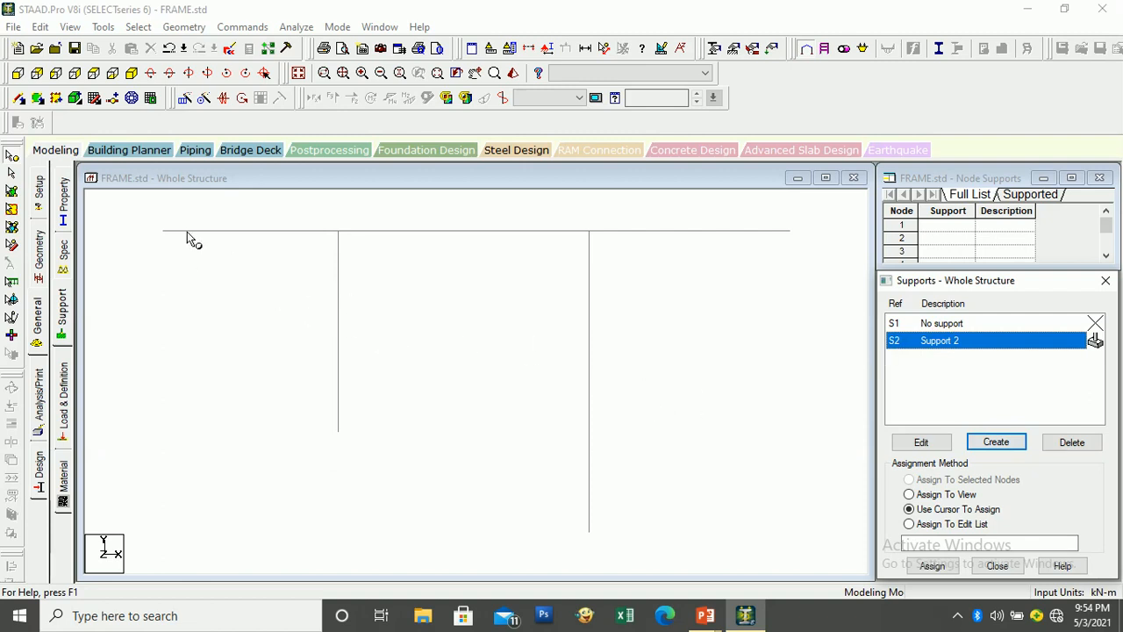
left_click(145, 214)
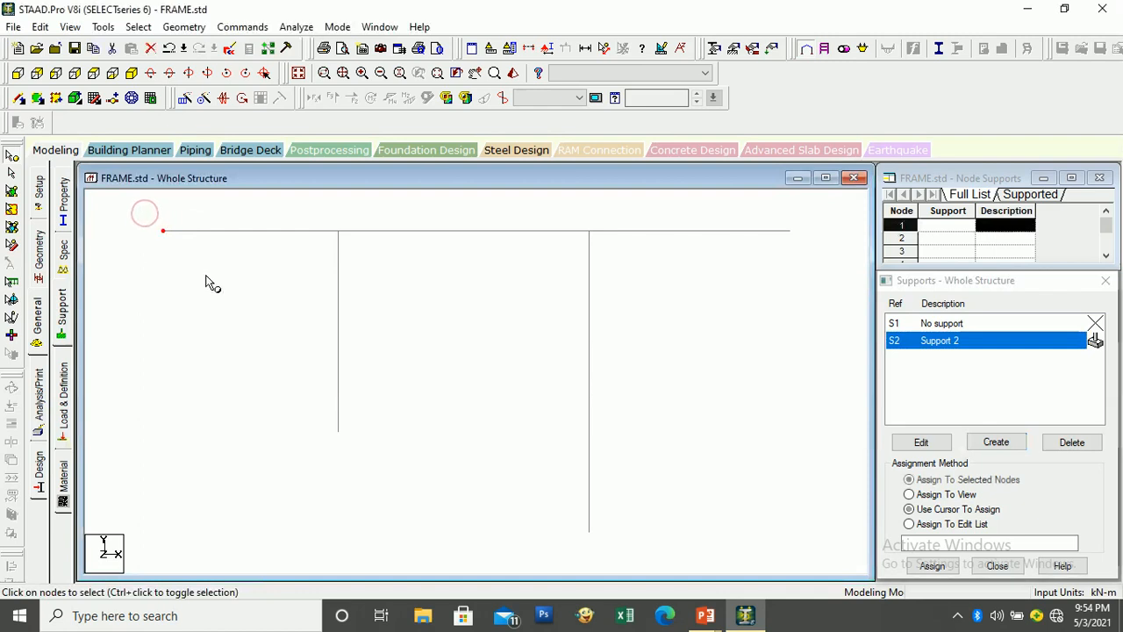
left_click(295, 369)
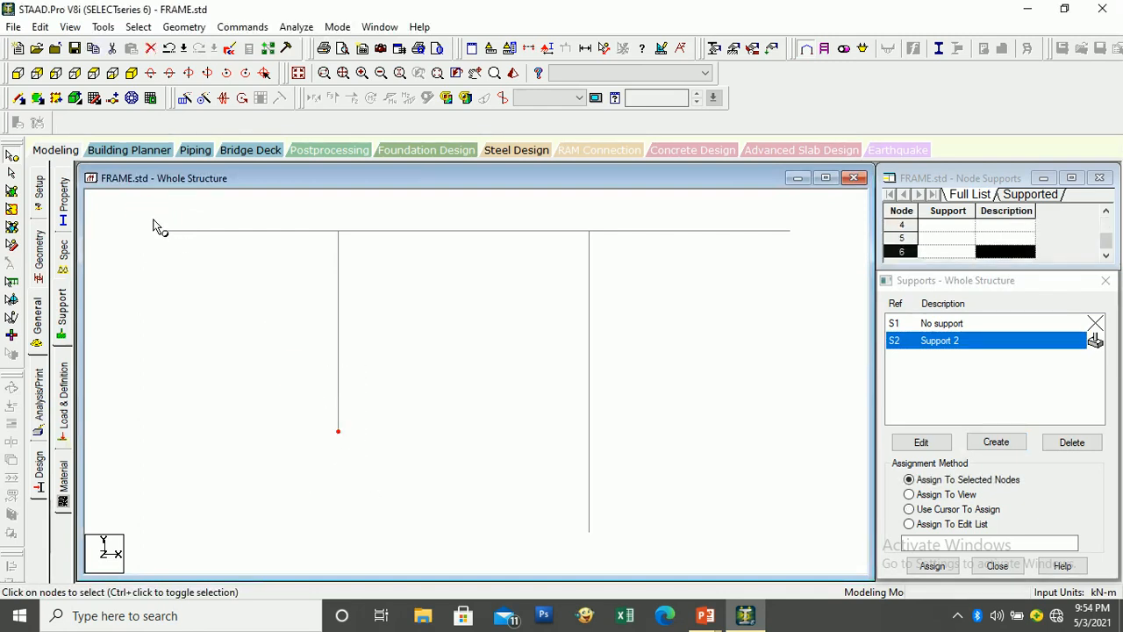
left_click(181, 259)
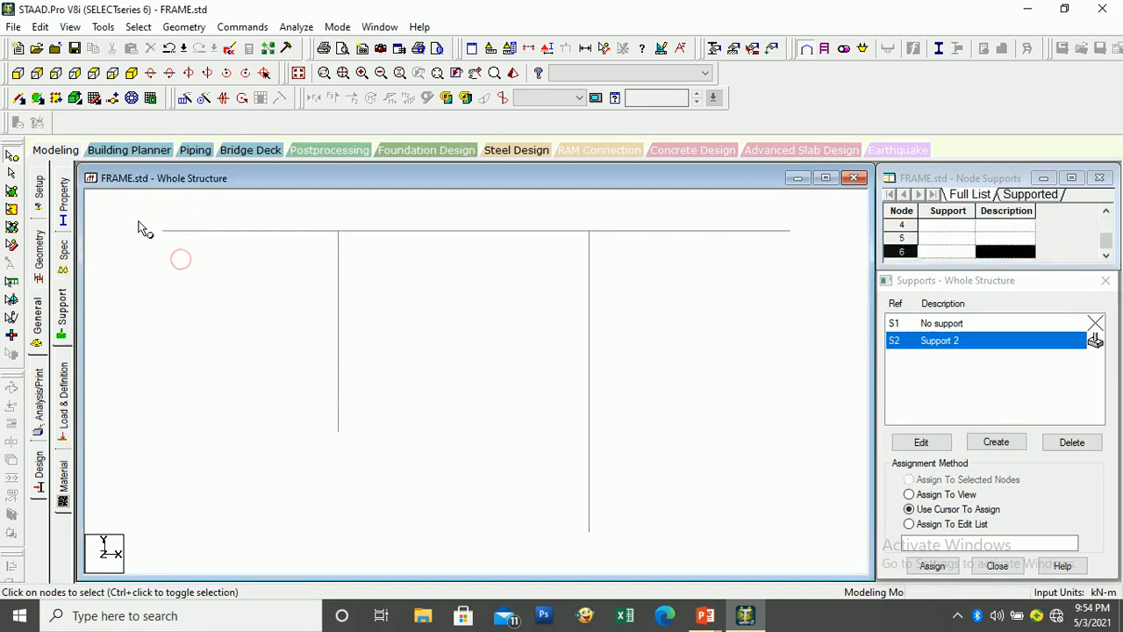
left_click_drag(141, 212, 194, 277)
left_click(302, 409, "ctrl")
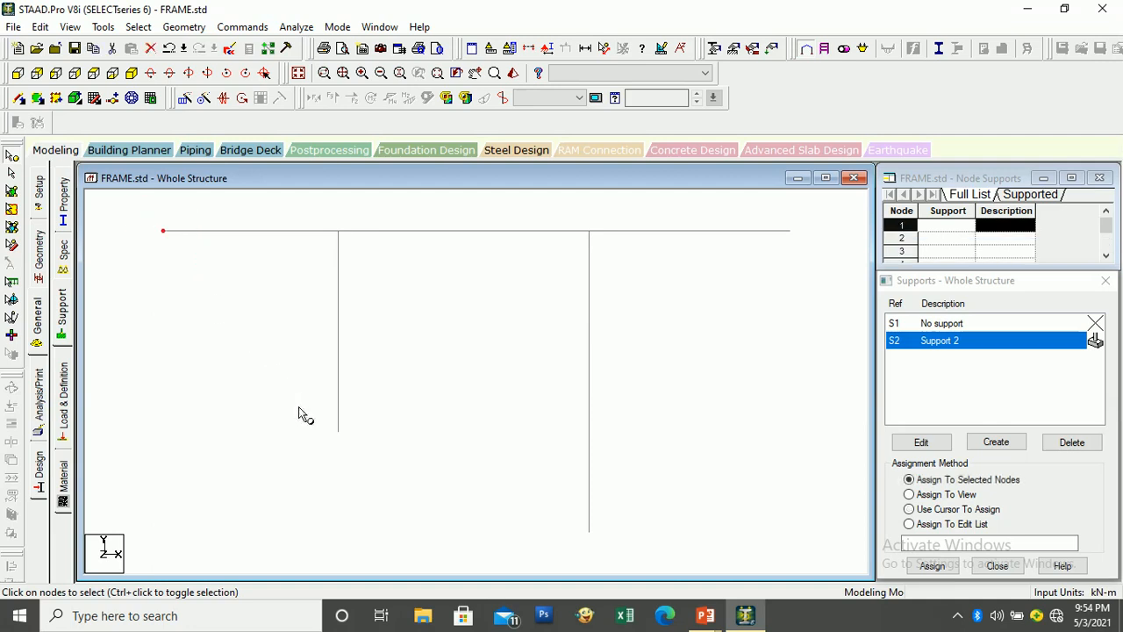
left_click_drag(604, 552, 607, 555, "ctrl")
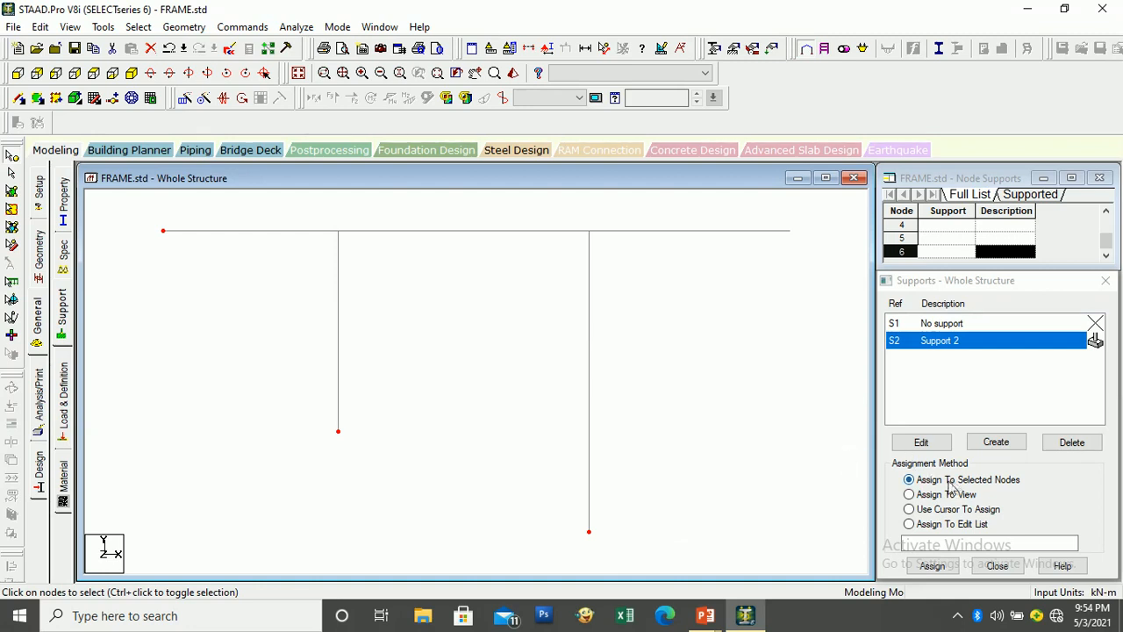
left_click(933, 566)
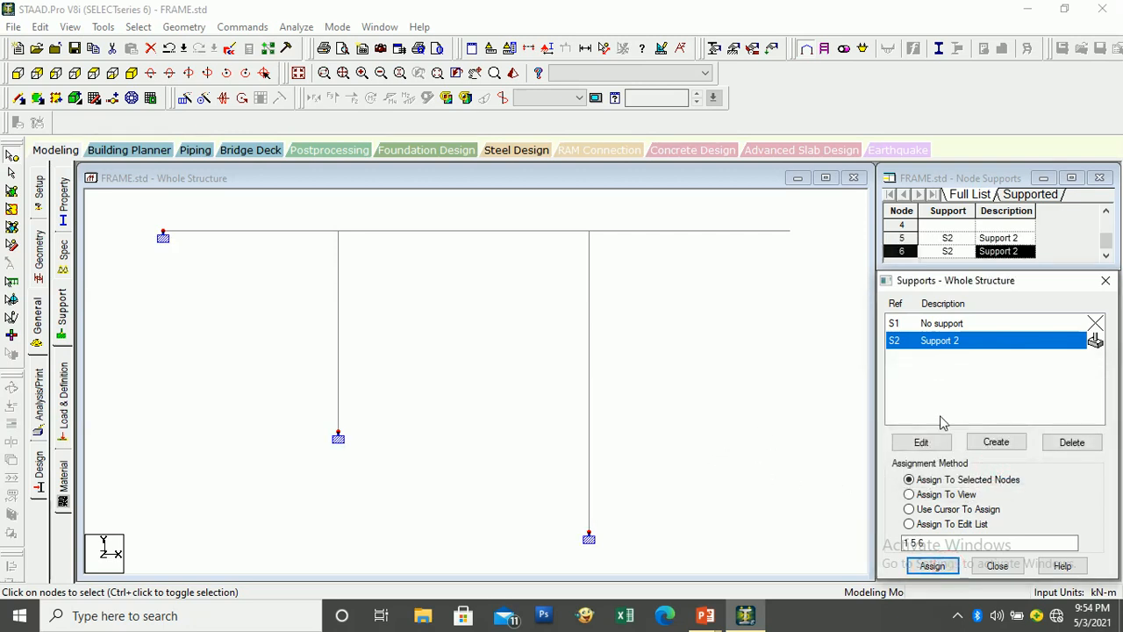
Step: Create a Fixed But support that releases FX, FZ, MX, MY and MZ, leaving only FY restrained
left_click(996, 441)
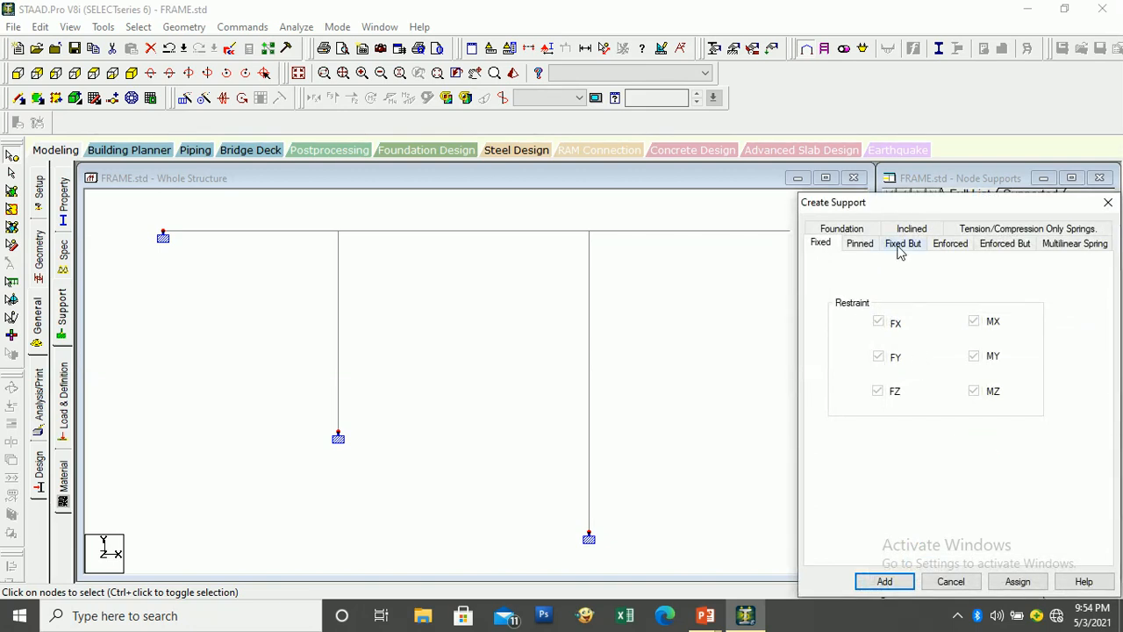
left_click(902, 245)
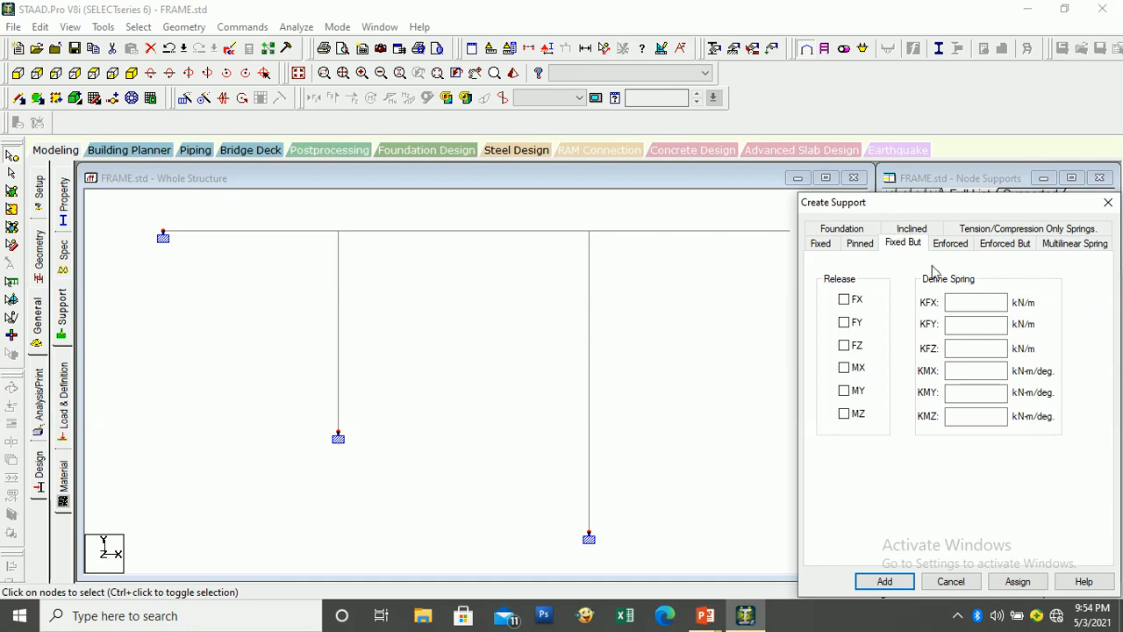
left_click(845, 369)
left_click(853, 392)
left_click(856, 414)
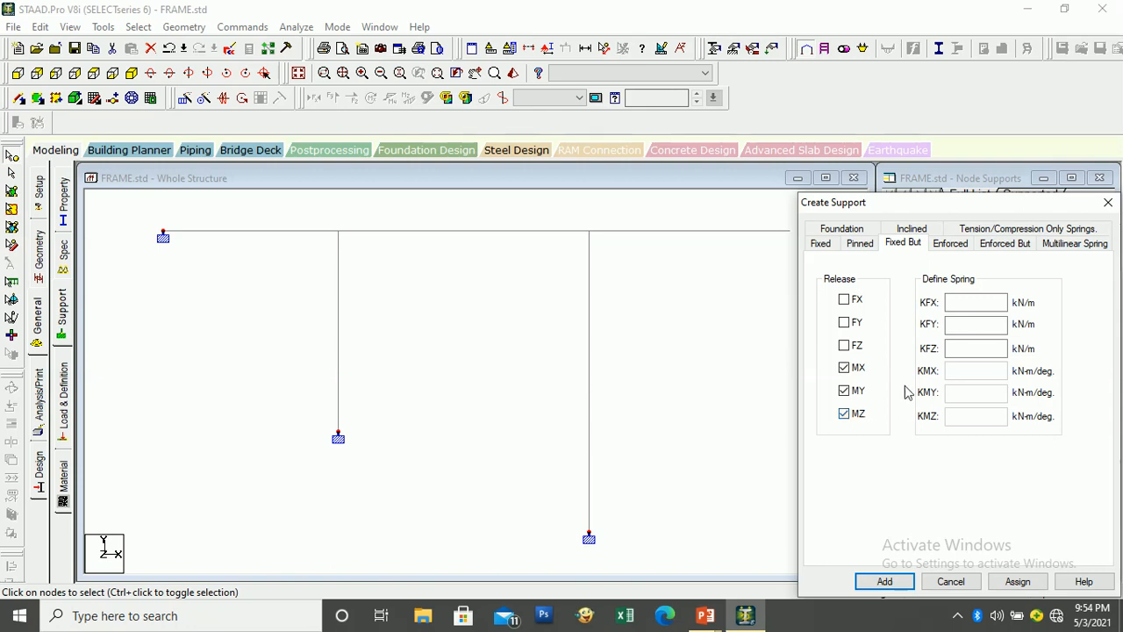
left_click(845, 300)
left_click(847, 346)
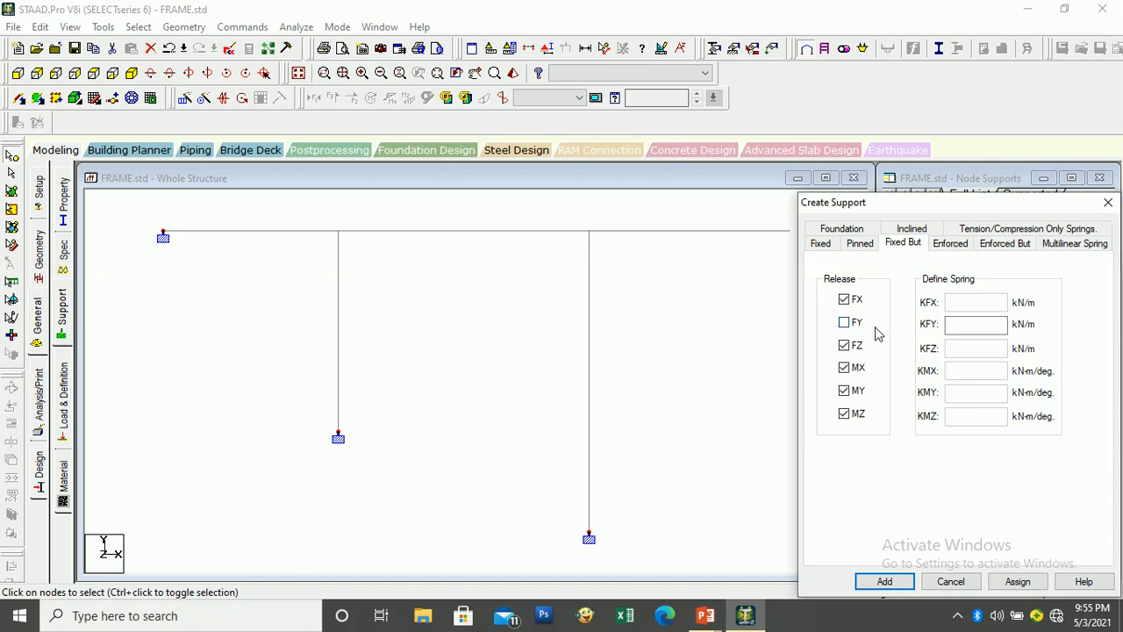
left_click(884, 580)
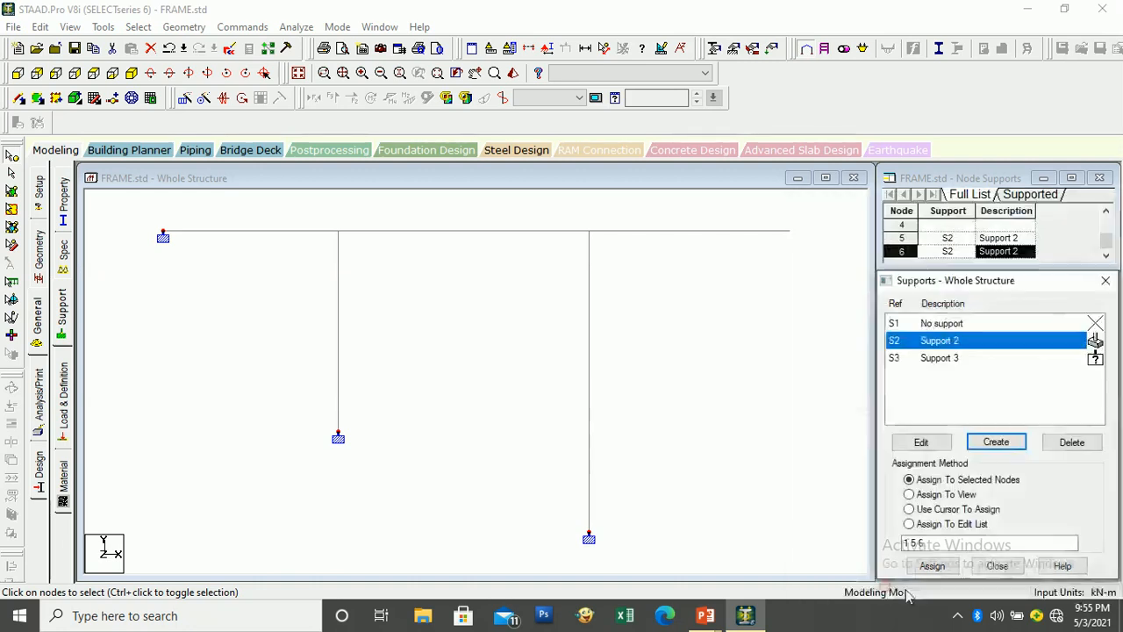
Step: Assign the Fixed But support, Support 3, to the right end node of the top beam line and clear the selection
left_click(952, 359)
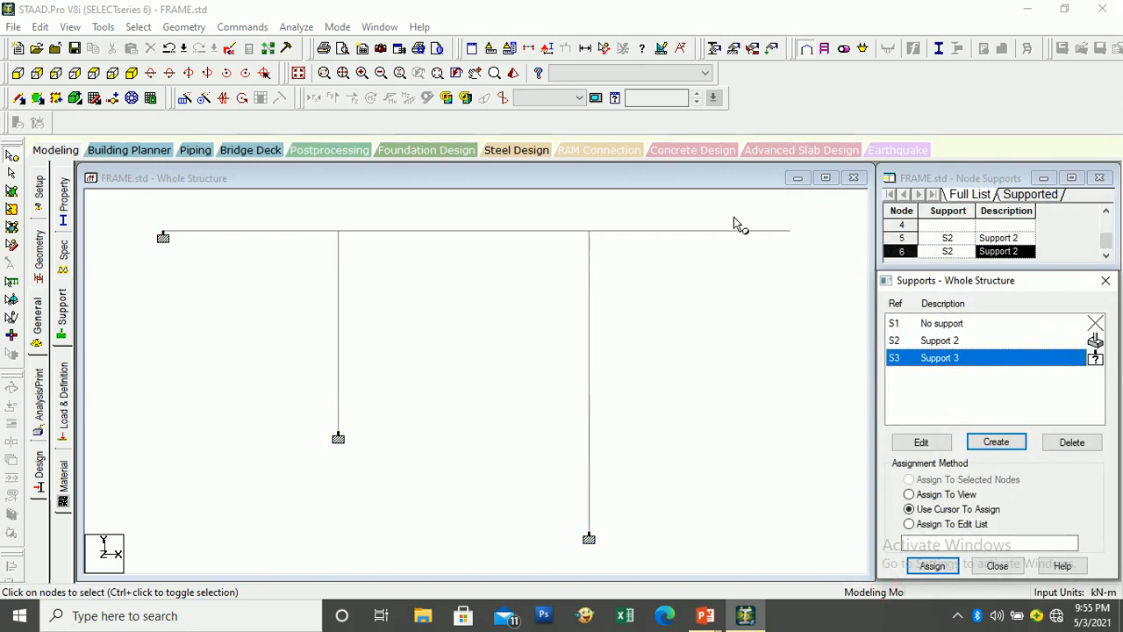
left_click(788, 231)
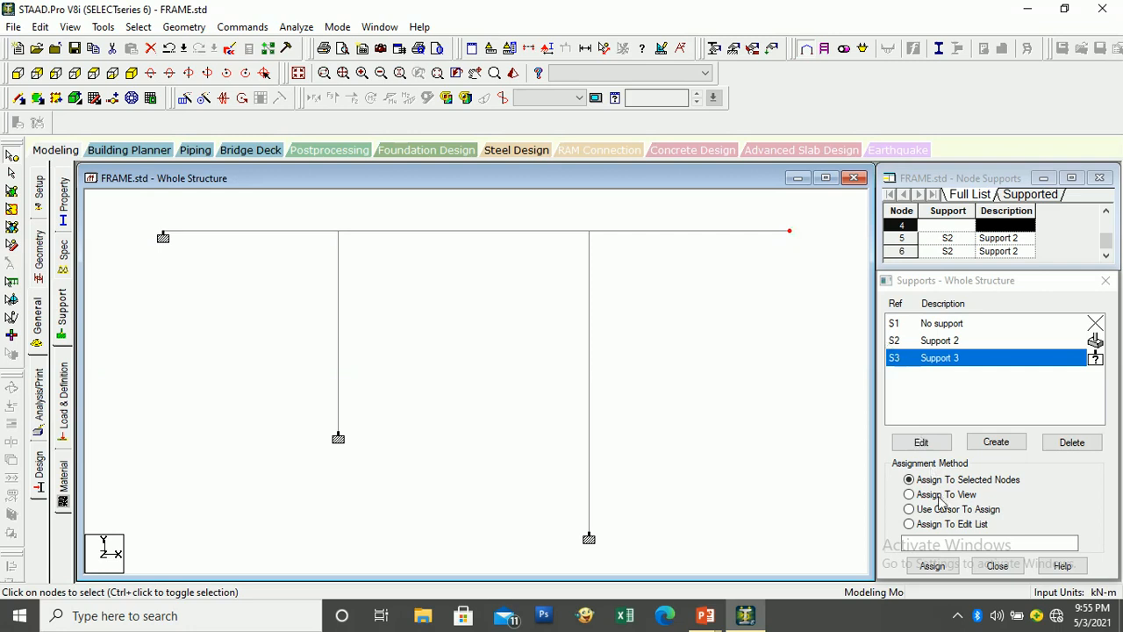
left_click(932, 565)
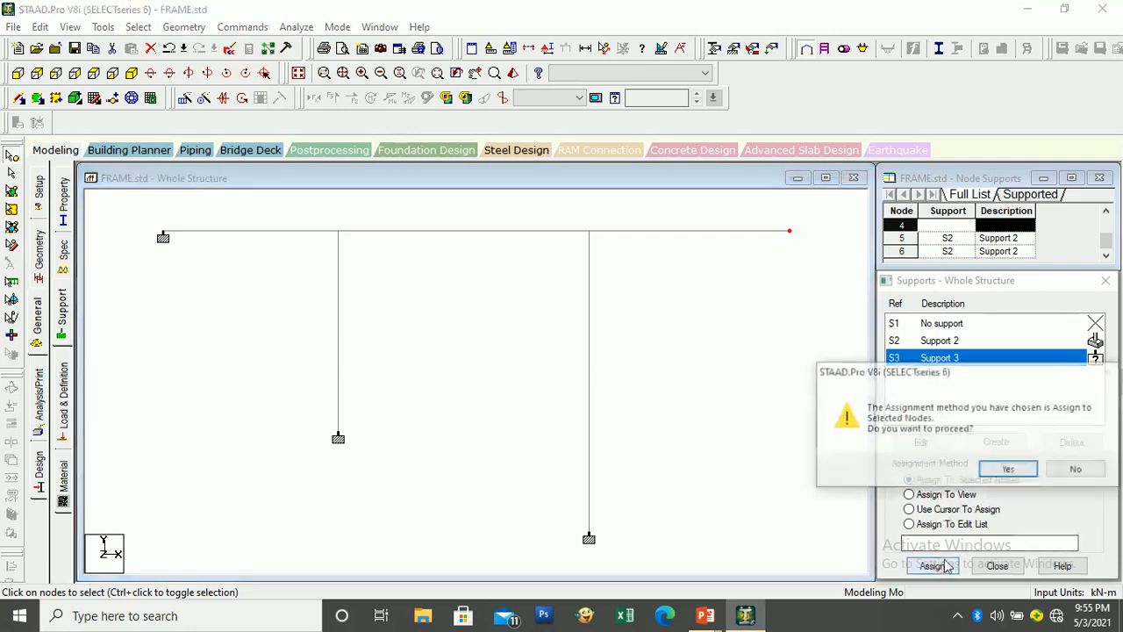
left_click(986, 466)
left_click(845, 369)
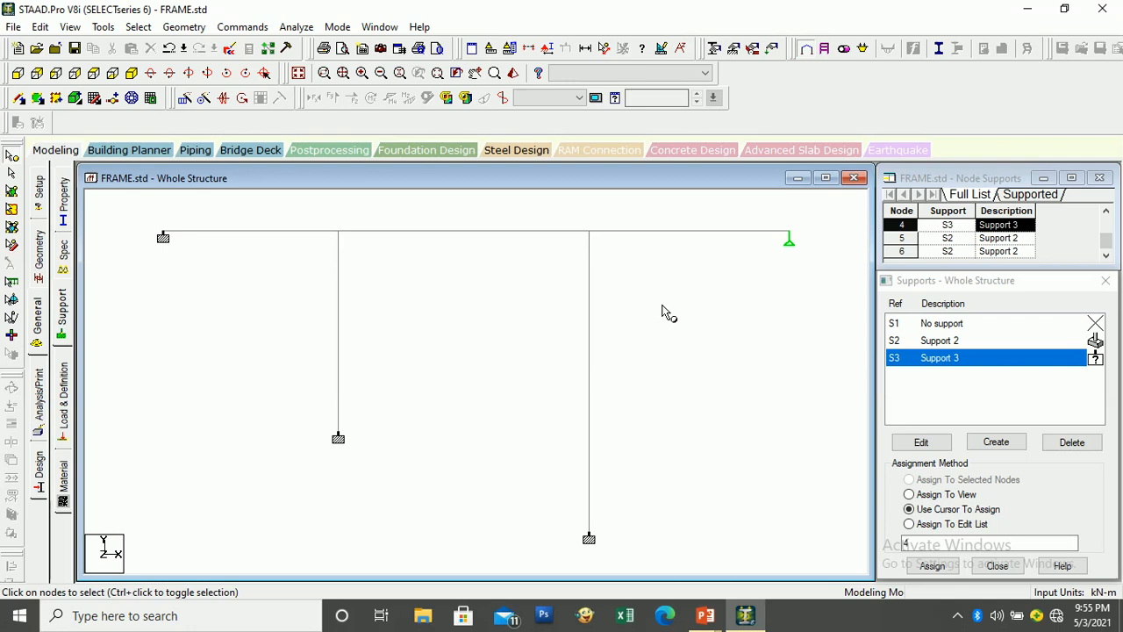
Step: Add primary load case 1 with loading type Dead and the title DL
left_click(66, 394)
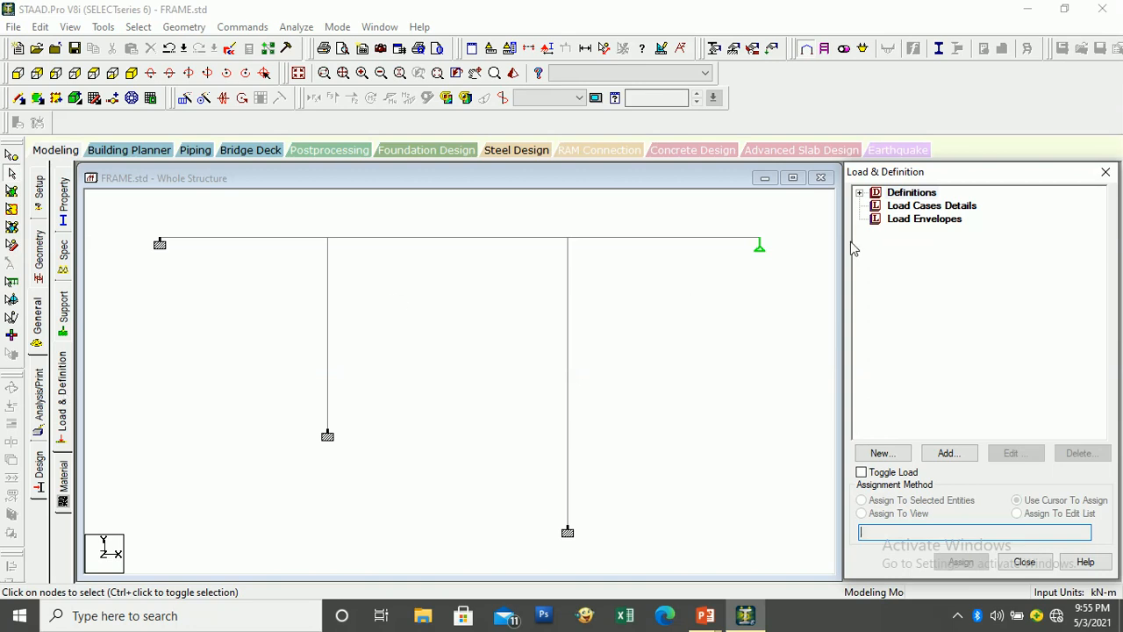
left_click(906, 214)
left_click(940, 454)
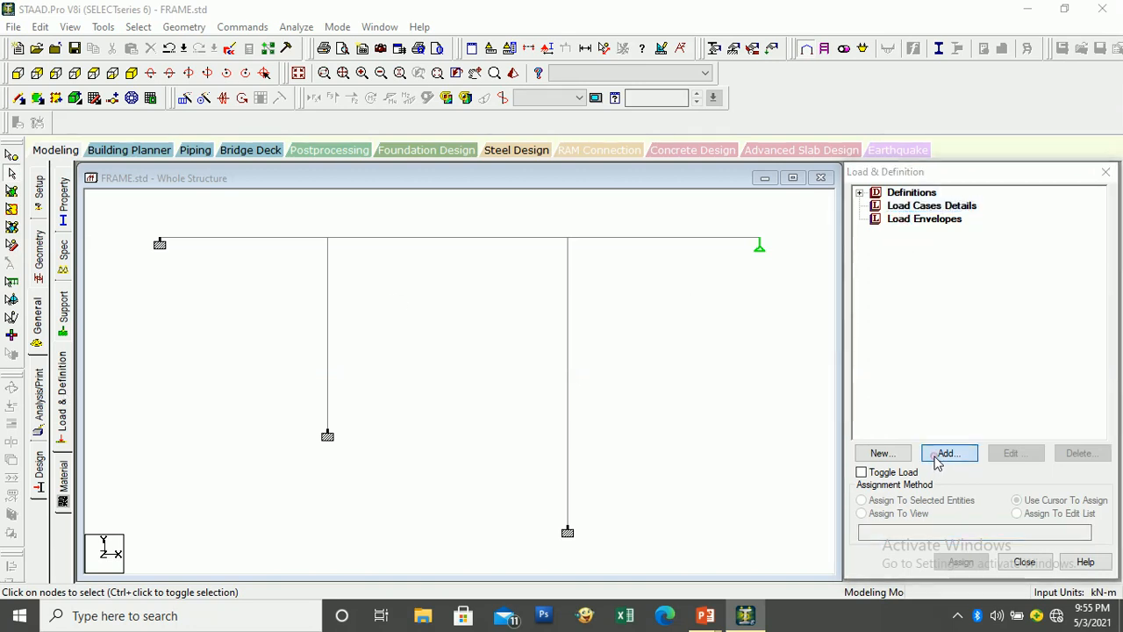
left_click(640, 212)
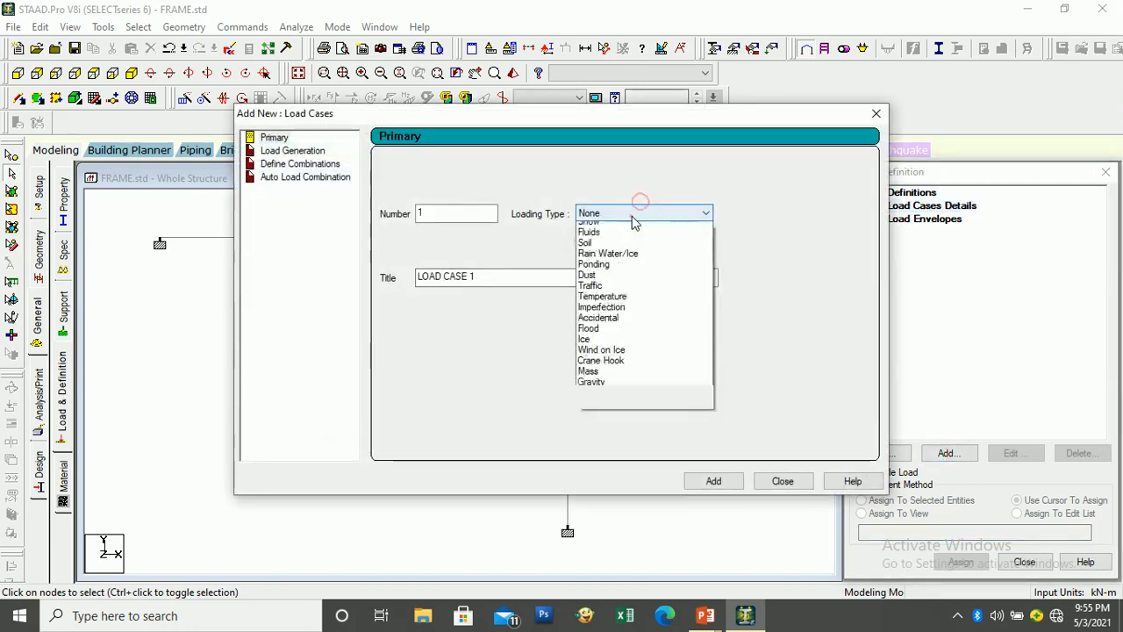
left_click(626, 228)
left_click_drag(499, 281, 389, 289)
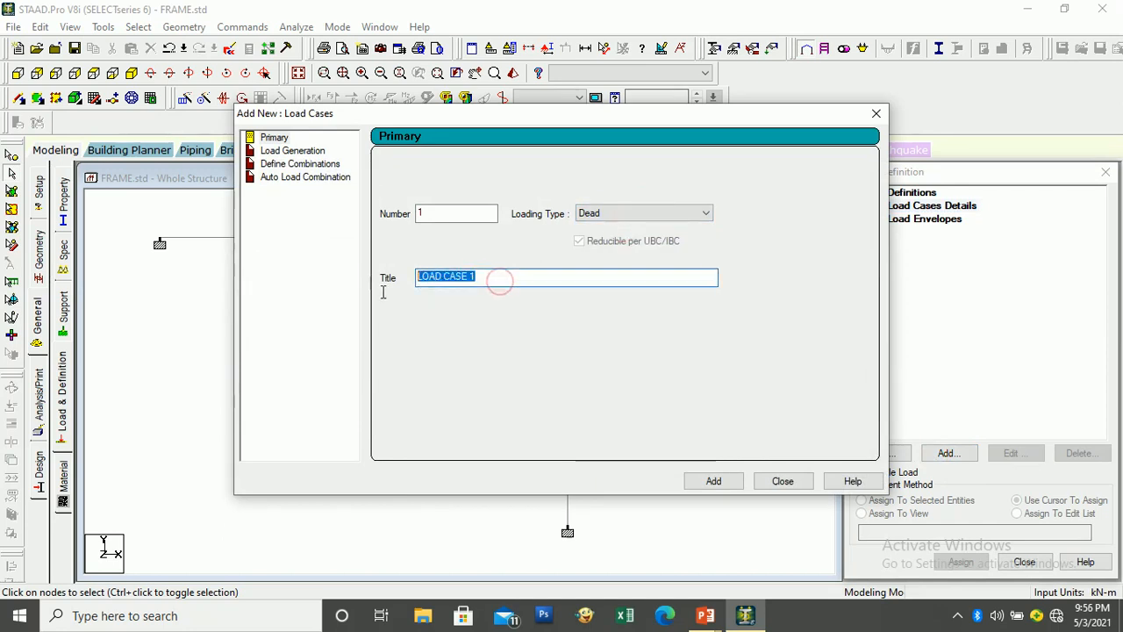
type("DL")
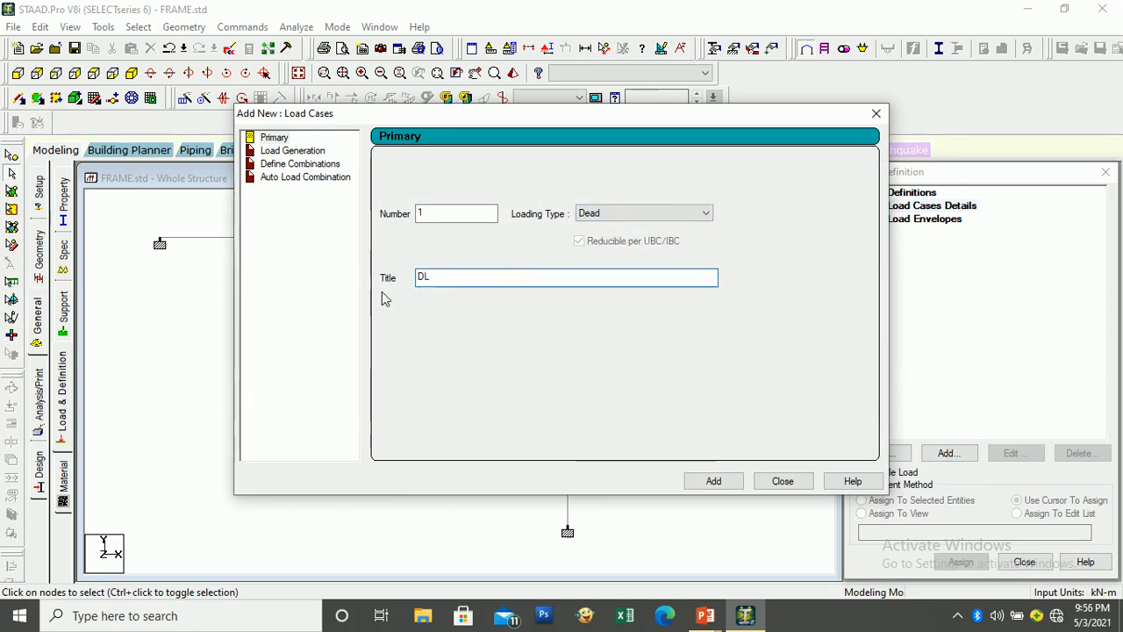
key("Return")
Step: Add primary load case 2 with loading type Live and the title LL, and finish adding load cases
left_click(667, 214)
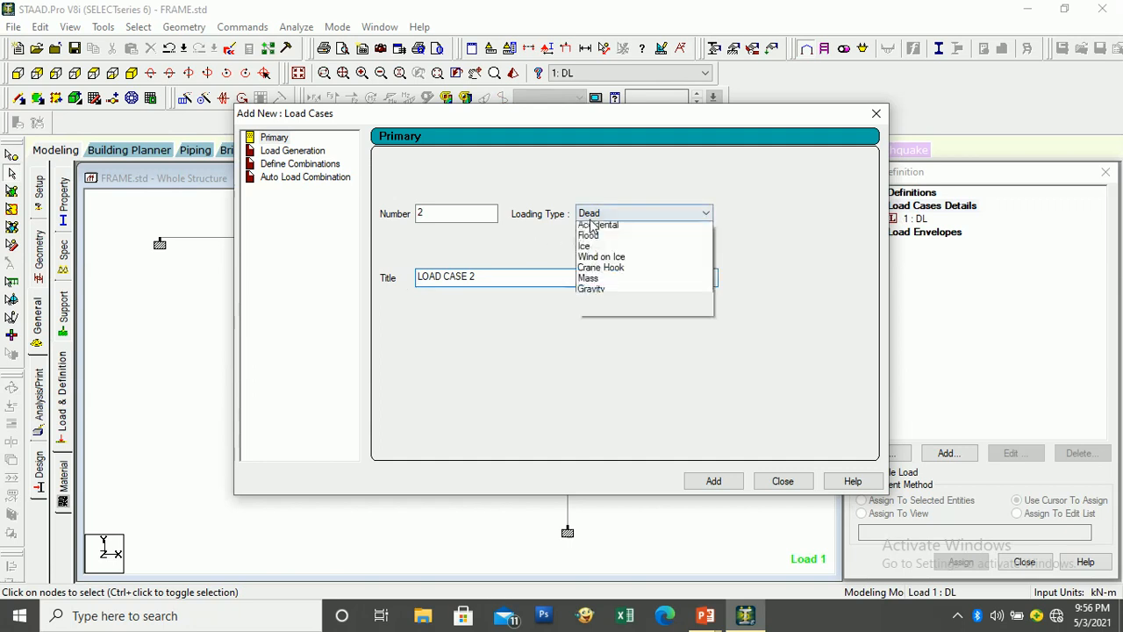
left_click(595, 239)
left_click_drag(501, 276, 358, 283)
type("LL")
key("Return")
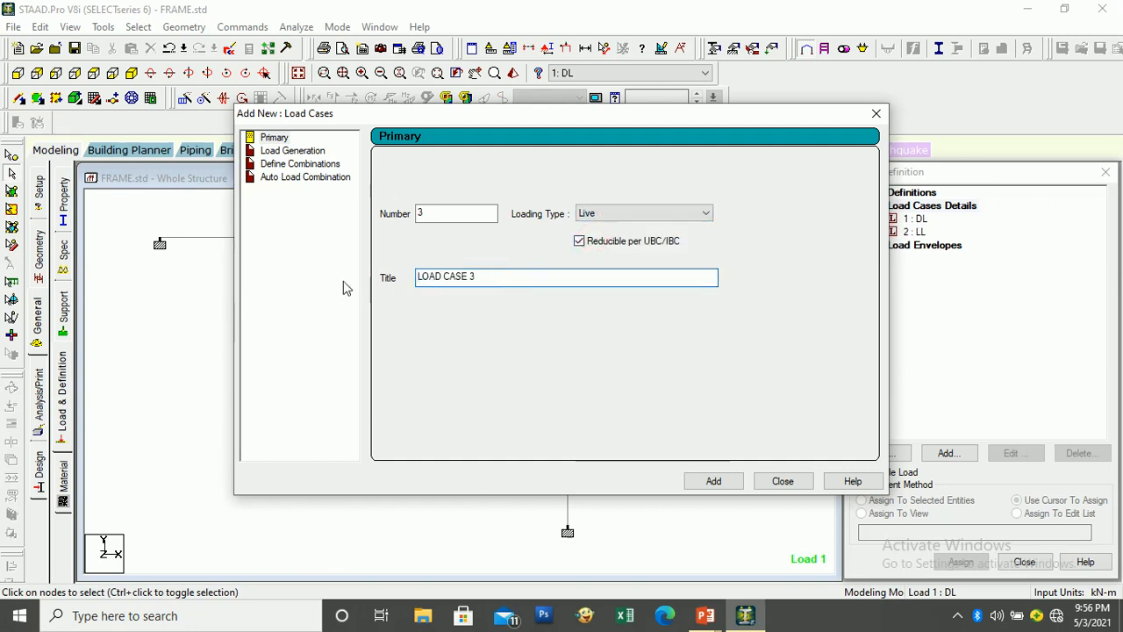
left_click(784, 482)
Step: Add a selfweight load in the Y direction with factor -1 to the DL load case
left_click(919, 219)
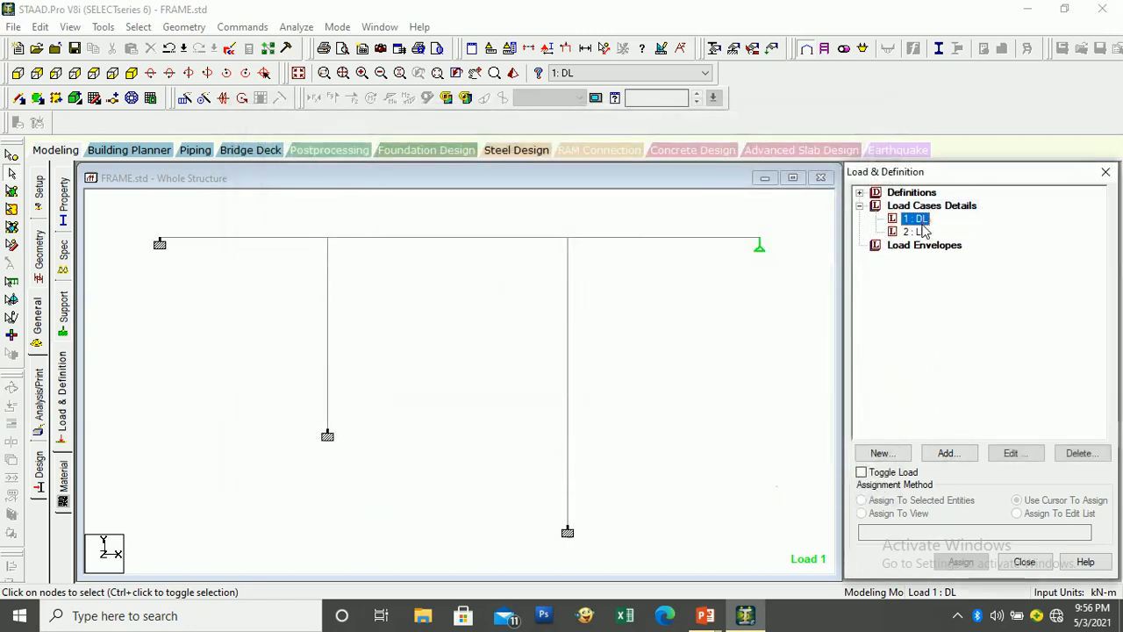
left_click(959, 458)
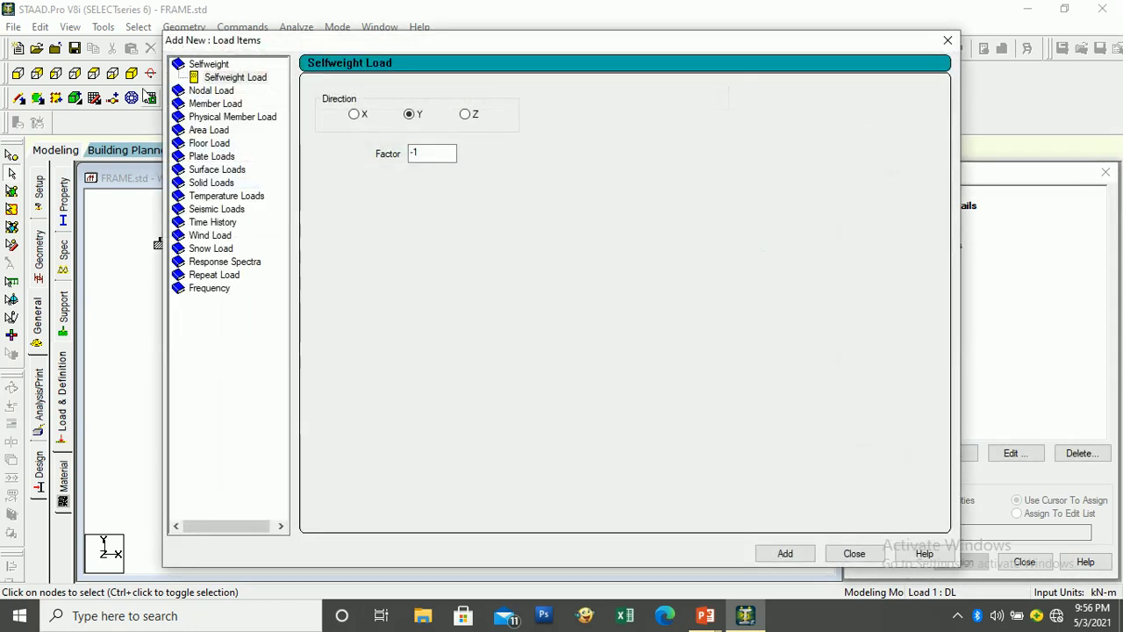
left_click(251, 78)
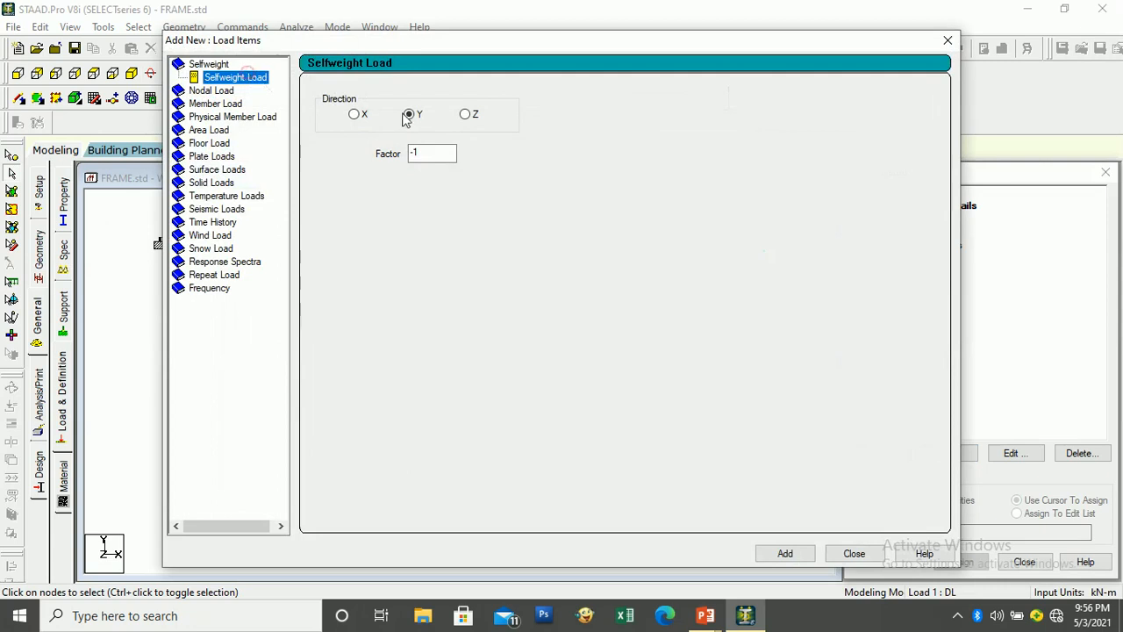
left_click(416, 153)
left_click(775, 553)
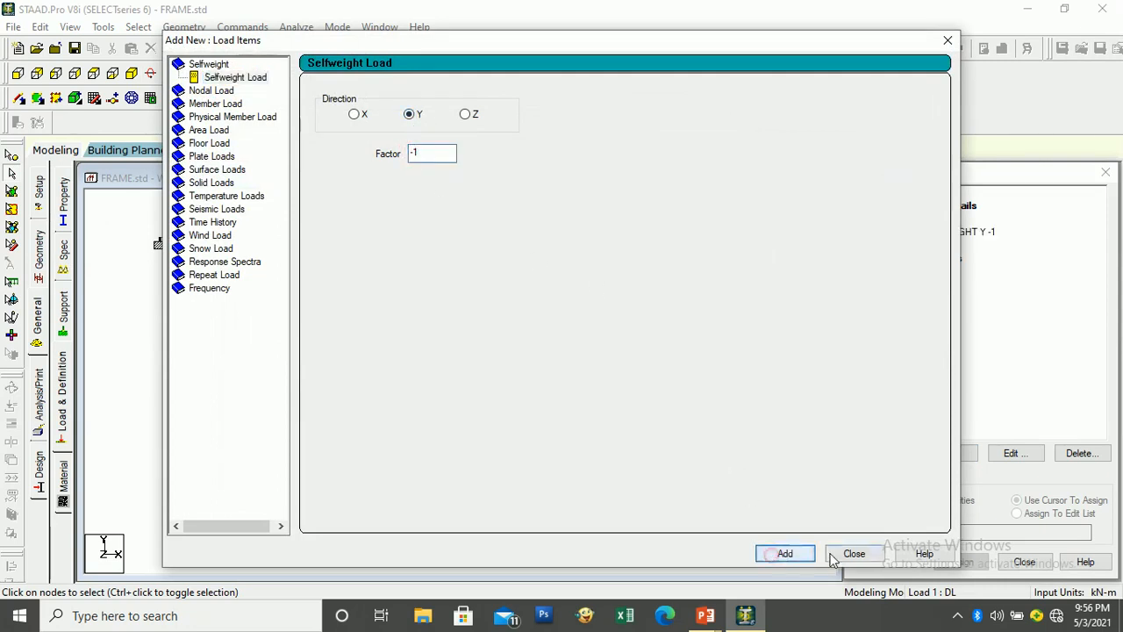
left_click(838, 555)
Step: Assign the SELFWEIGHT Y -1 load to all members in the view and clear the selection
left_click(965, 231)
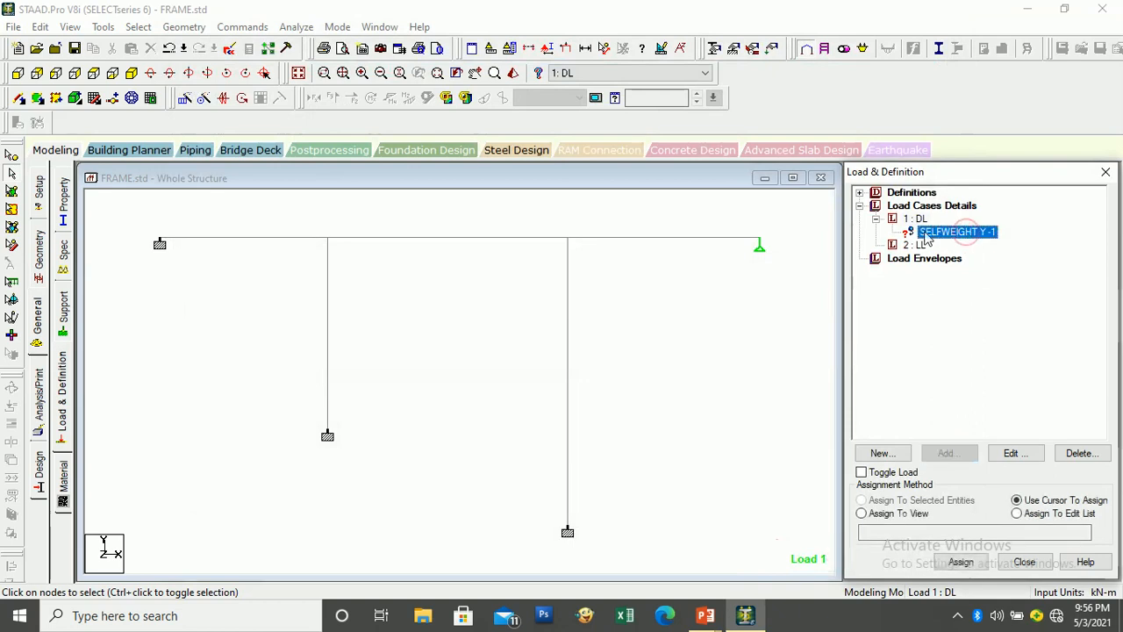
left_click(904, 514)
left_click(959, 562)
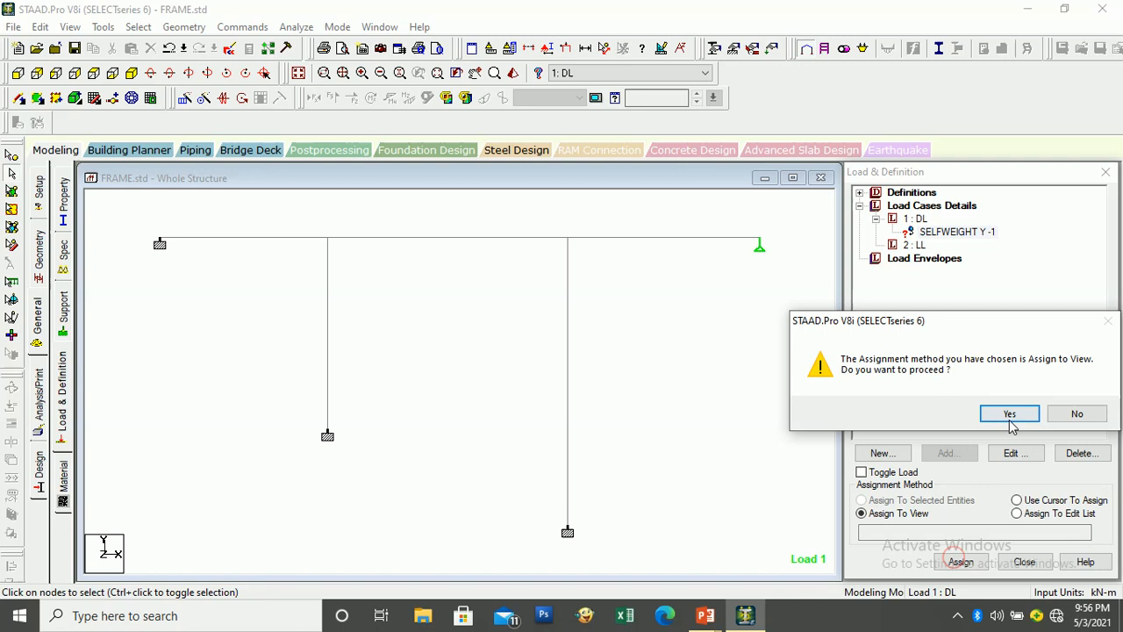
left_click(1006, 409)
left_click(678, 380)
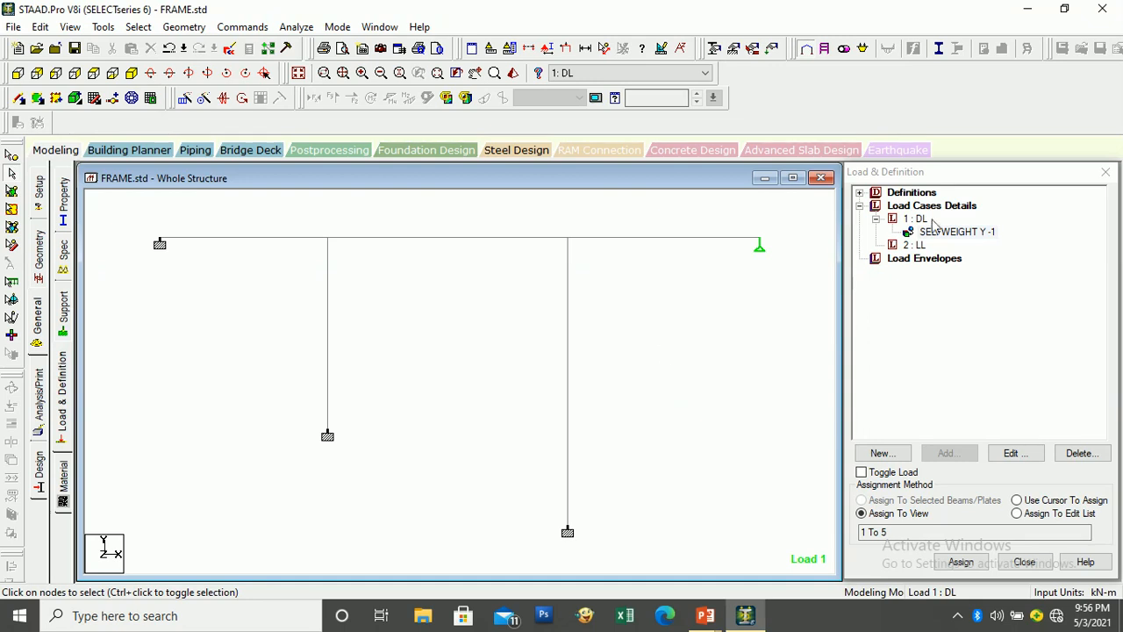
Step: Add a concentrated member force of -40 kN in GY at d1 1.75 m to the LL load case
left_click(914, 246)
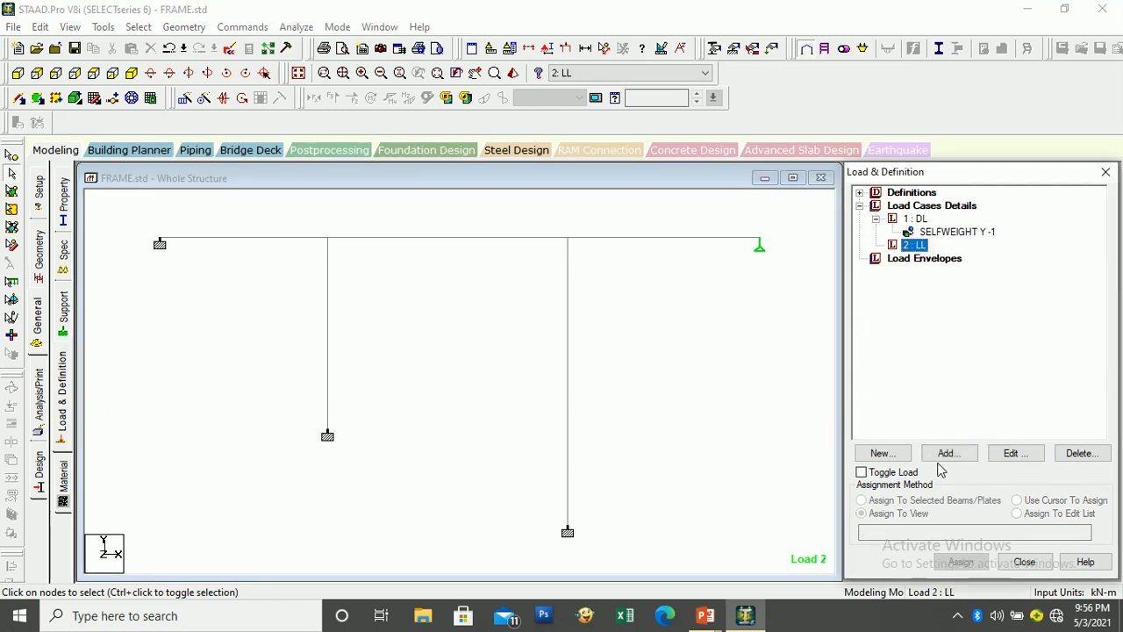
left_click(921, 245)
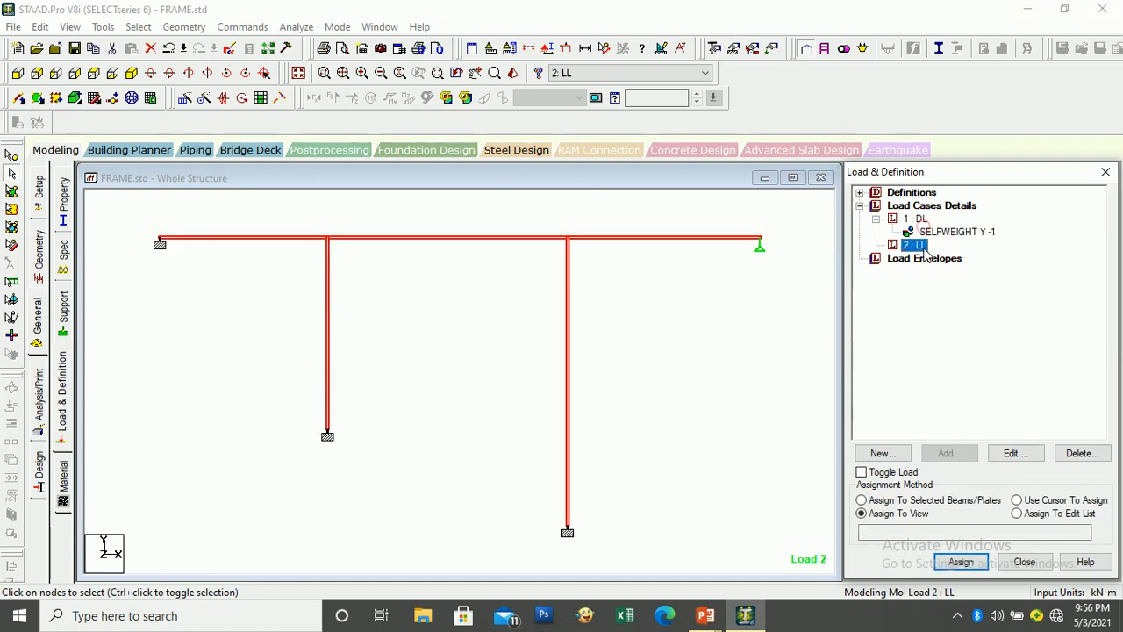
left_click(955, 451)
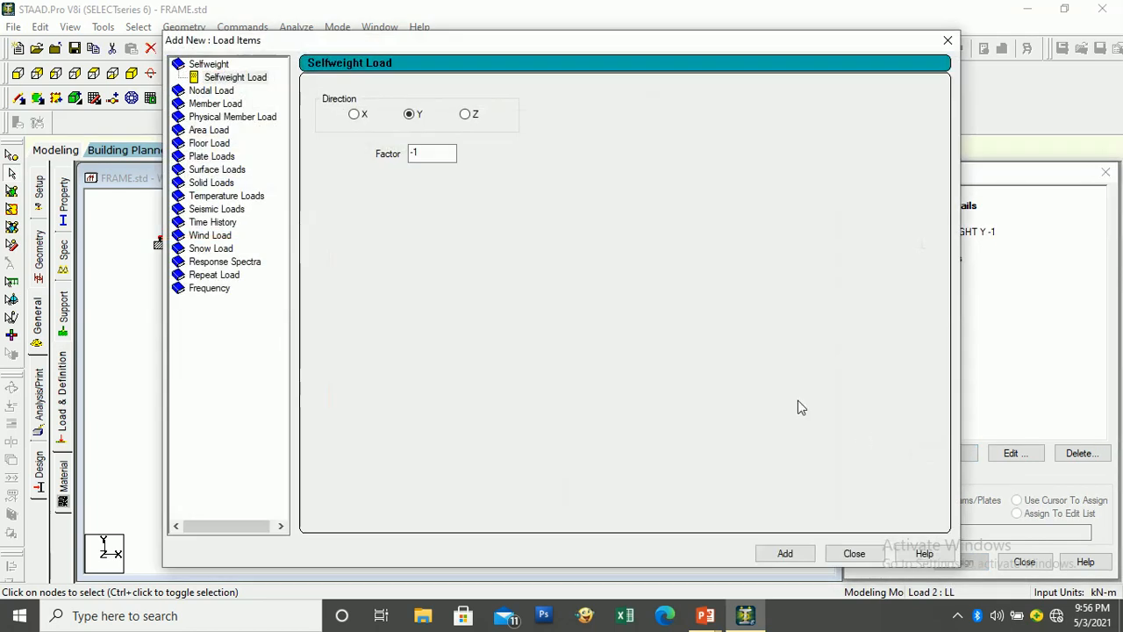
left_click(232, 105)
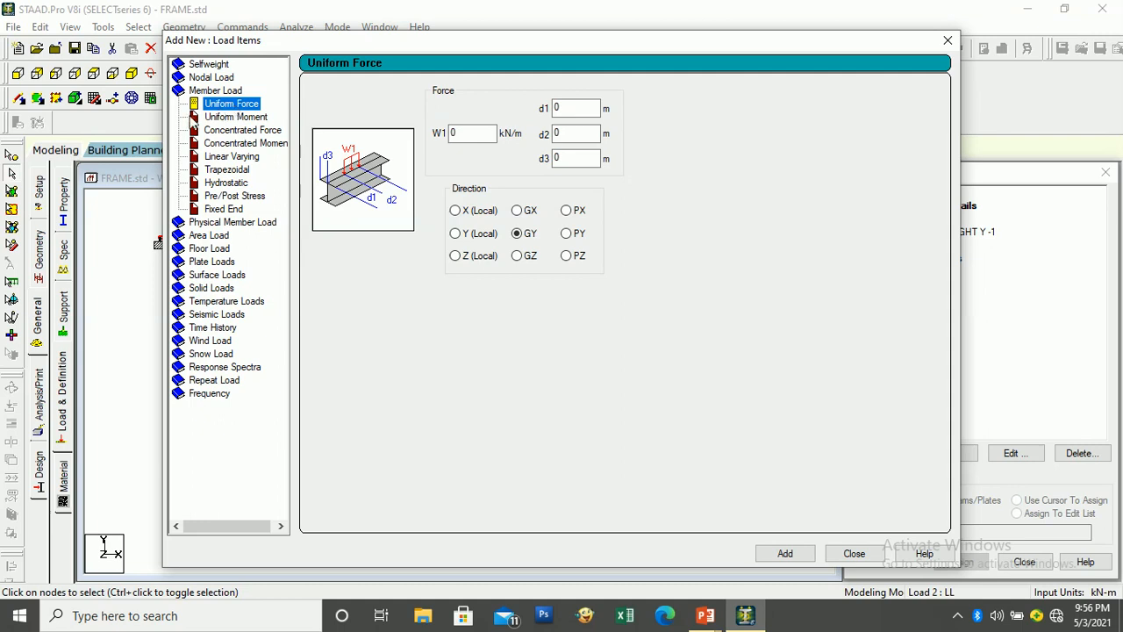
left_click(236, 134)
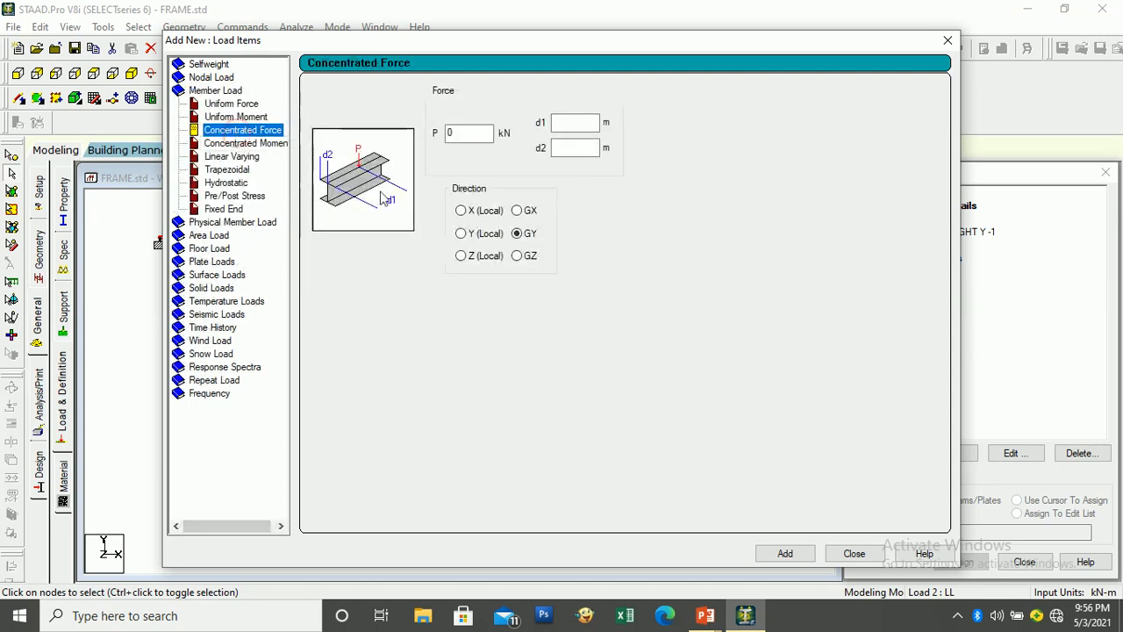
double_click(448, 132)
type("-4")
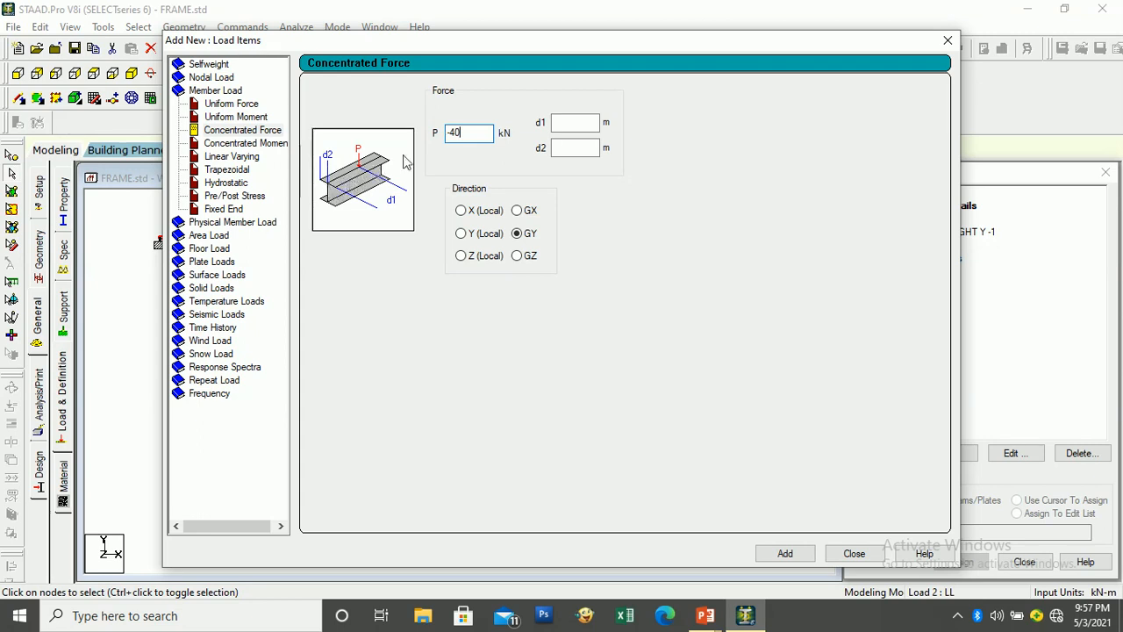
left_click(567, 124)
type("1.75")
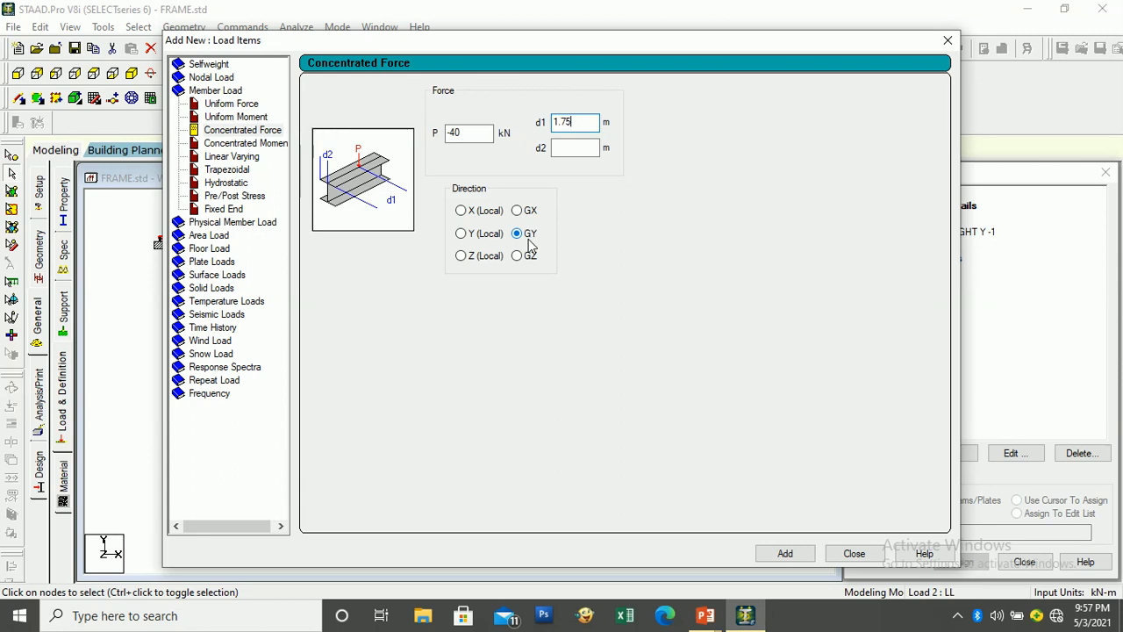
left_click(788, 556)
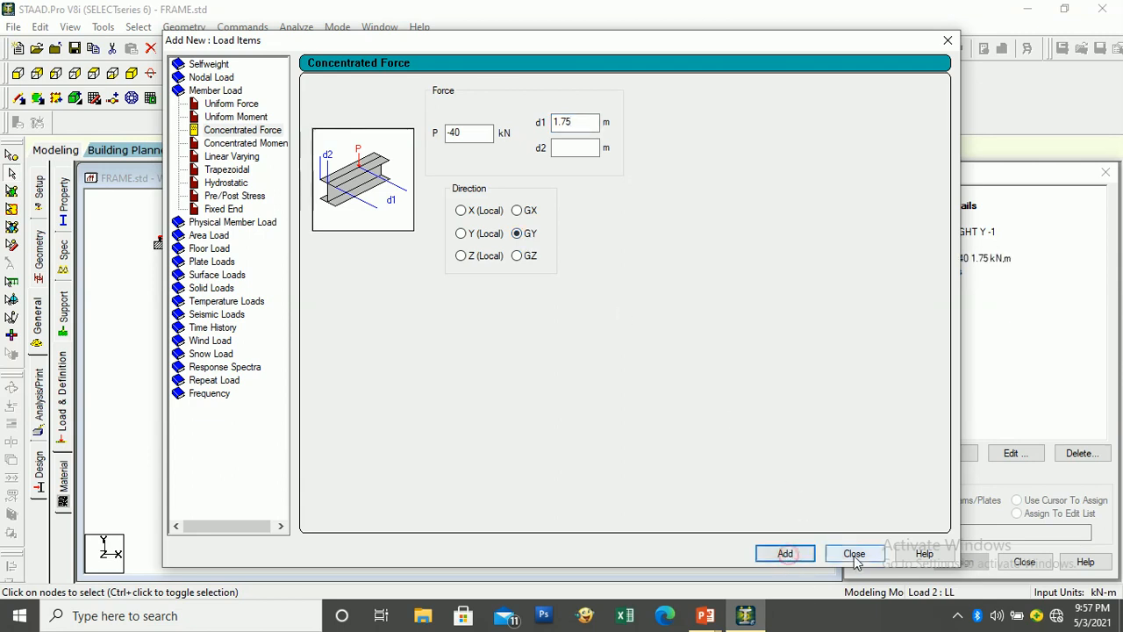
Step: Add a uniform member force of -10 kN/m in GY to LL, with d1 2.5 m and d2 5 m
left_click_drag(839, 42, 764, 41)
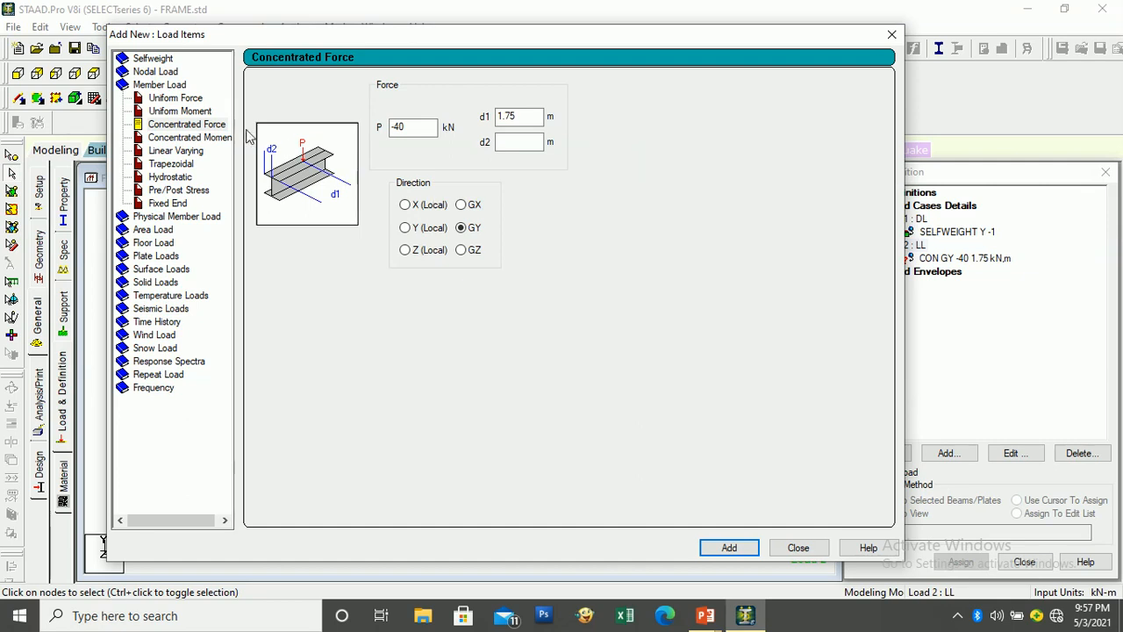
left_click(178, 98)
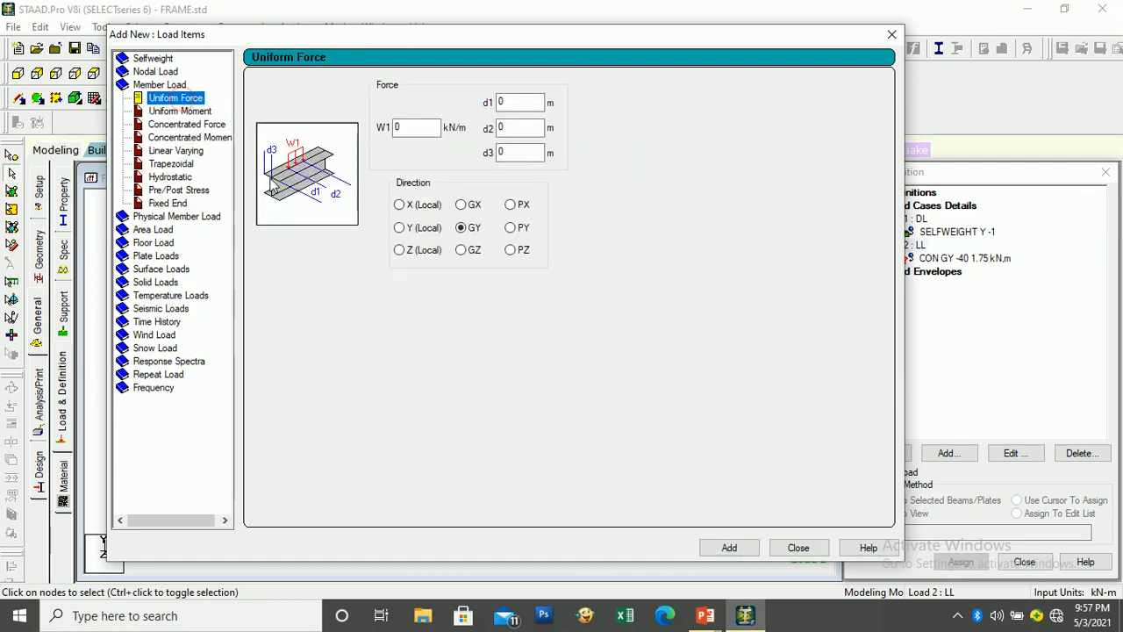
double_click(399, 129)
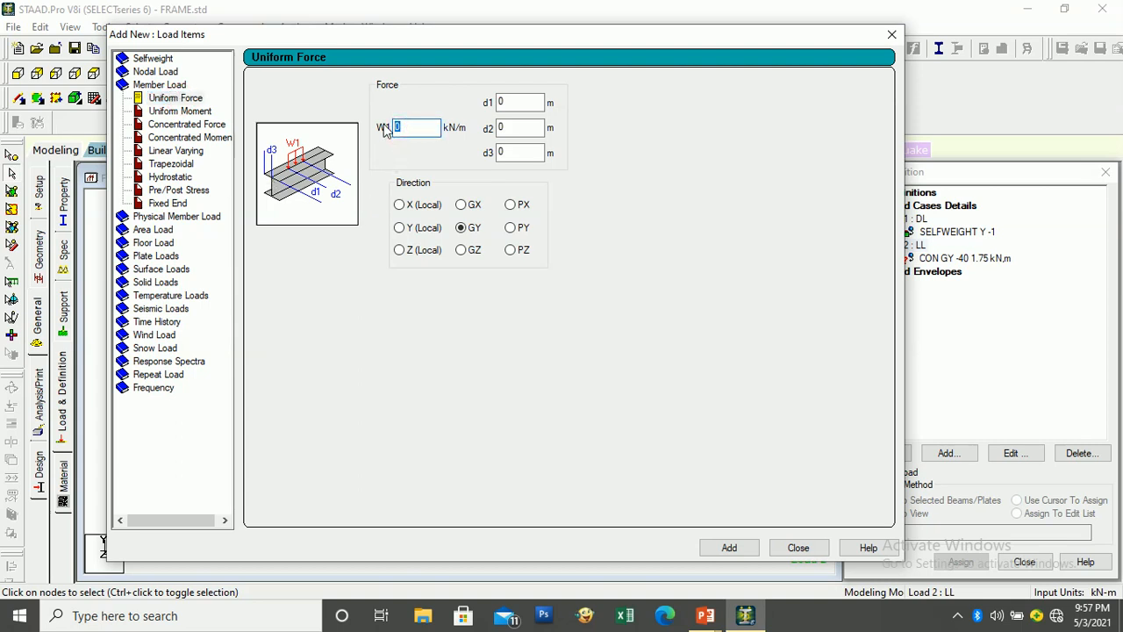
type("-10")
left_click(509, 102)
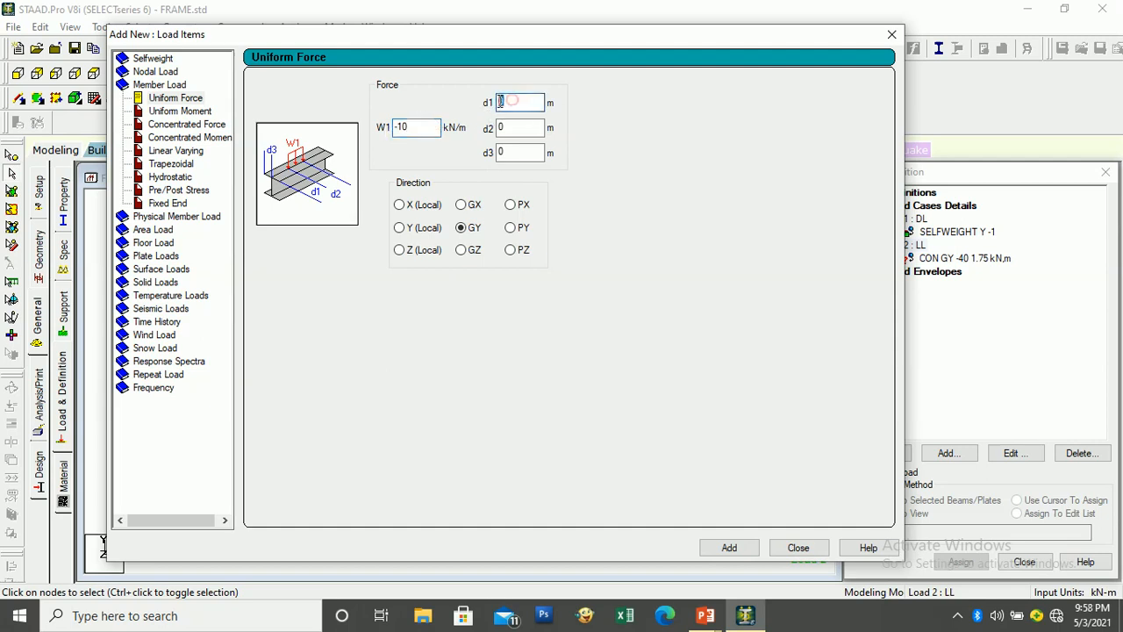
type("2.5")
double_click(500, 128)
type("5")
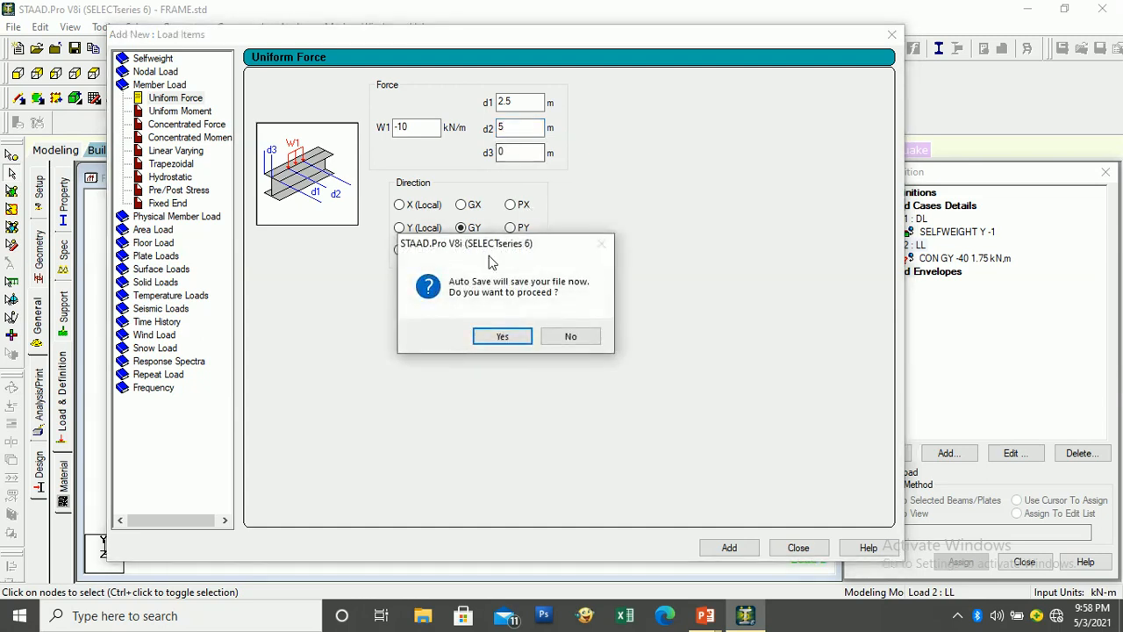
left_click(502, 336)
left_click(465, 327)
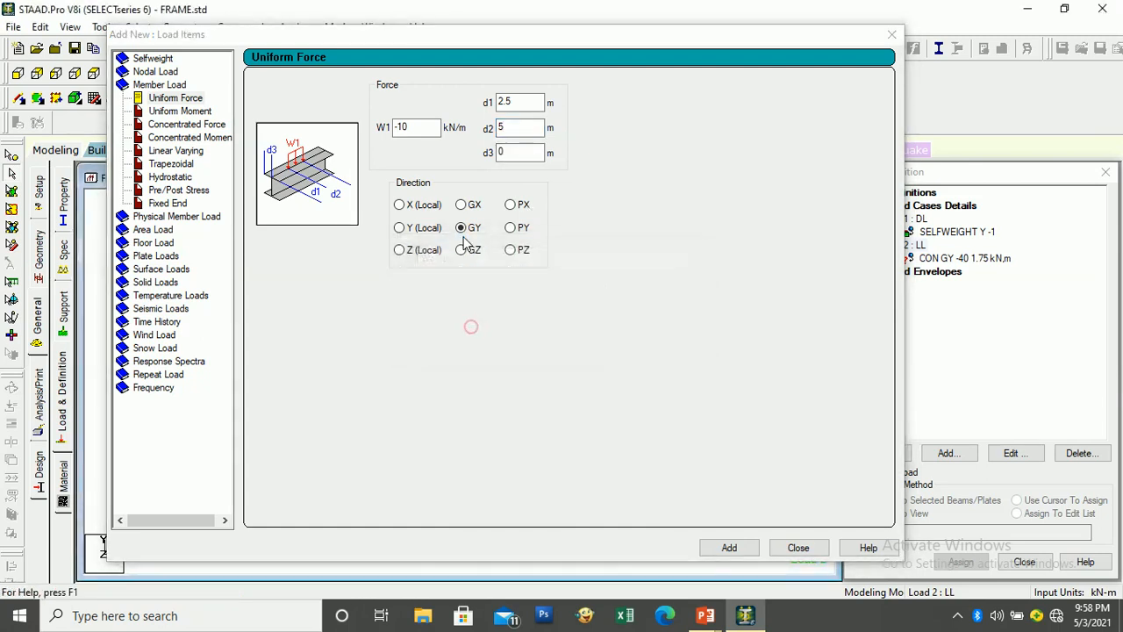
left_click(717, 548)
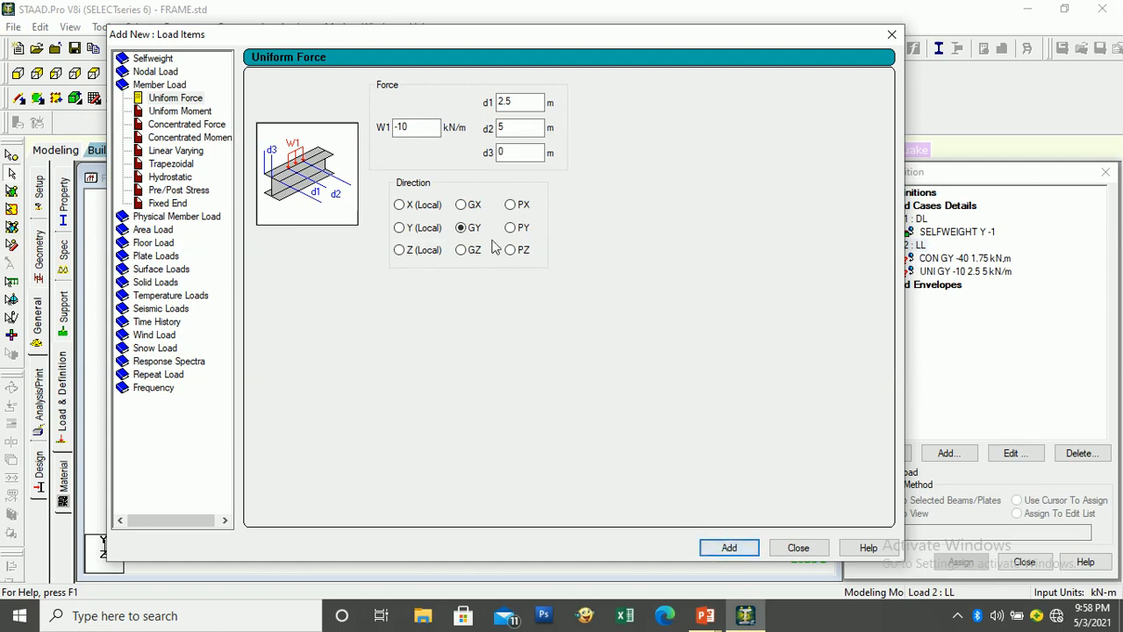
Step: Add a full-length uniform force of -10 kN/m in GY to LL with d1 and d2 set to 0, and finish adding load items
double_click(526, 103)
key("BackSpace")
double_click(511, 128)
key("BackSpace")
left_click(746, 549)
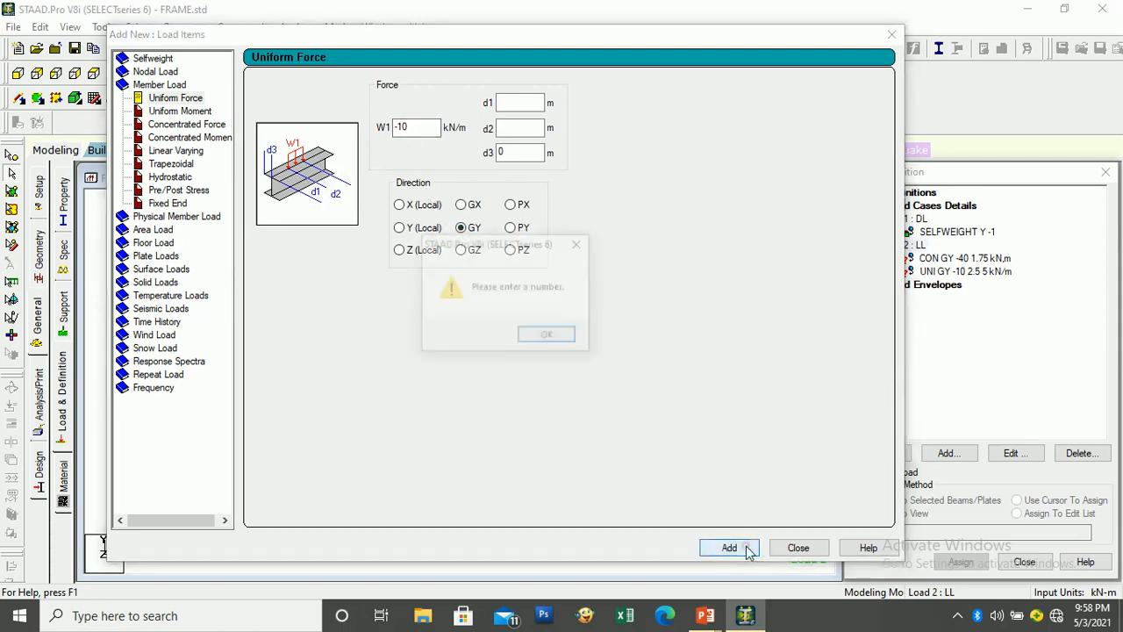
left_click(535, 334)
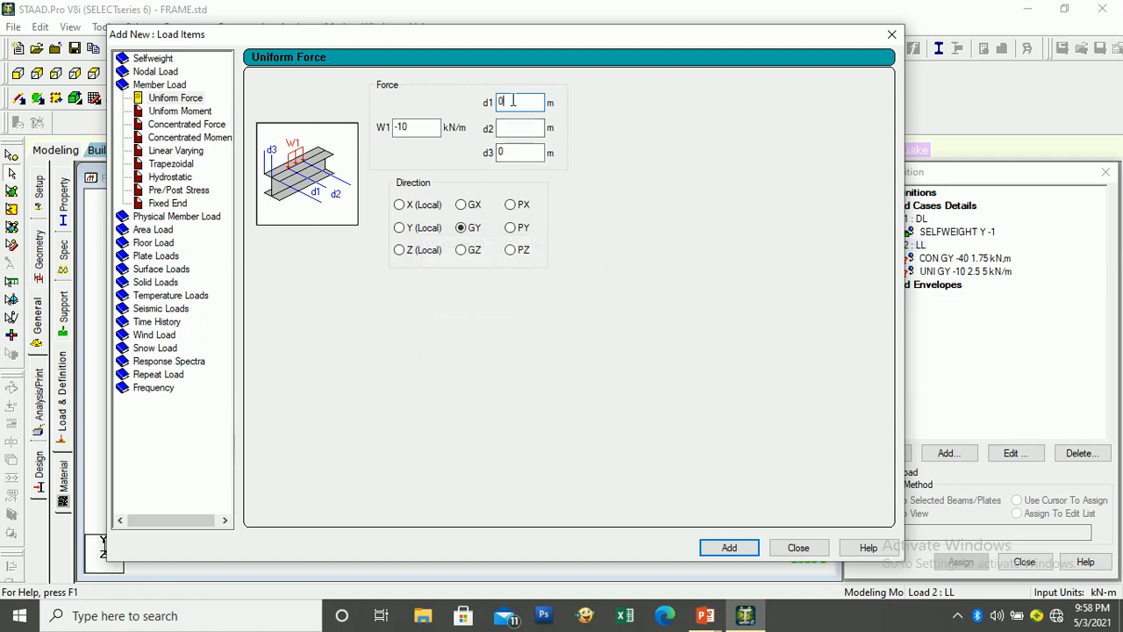
type("0")
left_click(606, 176)
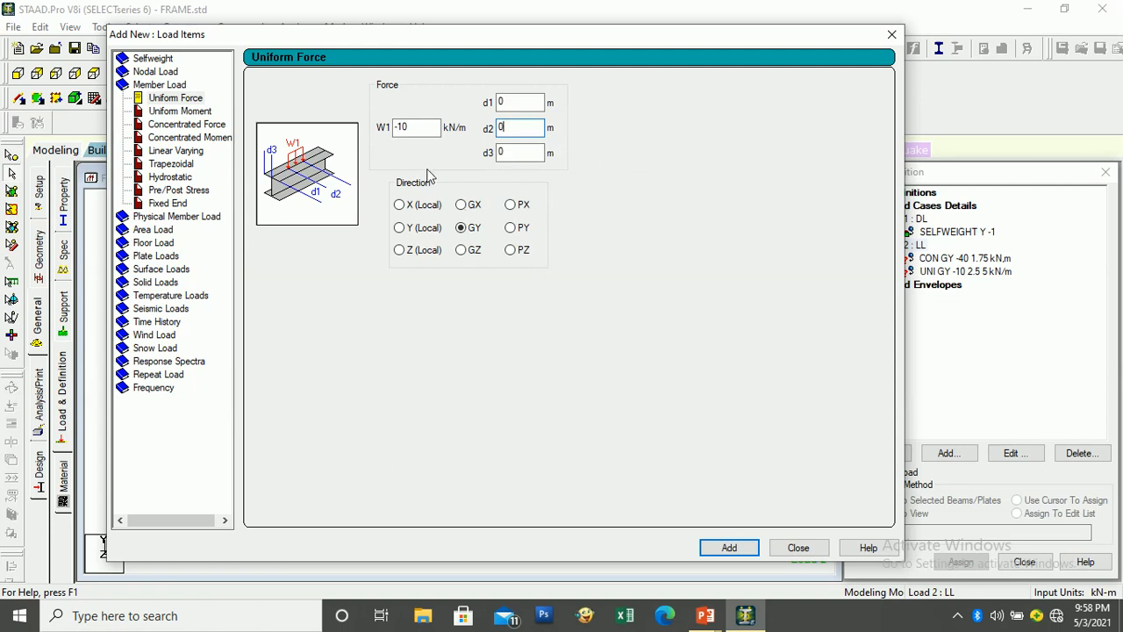
left_click(729, 548)
left_click(798, 549)
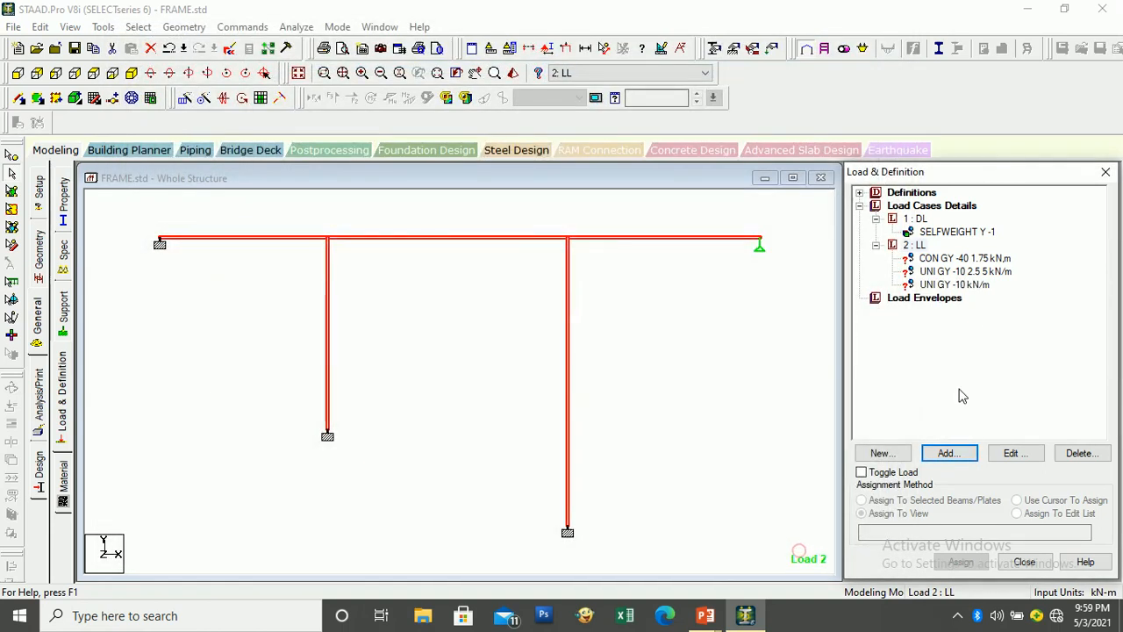
Step: Assign the CON GY -40 1.75 load to only the leftmost beam and clear the selection
left_click(681, 284)
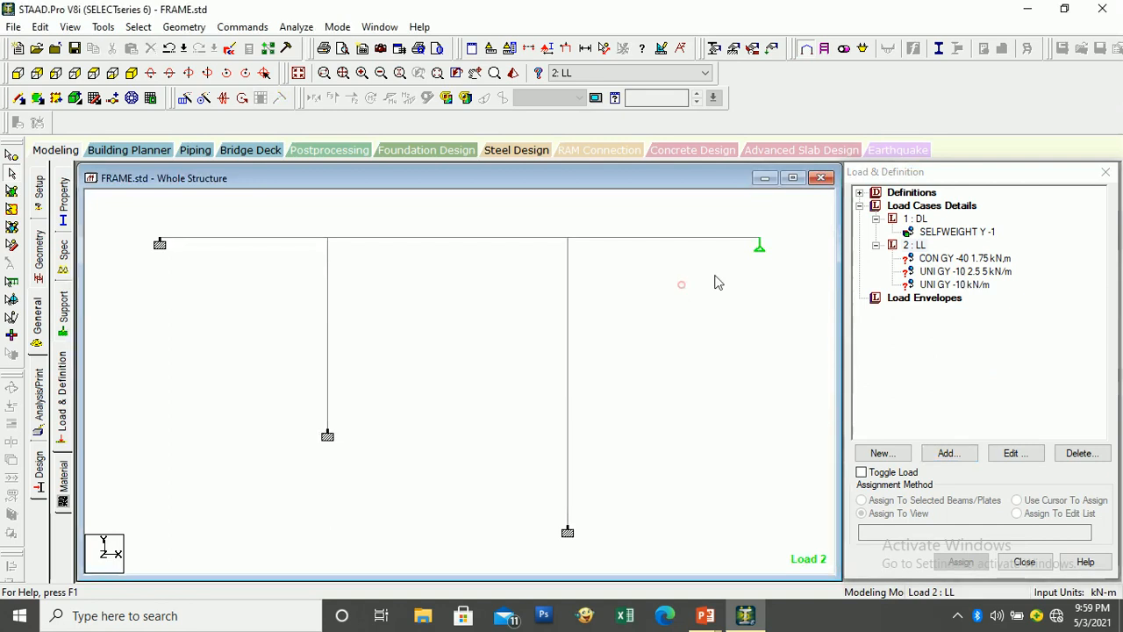
left_click(959, 258)
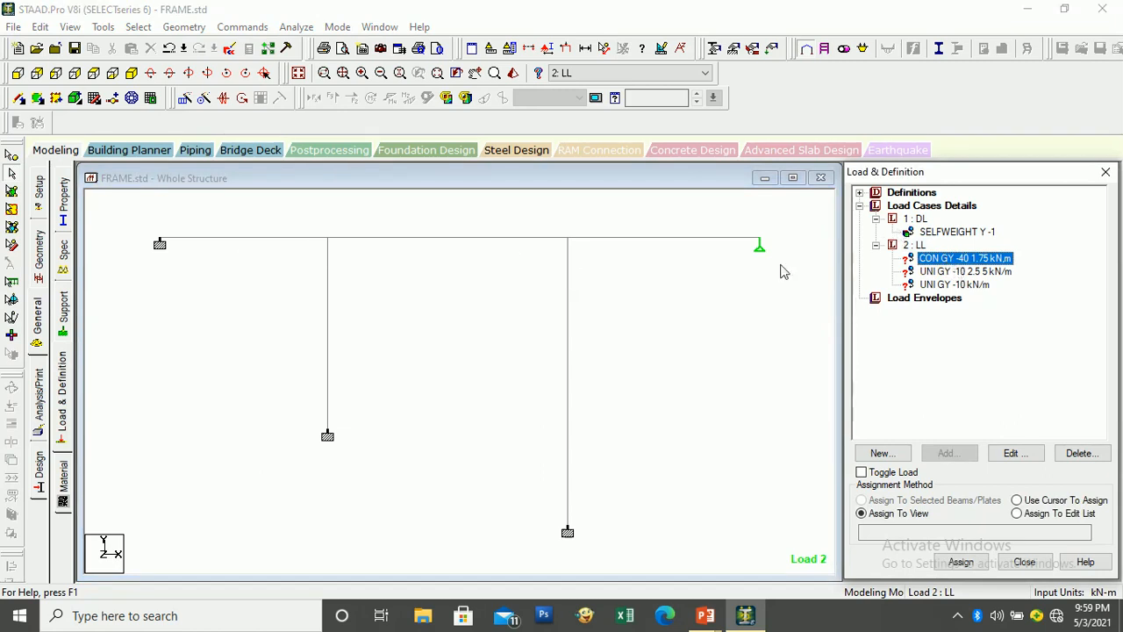
left_click(278, 236)
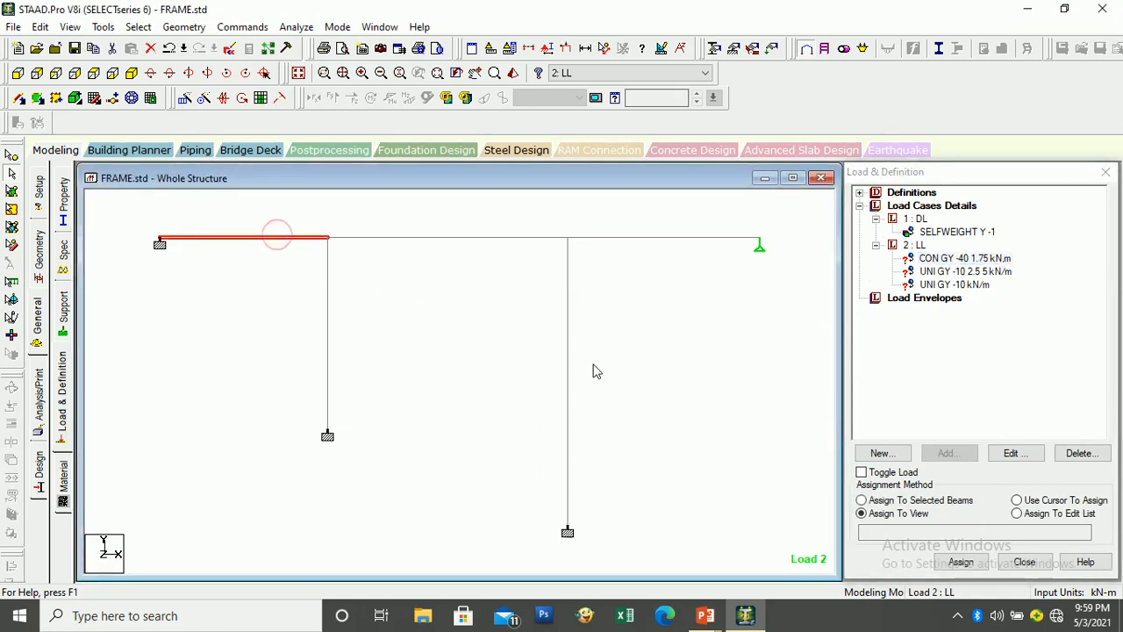
left_click(927, 501)
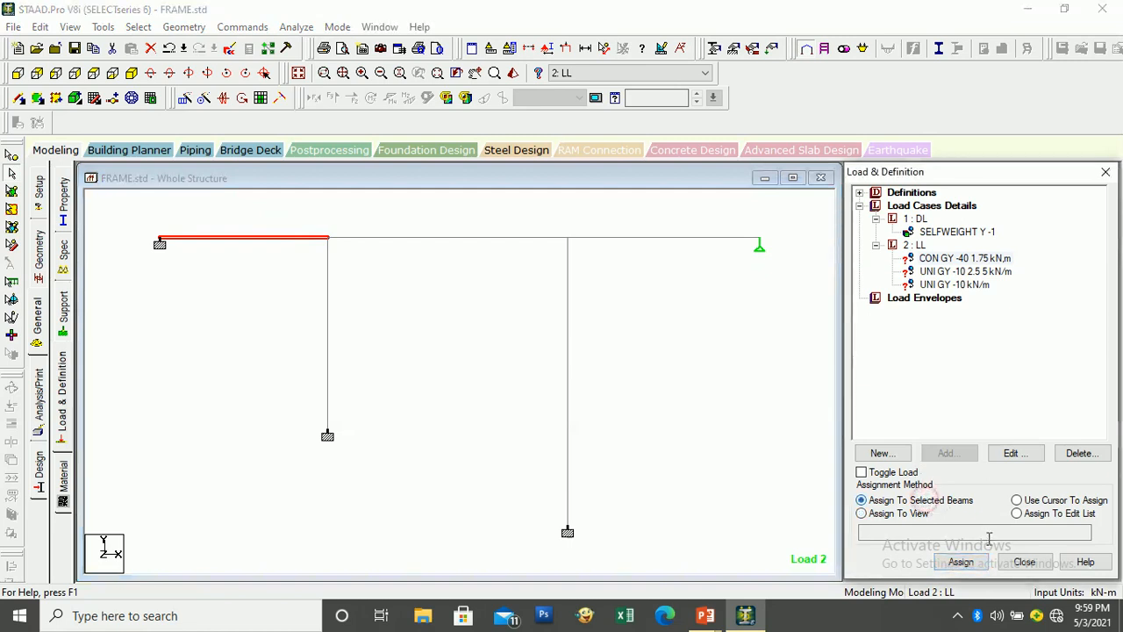
left_click(961, 563)
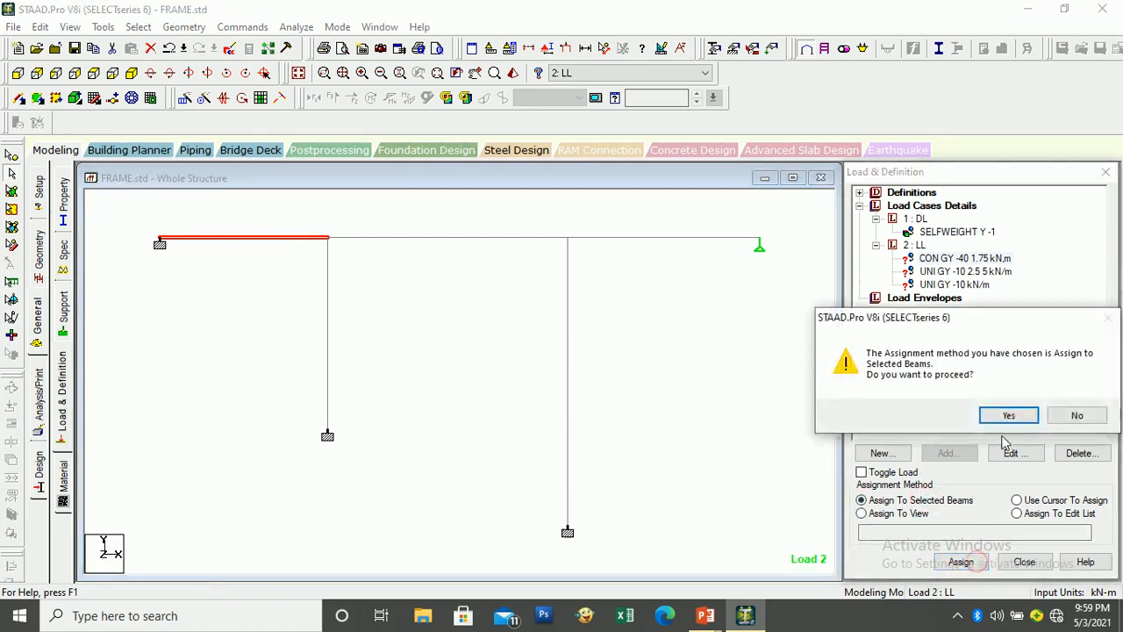
left_click(1002, 417)
scroll(373, 406, "down", 3)
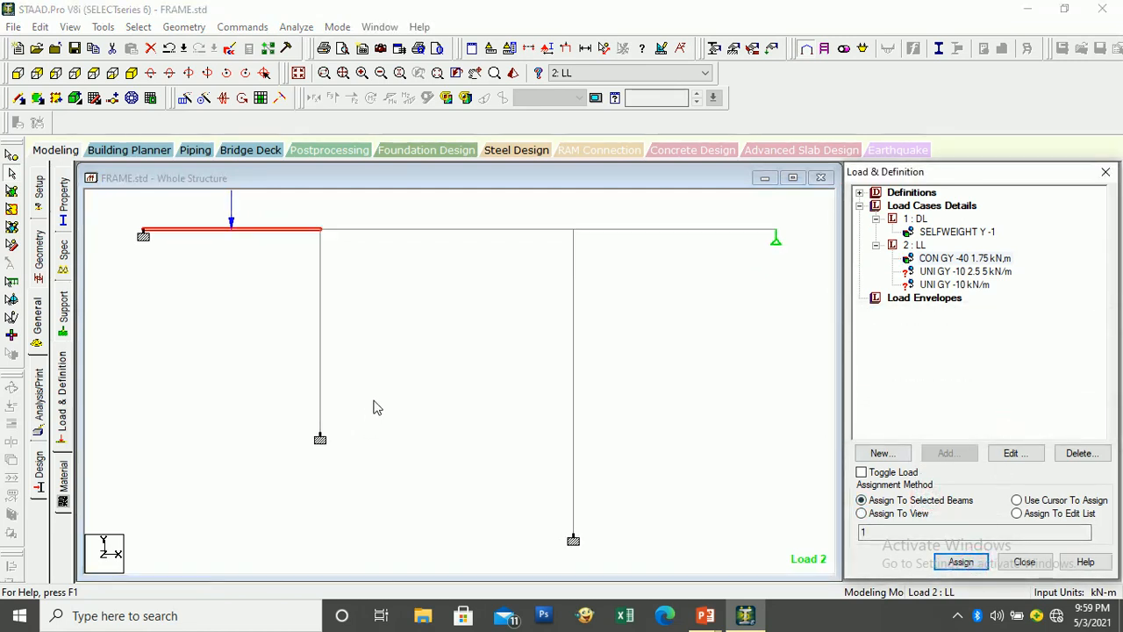
scroll(348, 276, "up", 1)
left_click(321, 290)
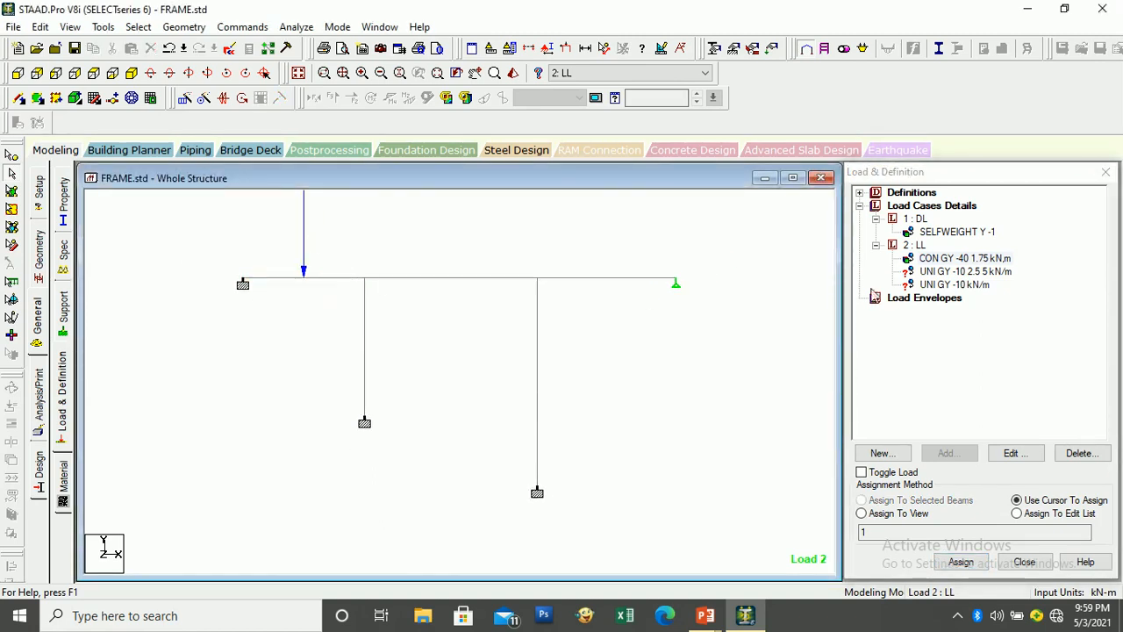
Step: Assign the UNI GY -10 2.5 5 load to the middle beam between the two columns
left_click(932, 272)
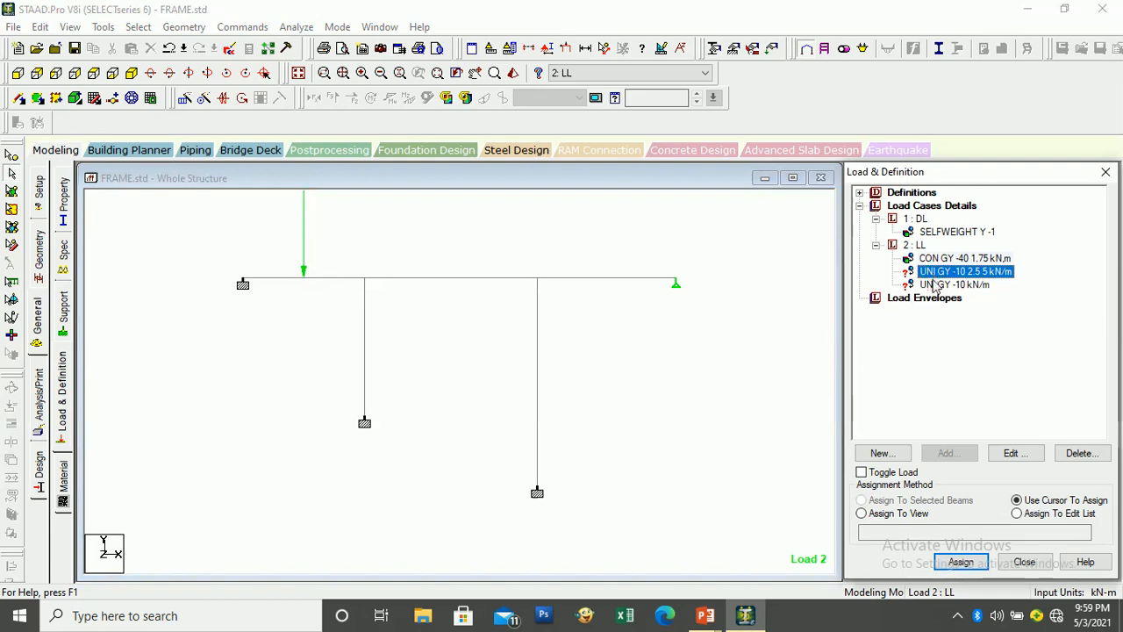
left_click(438, 280)
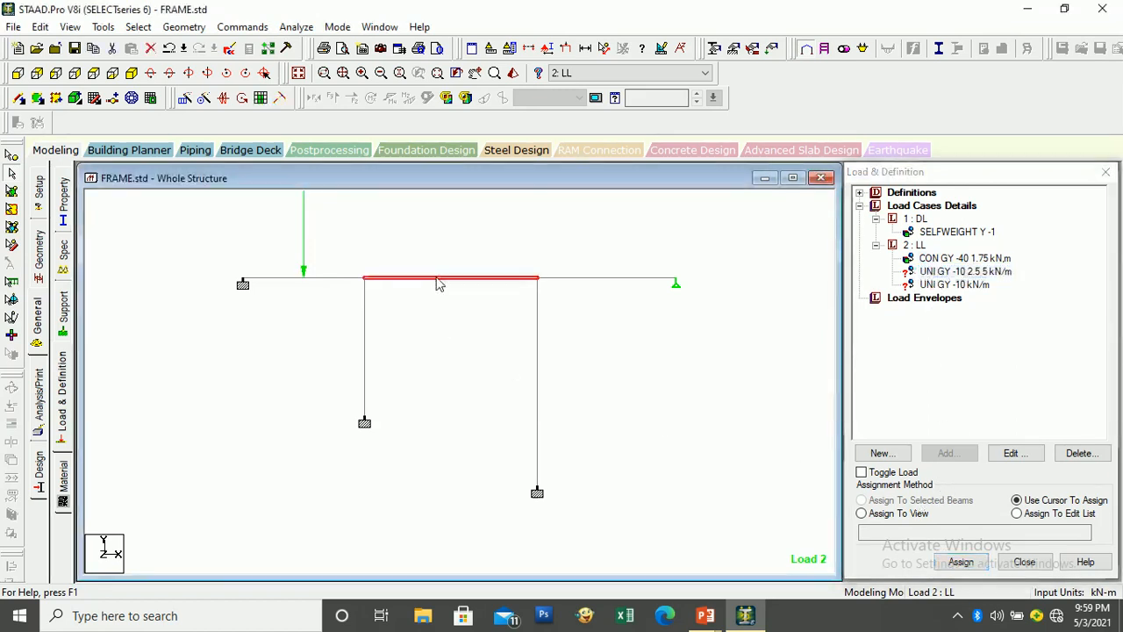
left_click(884, 500)
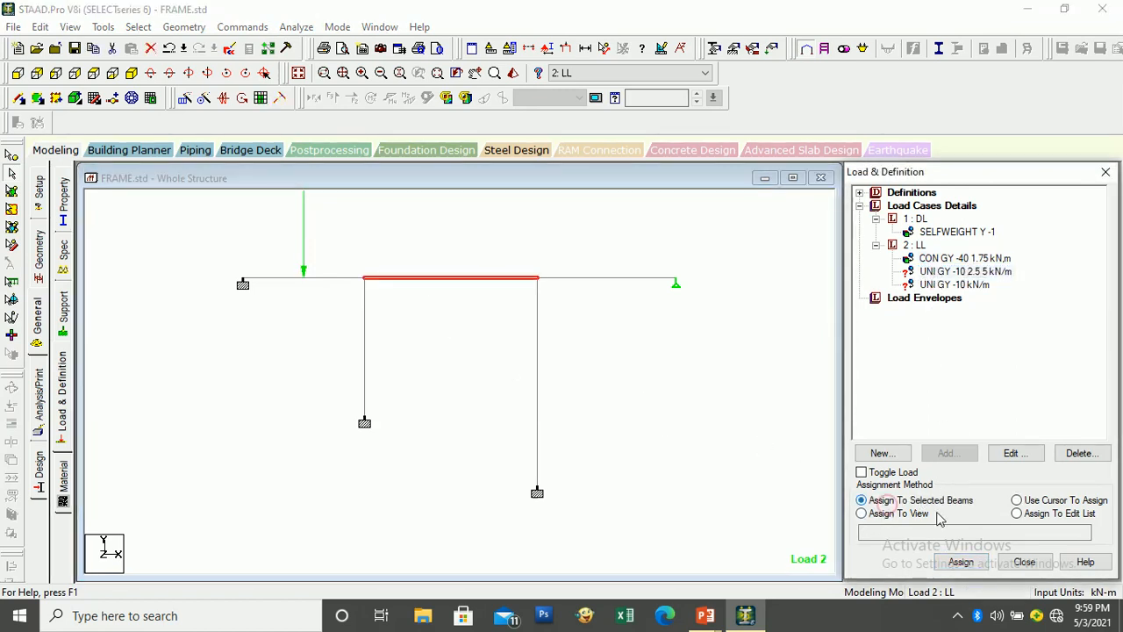
left_click(961, 562)
left_click(1005, 413)
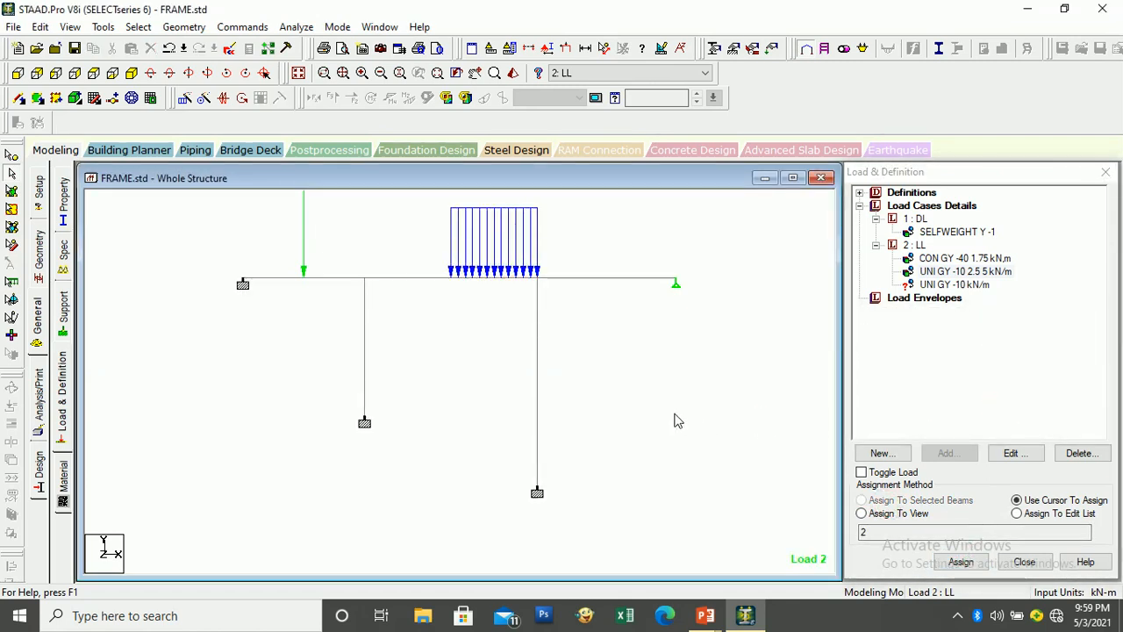
Step: Assign the full-length UNI GY -10 load to the rightmost beam
left_click(932, 286)
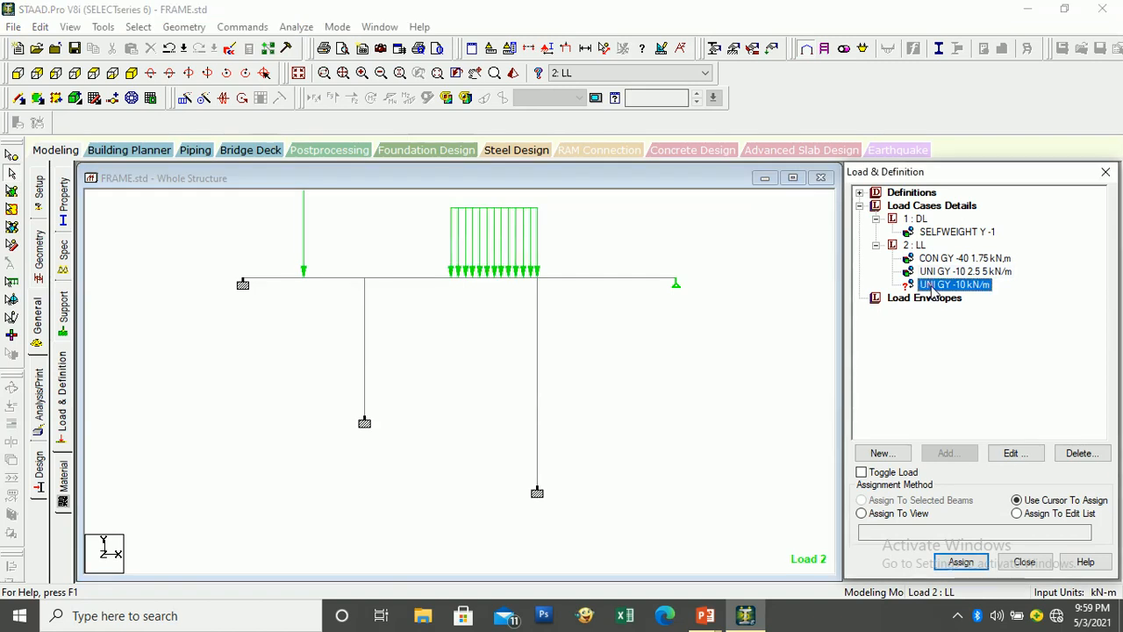
left_click(625, 280)
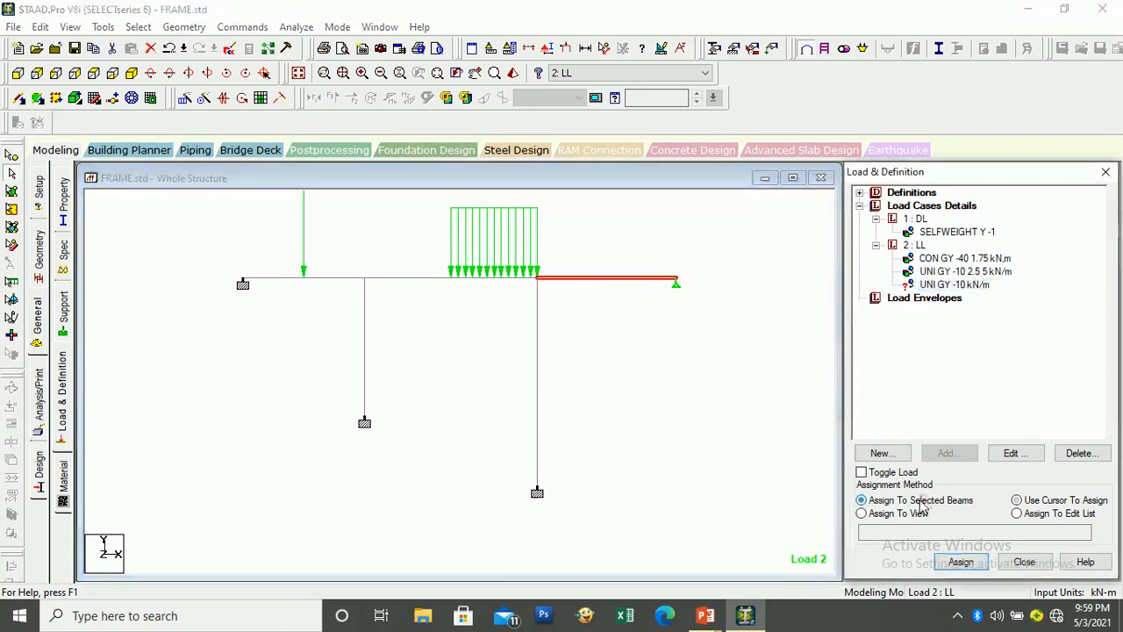
left_click(960, 561)
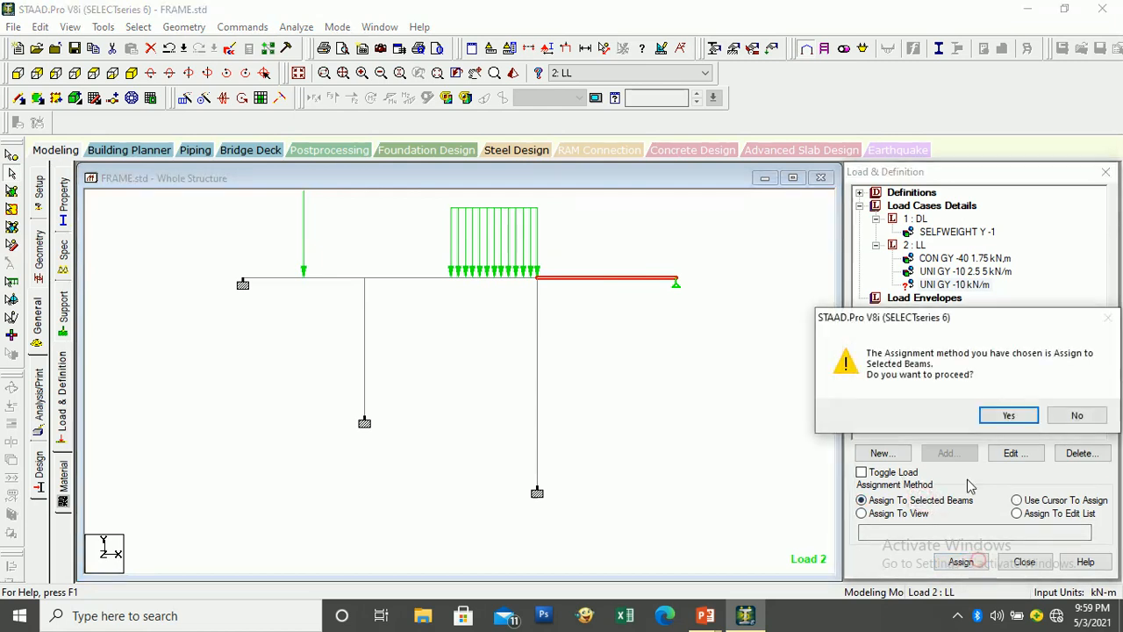
left_click(1000, 416)
left_click(728, 437)
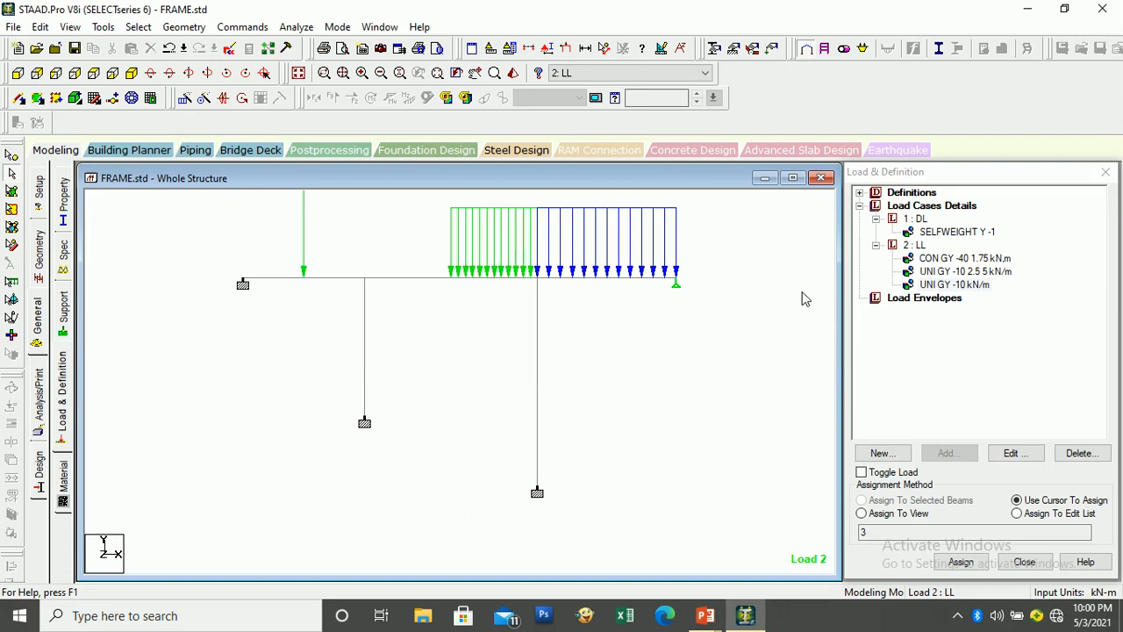
Step: Add a concentrated member force of 20 kN in GX with d1 of 2 m to the LL load case
left_click(915, 245)
left_click(950, 453)
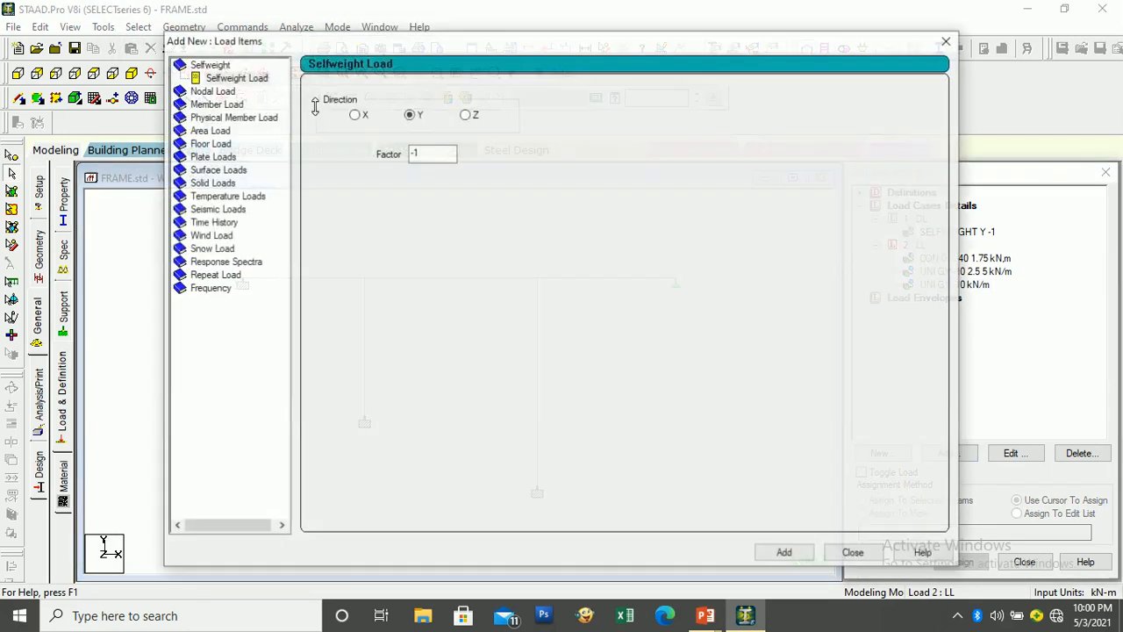
left_click(202, 104)
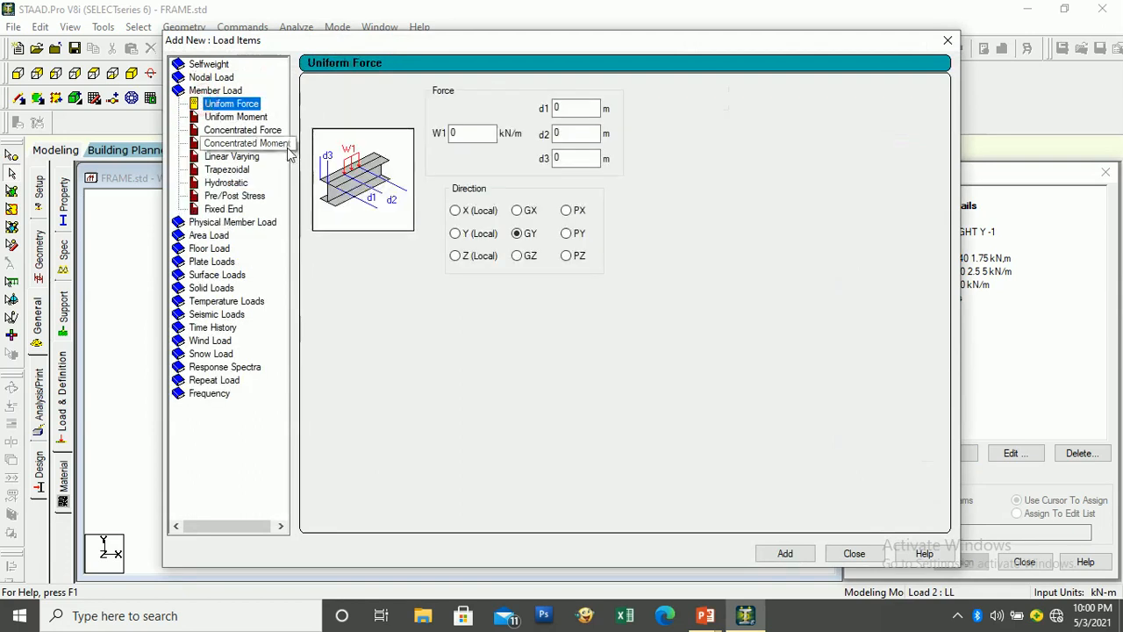
left_click(242, 130)
double_click(464, 132)
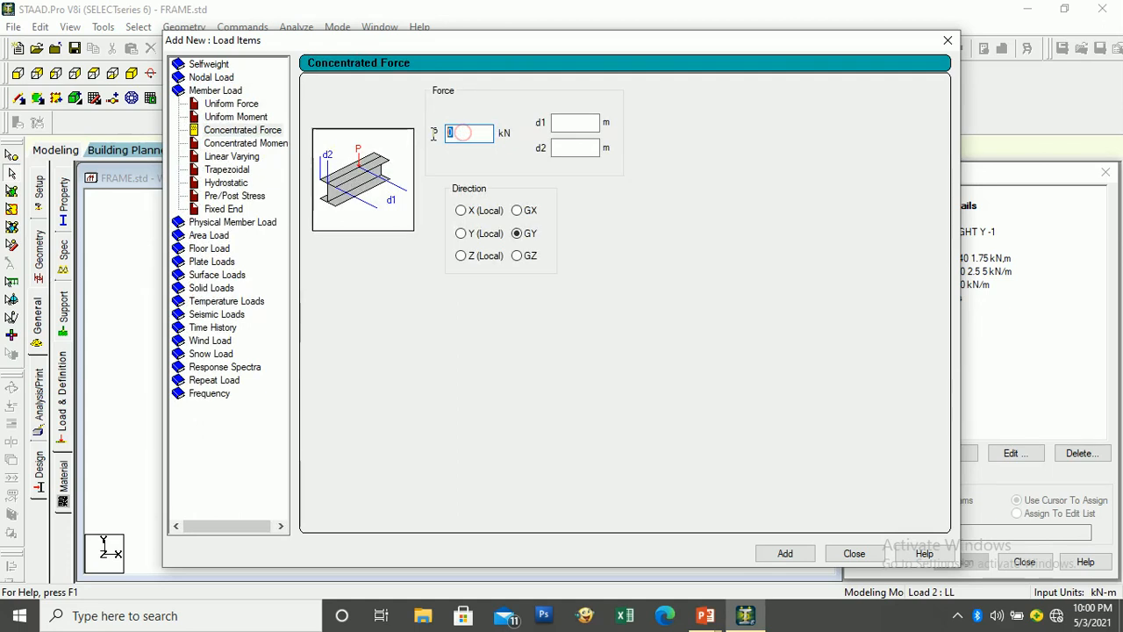
type("20")
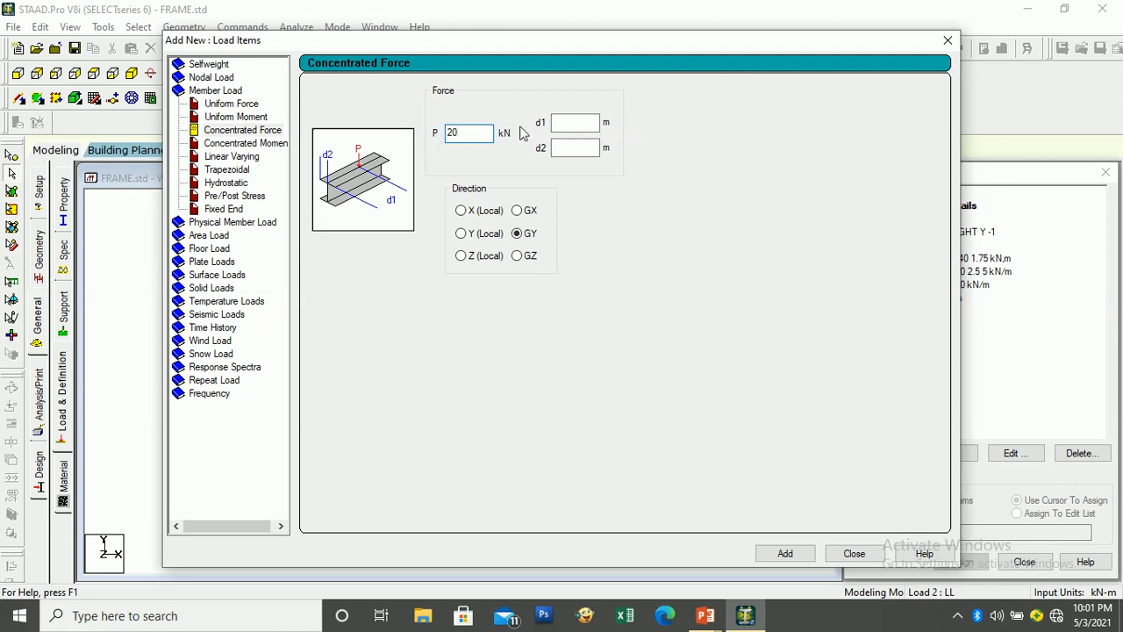
left_click(567, 121)
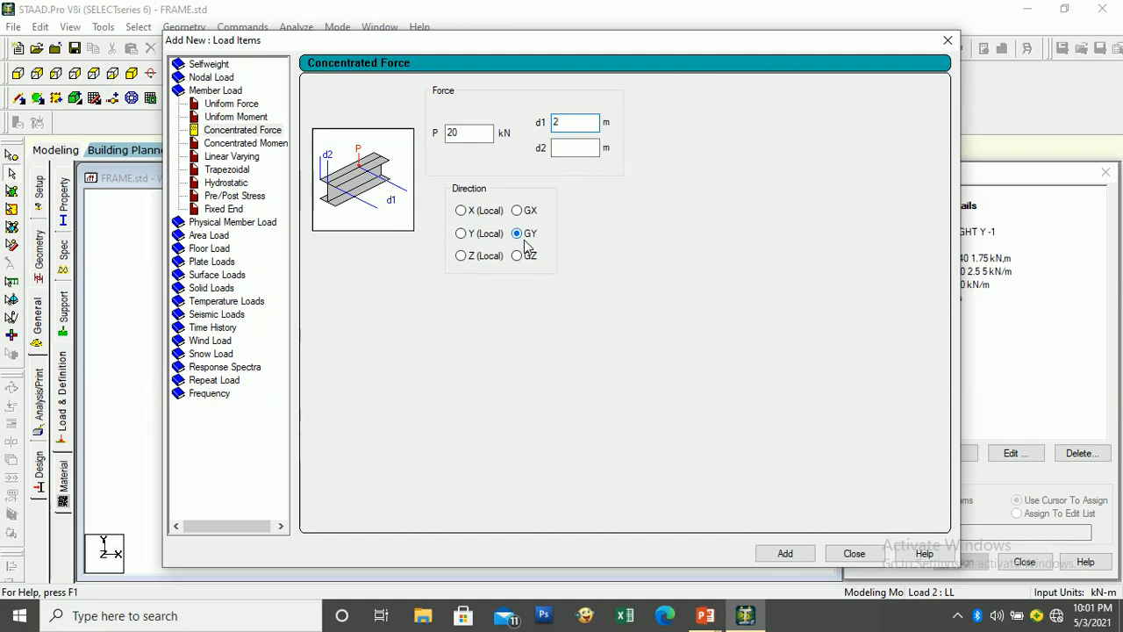
left_click(519, 212)
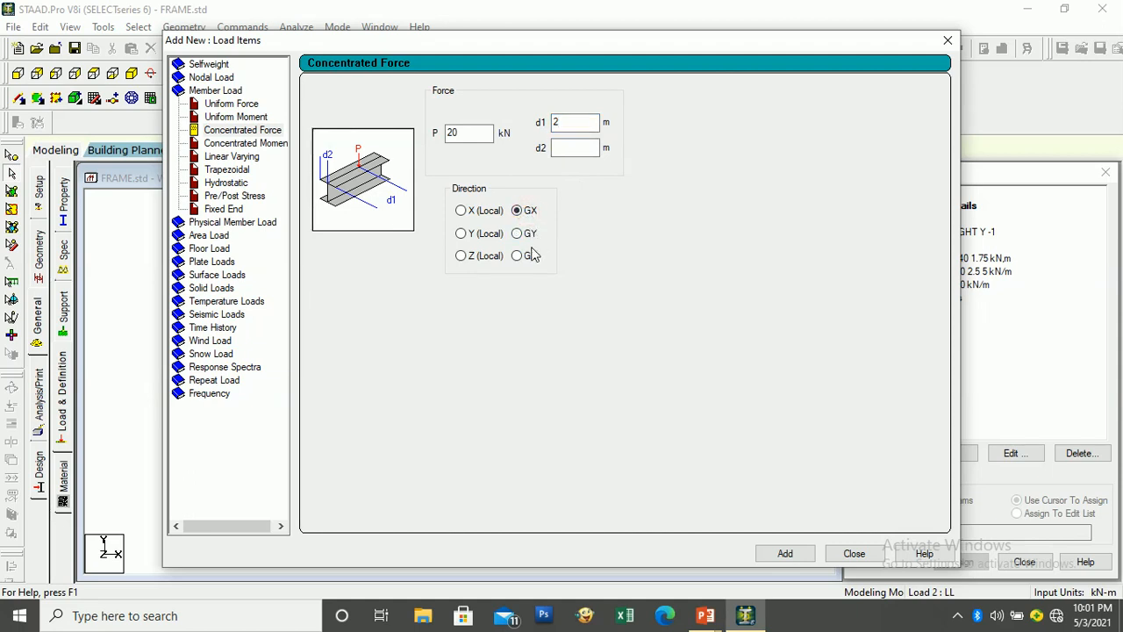
left_click(785, 552)
left_click(828, 554)
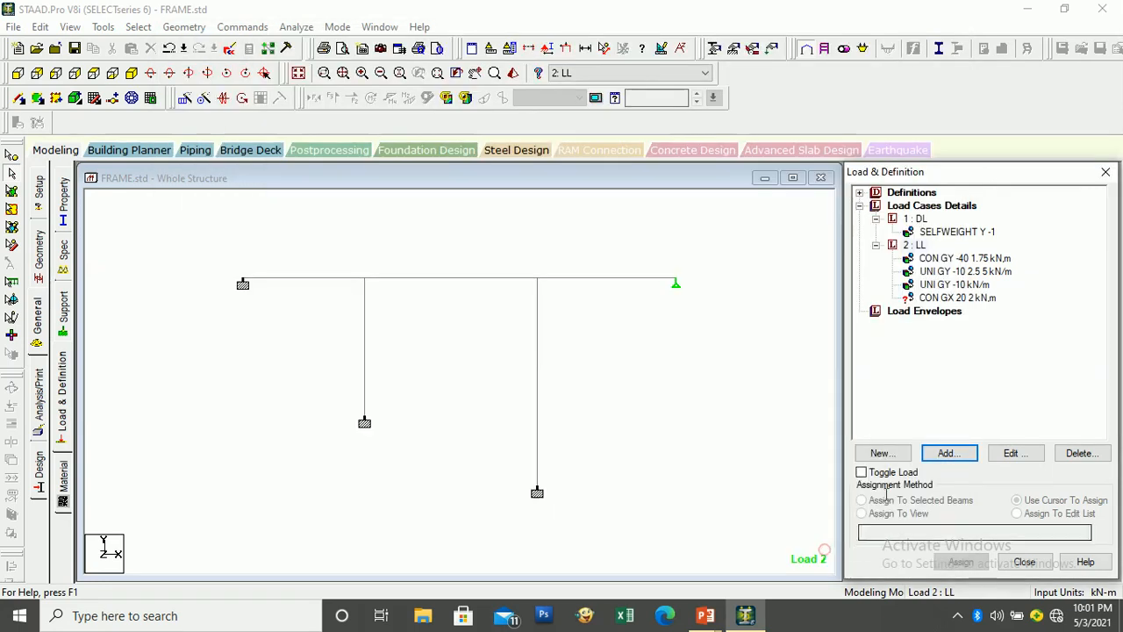
Step: Assign the CON GX 20 2 load to the left column
left_click(948, 299)
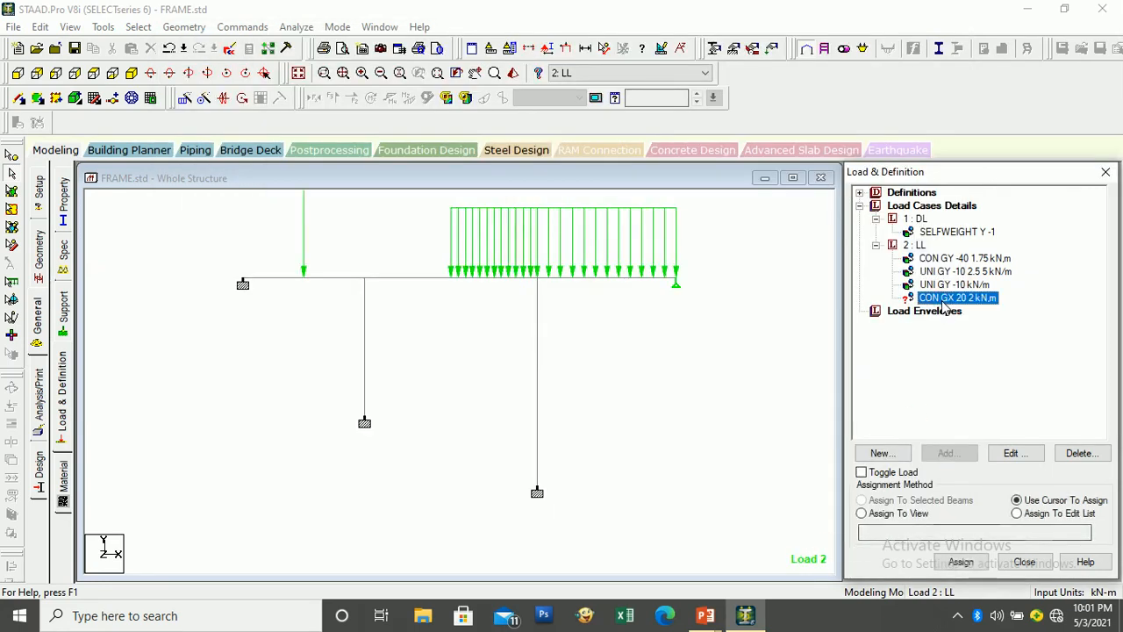
left_click(364, 333)
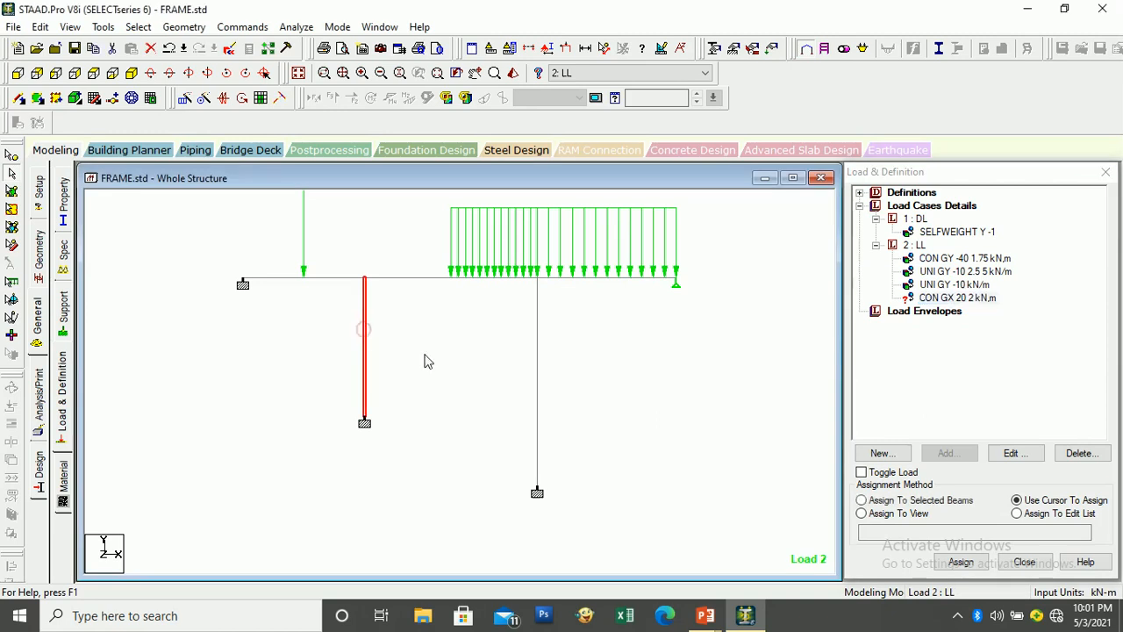
left_click(910, 501)
left_click(961, 561)
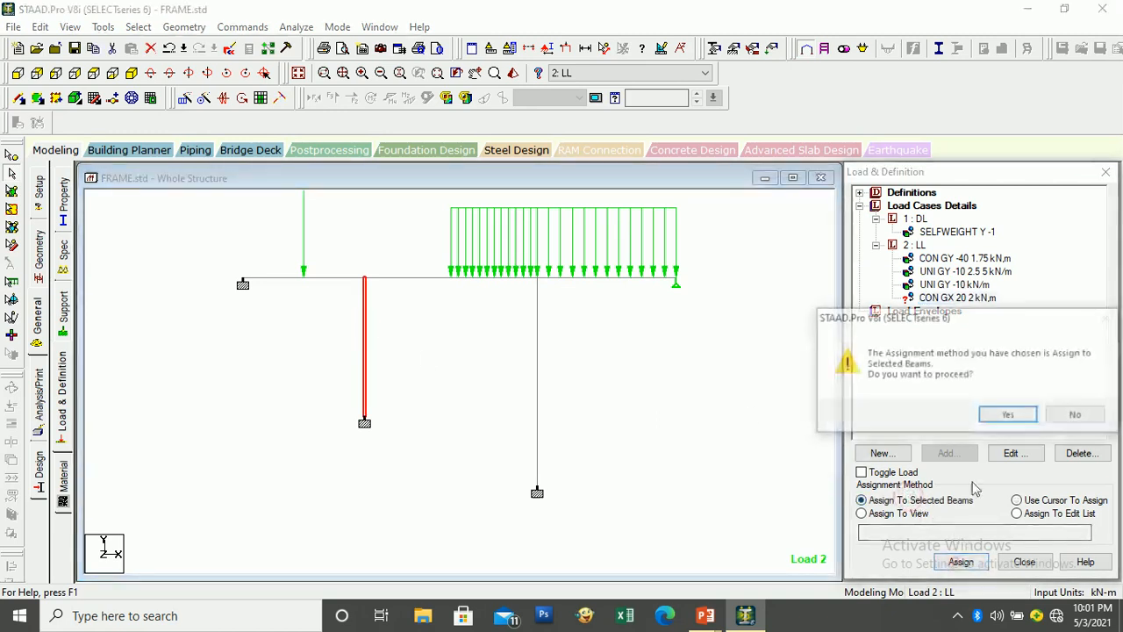
left_click(1005, 416)
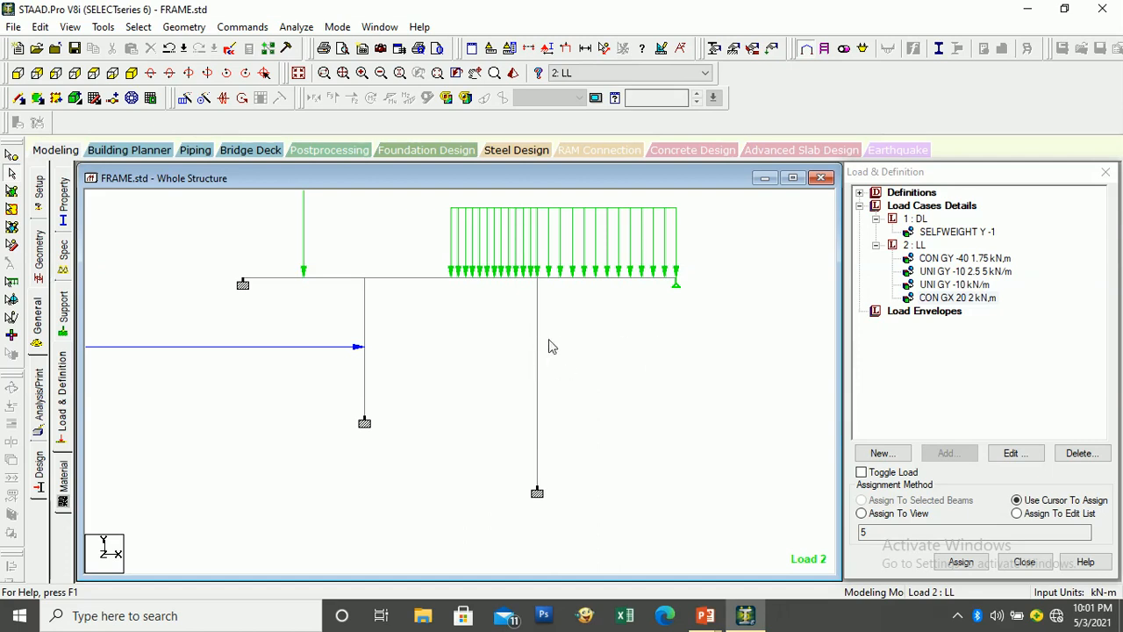
Step: Add a concentrated member force of -30 kN in GX with d1 of 4 m to the LL load case
left_click(916, 245)
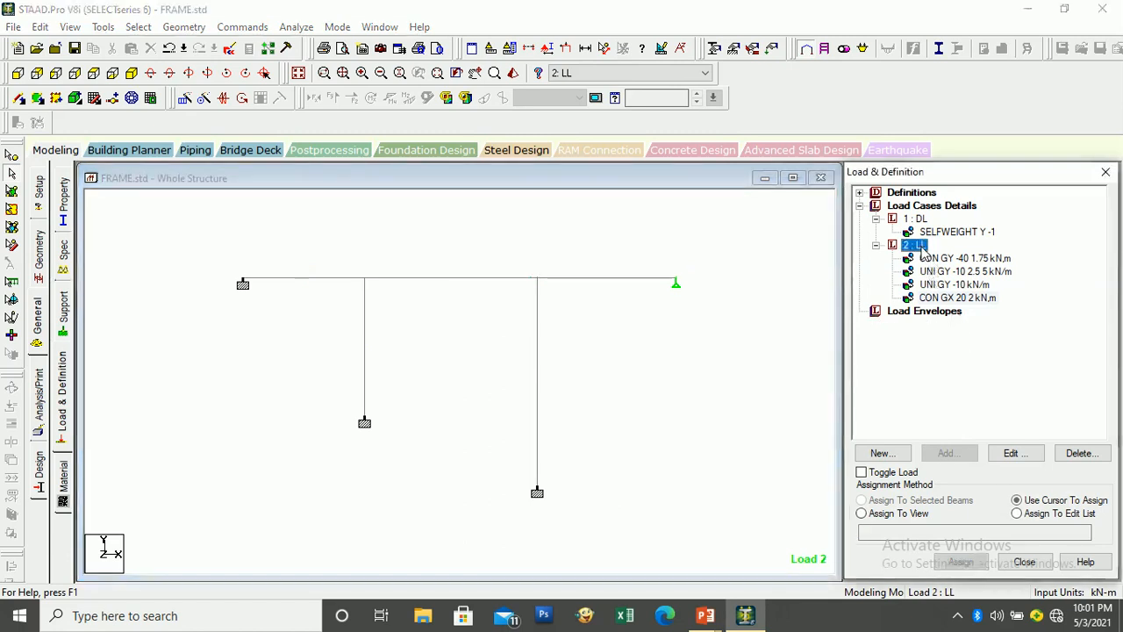
left_click(948, 452)
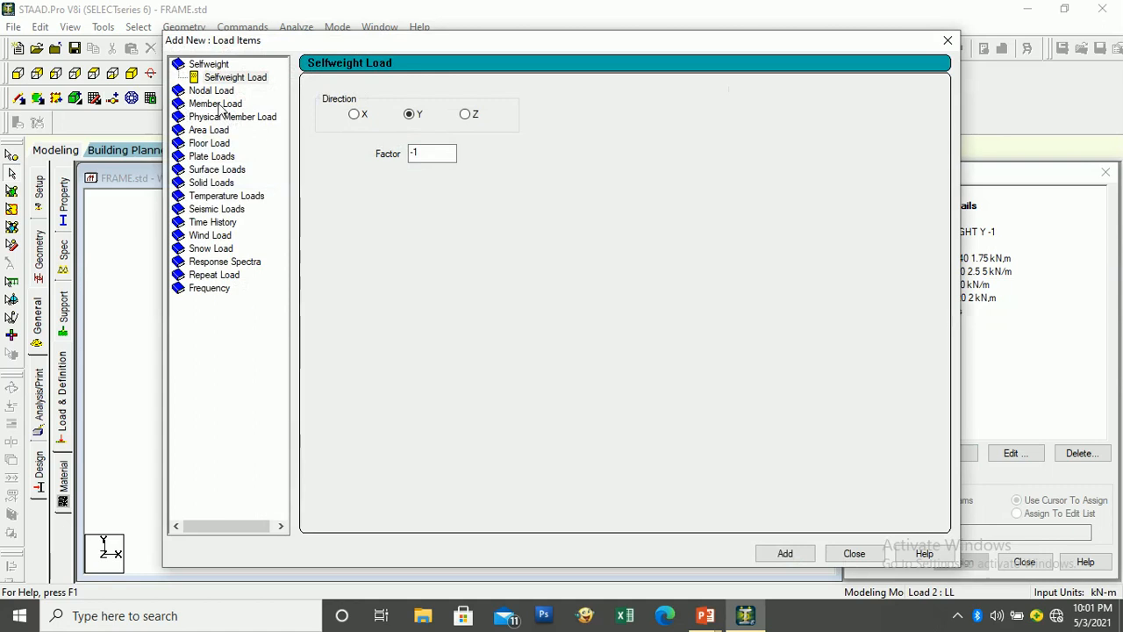
left_click(219, 105)
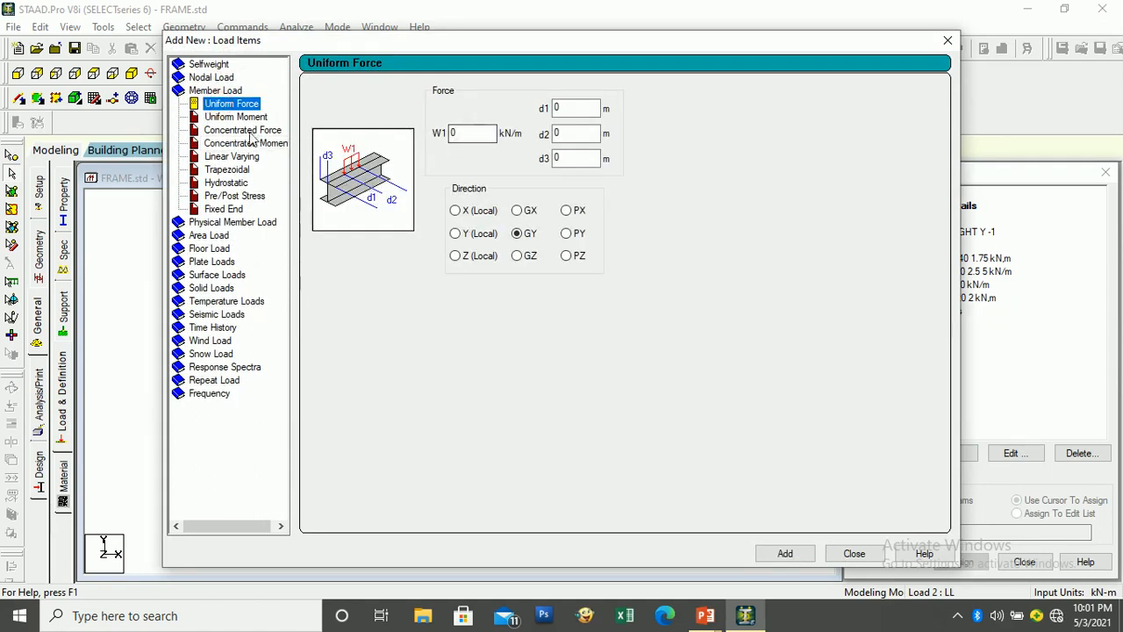
left_click(242, 130)
double_click(469, 132)
key("BackSpace")
type("-30")
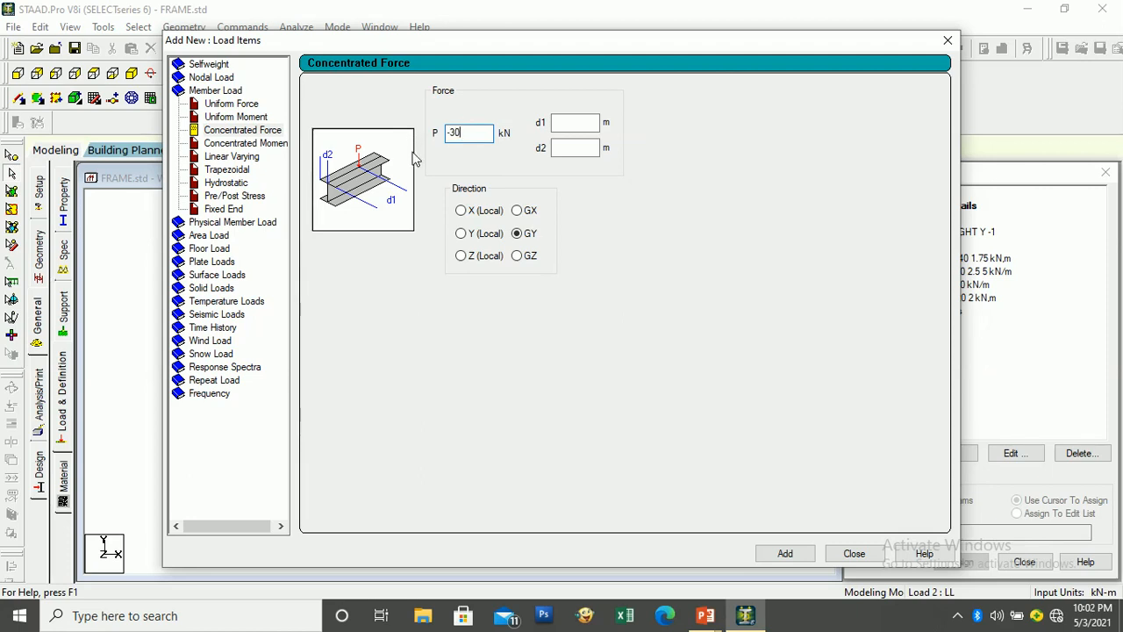
left_click(566, 124)
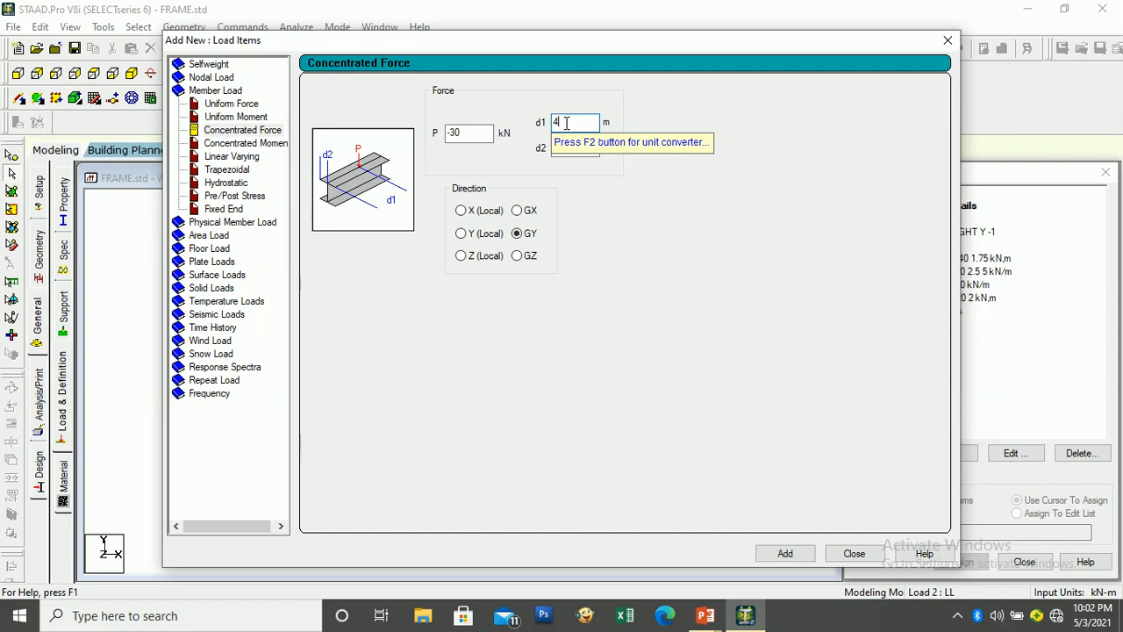
left_click(529, 213)
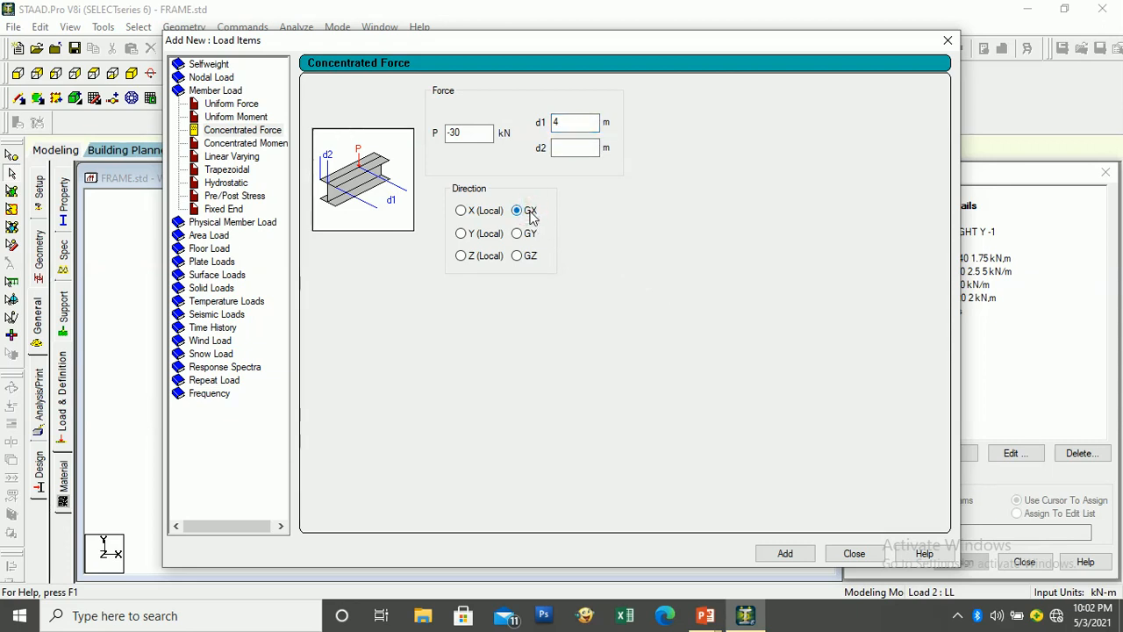
left_click(785, 553)
left_click(851, 553)
Step: Assign the CON GX -30 4 load to the right column and clear the selection
left_click(951, 313)
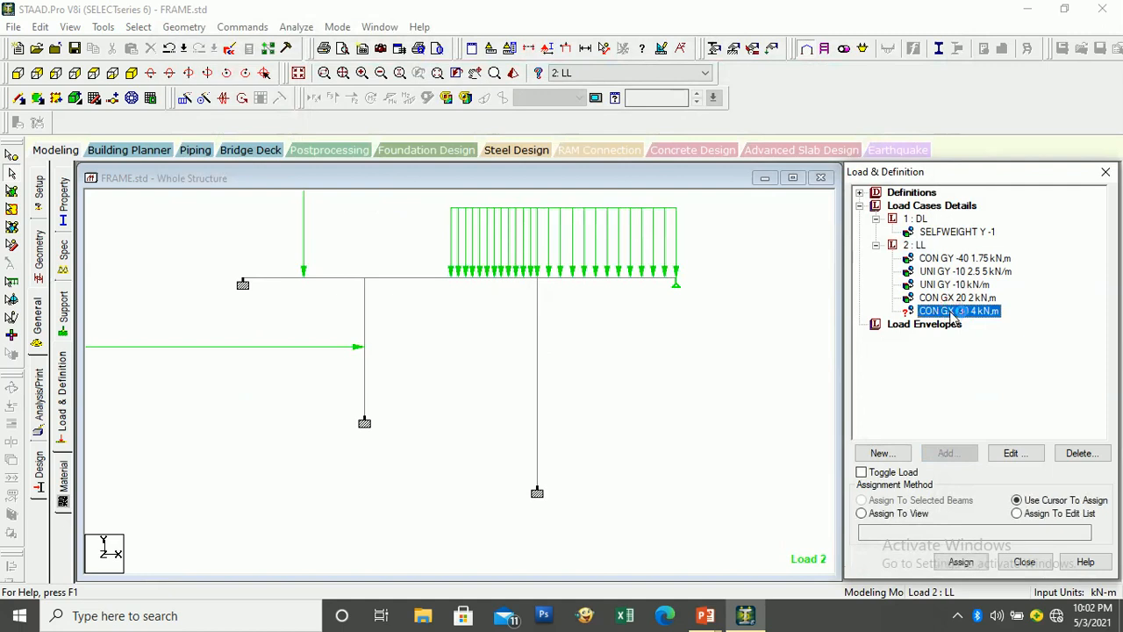
left_click(537, 370)
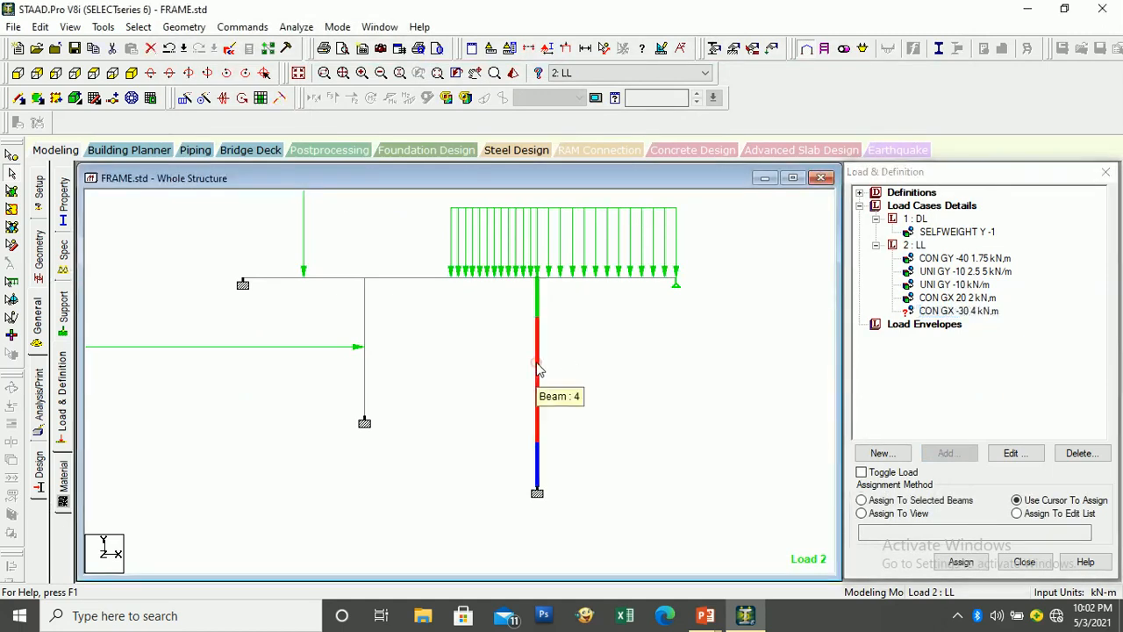
left_click(910, 501)
left_click(960, 561)
left_click(994, 414)
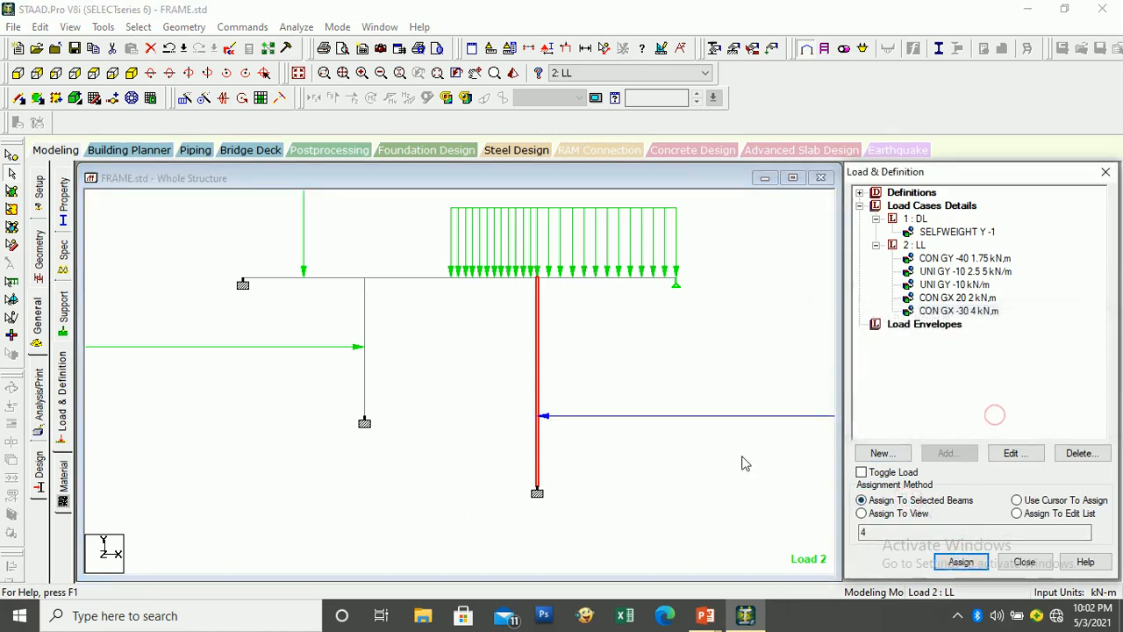
left_click(698, 445)
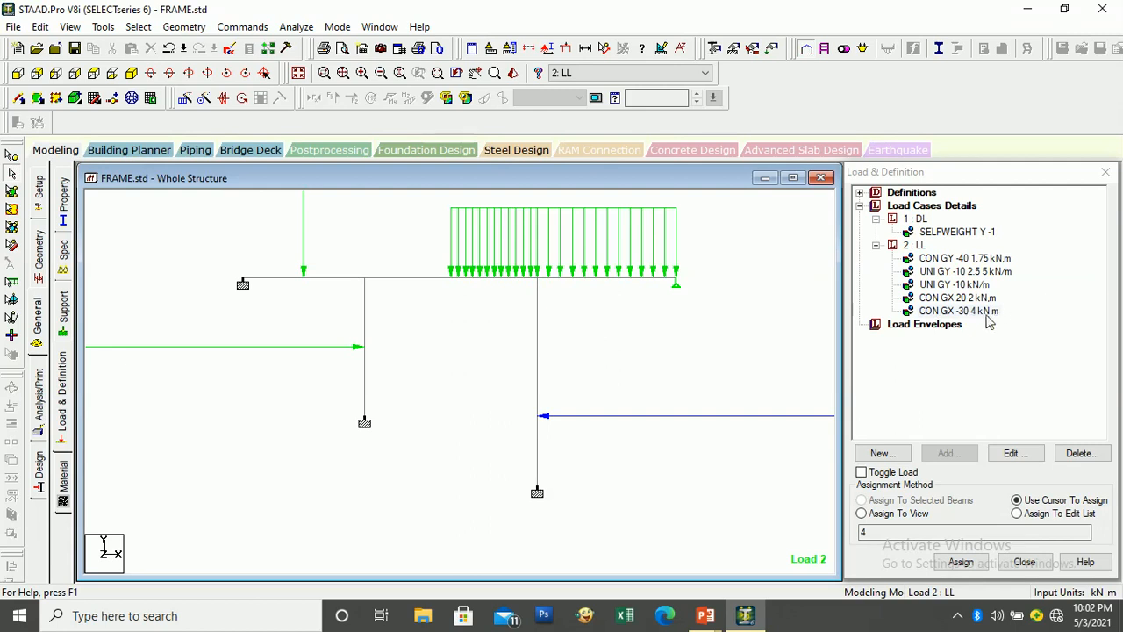
Step: Change the d1 distance of the -30 kN GX concentrated force to 2 m
double_click(962, 311)
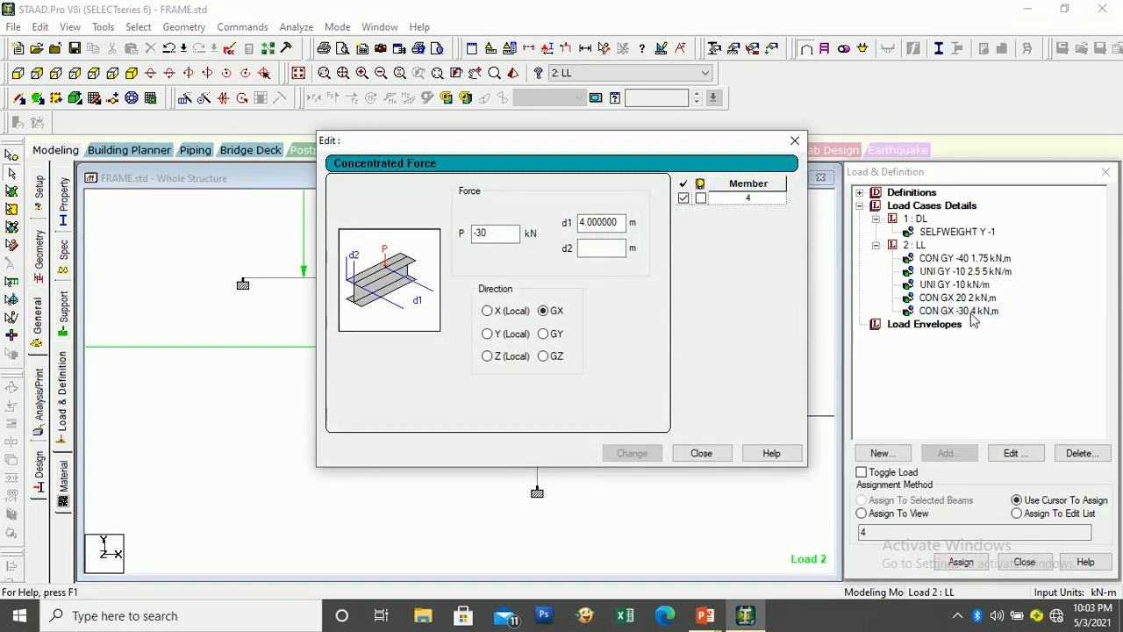
double_click(619, 222)
type("2")
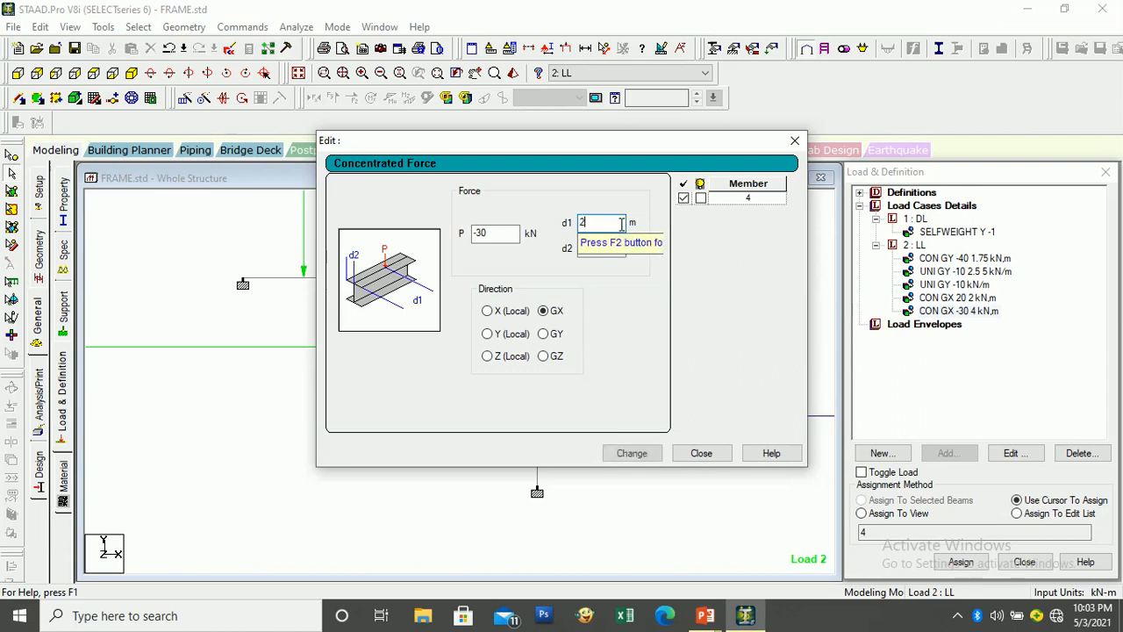
left_click(631, 453)
left_click(689, 455)
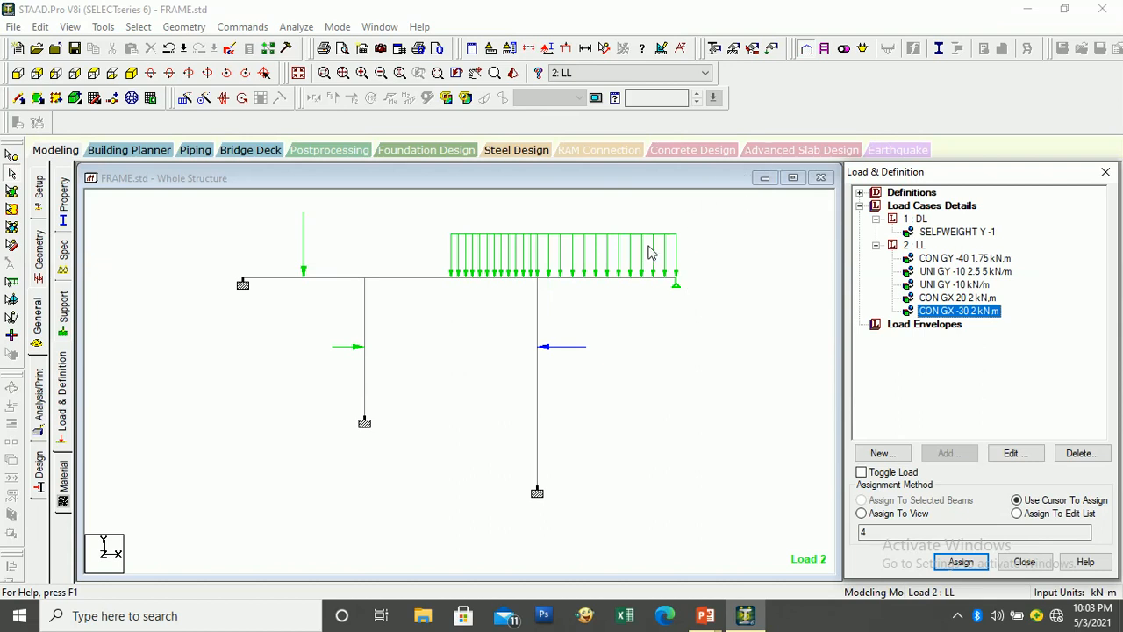
Step: Display the load values on the member loads in the structure view
left_click(547, 51)
left_click(546, 217)
left_click(647, 545)
left_click(514, 545)
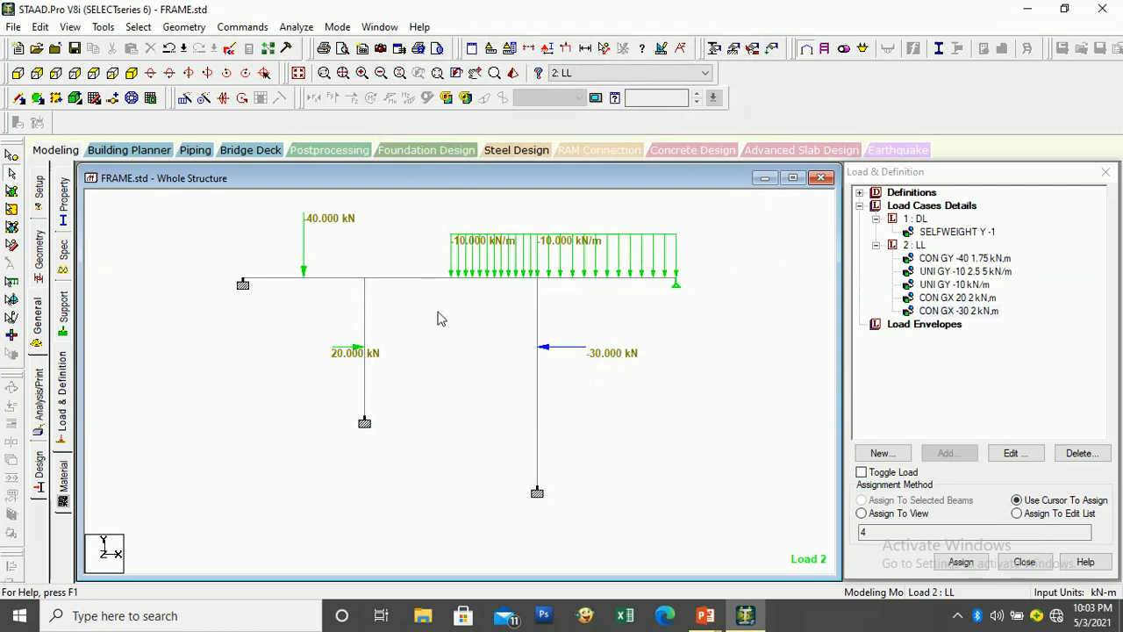
Step: Display the length dimensions of all members in the view
left_click(585, 50)
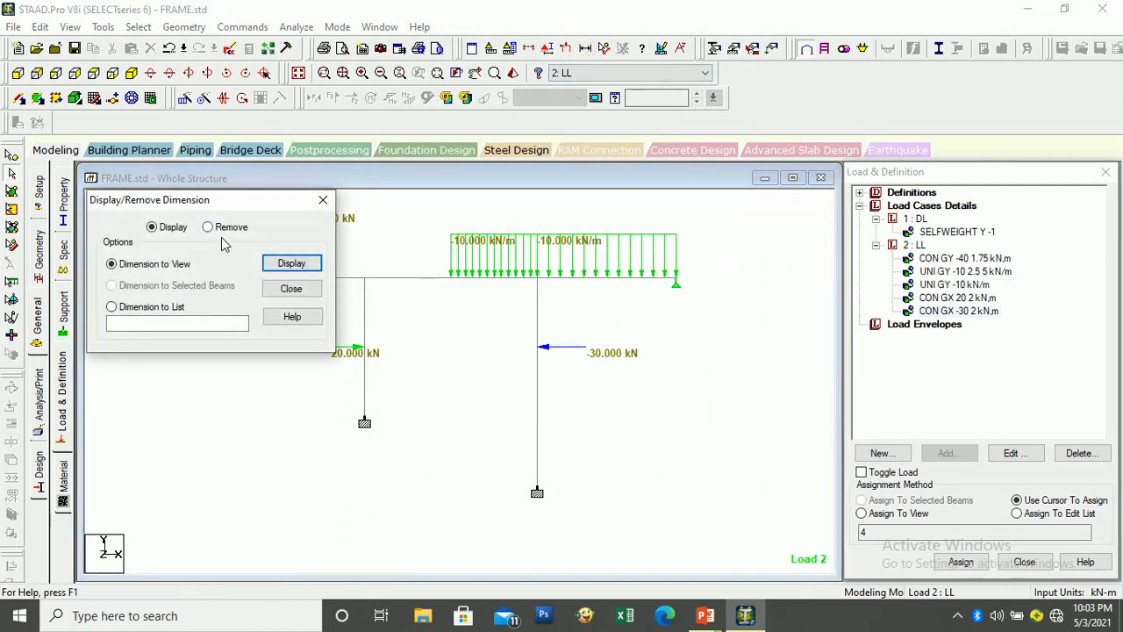
left_click(281, 263)
left_click(323, 199)
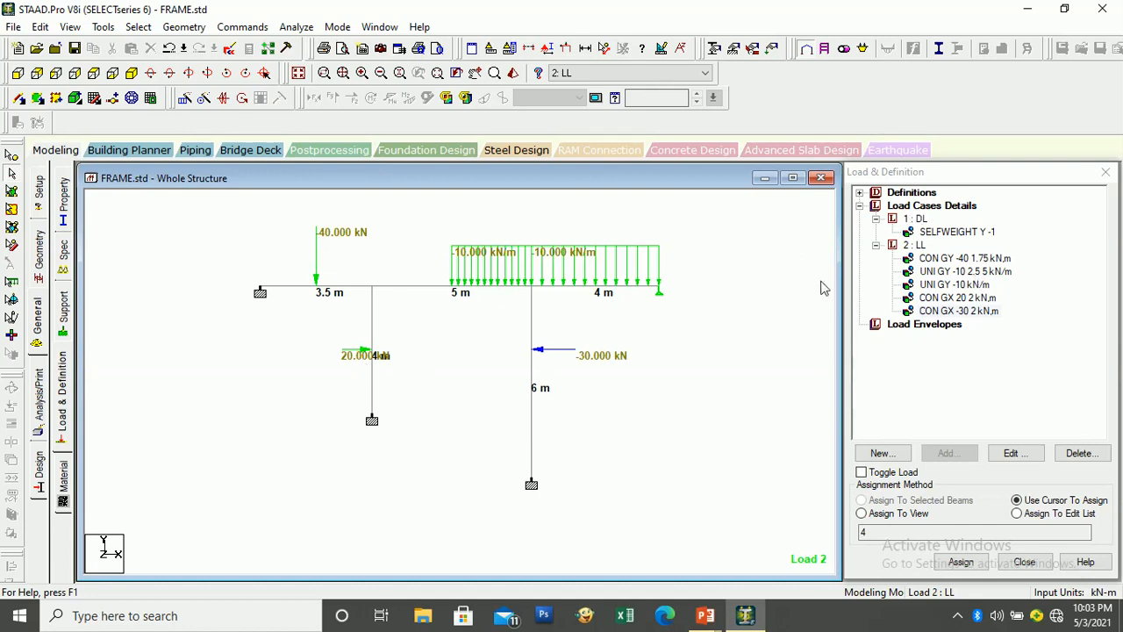
Step: Define a normal load combination named COMB1 with a factor of 1.5 on both DL and LL
left_click(925, 207)
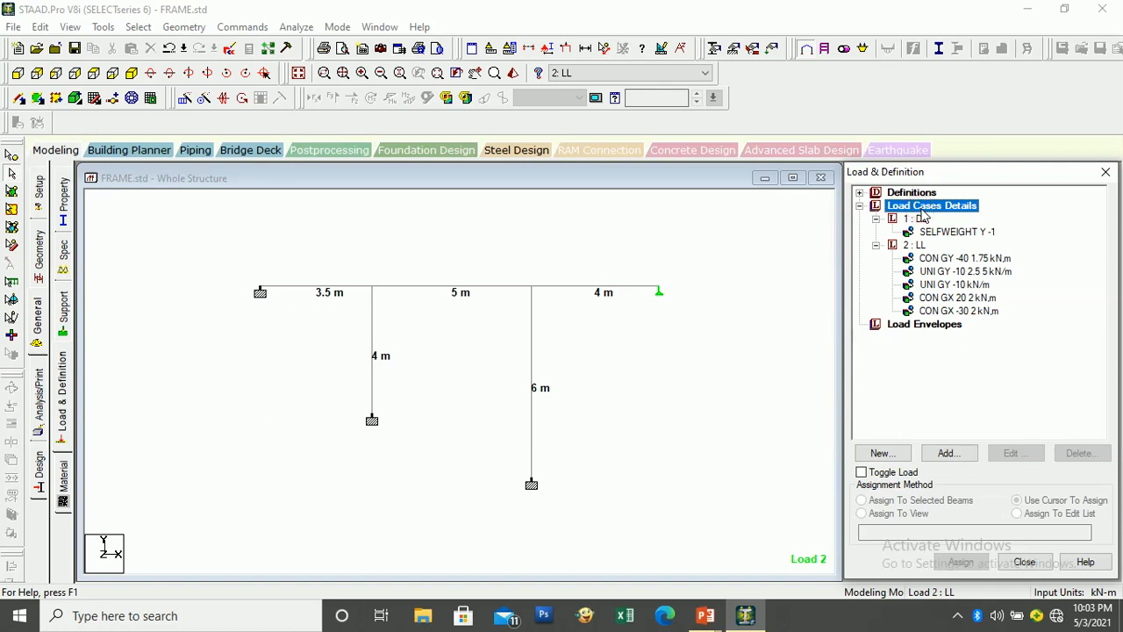
left_click(947, 453)
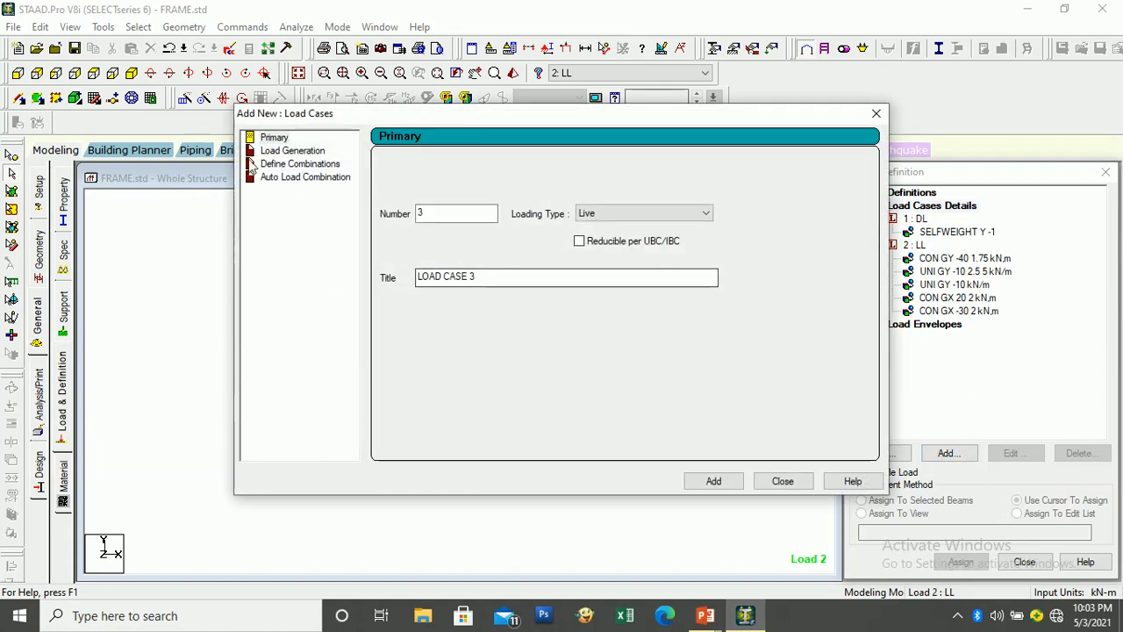
left_click(292, 165)
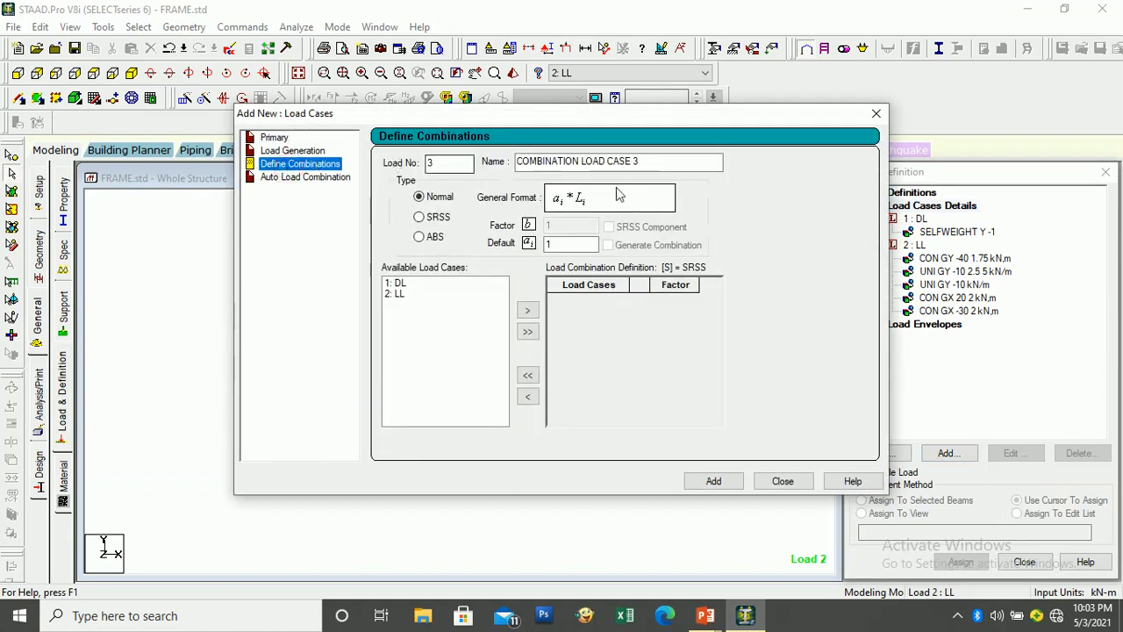
left_click_drag(642, 162, 487, 163)
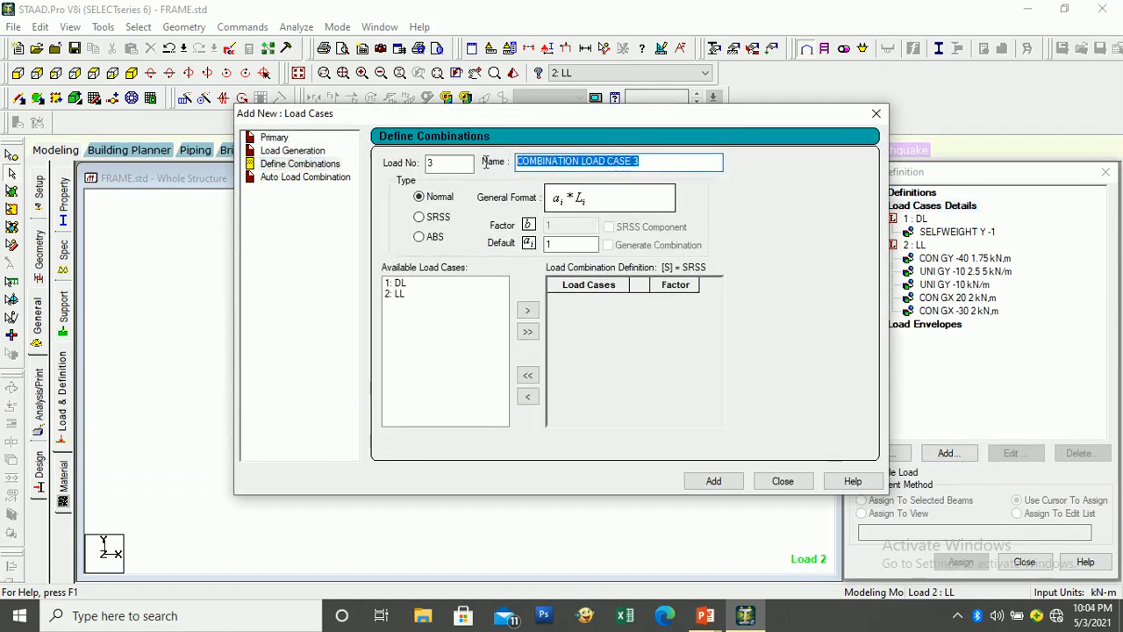
type("COMB")
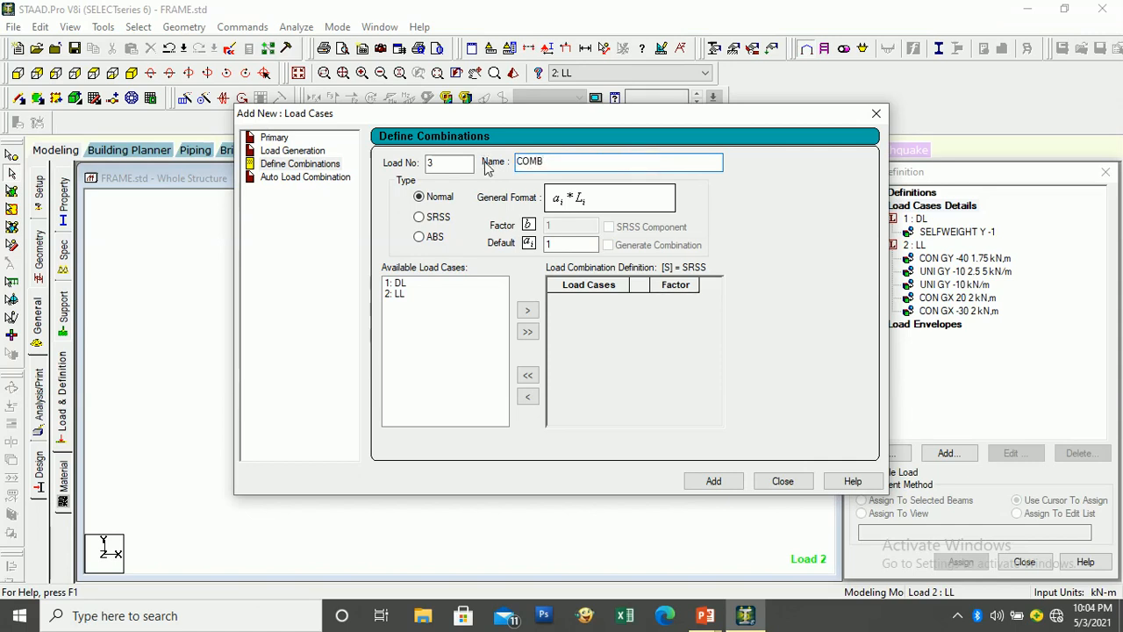
type("1")
left_click(556, 245)
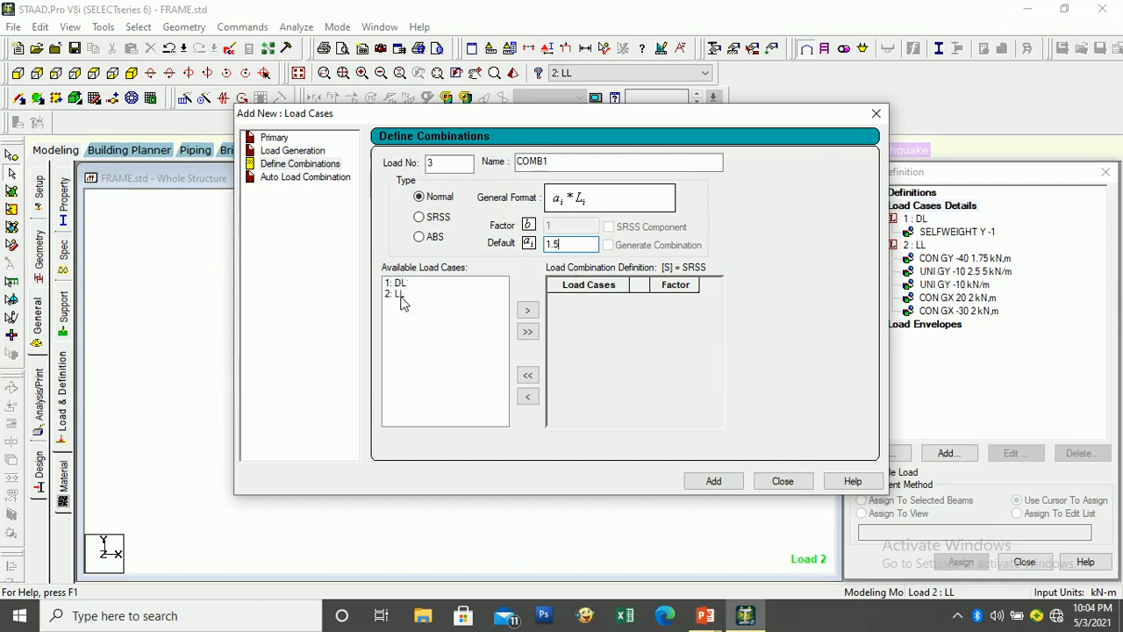
left_click(528, 333)
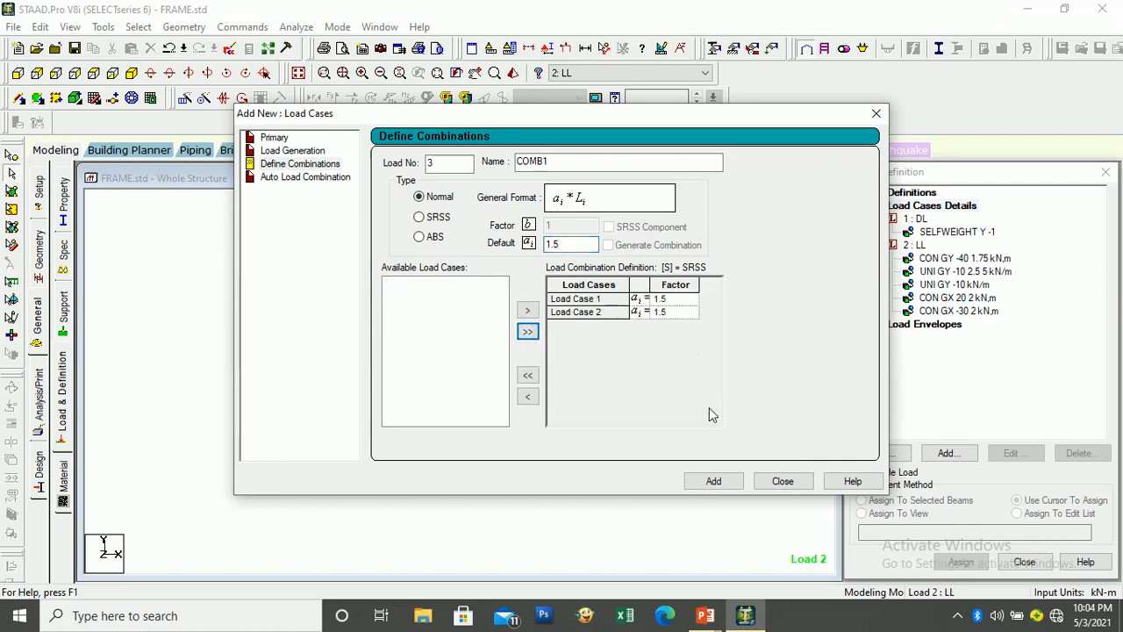
left_click(714, 481)
left_click(780, 483)
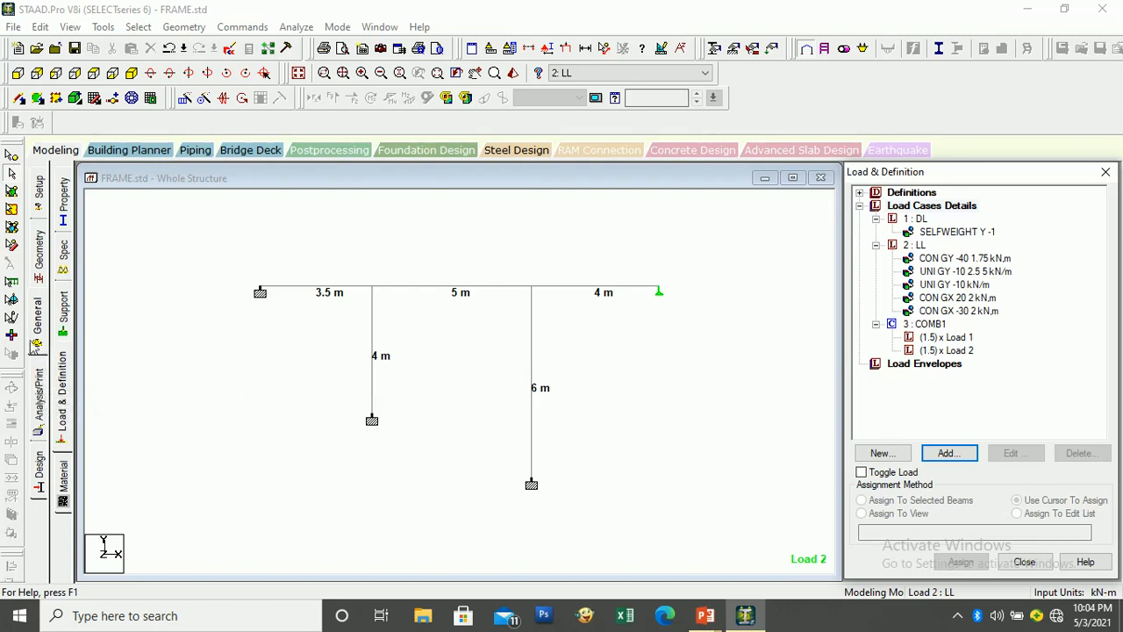
Step: Add a Perform Analysis command to the model with the print option set to All
left_click(45, 401)
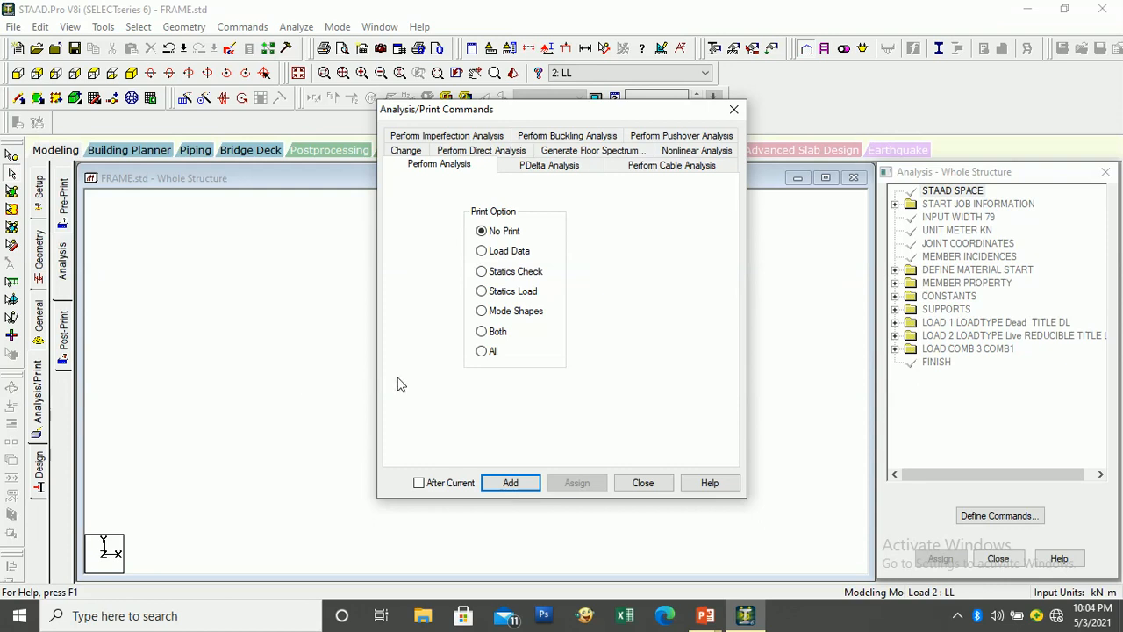
left_click(481, 351)
left_click(530, 484)
left_click(643, 483)
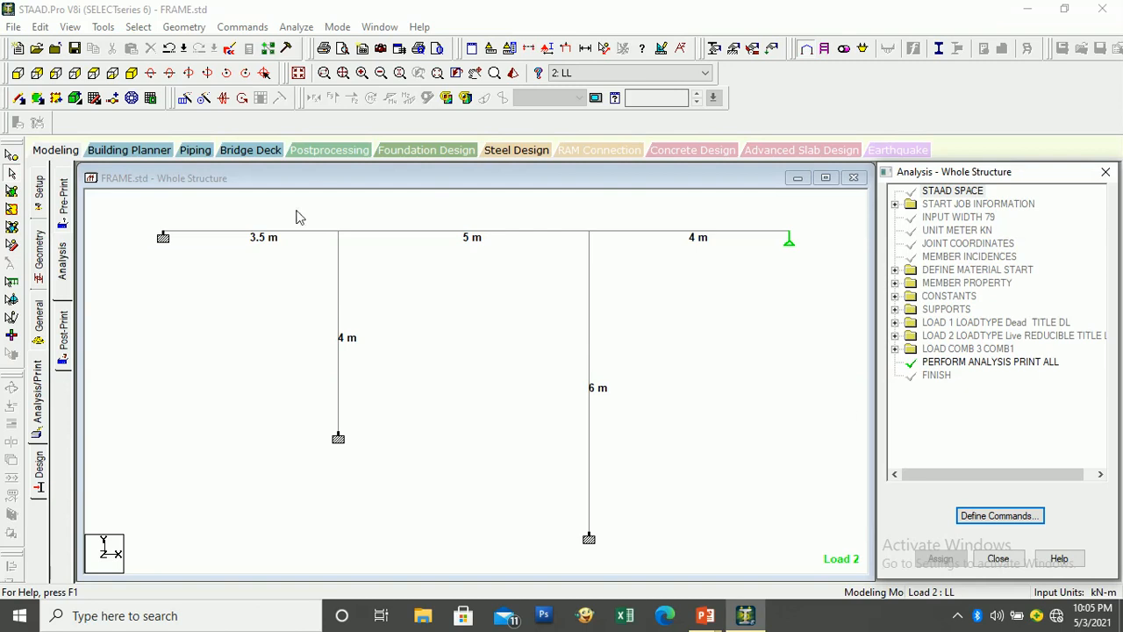
Step: Run the analysis of the frame
left_click(296, 27)
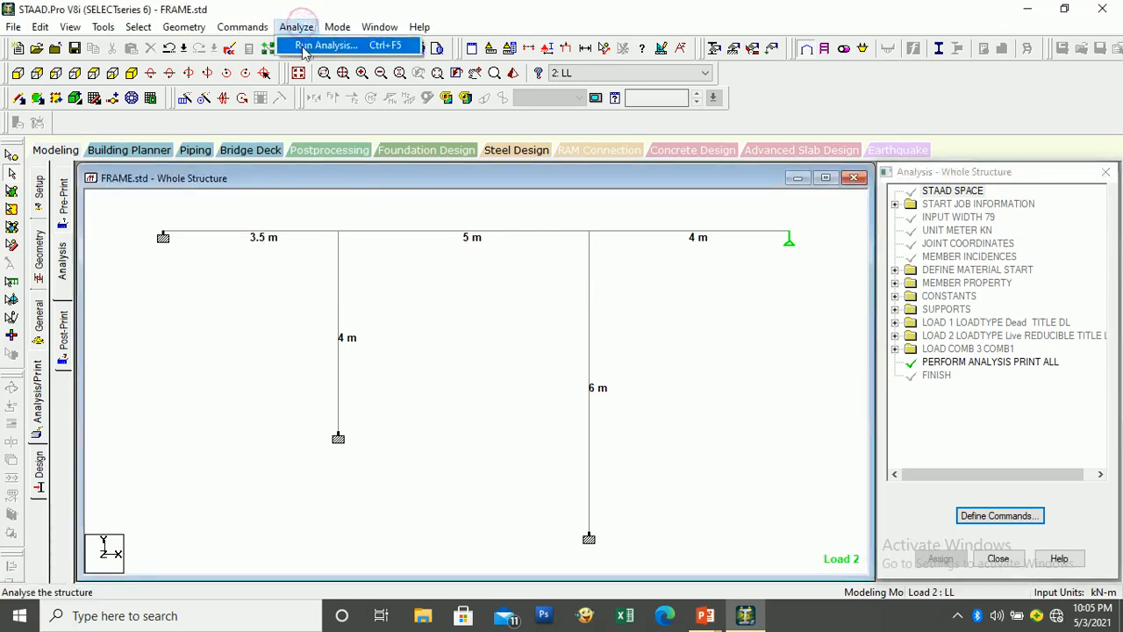
left_click(303, 43)
left_click(461, 329)
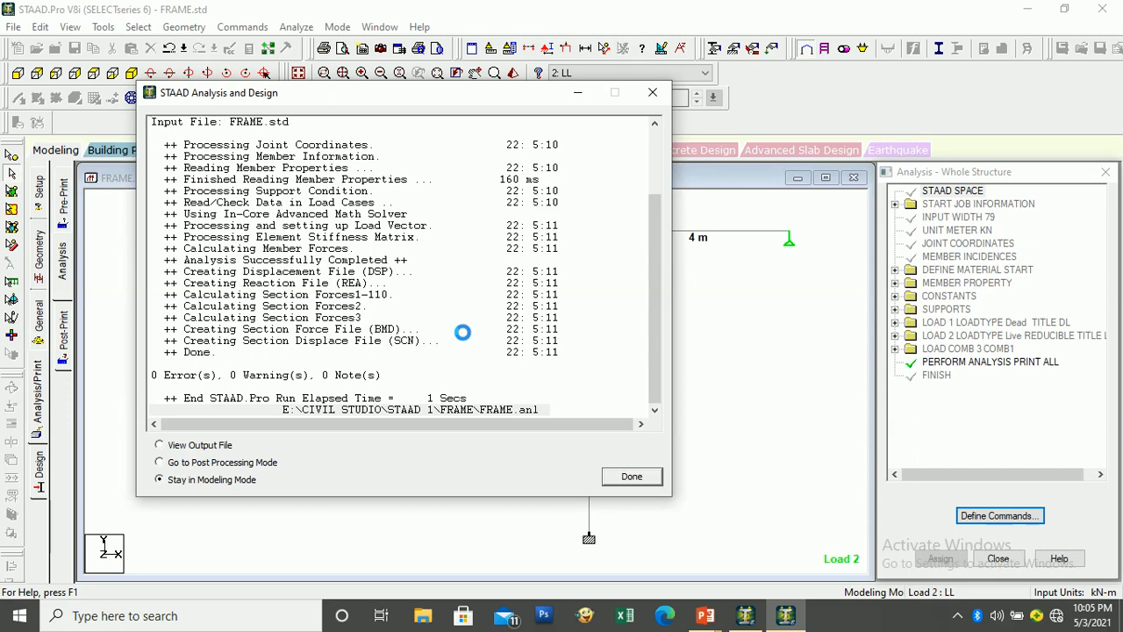
Step: View the analysis output file, examine the input listing, load summaries and maximum displacements, and close it
left_click(219, 445)
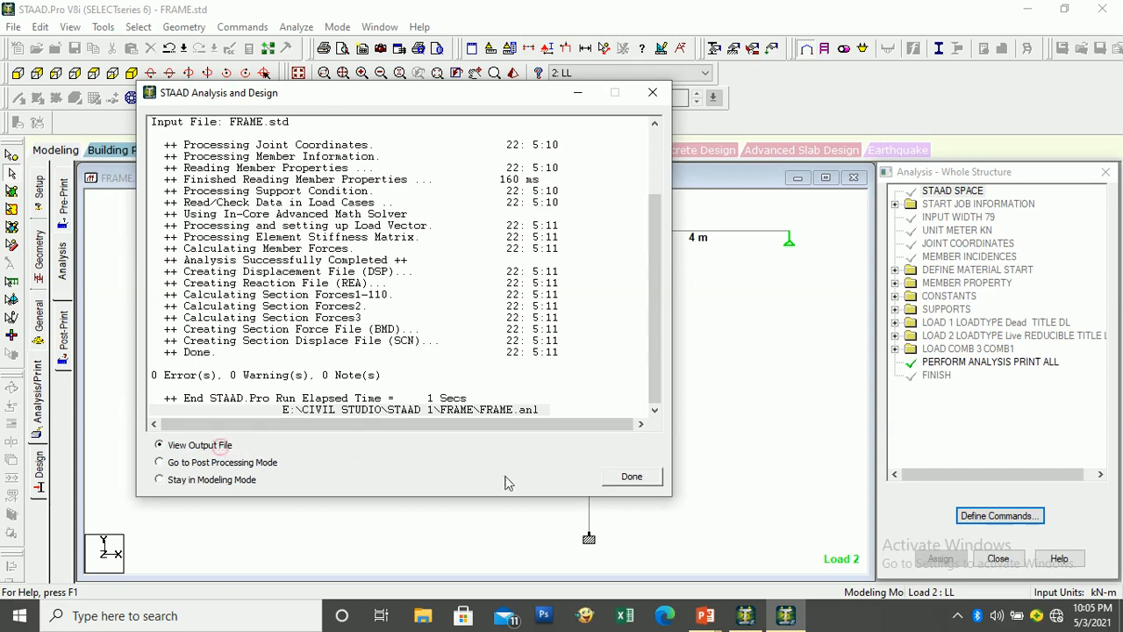
left_click(630, 476)
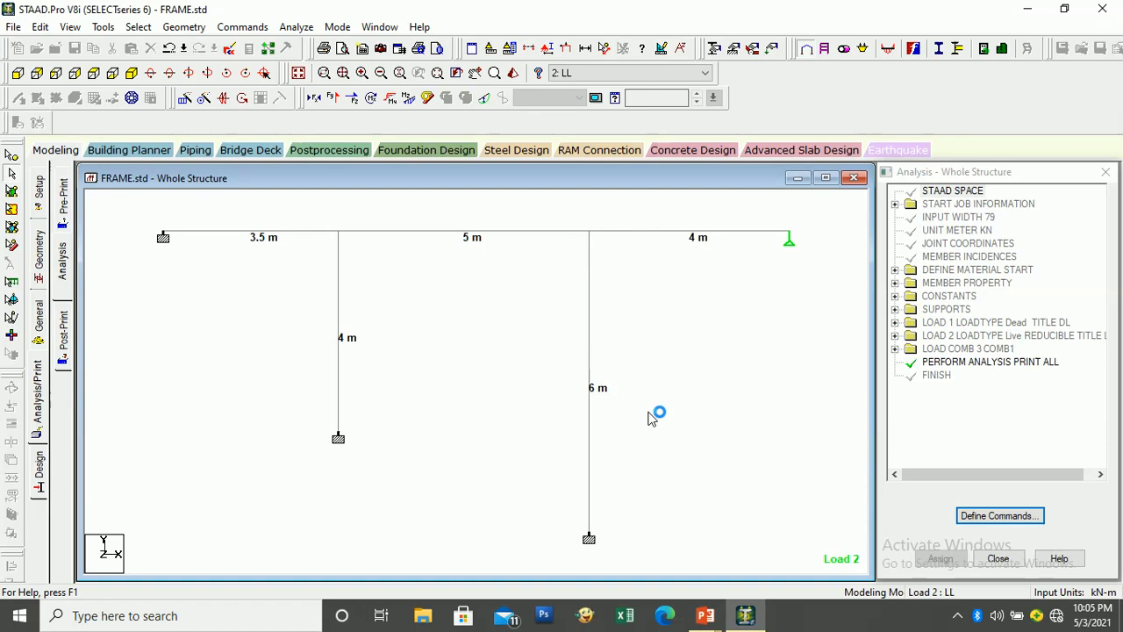
scroll(447, 243, "down", 20)
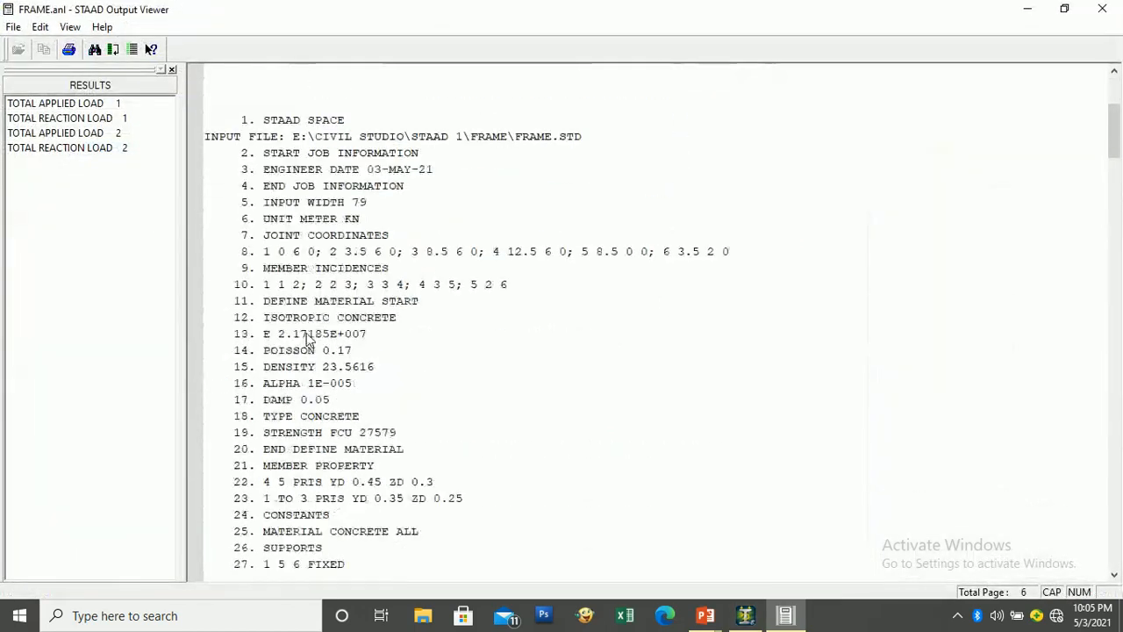
scroll(472, 317, "down", 7)
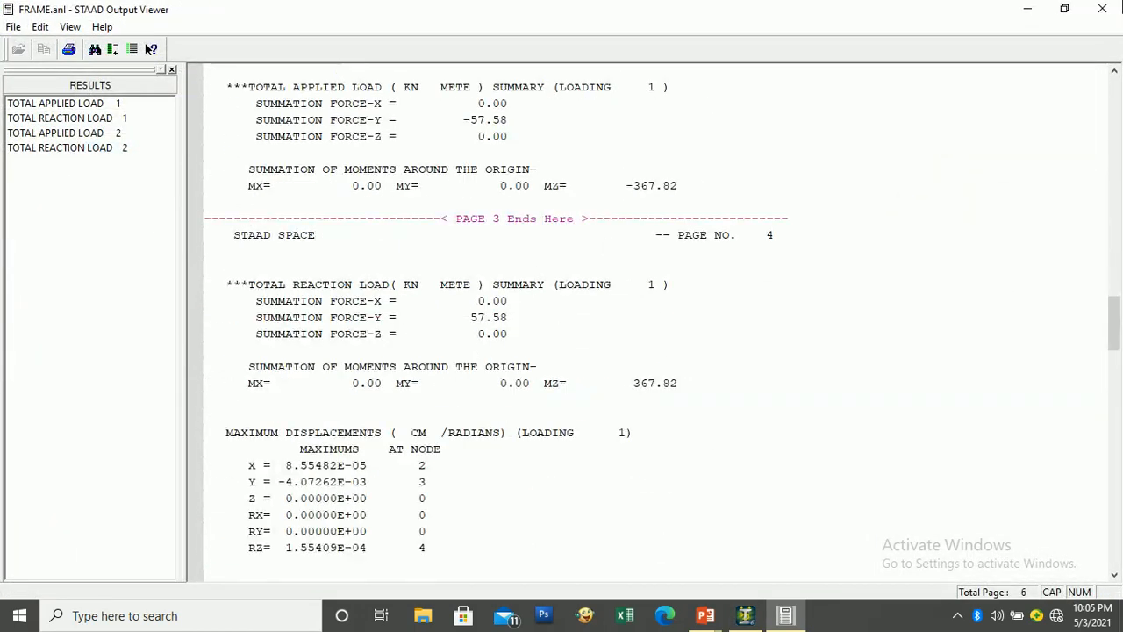
left_click(1102, 8)
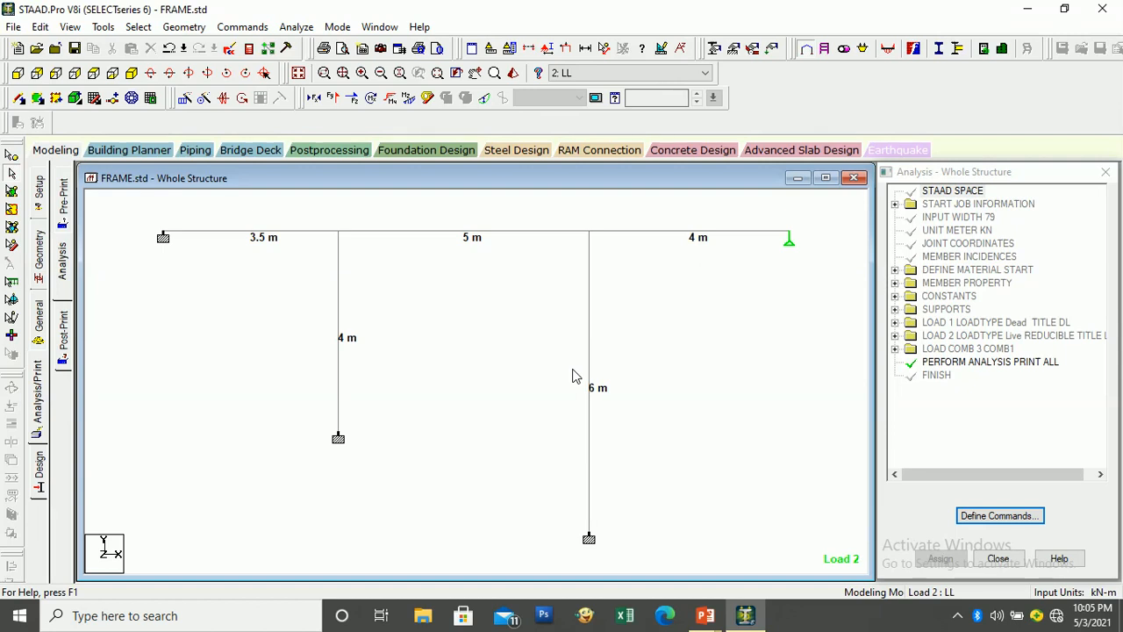
Step: Display the section displacement of the frame and enter postprocessing mode with load cases DL, LL and COMB1 selected
left_click(482, 99)
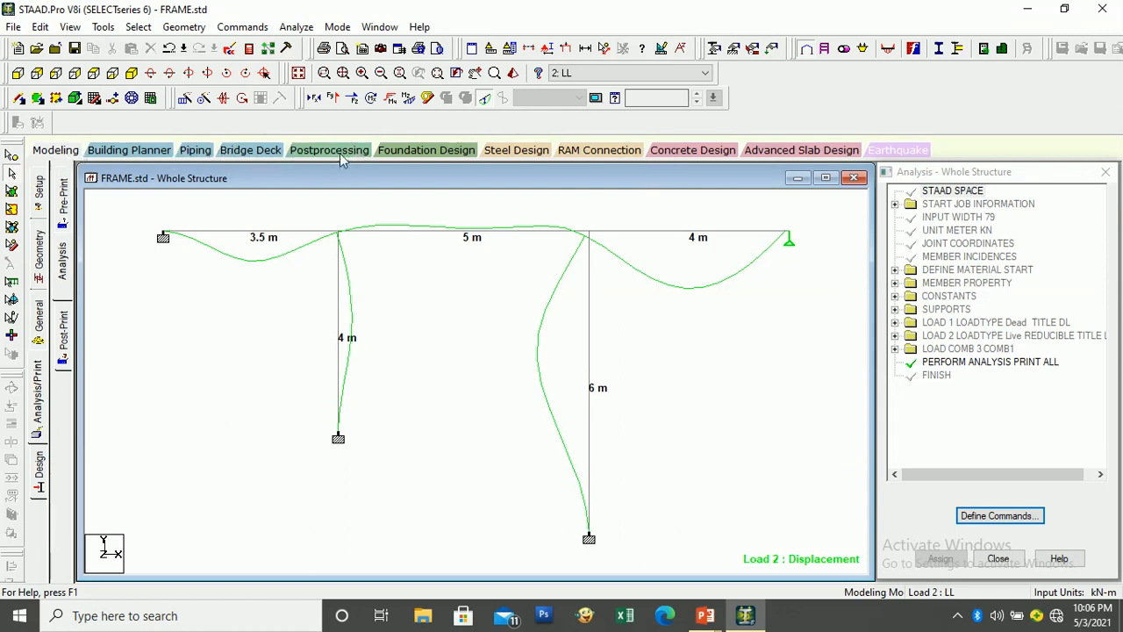
left_click(325, 152)
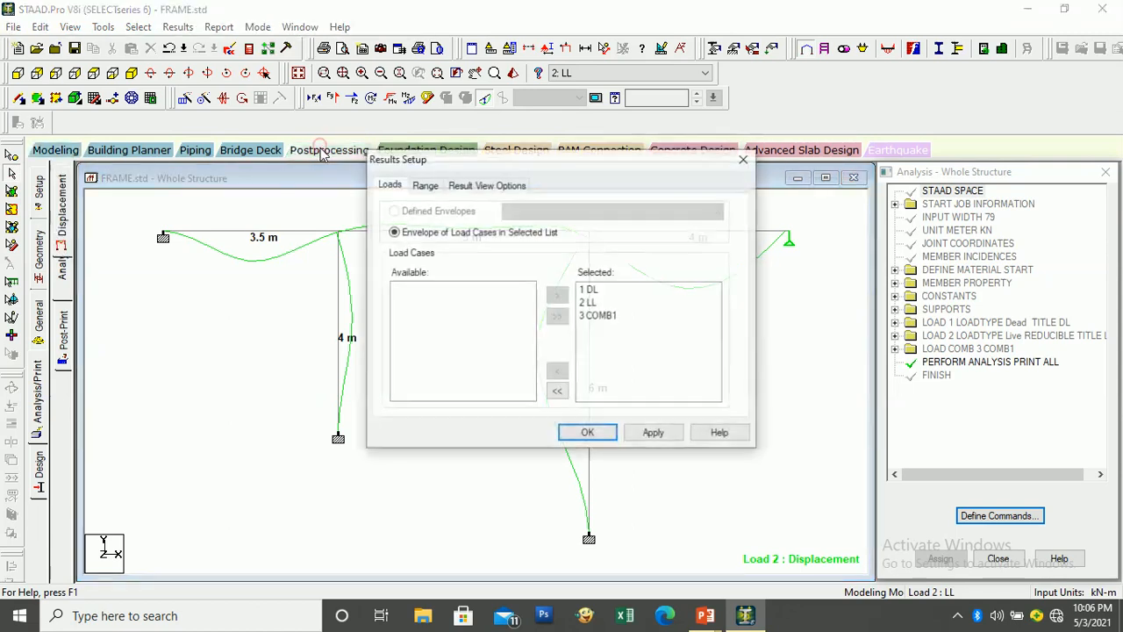
left_click(654, 432)
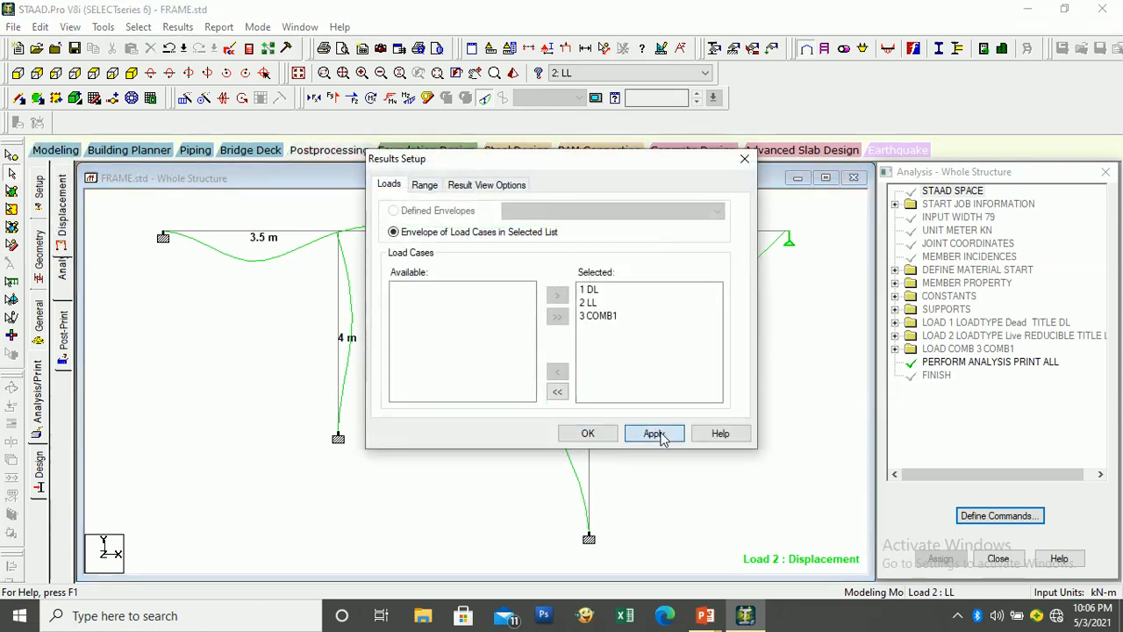
left_click(605, 435)
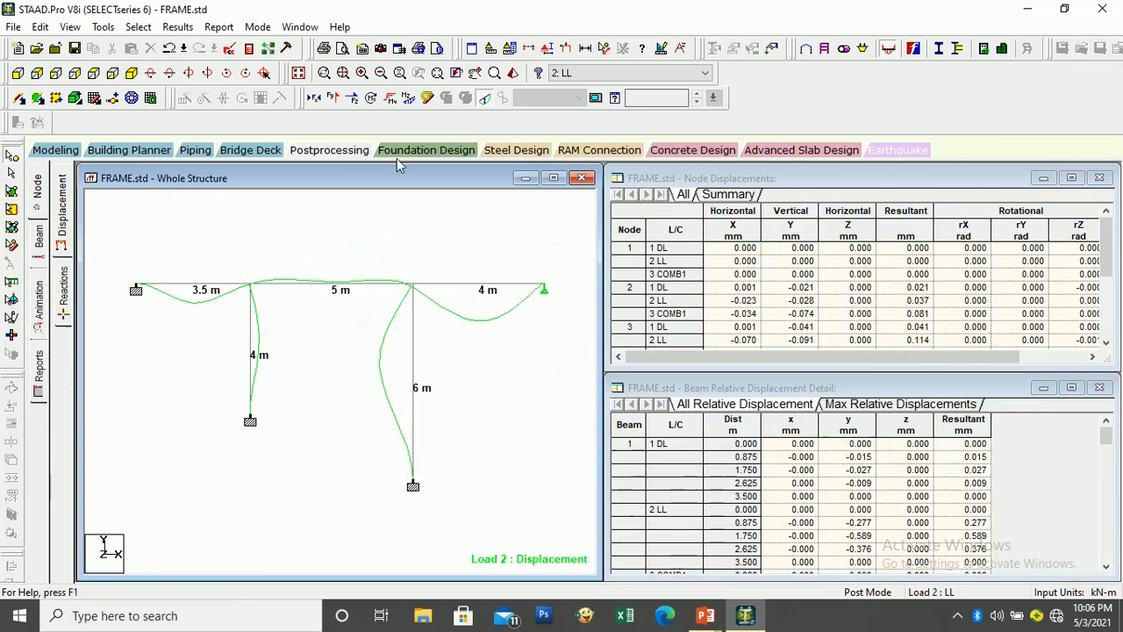
Step: Annotate the maximum resultant displacement values on all beams of the deflected frame
left_click(178, 27)
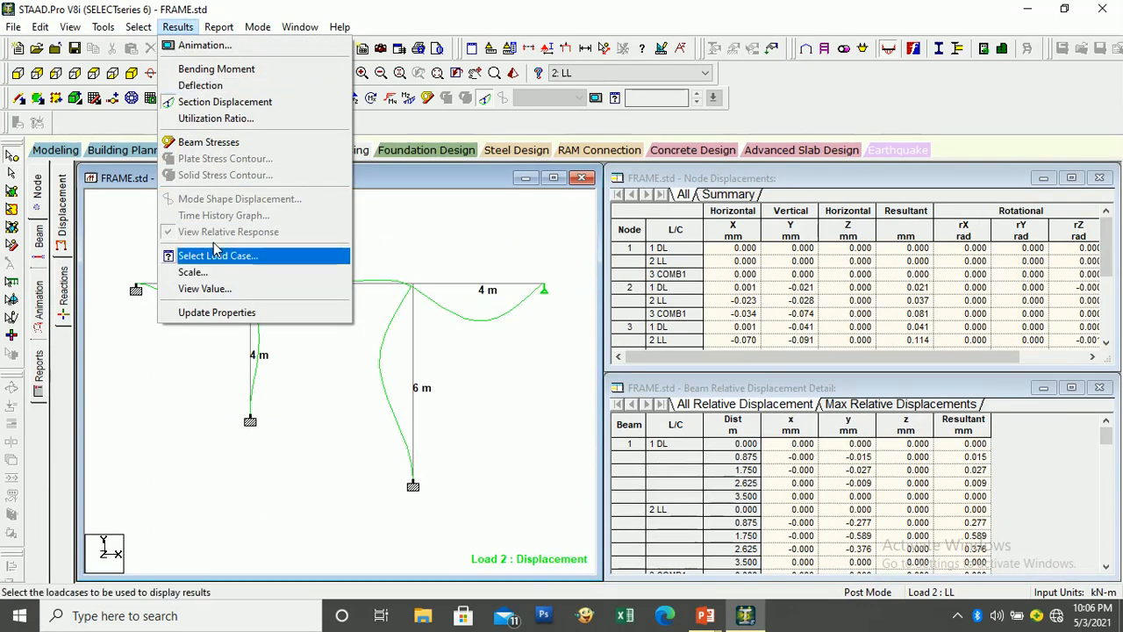
left_click(219, 289)
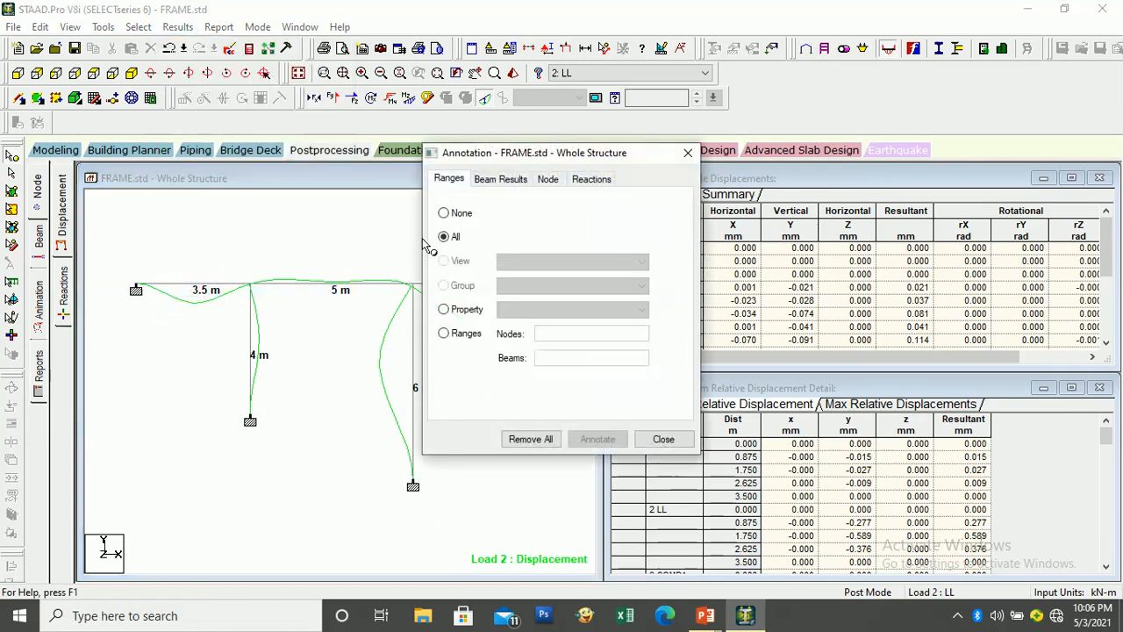
left_click(500, 178)
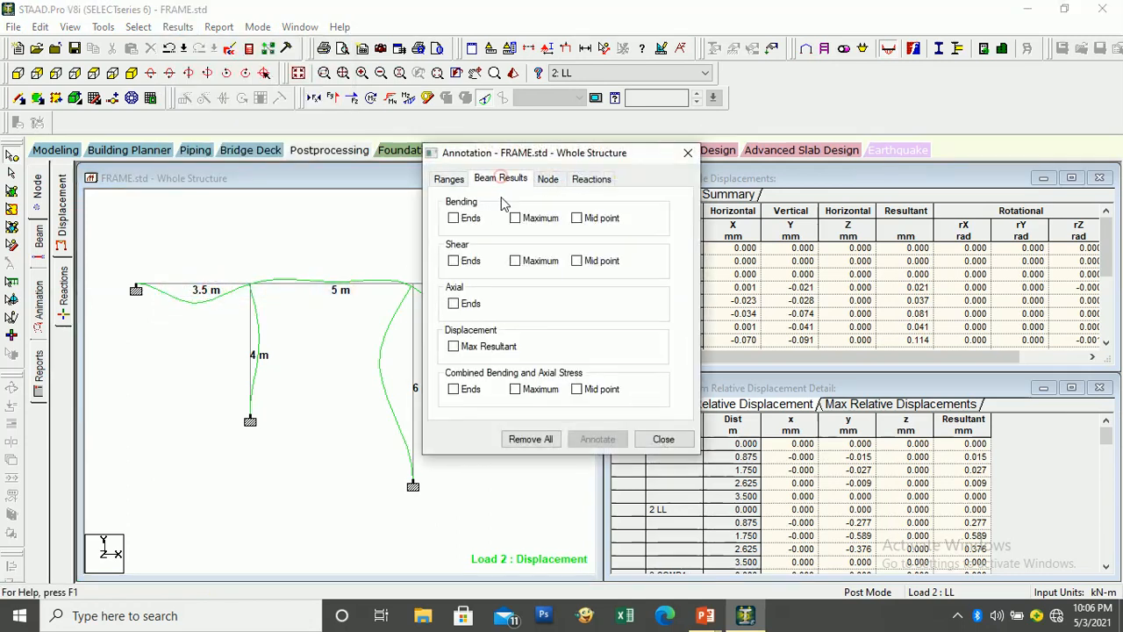
left_click(480, 348)
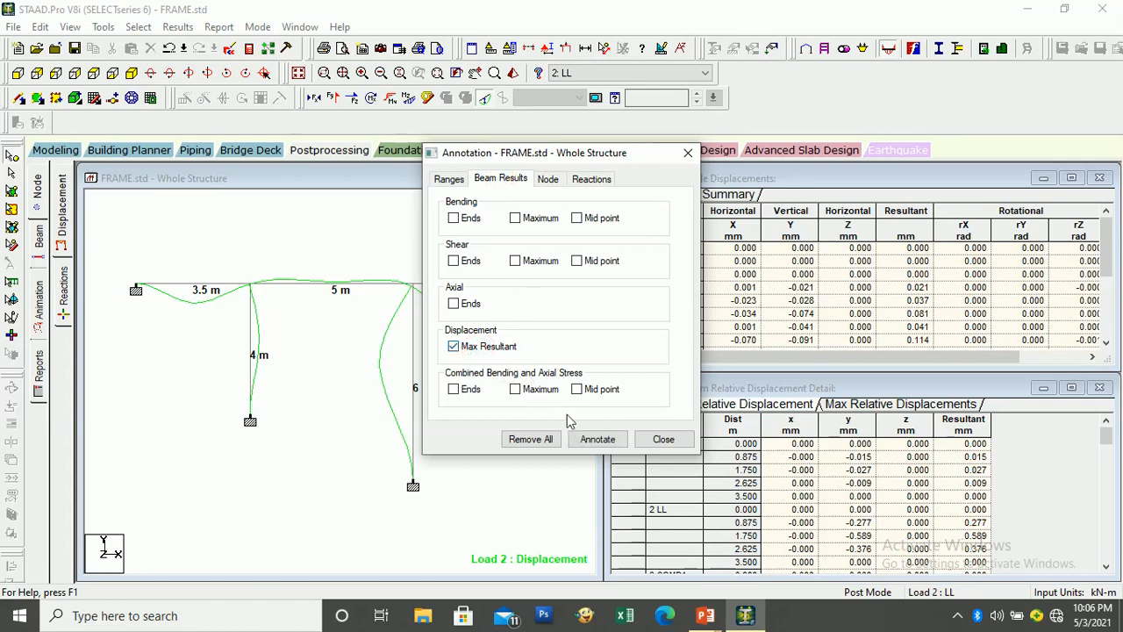
left_click(588, 439)
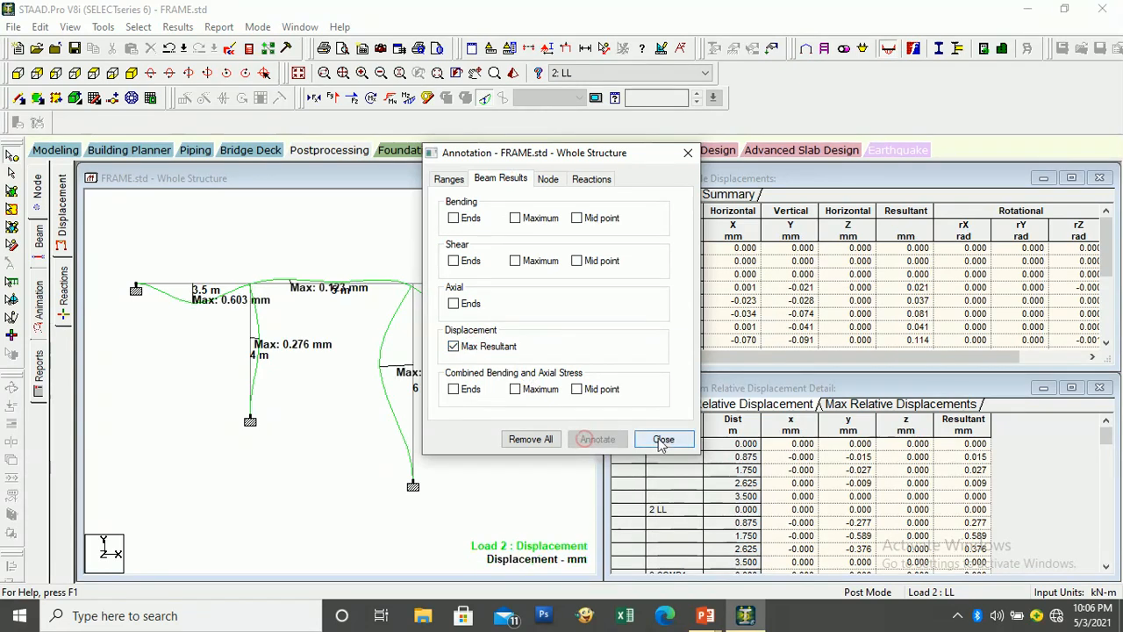
left_click(663, 439)
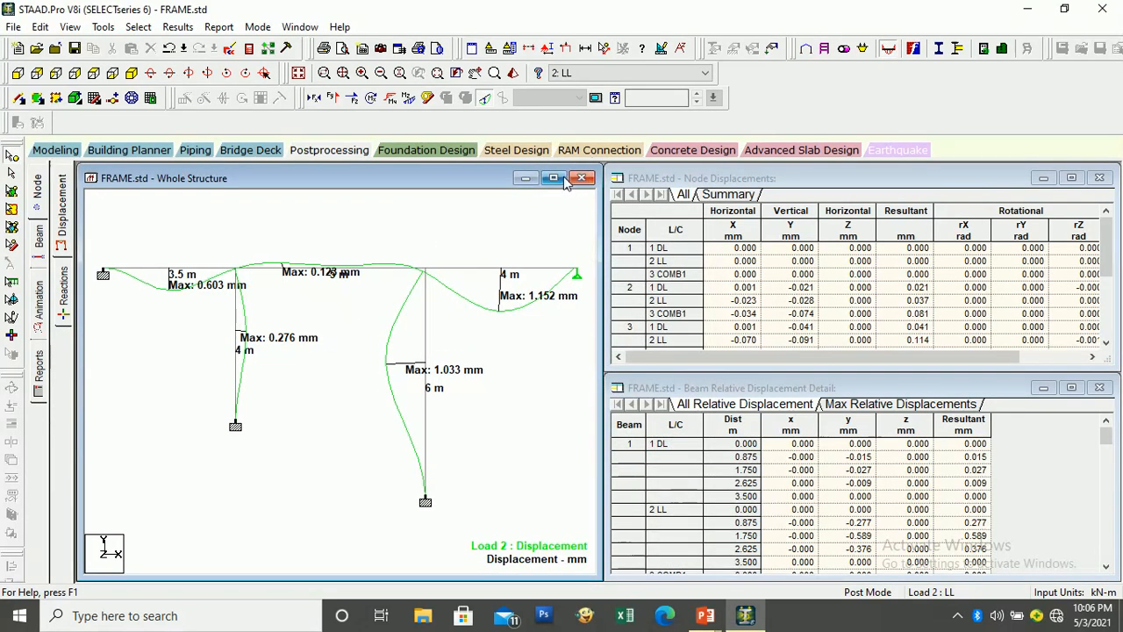
Step: Maximize the structure view and capture a picture of the LL displacement diagram with the ID DEF
left_click(556, 179)
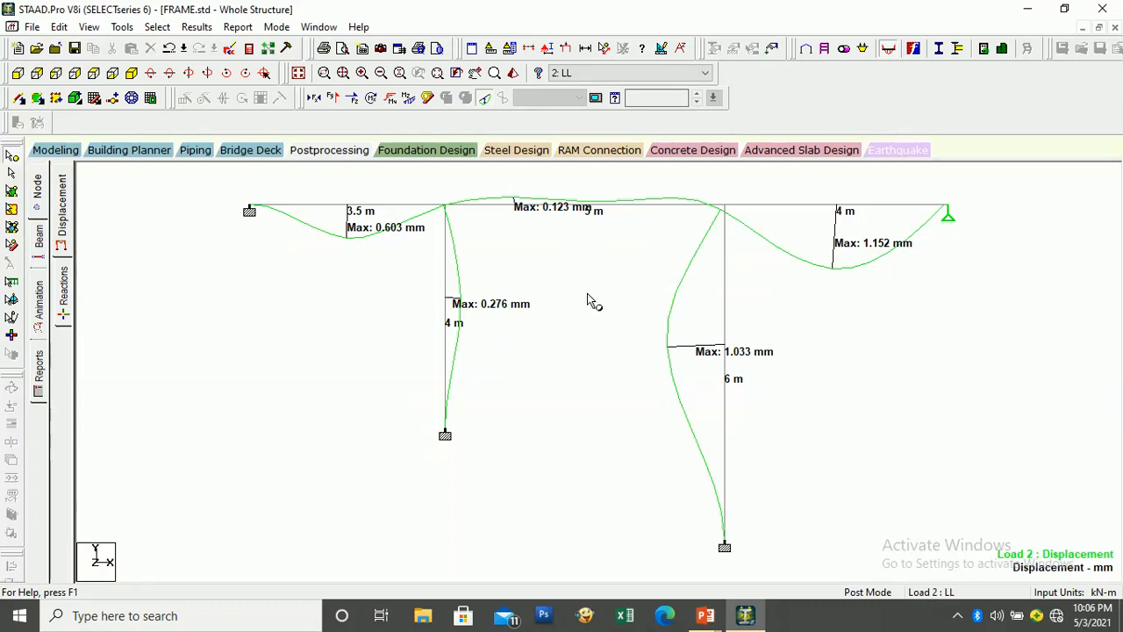
left_click(383, 53)
left_click_drag(514, 278, 449, 276)
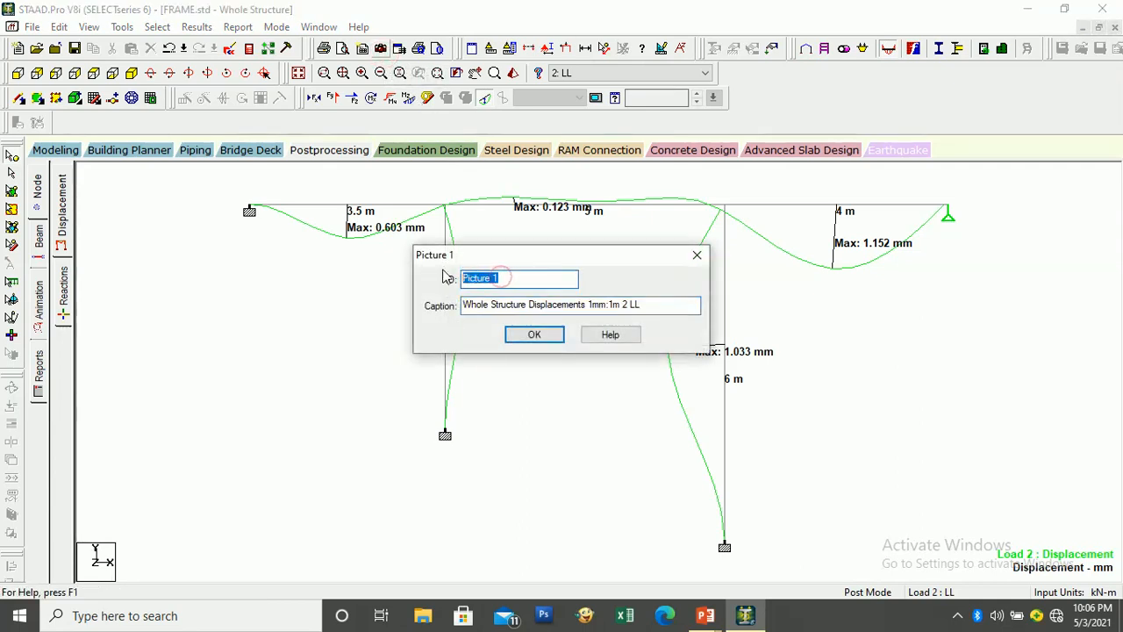
type("DEF")
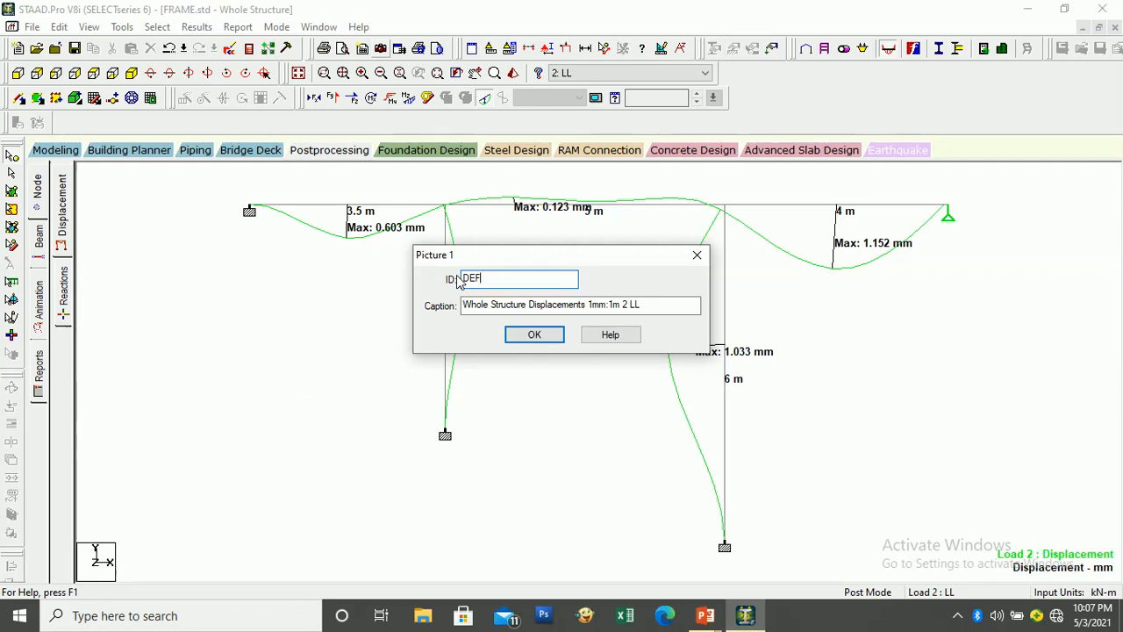
left_click(529, 334)
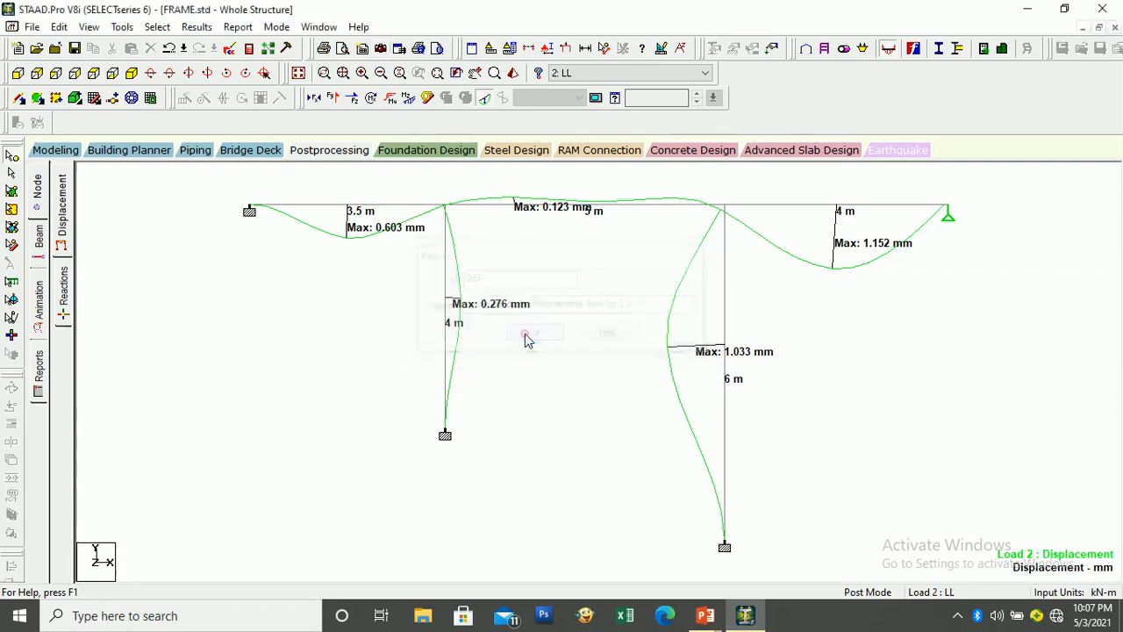
Step: Replace the displacement diagram with the Shear Y diagram for LL and examine it along the beams and columns
left_click(485, 99)
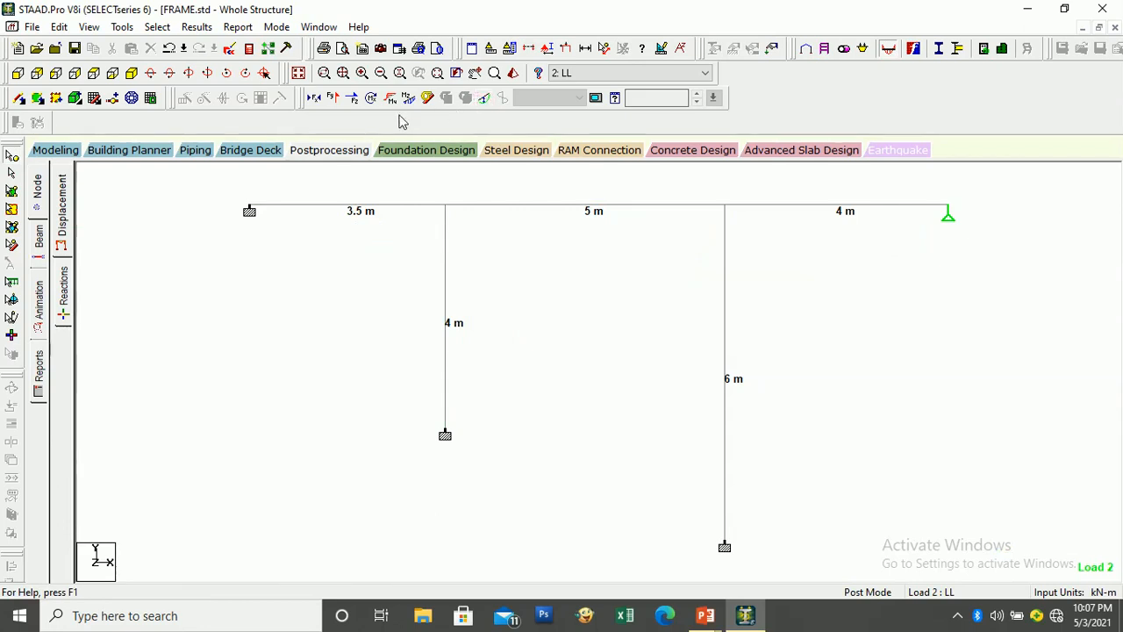
left_click(334, 99)
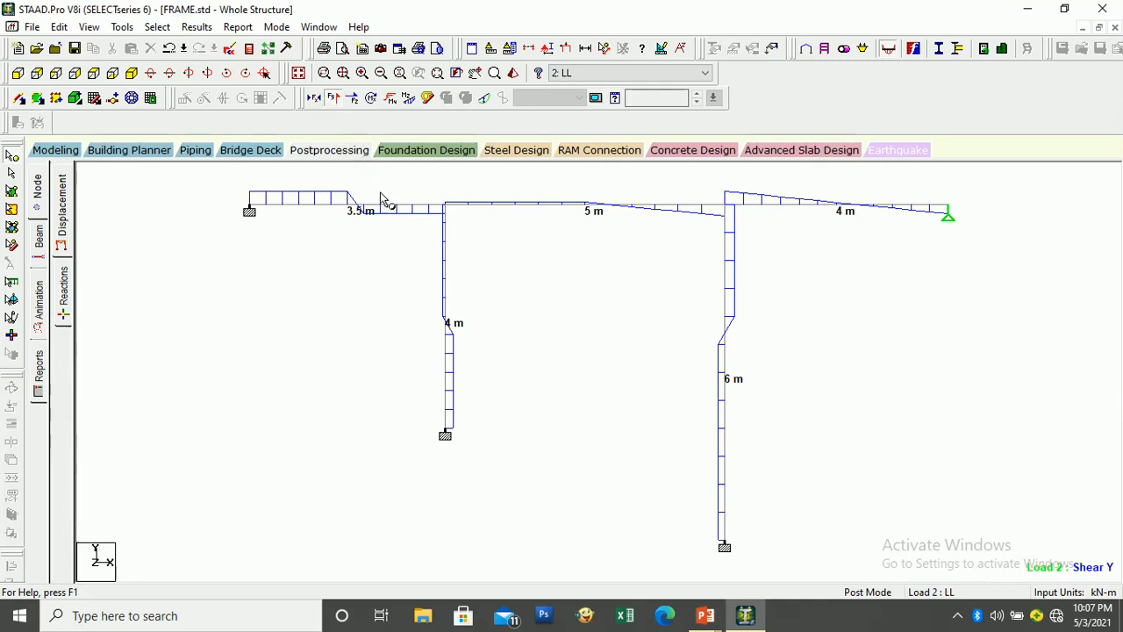
scroll(382, 200, "up", 4, "ctrl")
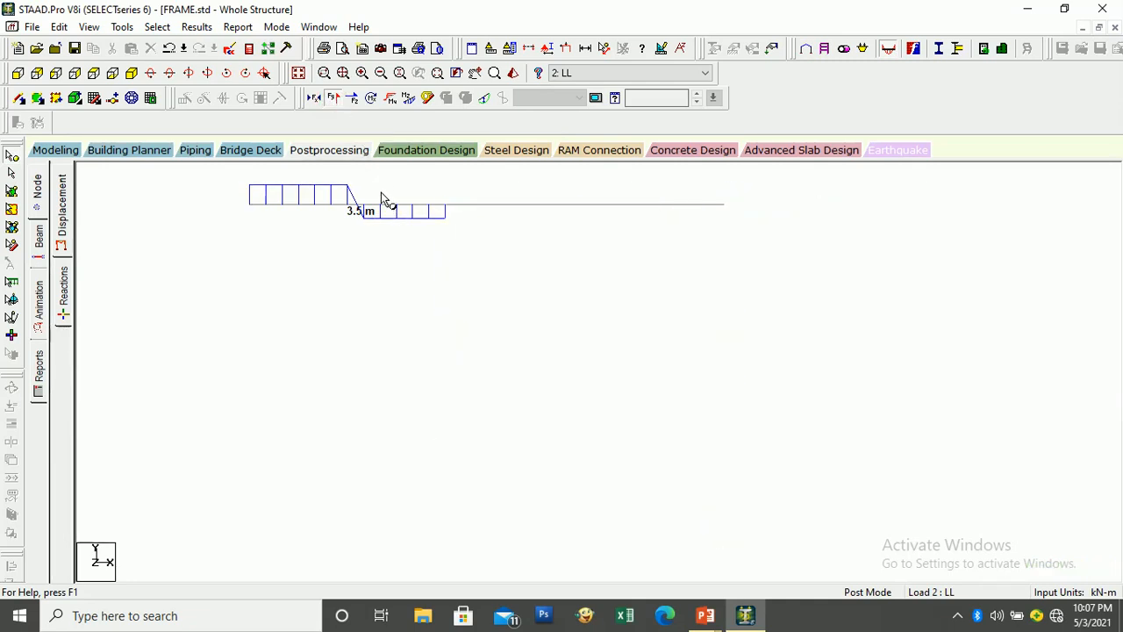
scroll(544, 368, "down", 2)
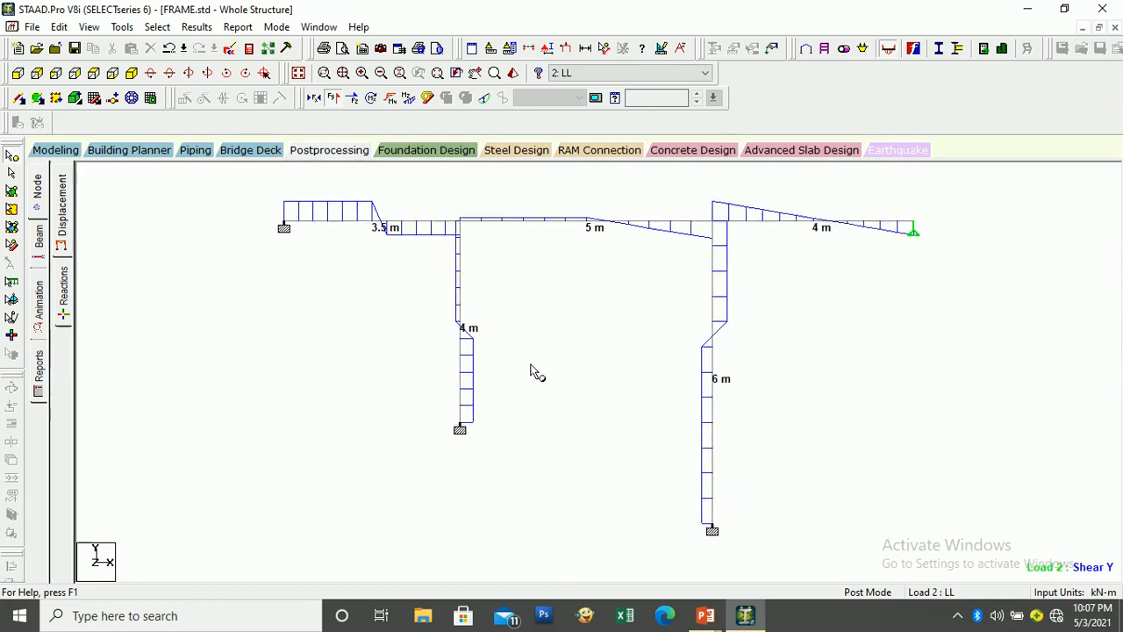
scroll(649, 237, "up", 1)
scroll(681, 180, "up", 1)
scroll(639, 243, "down", 1)
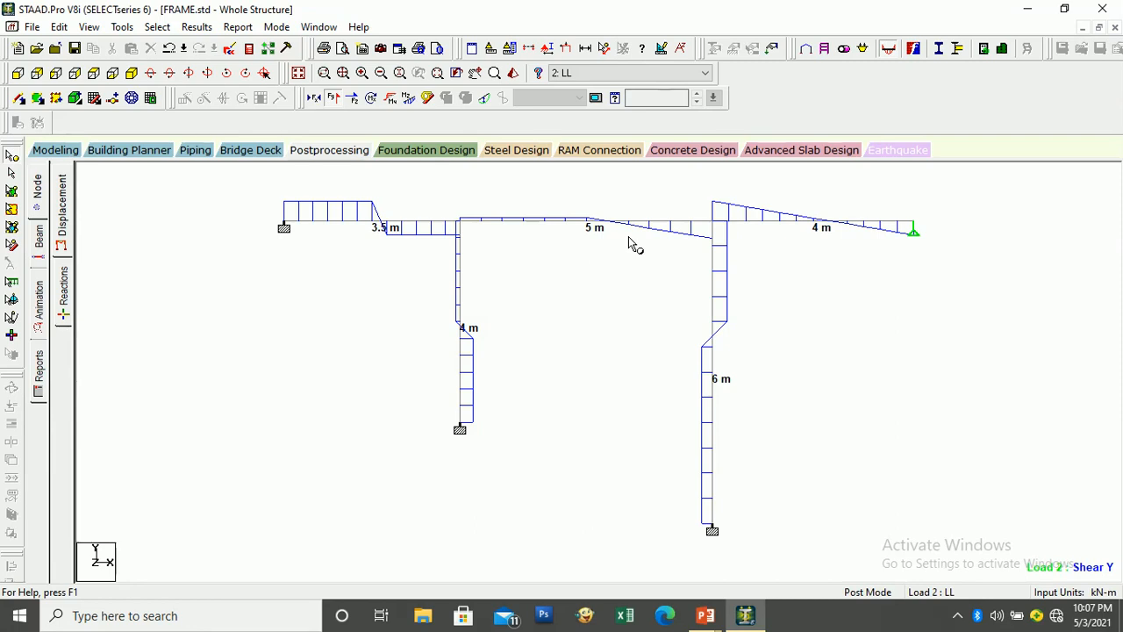
Step: Hide the Shear Y diagram and view the Shear Z and axial force diagrams one after the other
left_click(333, 99)
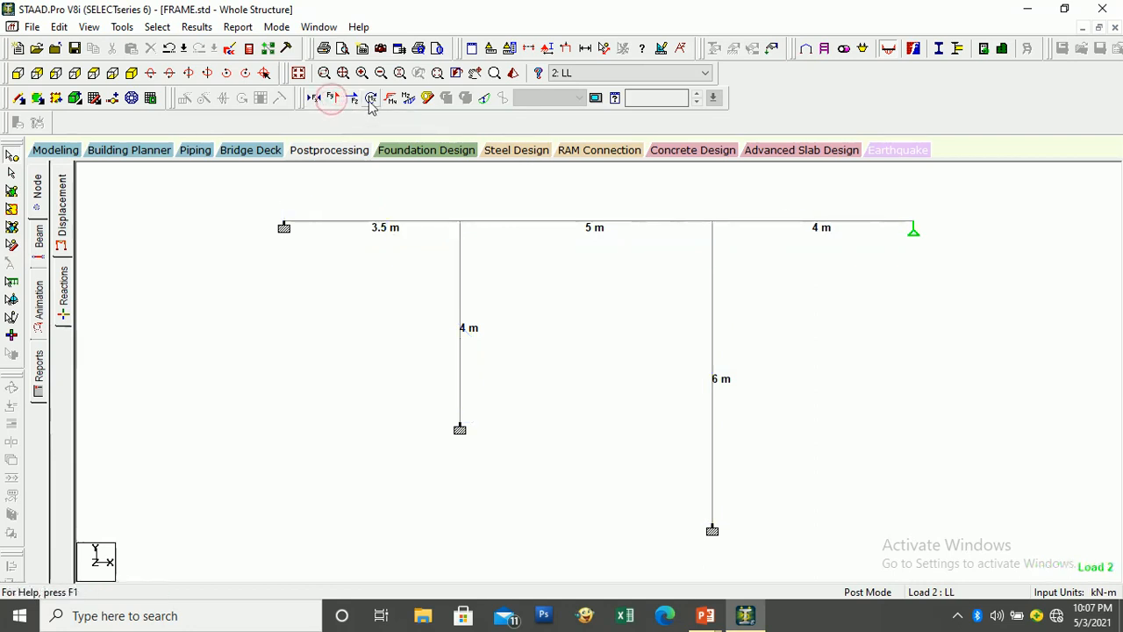
left_click(352, 98)
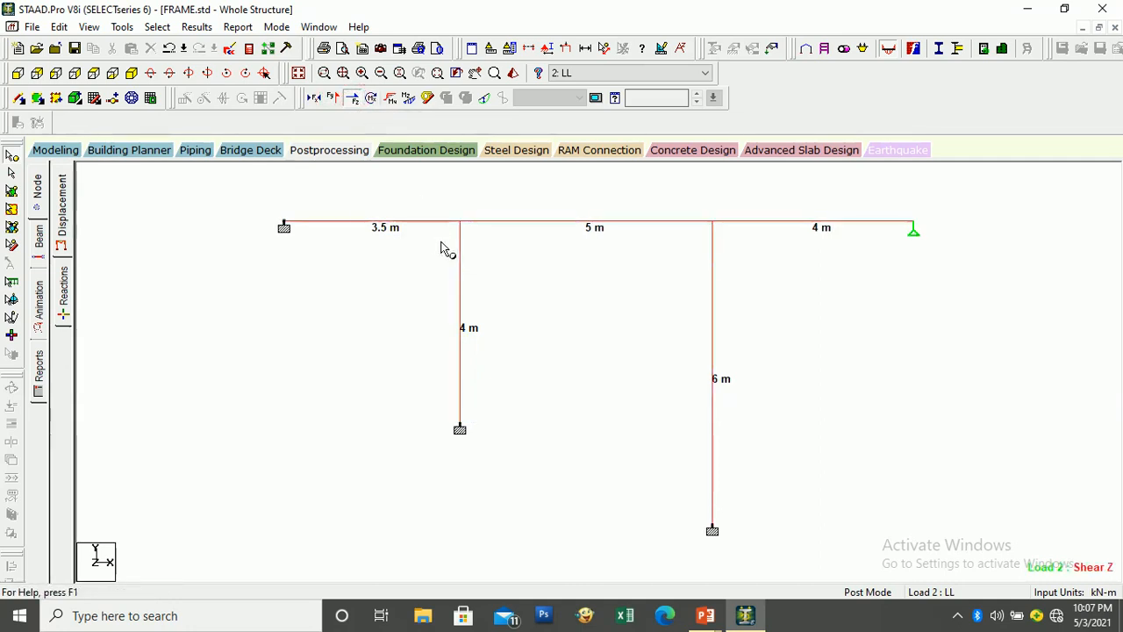
left_click(351, 99)
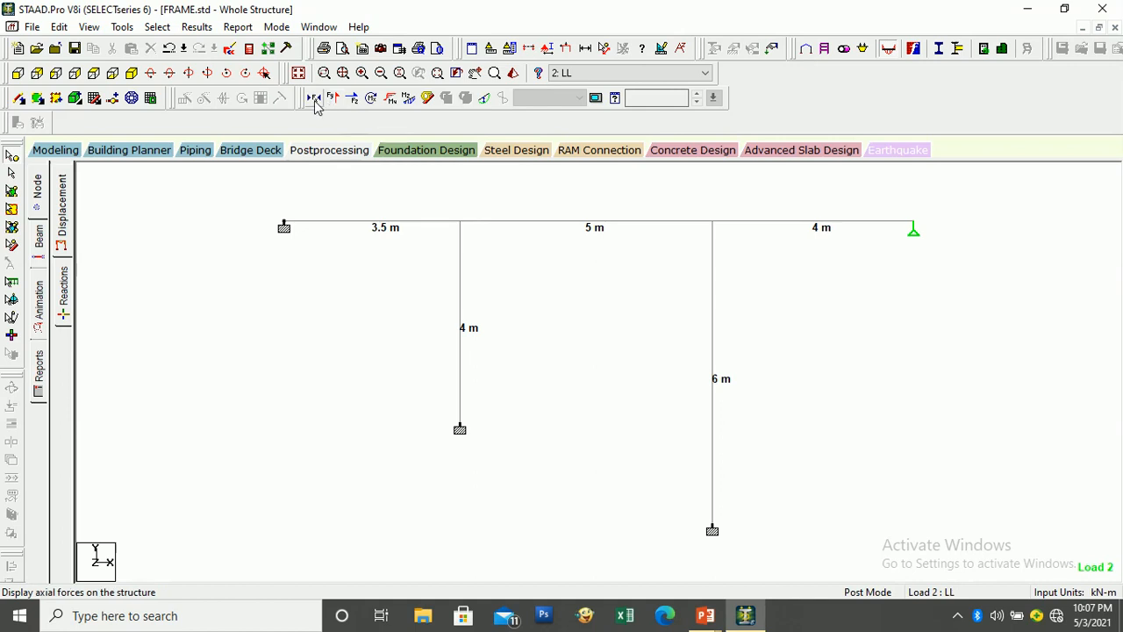
left_click(314, 99)
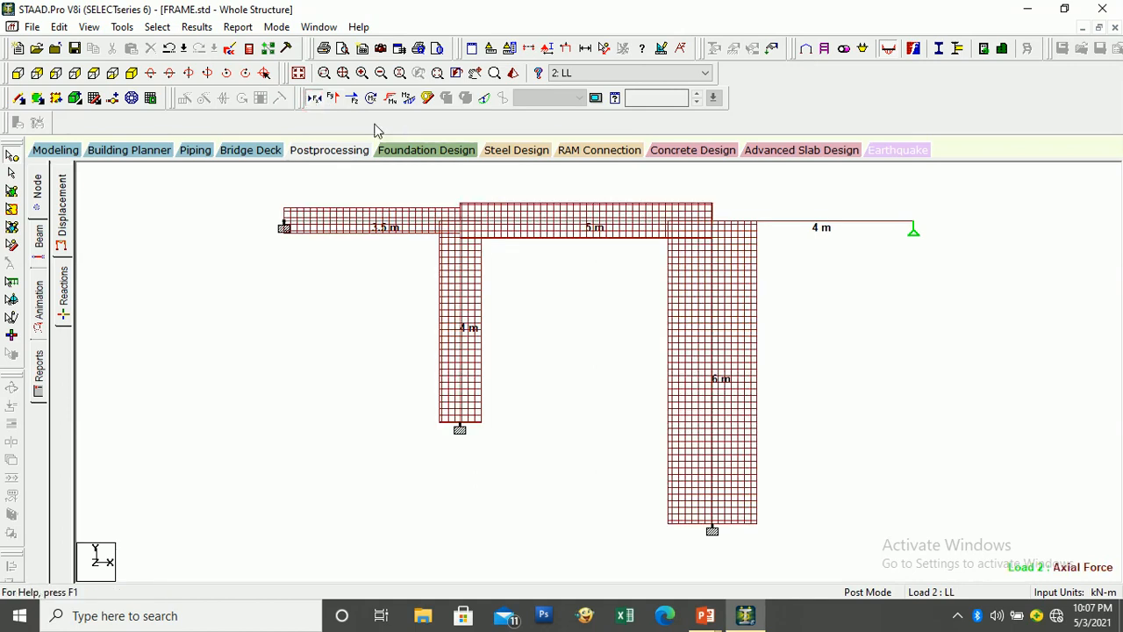
left_click(316, 99)
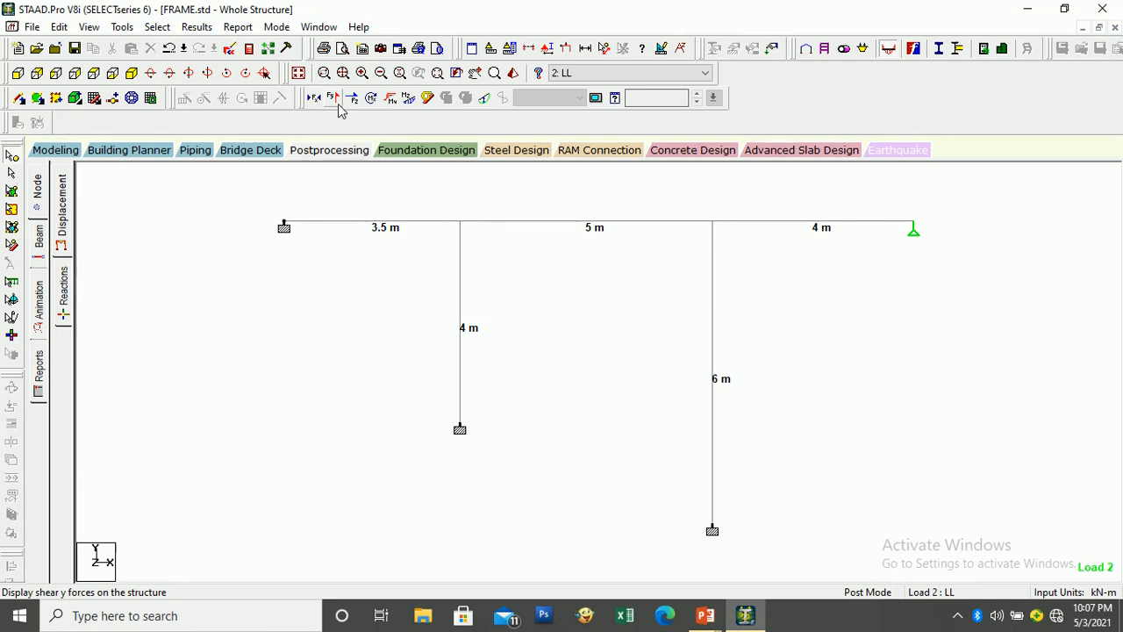
Step: Display the Shear Y diagram for LL and annotate the maximum shear values on all beams instead of the resultant displacements
left_click(335, 101)
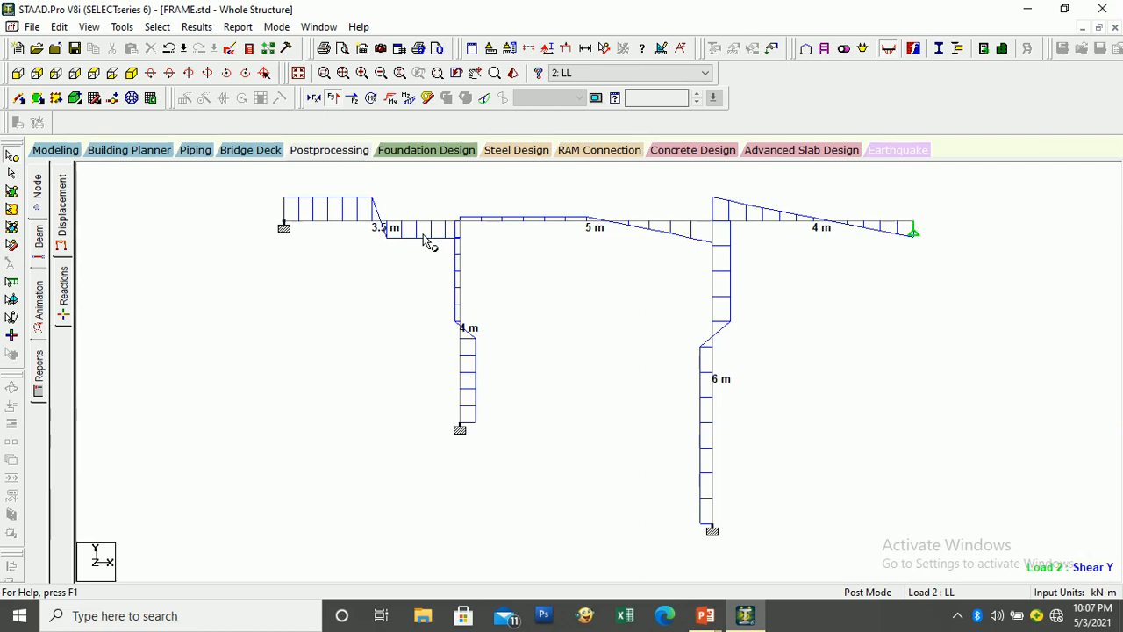
left_click(197, 27)
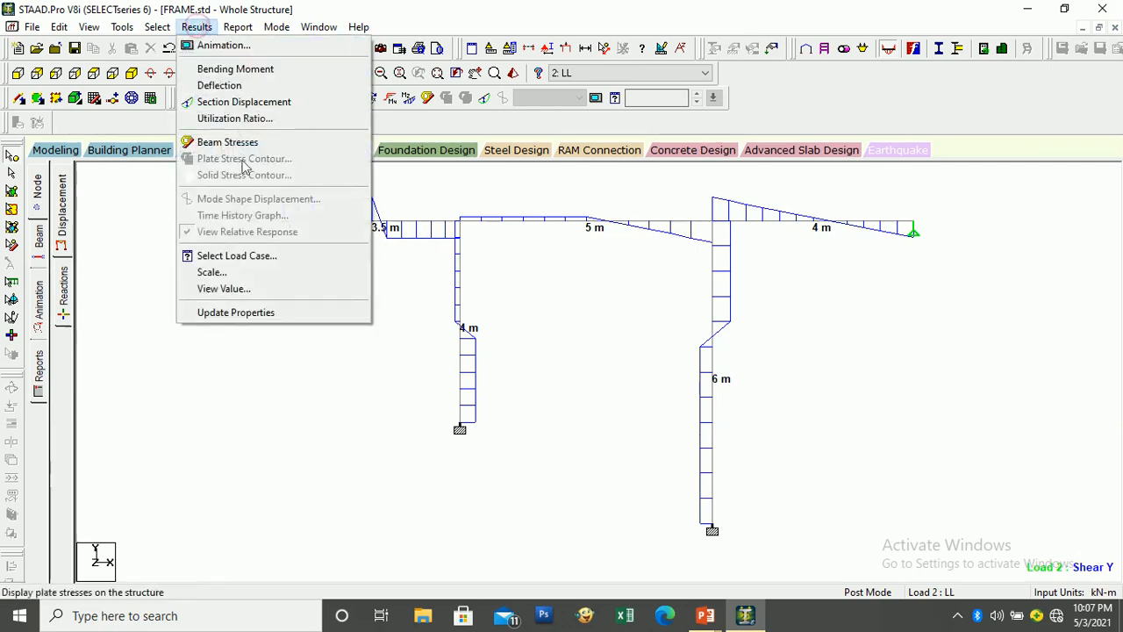
left_click(264, 290)
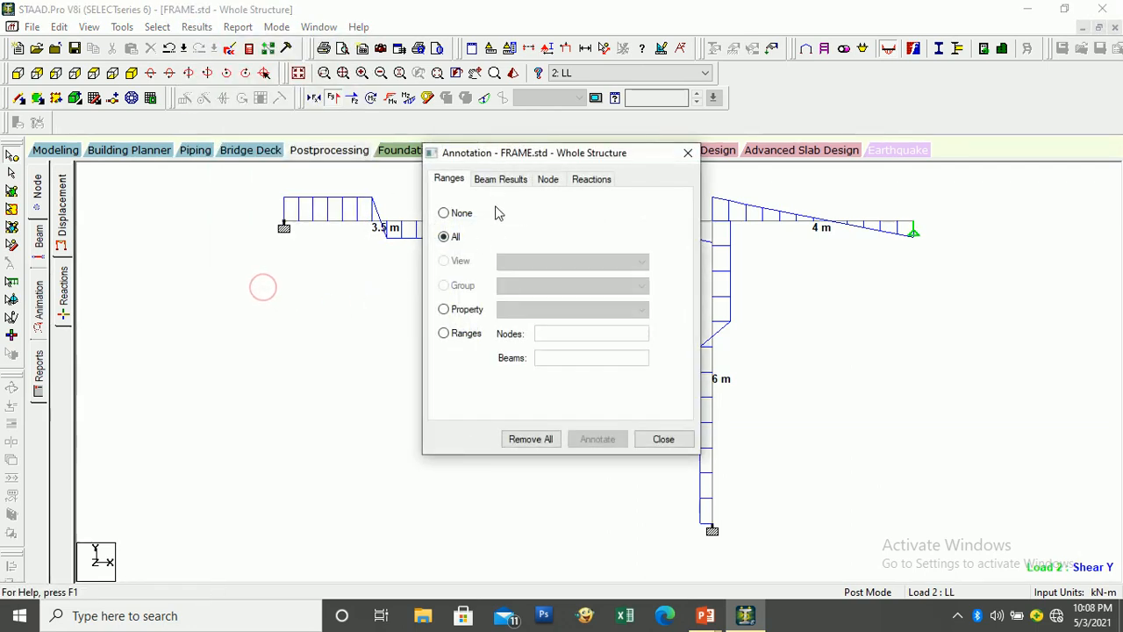
left_click(497, 180)
left_click(480, 347)
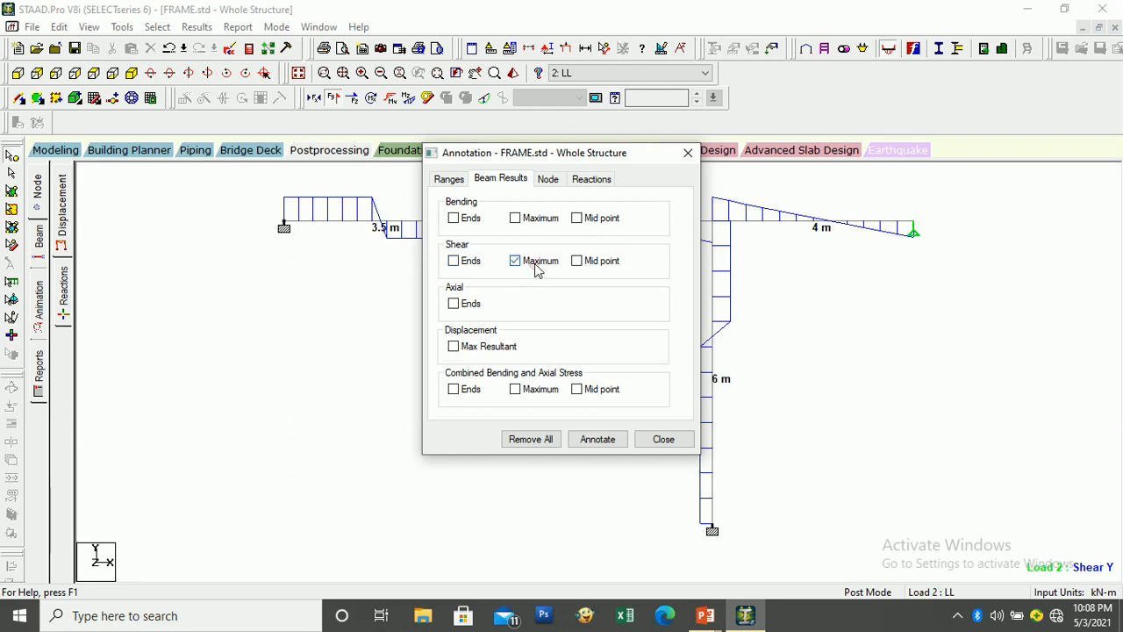
left_click(596, 439)
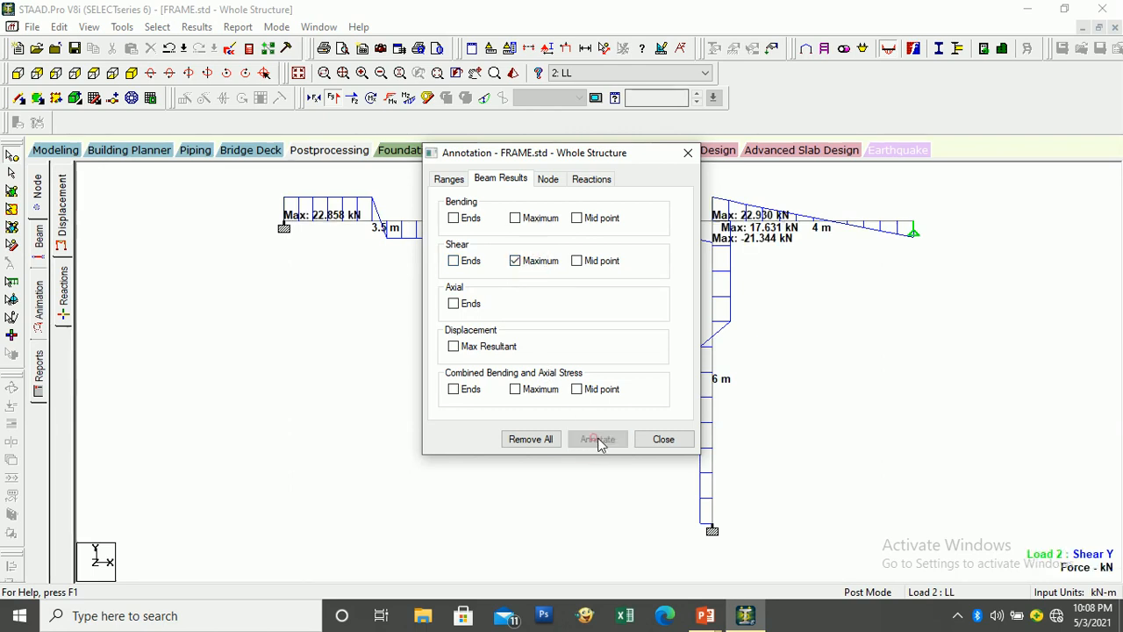
left_click(662, 439)
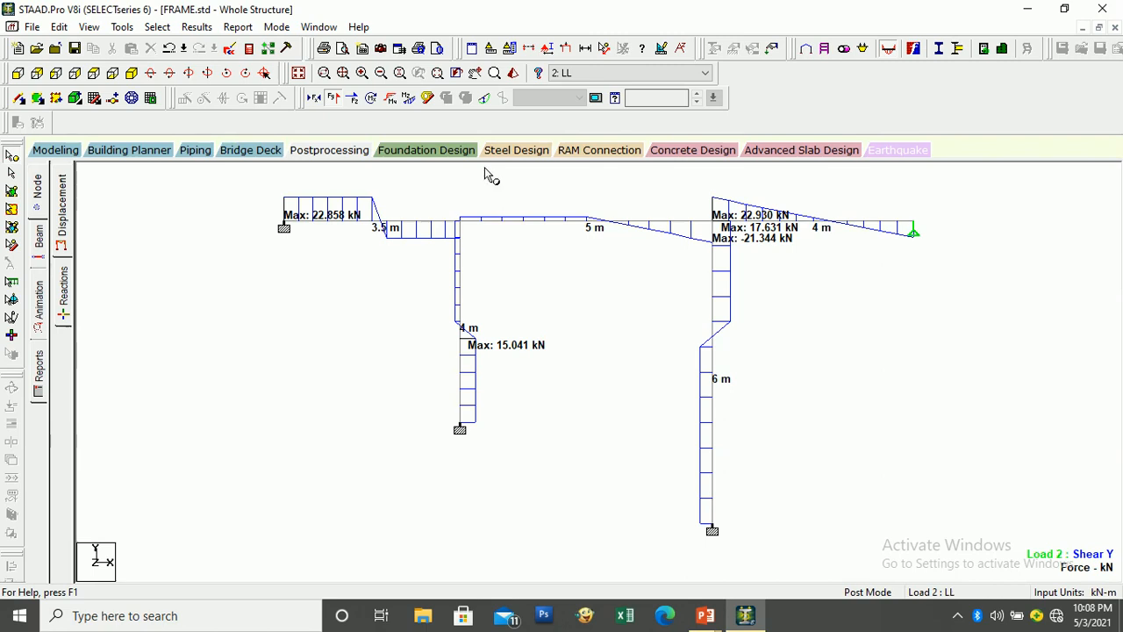
Step: Switch the Shear Y diagram to load case 3: COMB1 and capture a picture of it with the ID SFD
left_click(568, 78)
left_click(572, 103)
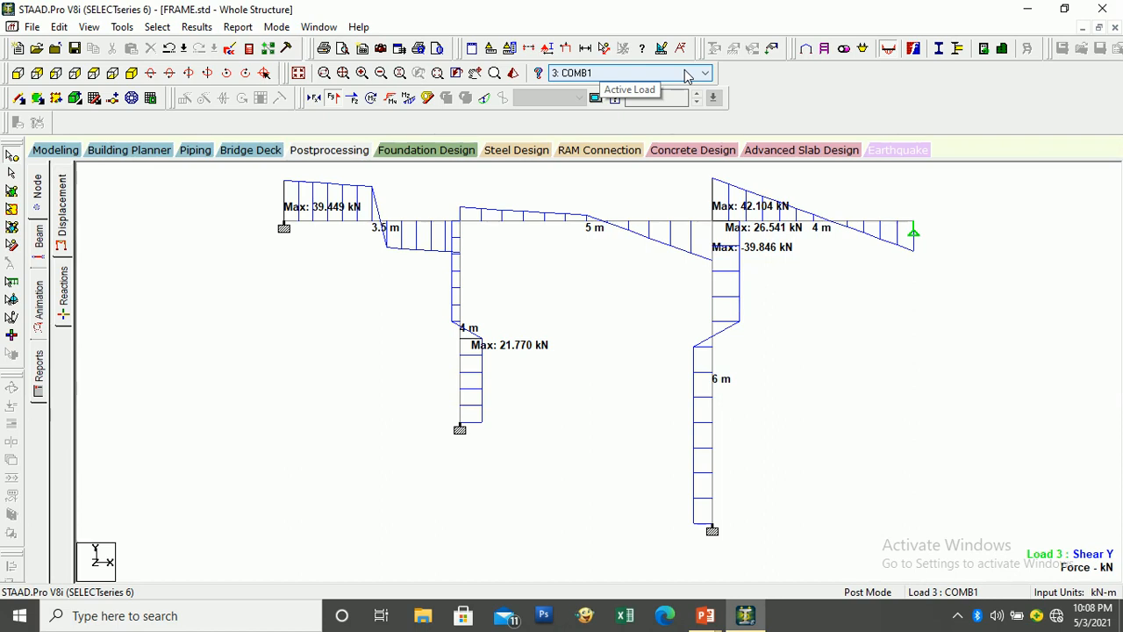
left_click(591, 75)
left_click(589, 110)
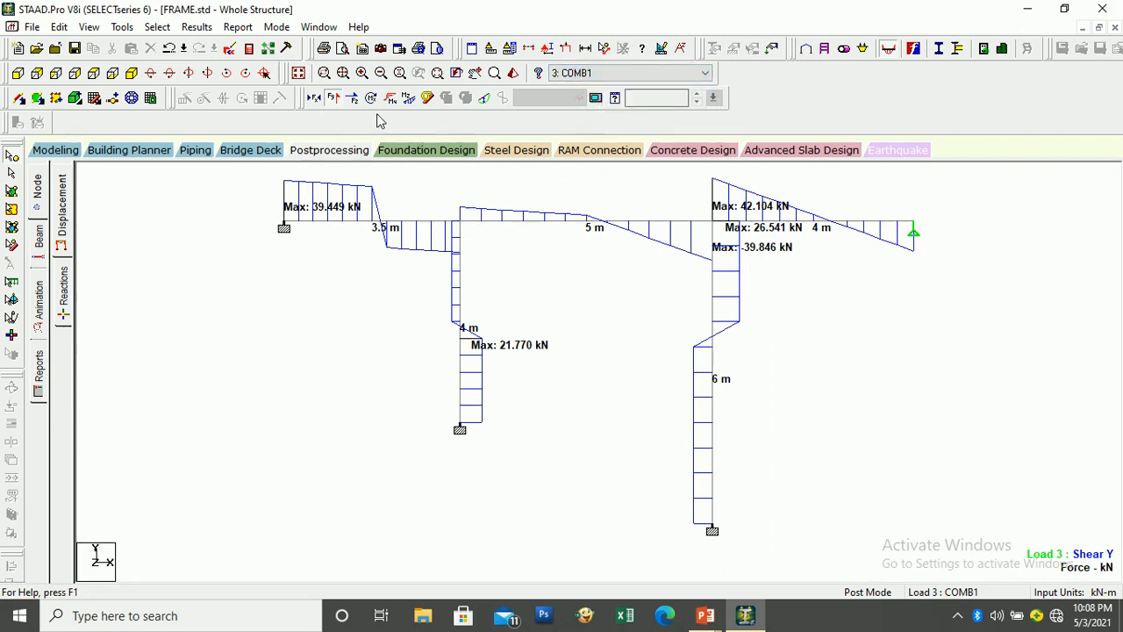
left_click(382, 48)
left_click_drag(500, 278, 432, 279)
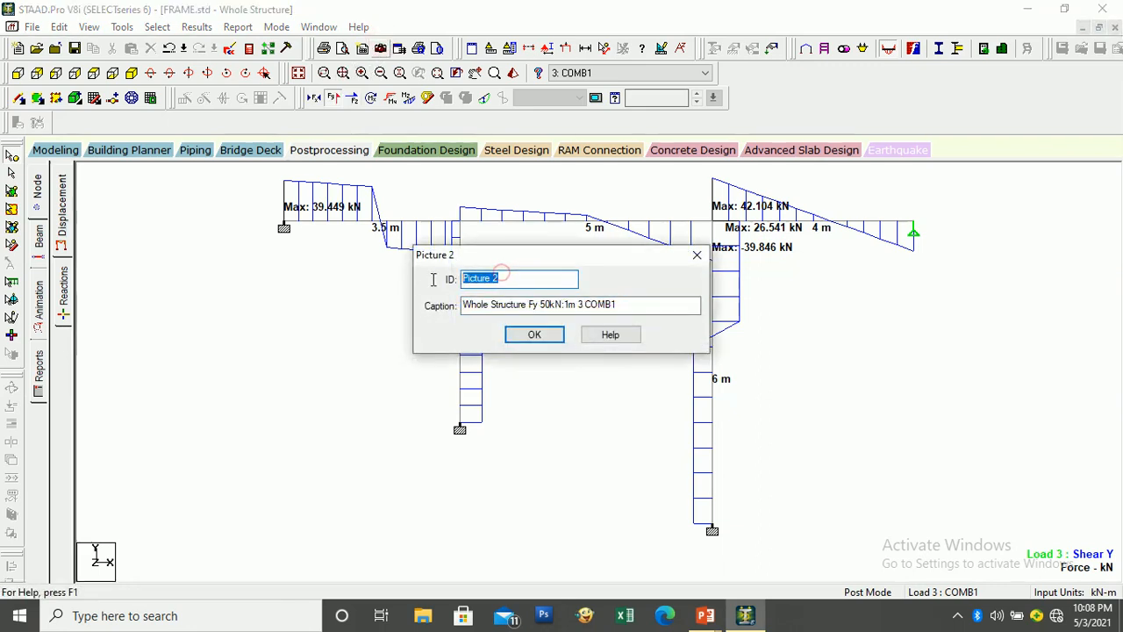
type("SF3")
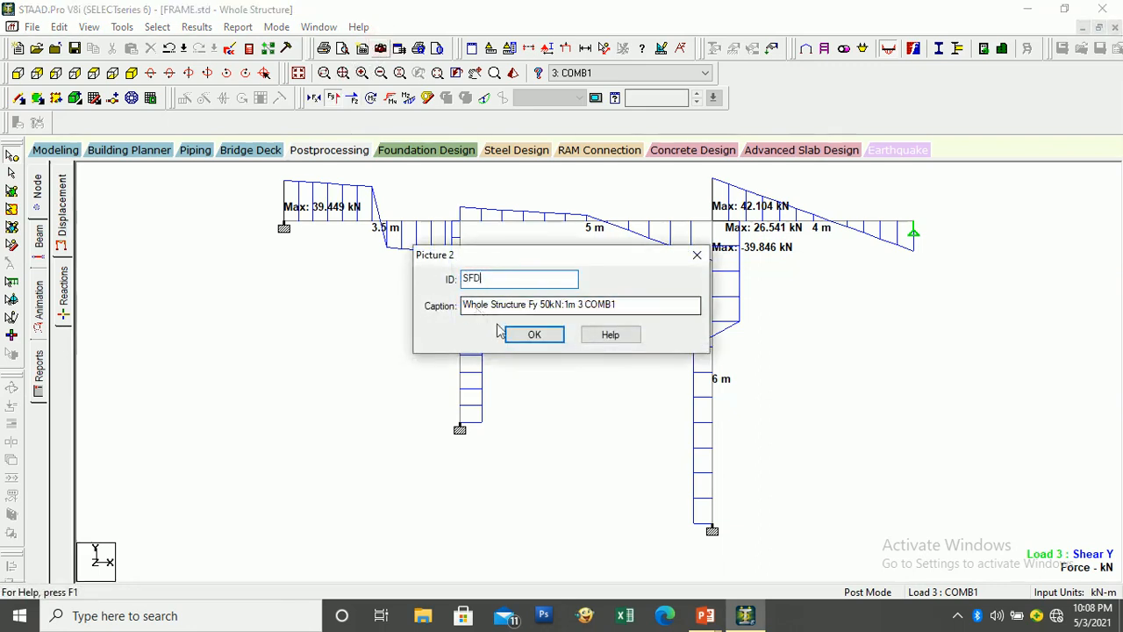
left_click(532, 334)
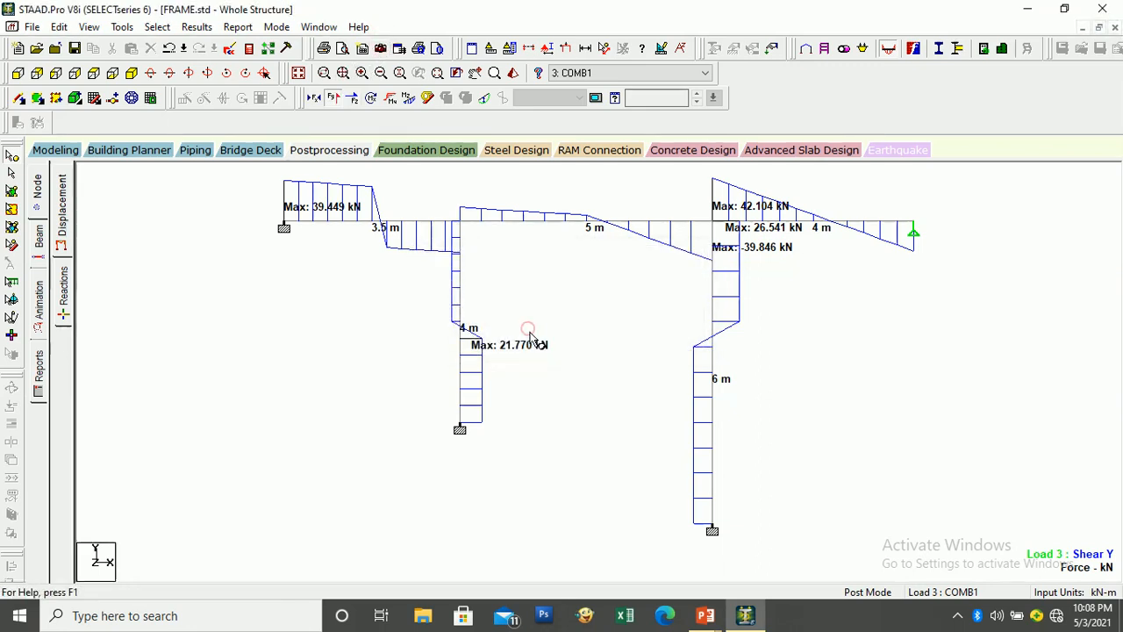
Step: Replace the Shear Y diagram with the displacement diagram and view it for LL, ending on COMB1
left_click(333, 97)
left_click(488, 102)
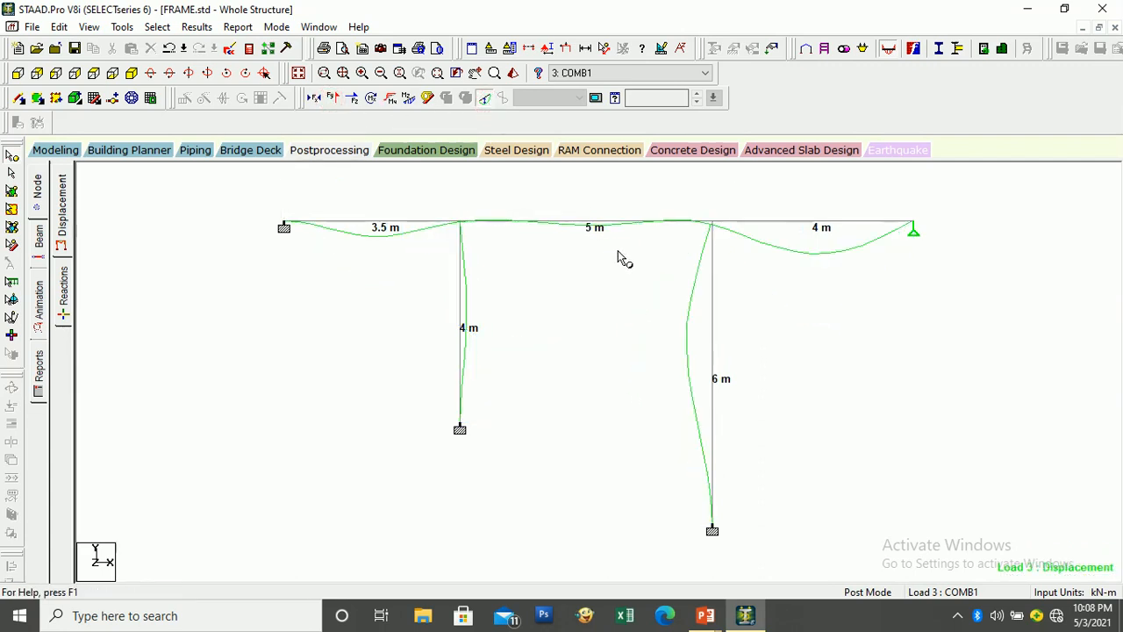
left_click(614, 72)
left_click(602, 98)
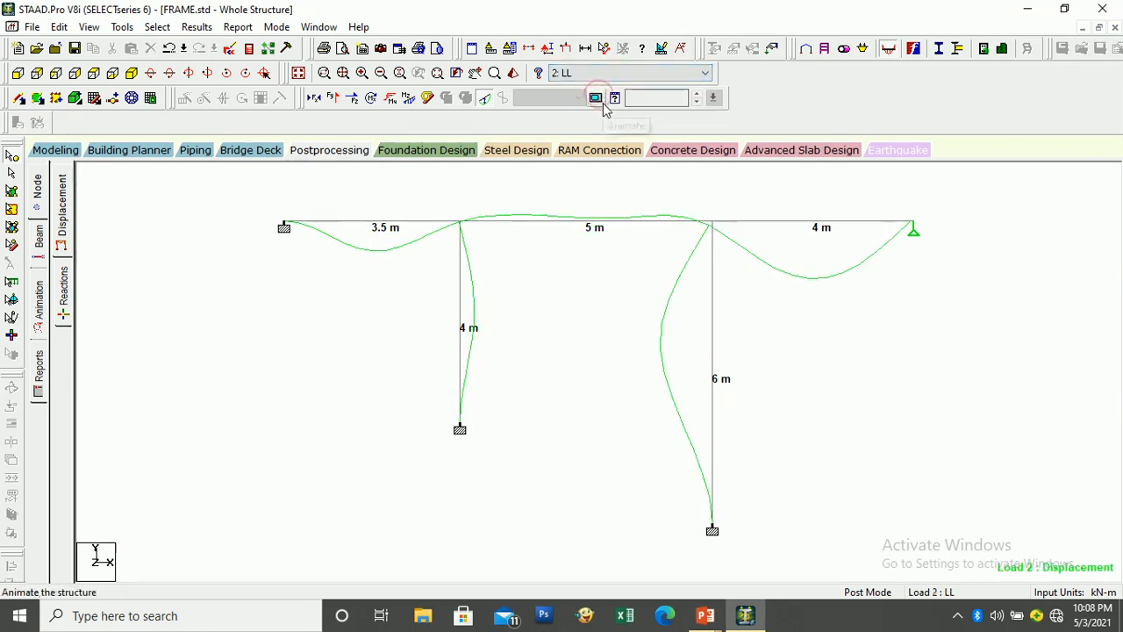
left_click(614, 73)
left_click(620, 109)
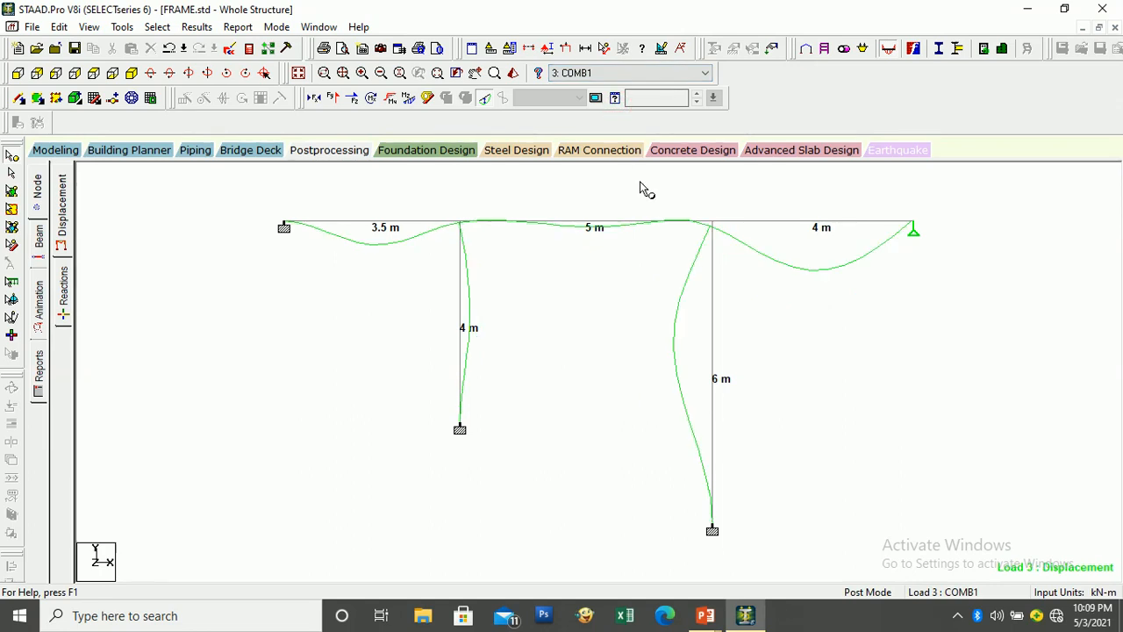
Step: Annotate the maximum resultant displacements on the COMB1 diagram instead of the maximum shear values
left_click(202, 27)
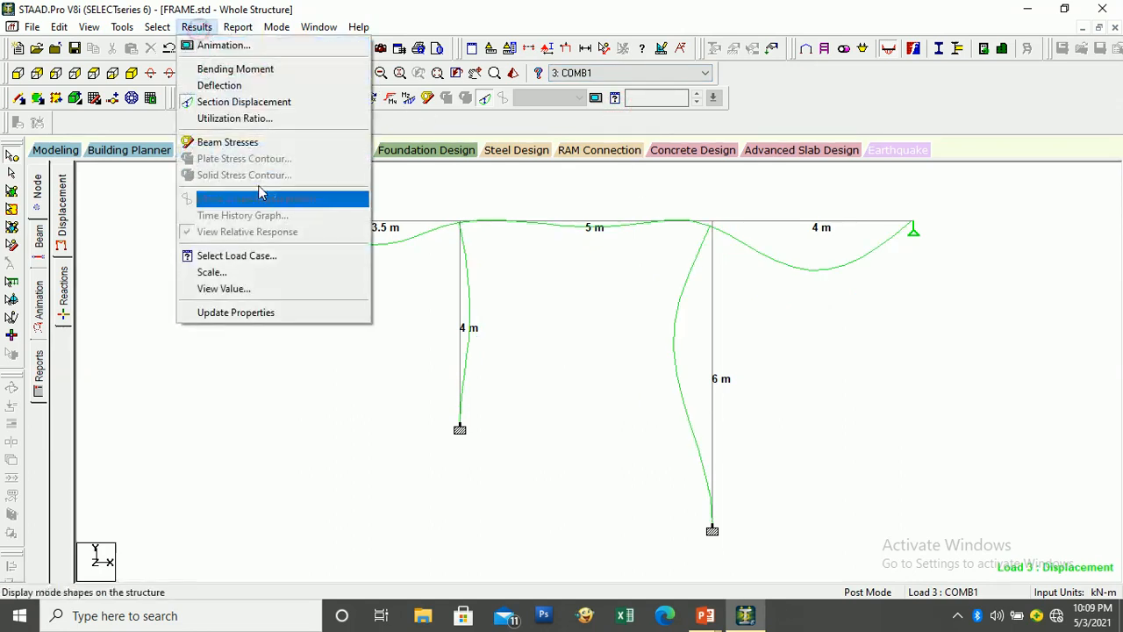
left_click(269, 292)
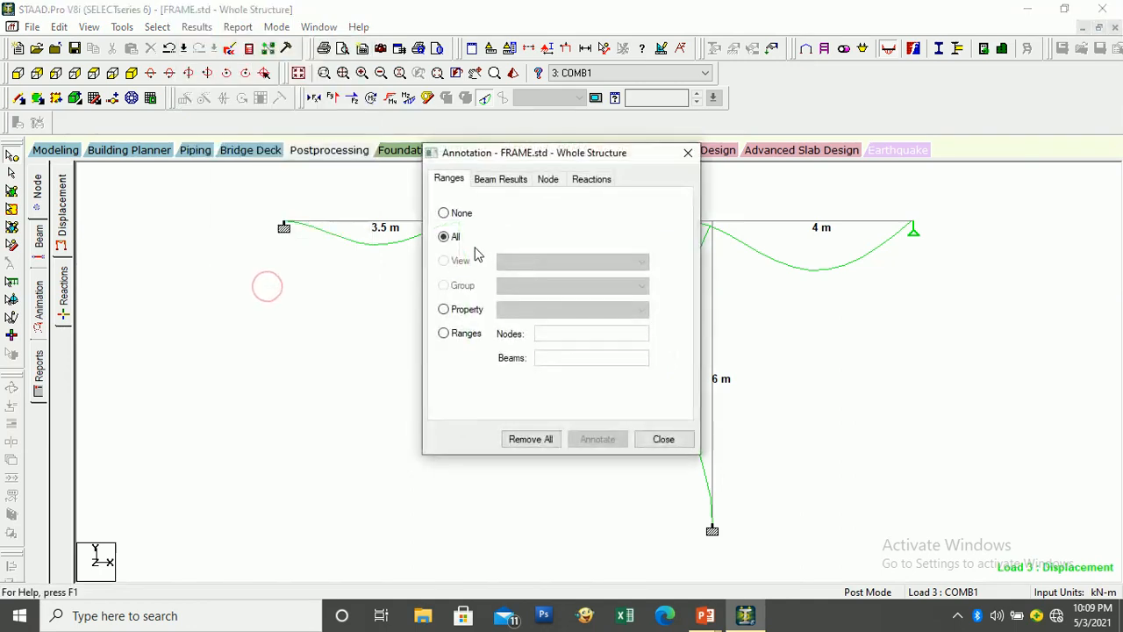
left_click(483, 178)
left_click(515, 260)
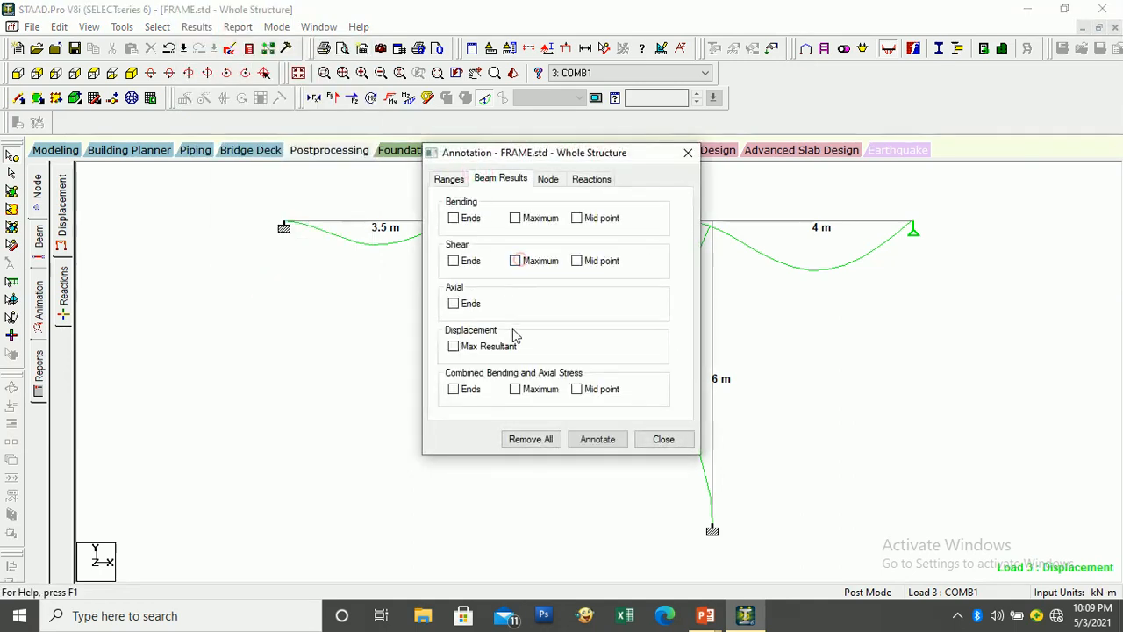
left_click(493, 351)
left_click(488, 346)
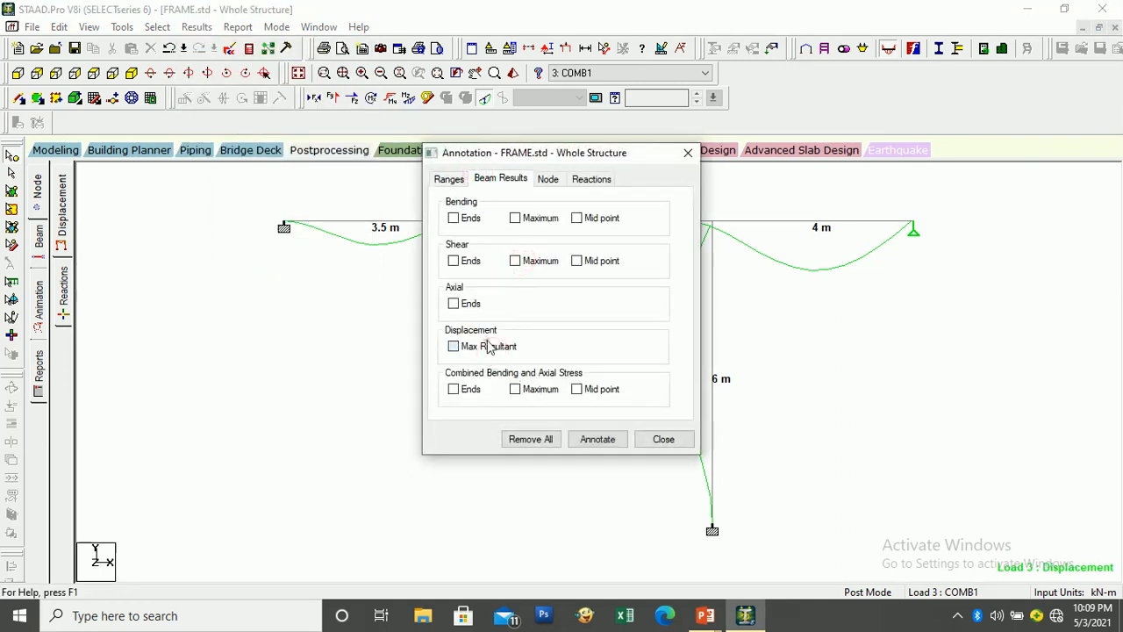
left_click(597, 439)
left_click(663, 439)
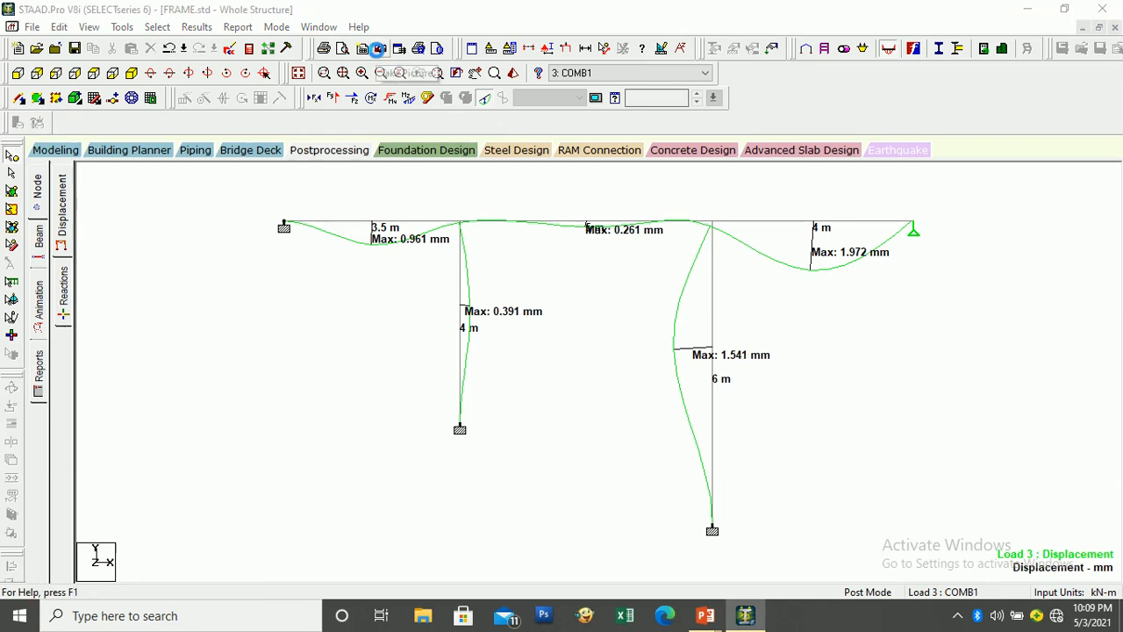
Step: Capture a picture of the annotated COMB1 displacement diagram with the ID DEF1
left_click(380, 47)
left_click_drag(507, 285, 446, 281)
type("DEF")
left_click(524, 334)
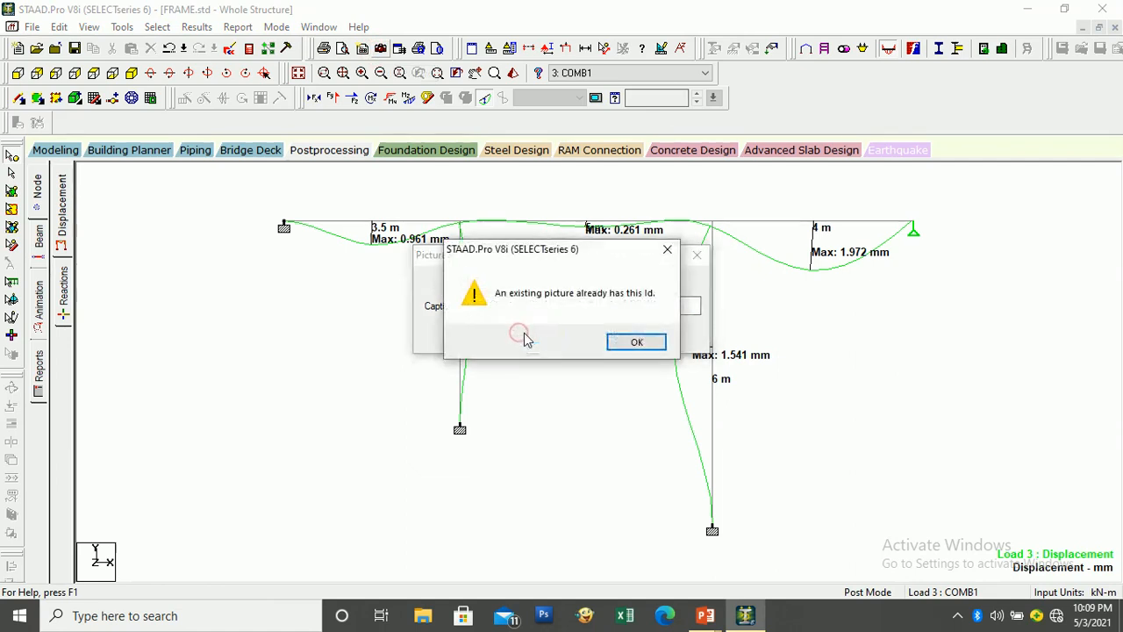
left_click(628, 343)
left_click(502, 283)
type("1")
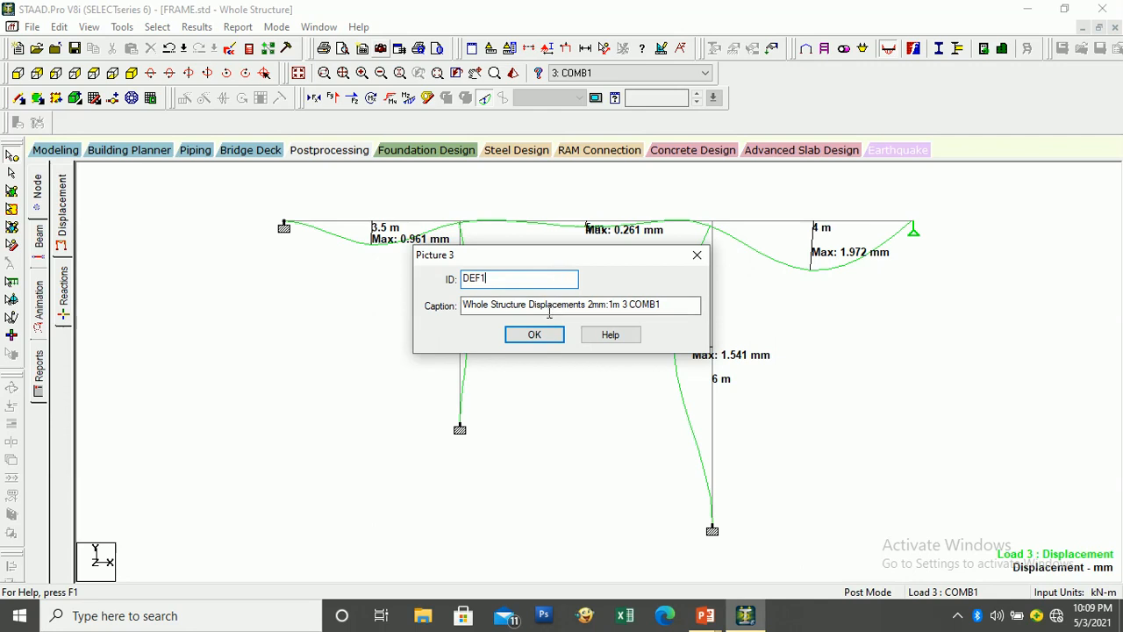
left_click(535, 335)
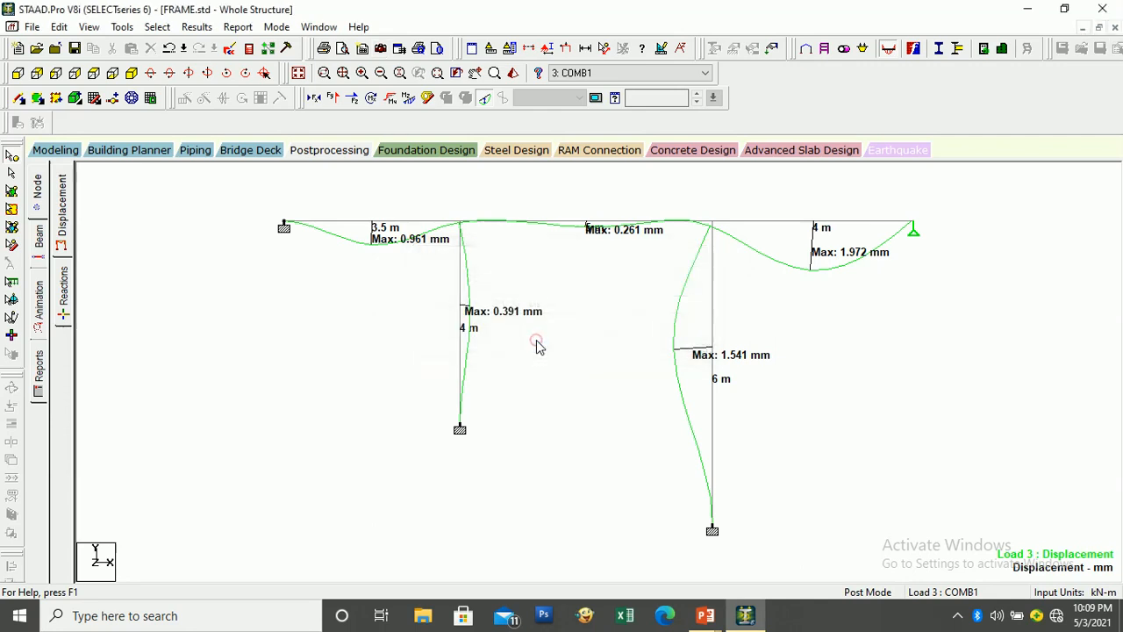
Step: Replace the displacement diagram with the Bending Z diagram for COMB1 and enlarge the diagram for readability
left_click(484, 98)
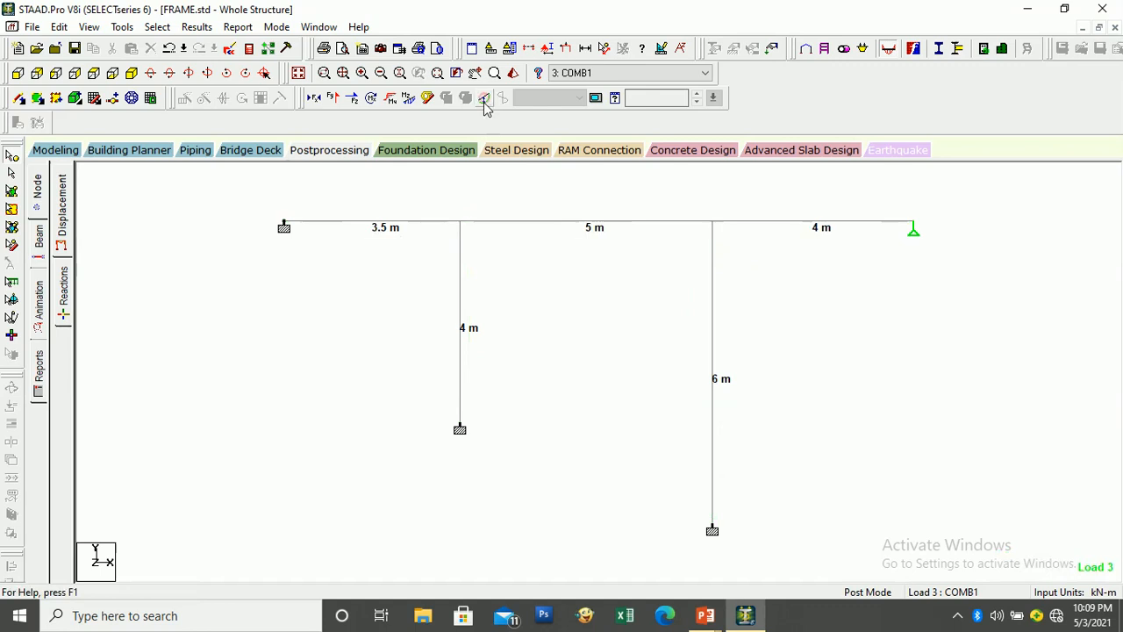
left_click(408, 101)
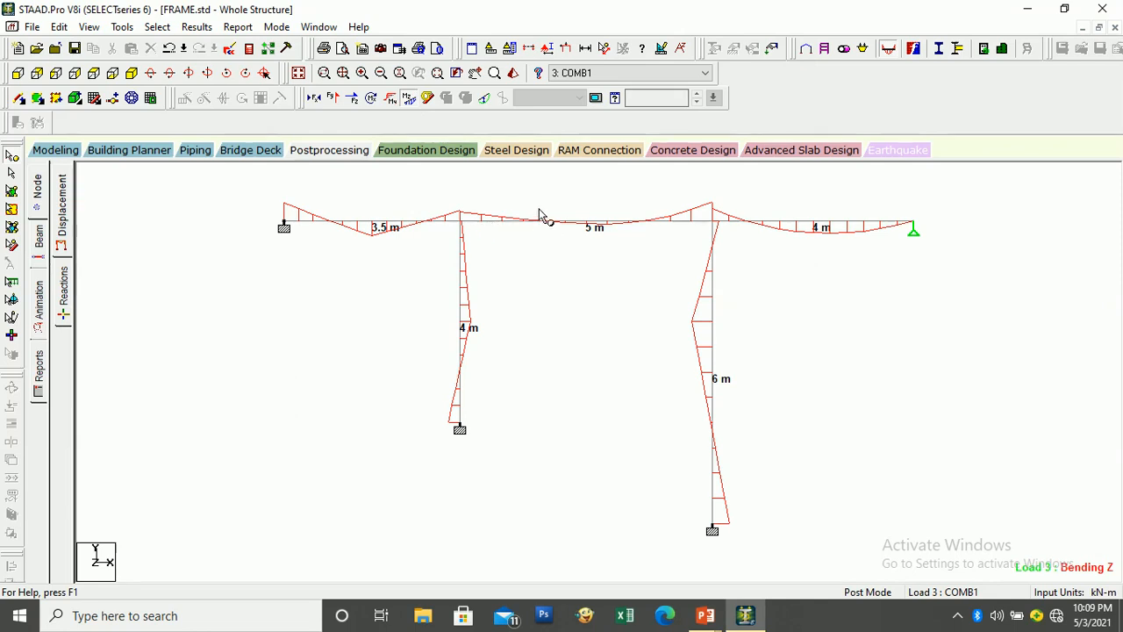
scroll(565, 179, "up", 2)
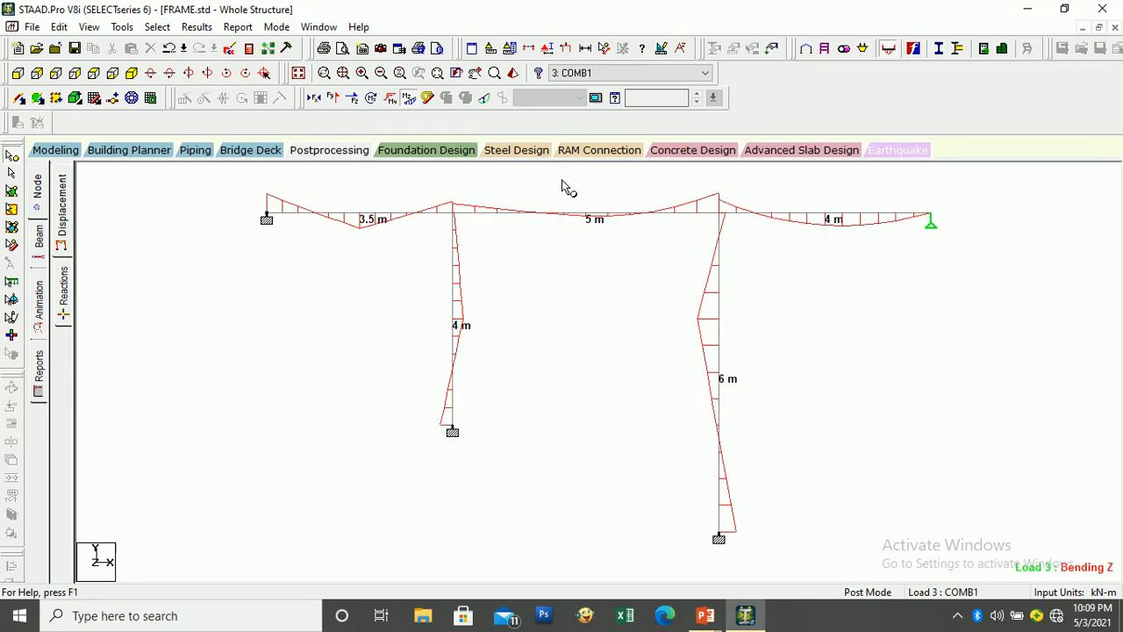
scroll(570, 241, "down", 2)
scroll(565, 200, "up", 1)
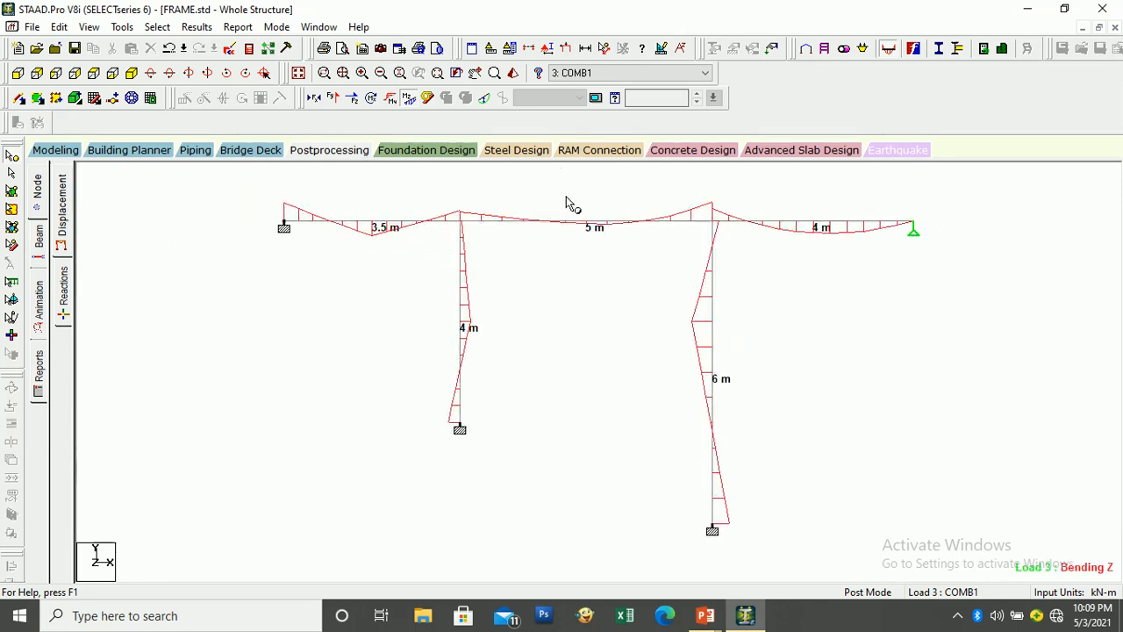
scroll(570, 206, "down", 1)
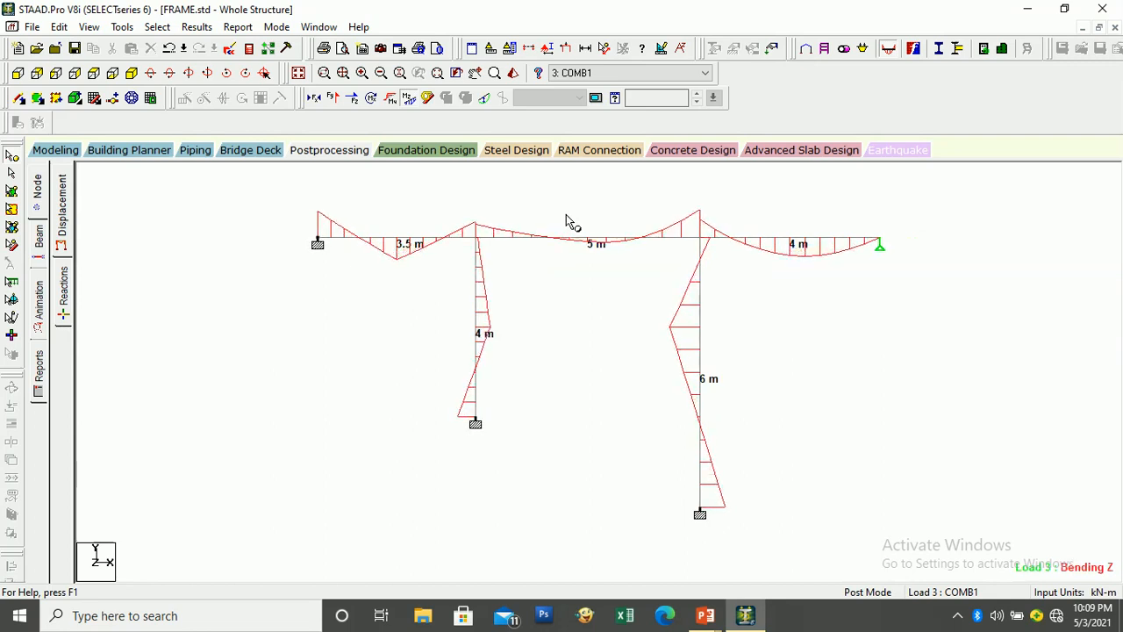
scroll(576, 209, "up", 1)
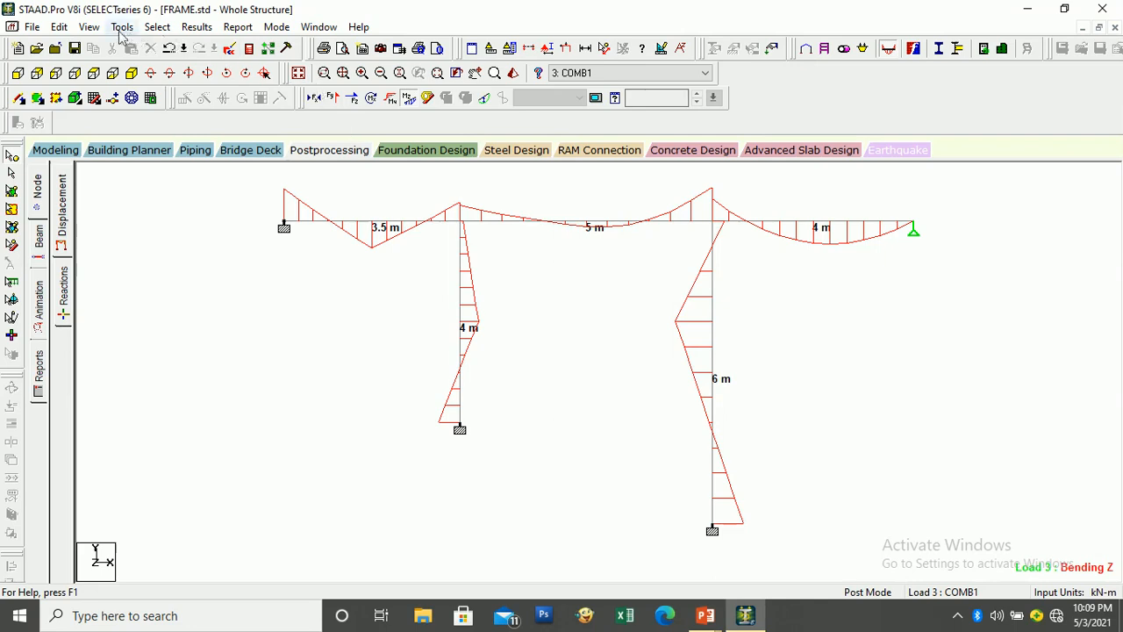
Step: Annotate the maximum bending moments on all members of the Bending Z diagram instead of the resultant displacements
left_click(196, 27)
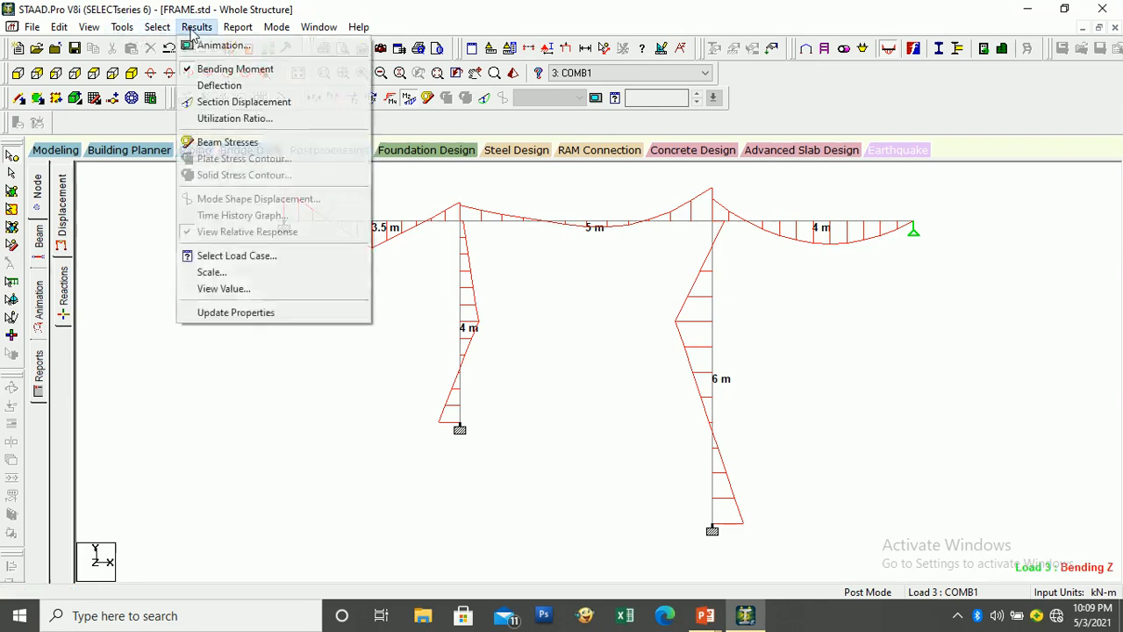
left_click(253, 288)
left_click(516, 178)
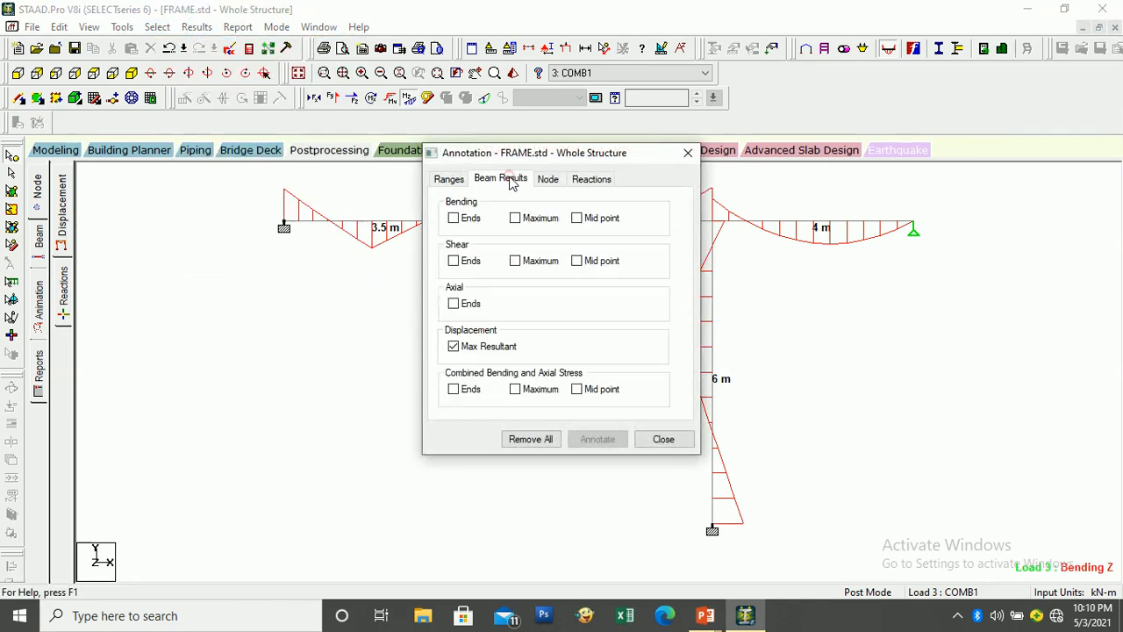
left_click(504, 348)
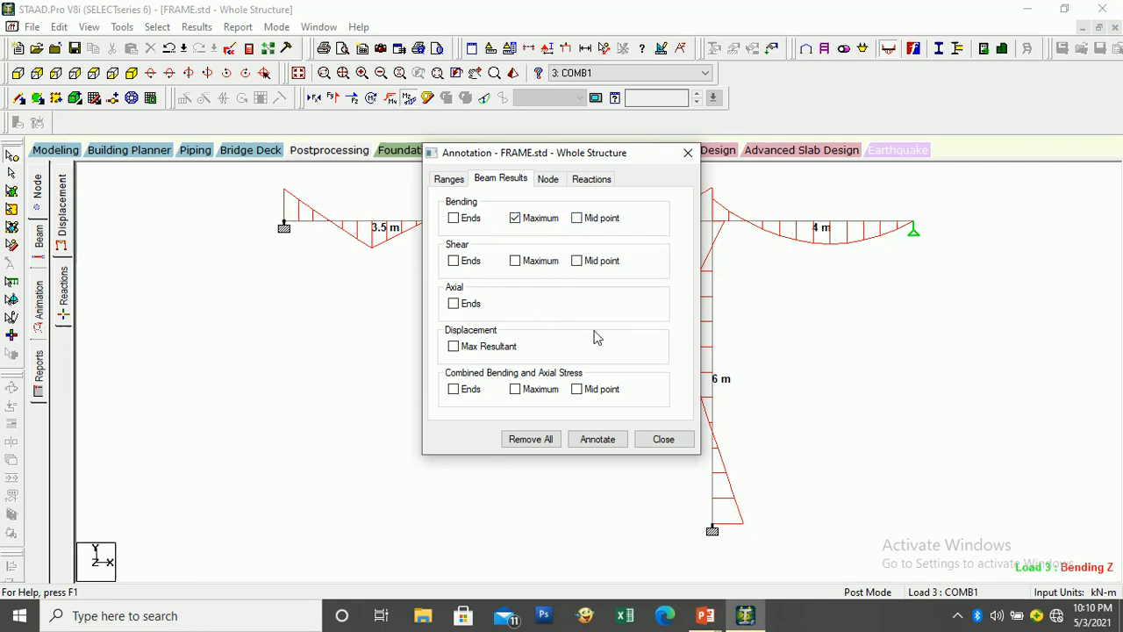
left_click(592, 446)
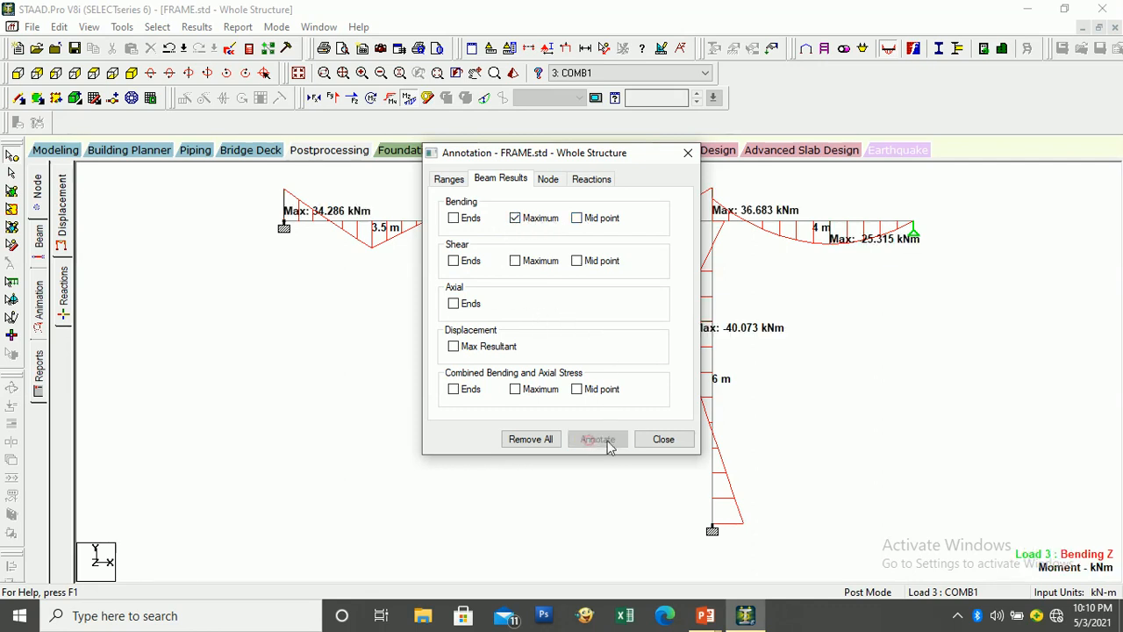
left_click(651, 441)
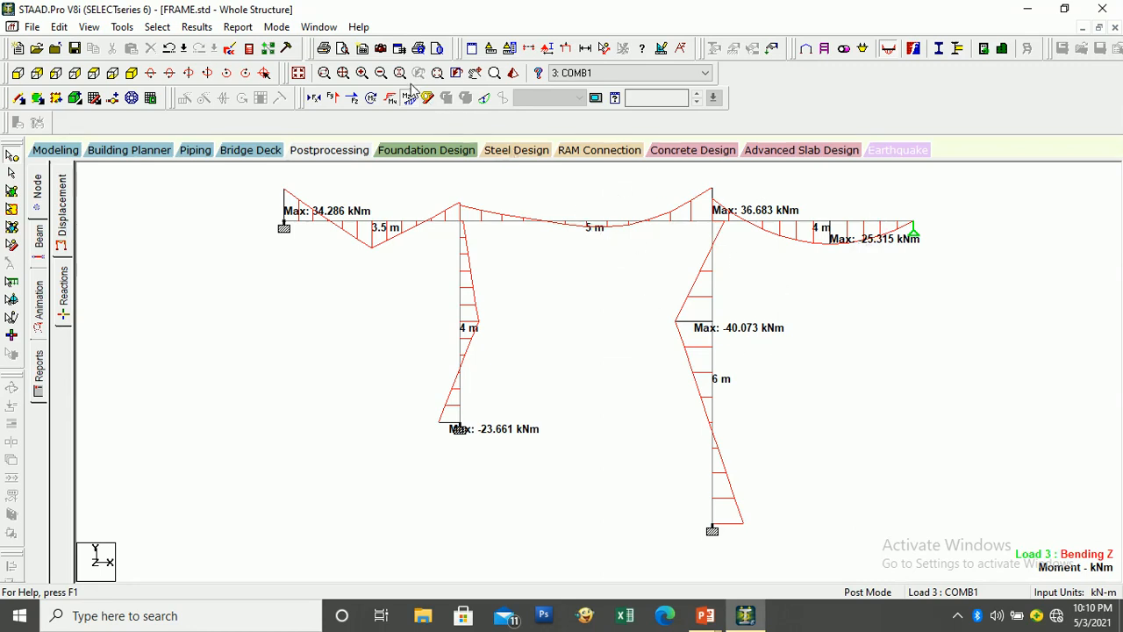
Step: Annotate the bending moments at the member ends instead of the maximum values on the COMB1 Bending Z diagram
left_click(381, 52)
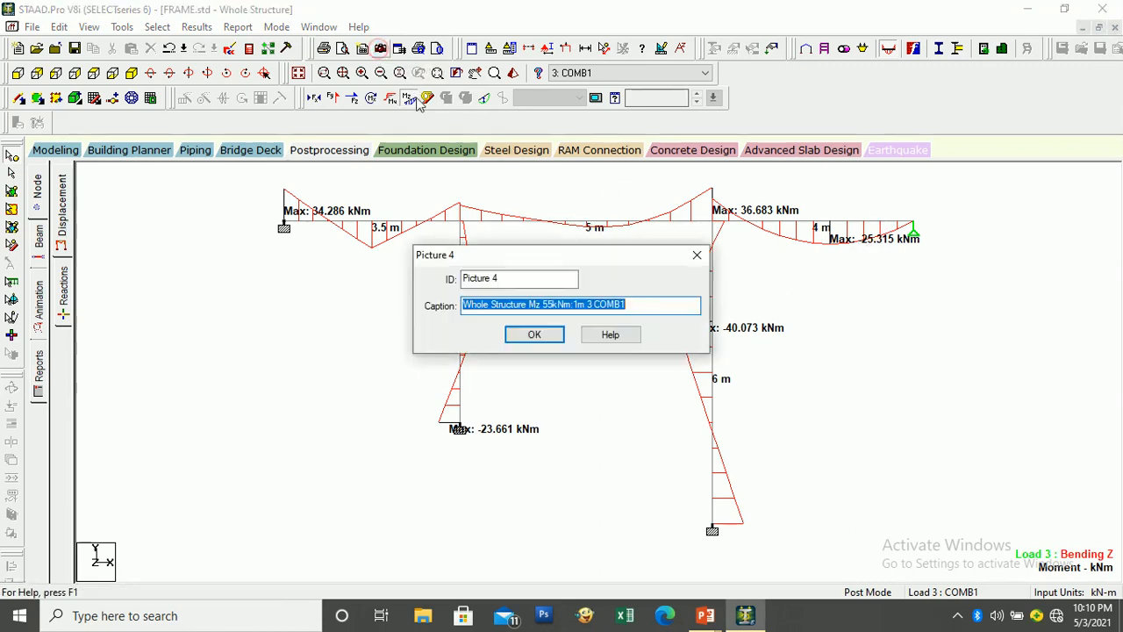
left_click(690, 256)
left_click(197, 26)
left_click(229, 290)
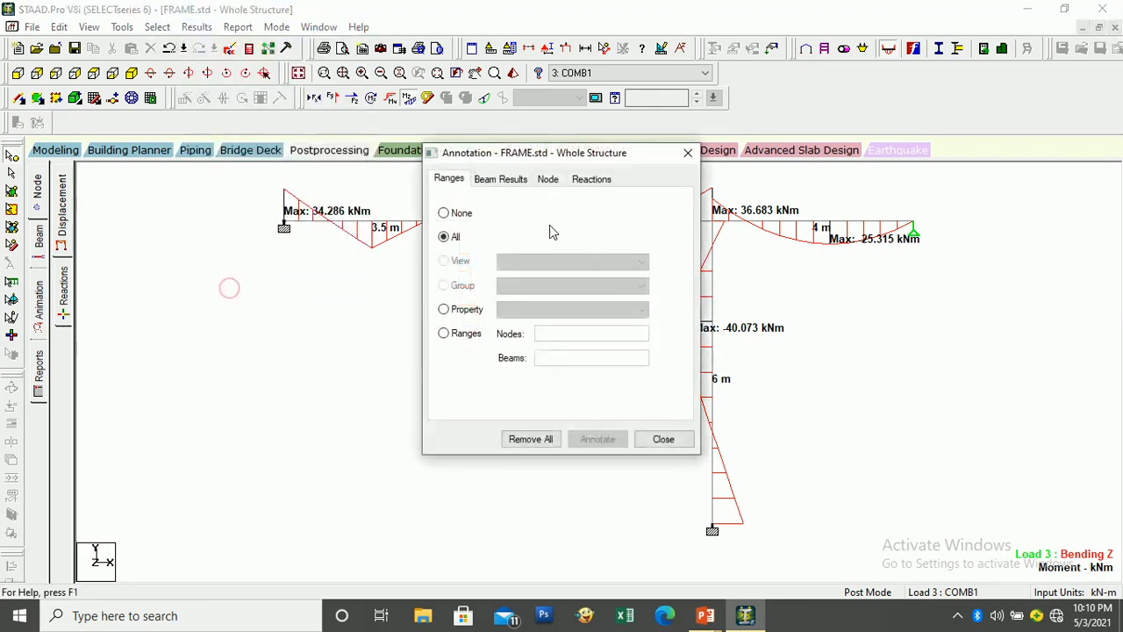
left_click(501, 179)
left_click(519, 222)
left_click(524, 226)
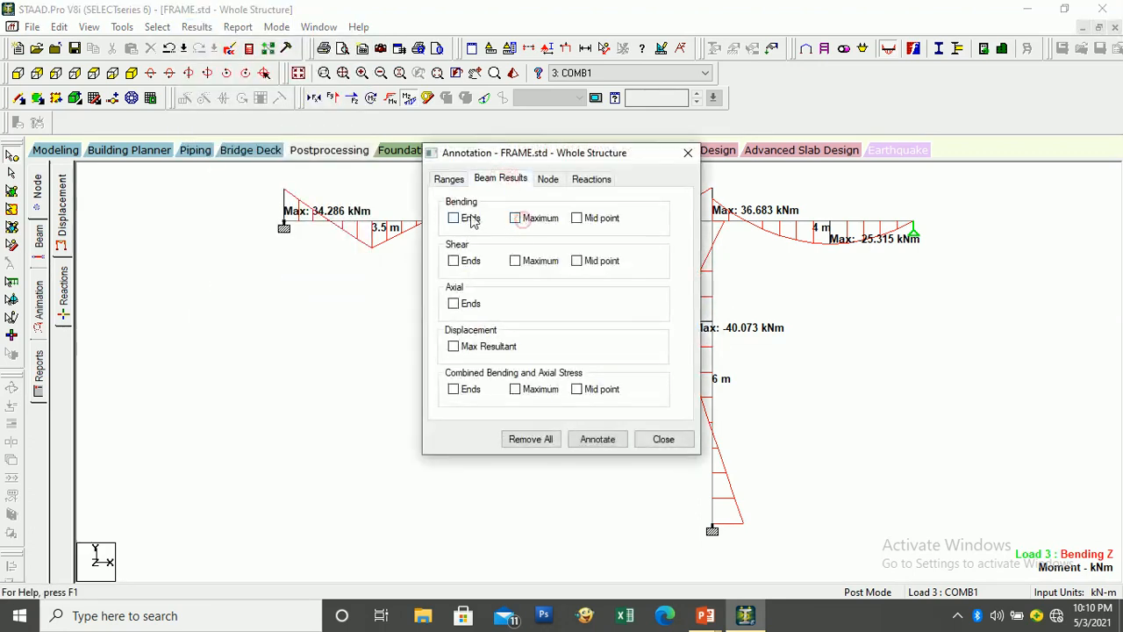
left_click(455, 218)
left_click(596, 438)
left_click(663, 439)
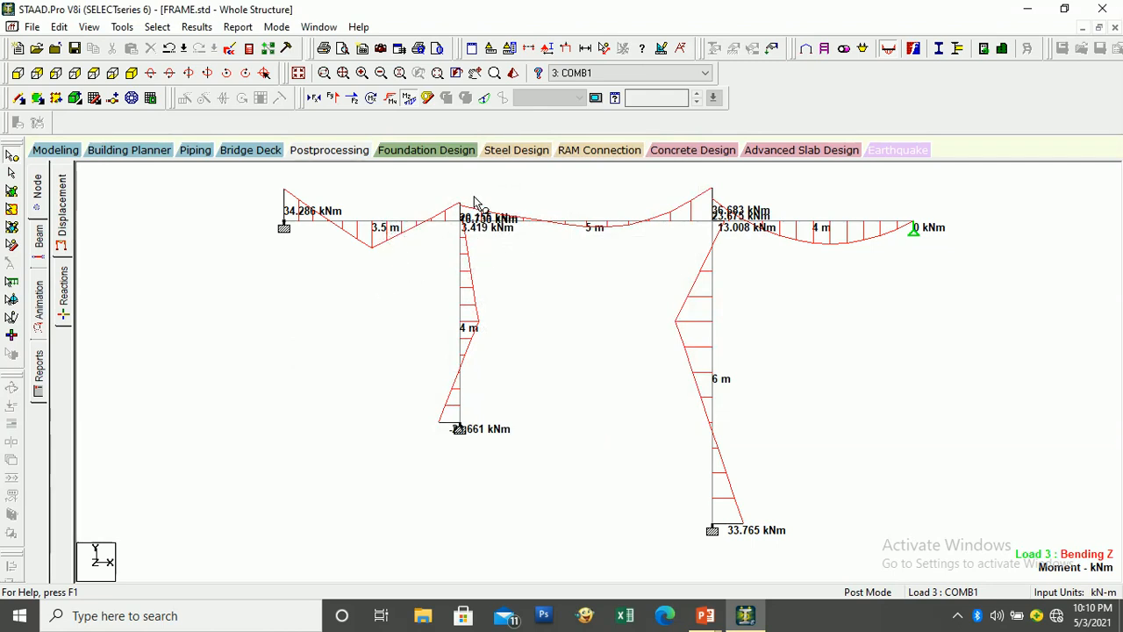
Step: Switch the Bending Z diagram's annotation from member-end moments back to maximum bending moments
left_click(197, 26)
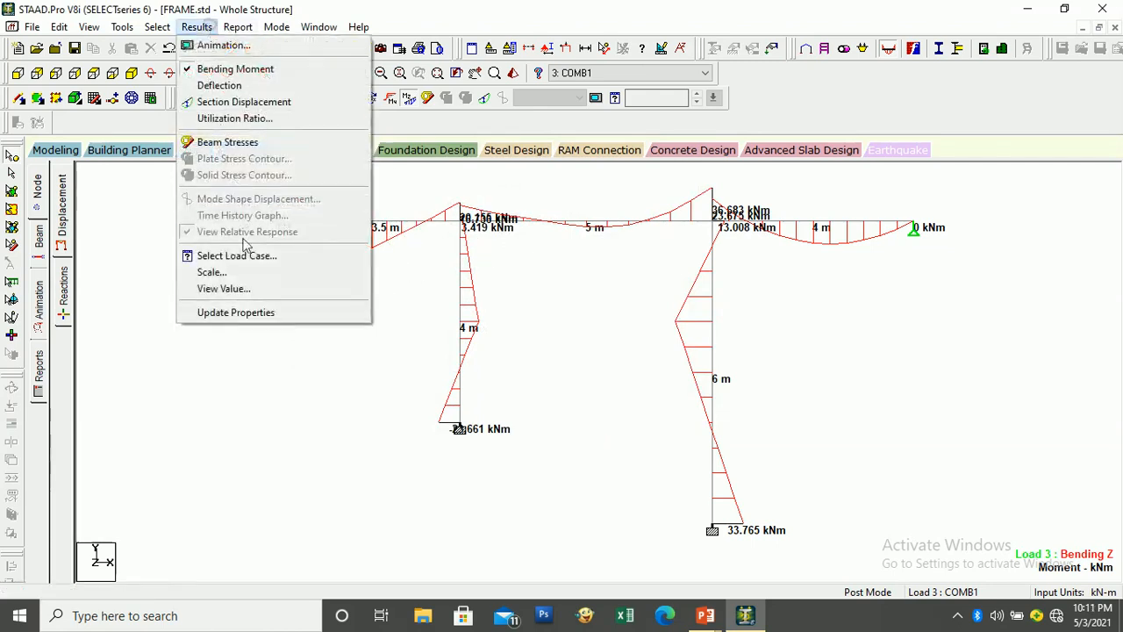
left_click(253, 290)
left_click(492, 186)
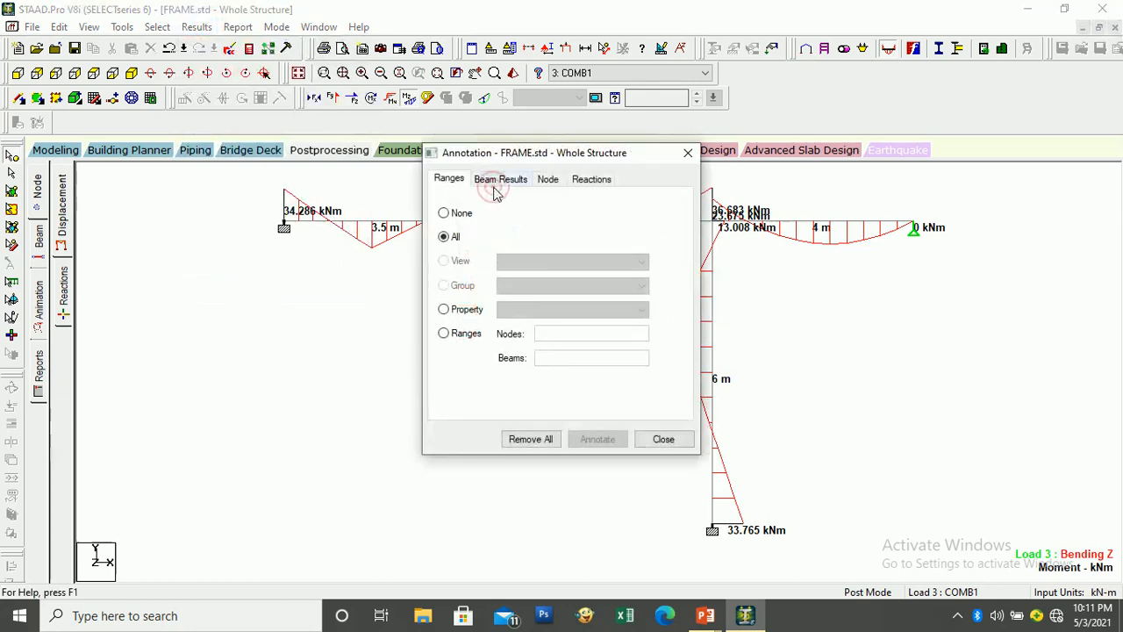
left_click(465, 217)
left_click(516, 217)
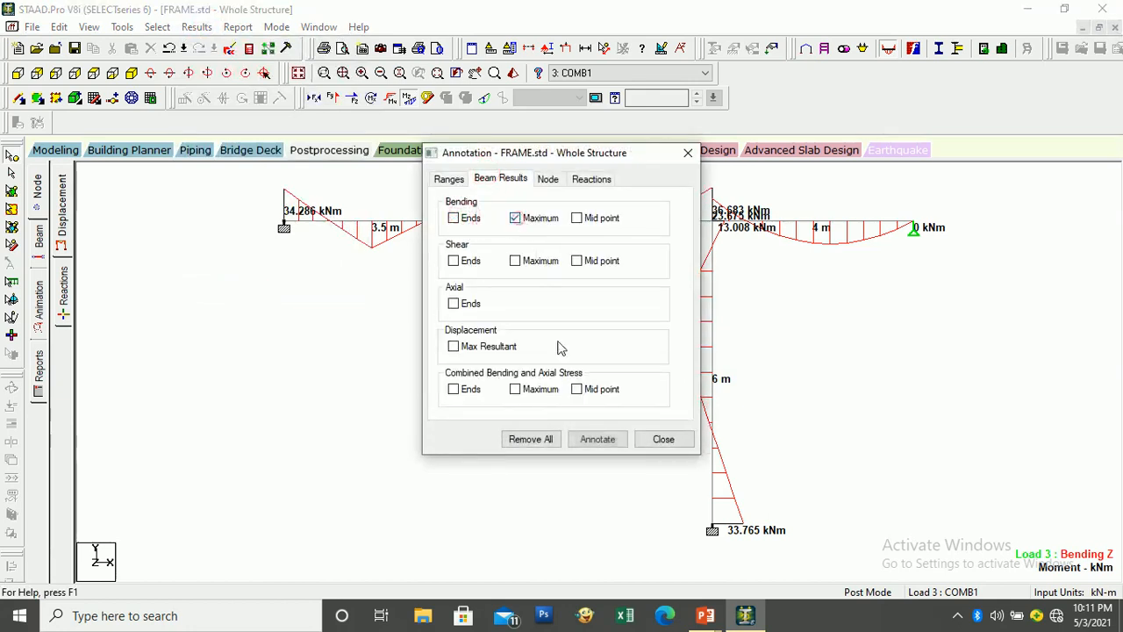
left_click(597, 441)
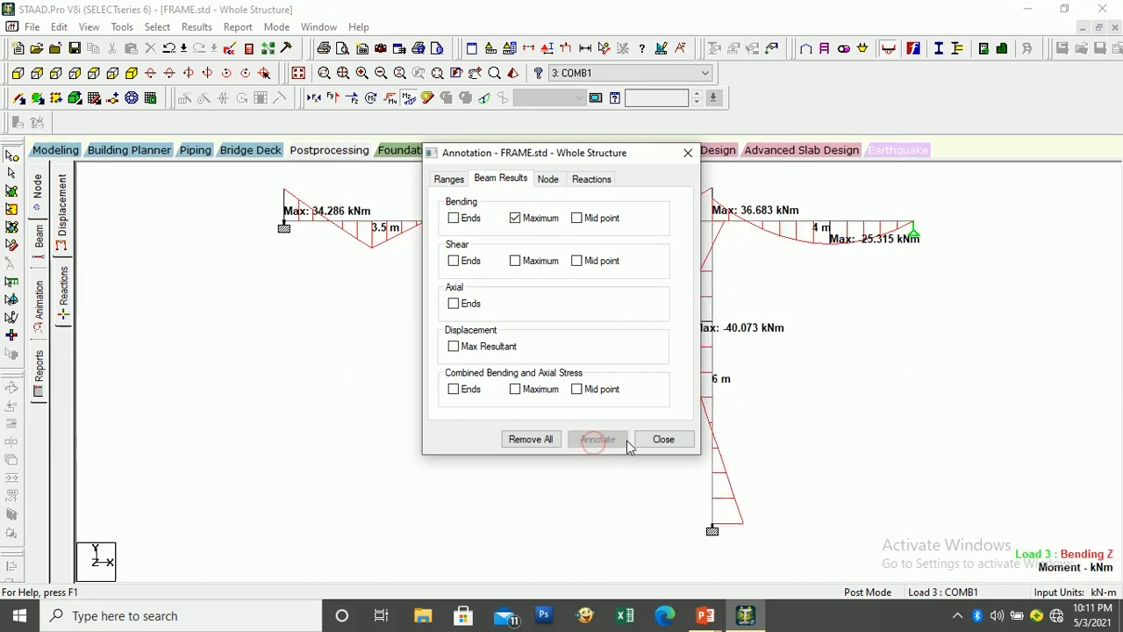
left_click(660, 438)
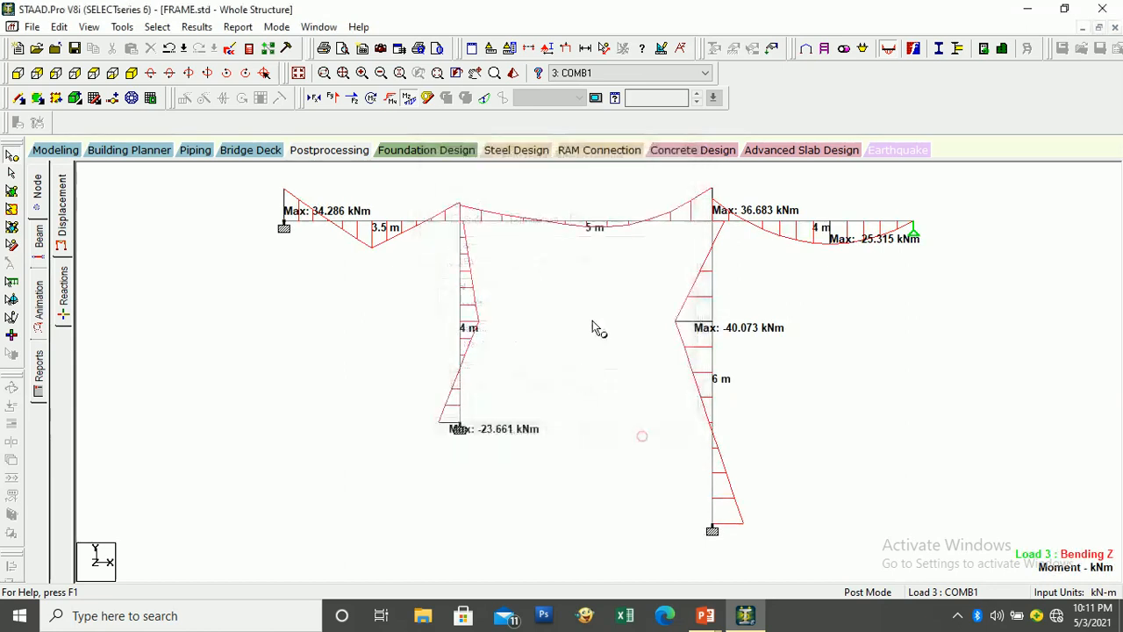
Step: Capture a picture of the annotated COMB1 bending moment diagram with the ID BMD
left_click(380, 49)
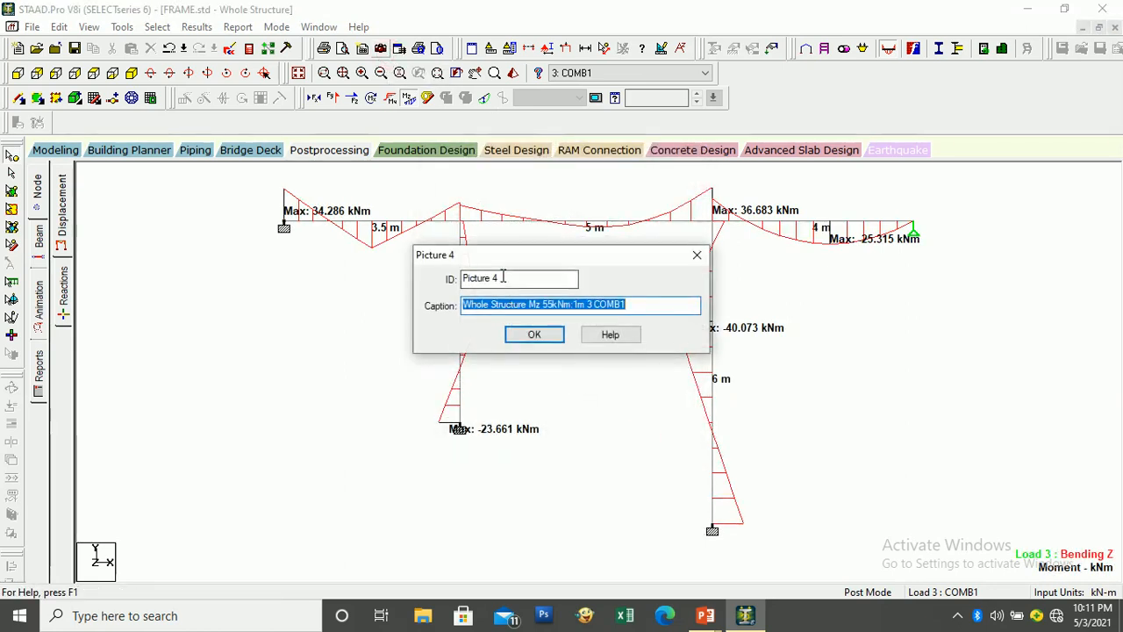
left_click(502, 277)
type("BMD")
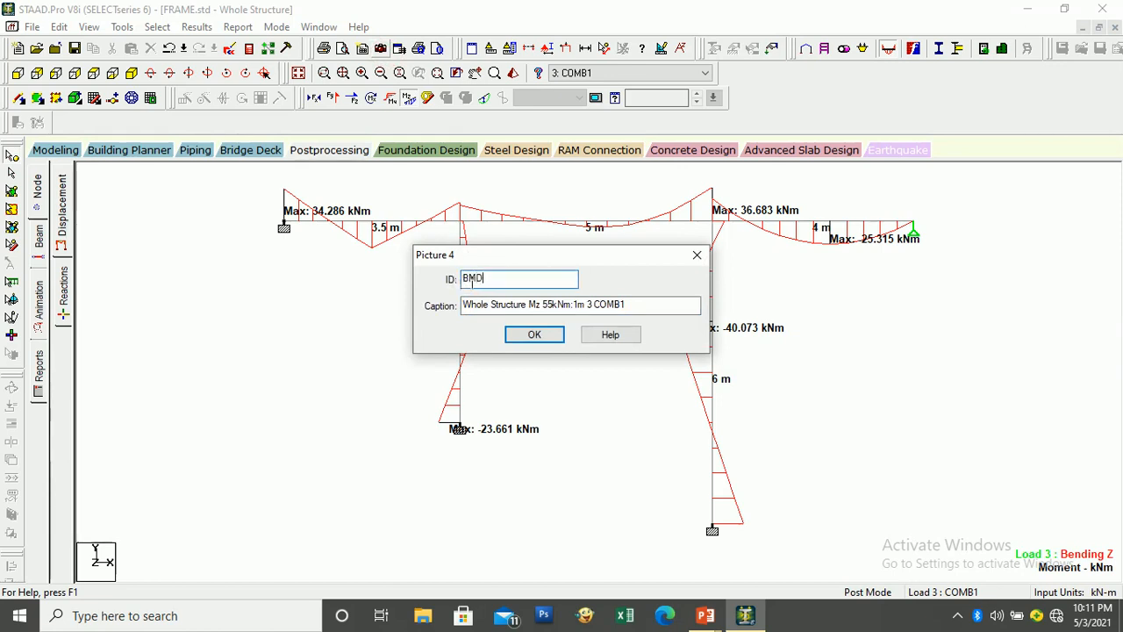
left_click(534, 334)
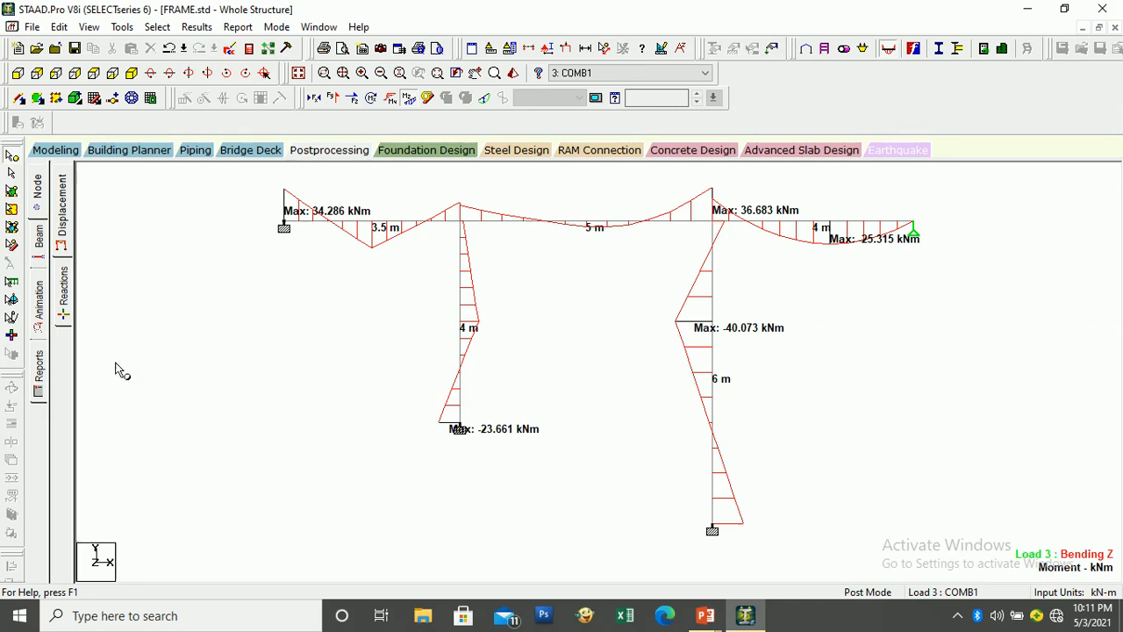
Step: Set up the report to include the pictures SFD, DEF1 and BMD in addition to the job info
left_click(38, 369)
left_click(39, 368)
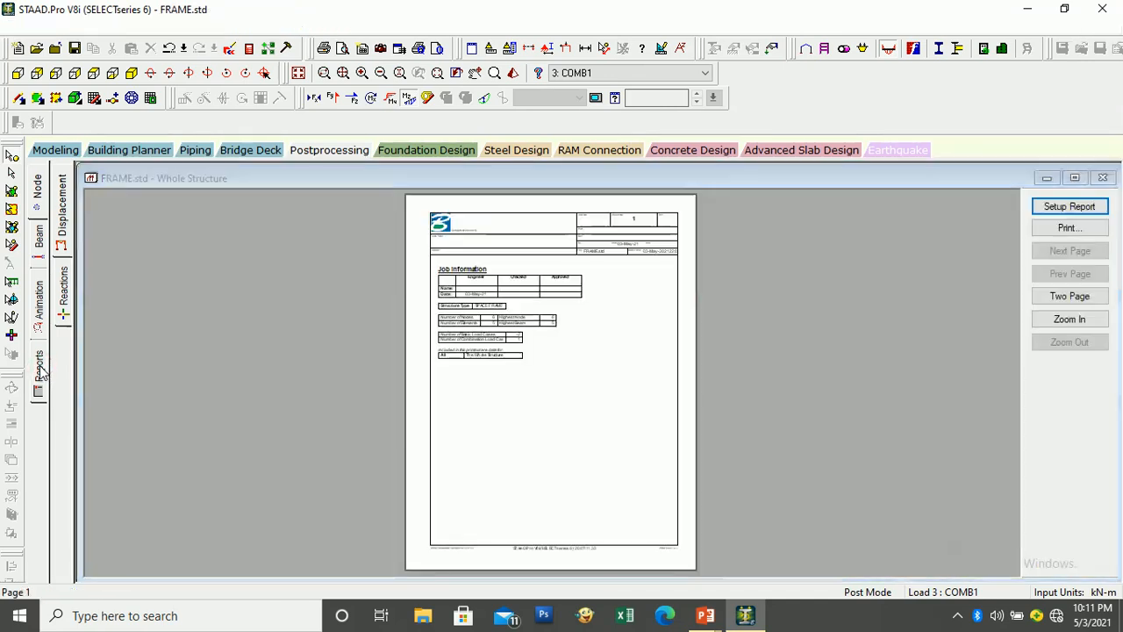
left_click(409, 238)
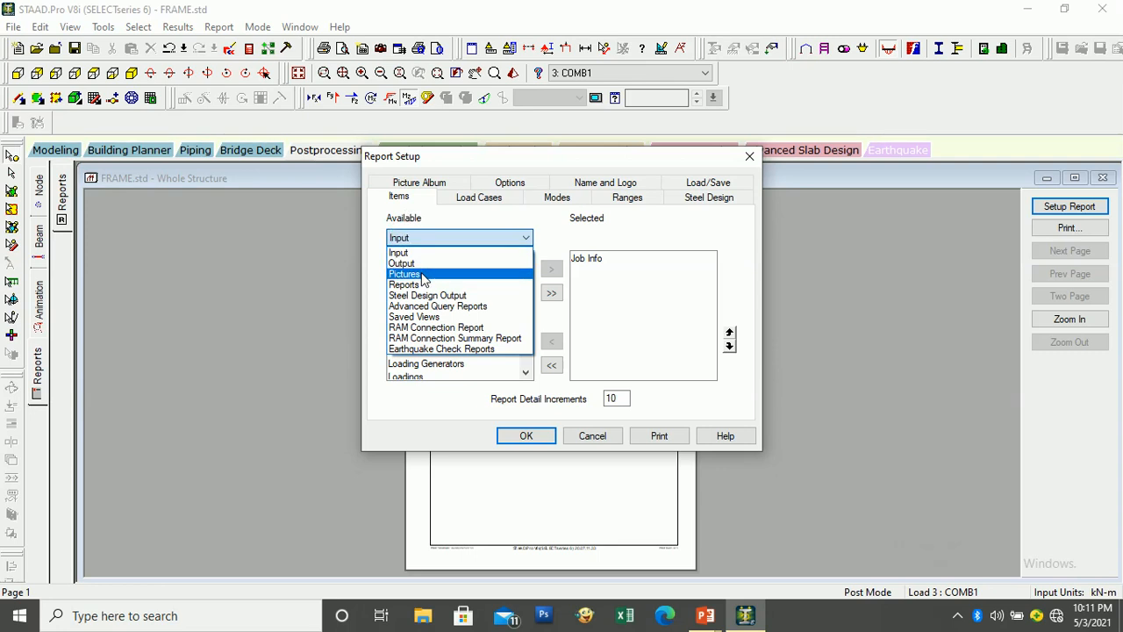
left_click(424, 275)
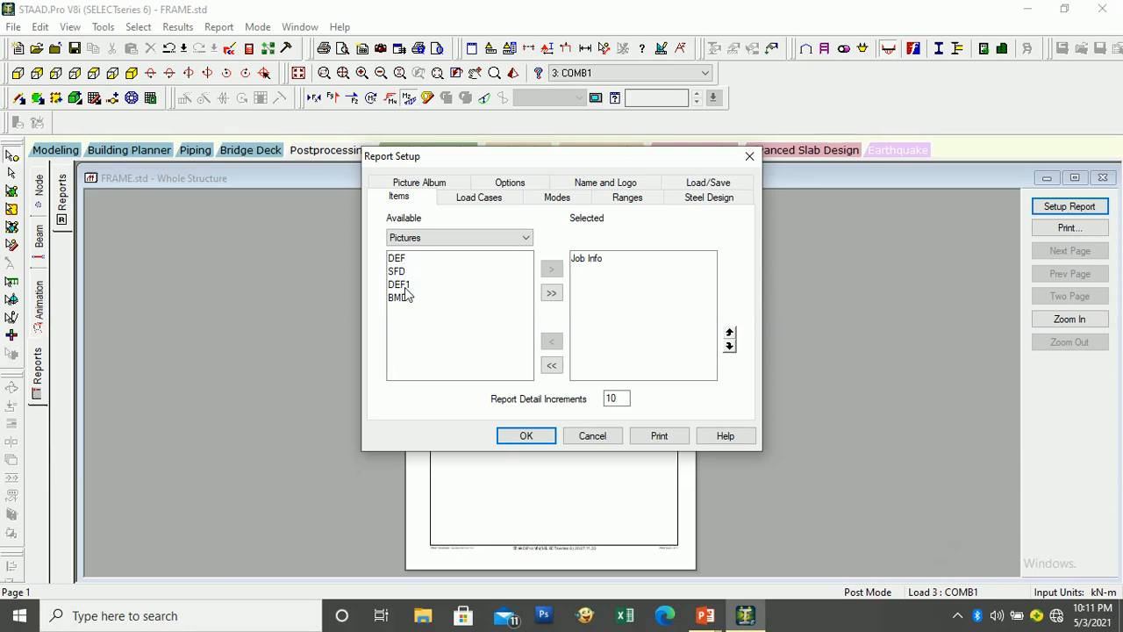
left_click(396, 271)
left_click(397, 297, "ctrl")
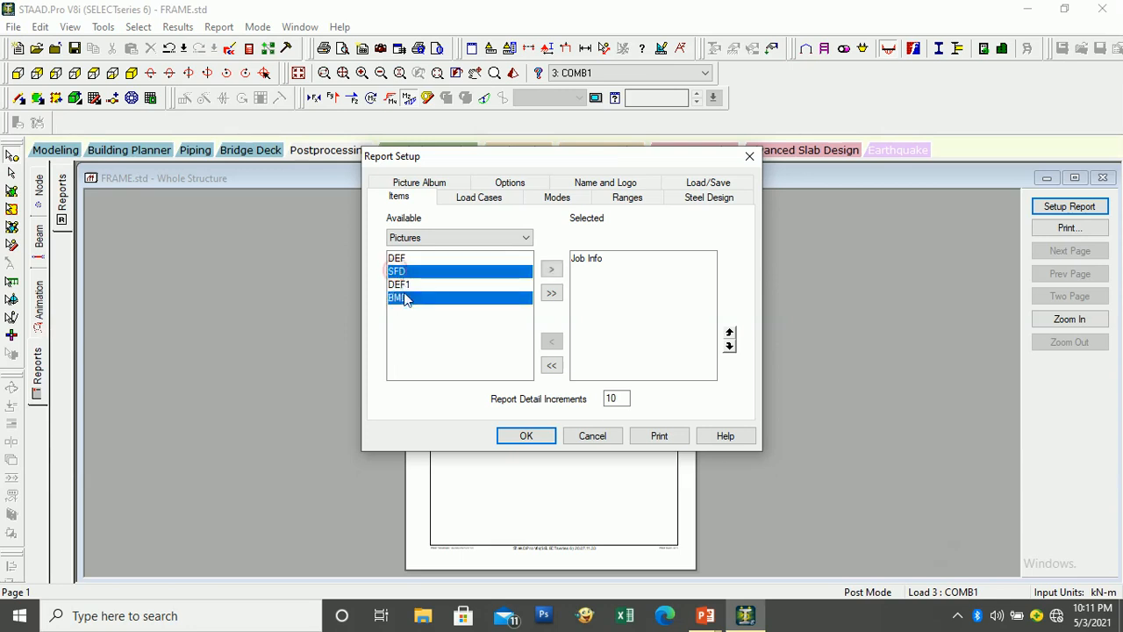
left_click(397, 284, "ctrl")
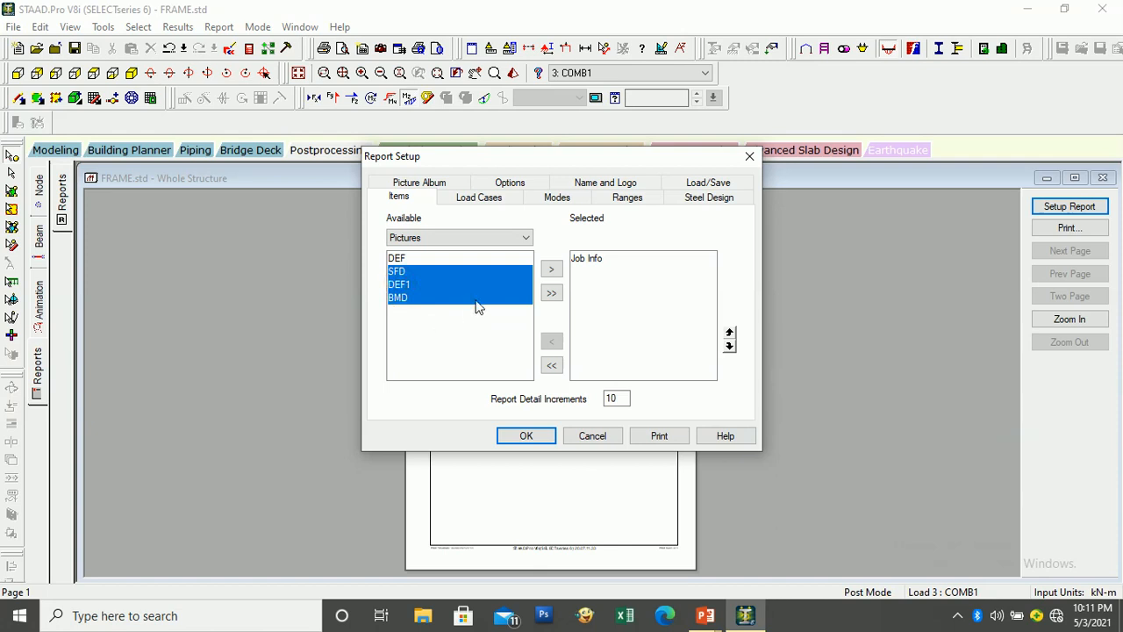
left_click(551, 269)
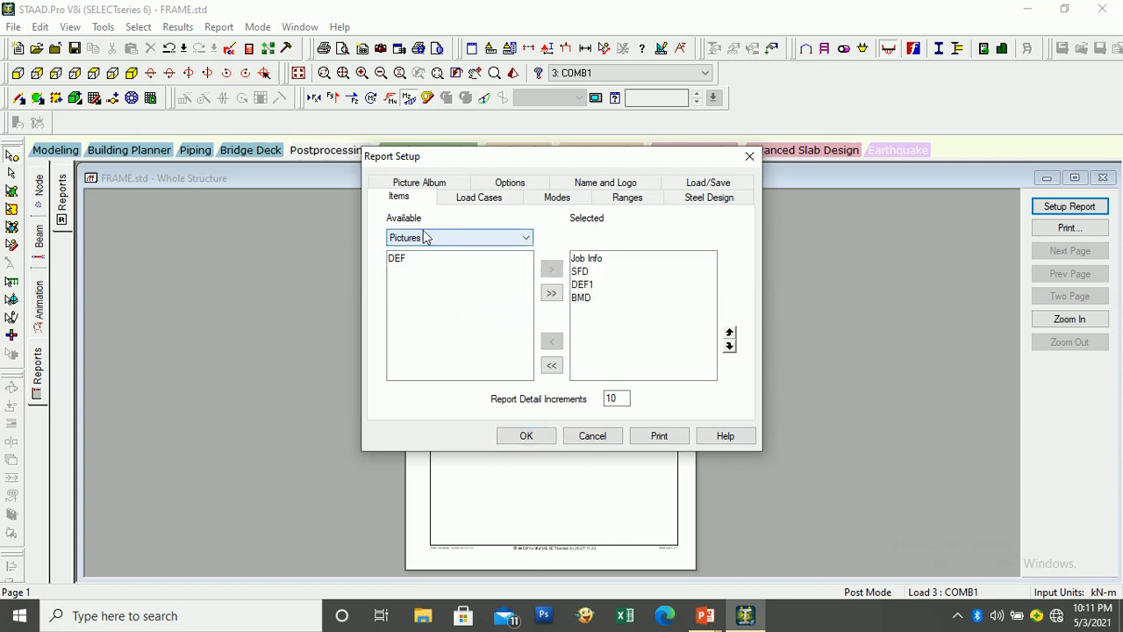
left_click(534, 439)
Step: Examine the job information and the captured shear, displacement and bending diagrams in the report, and check the print settings without printing
left_click(549, 417)
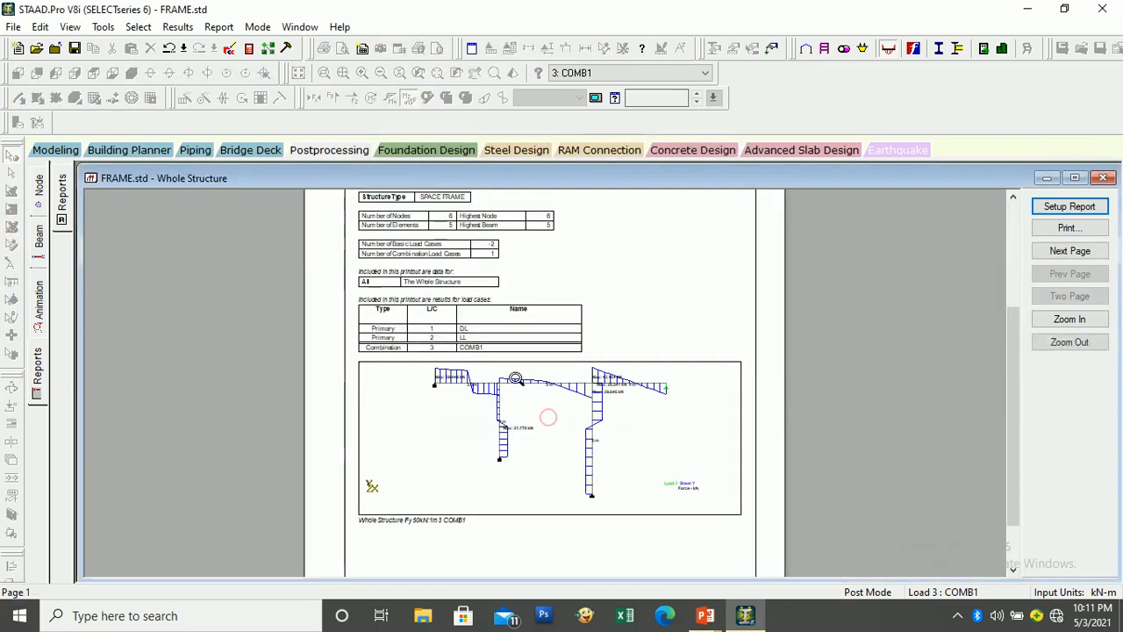
left_click(496, 363)
scroll(482, 335, "up", 5)
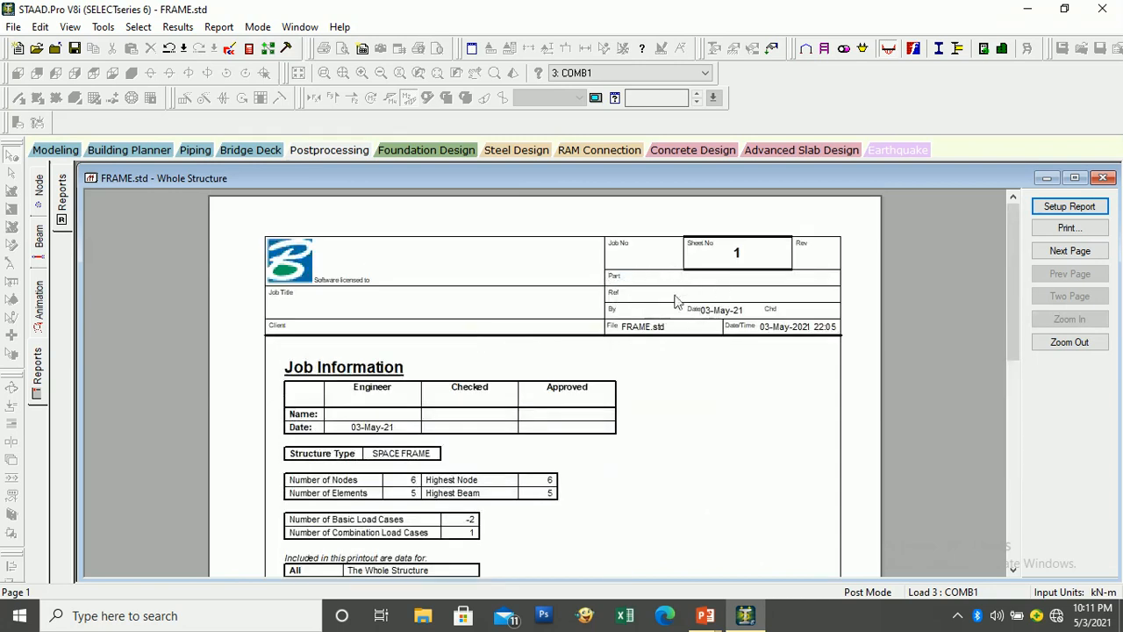
scroll(627, 300, "down", 1)
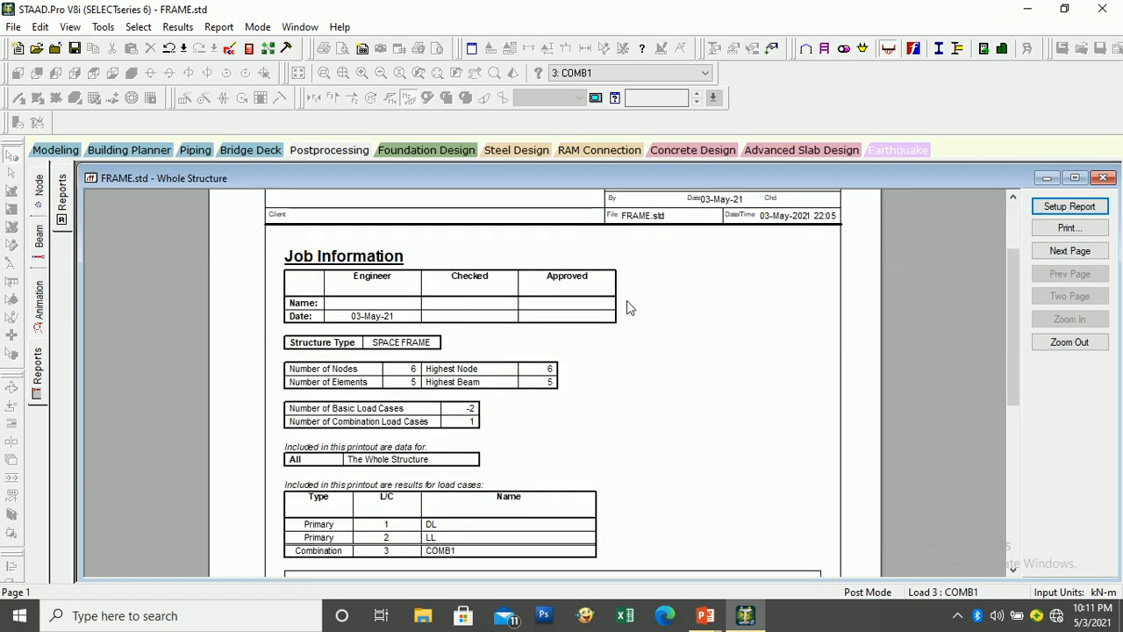
scroll(660, 274, "up", 1)
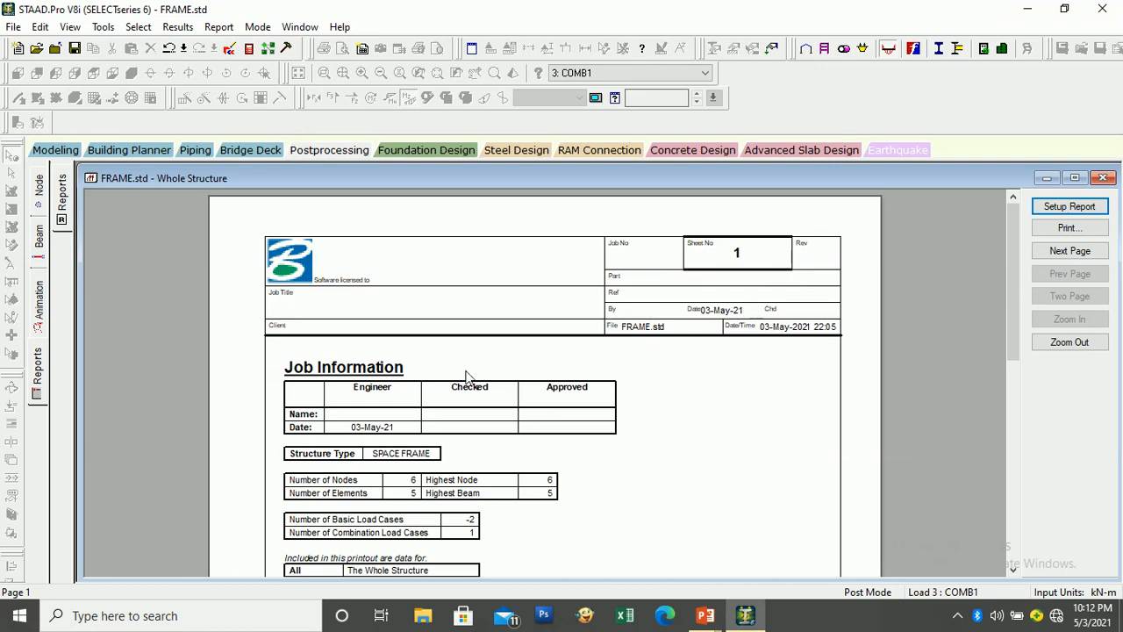
scroll(468, 377, "down", 4)
scroll(494, 318, "down", 1)
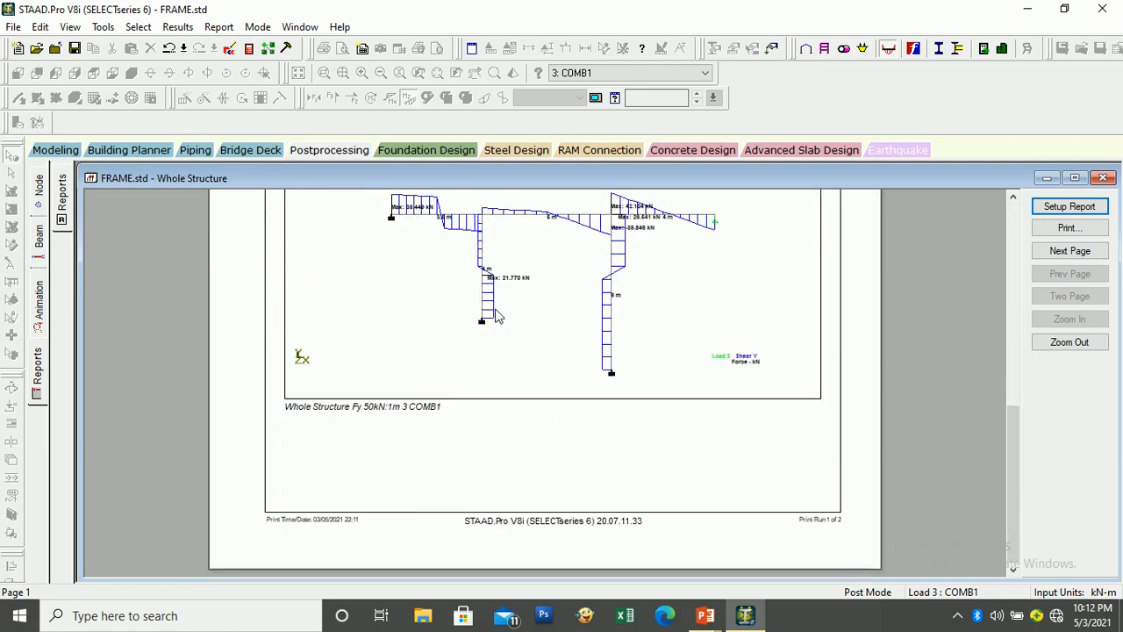
scroll(496, 315, "up", 1)
left_click(1070, 251)
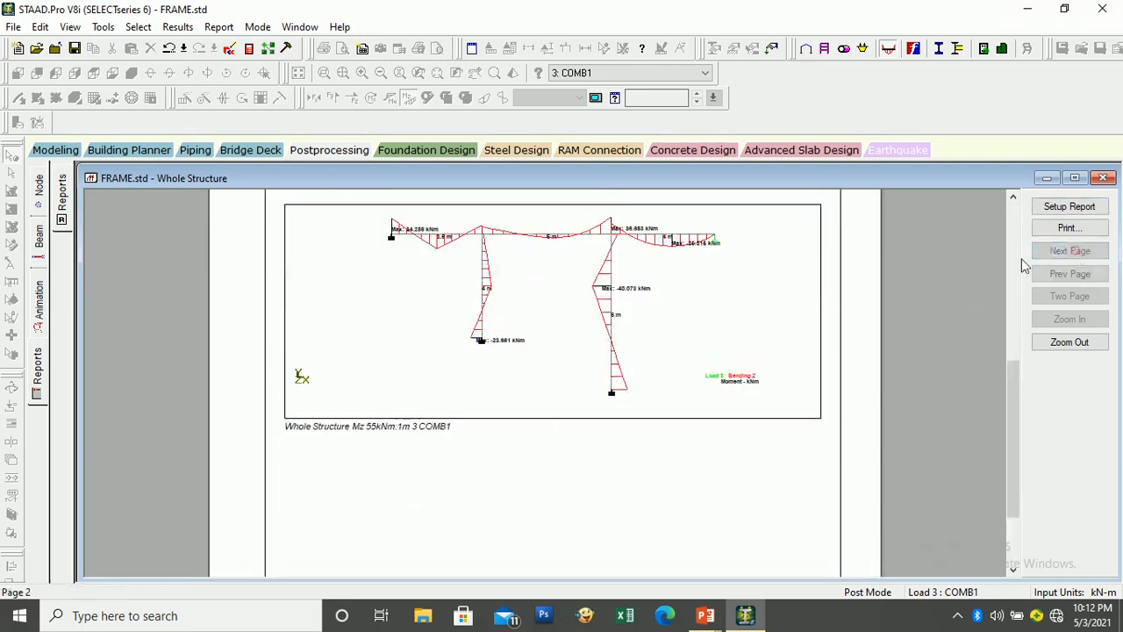
scroll(638, 305, "down", 1)
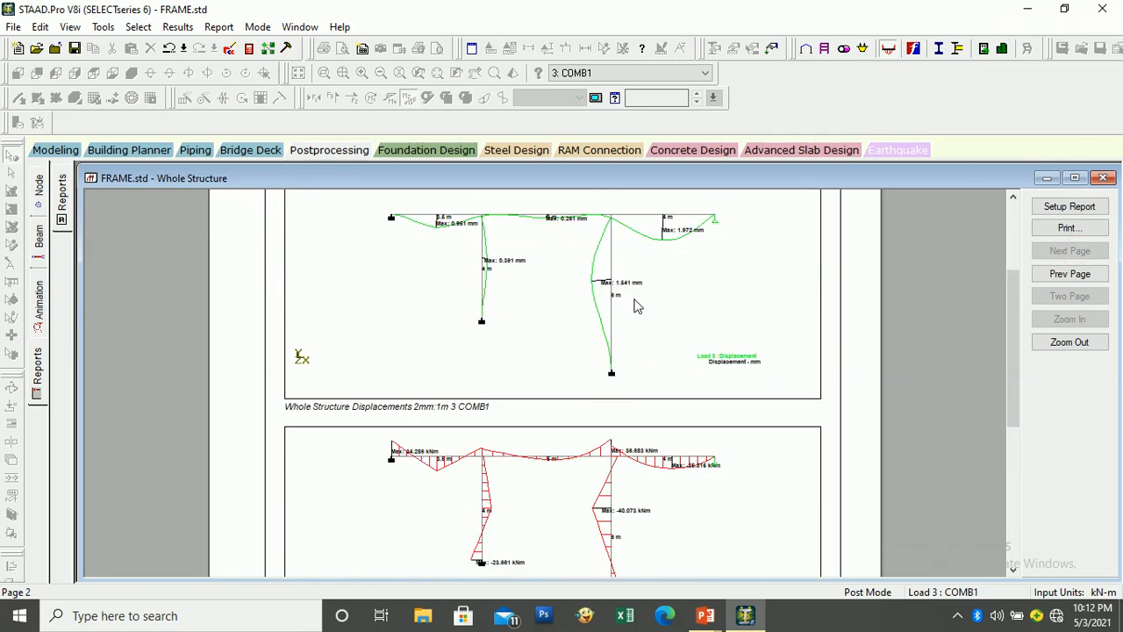
left_click(1069, 228)
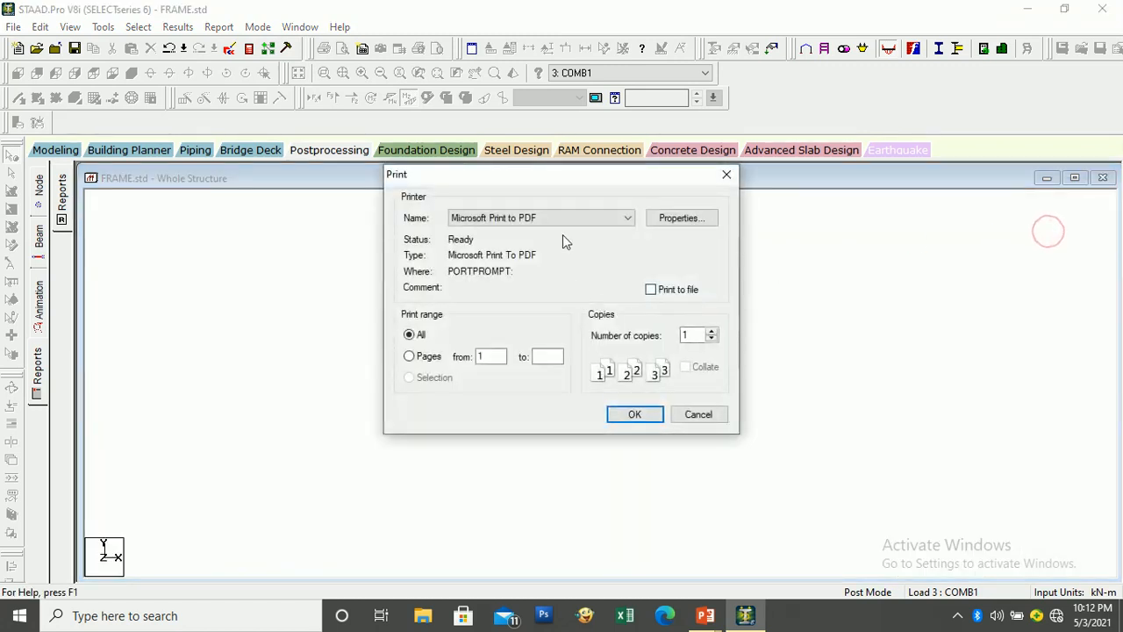
left_click(698, 415)
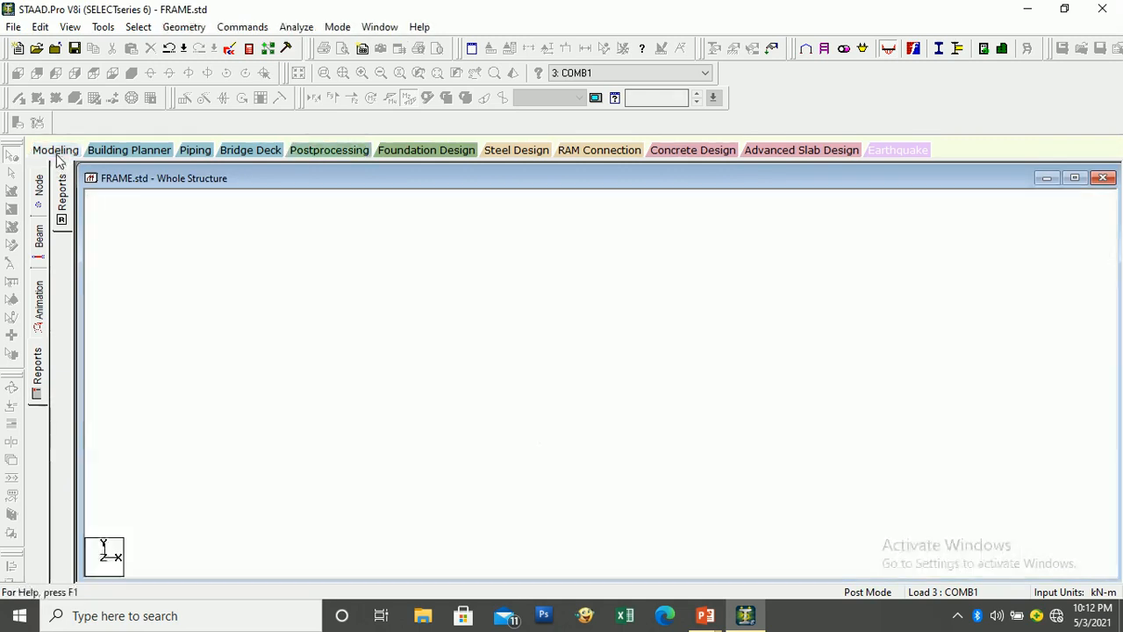
Step: Return to the modeling mode and look through the codes available for steel design
left_click(56, 150)
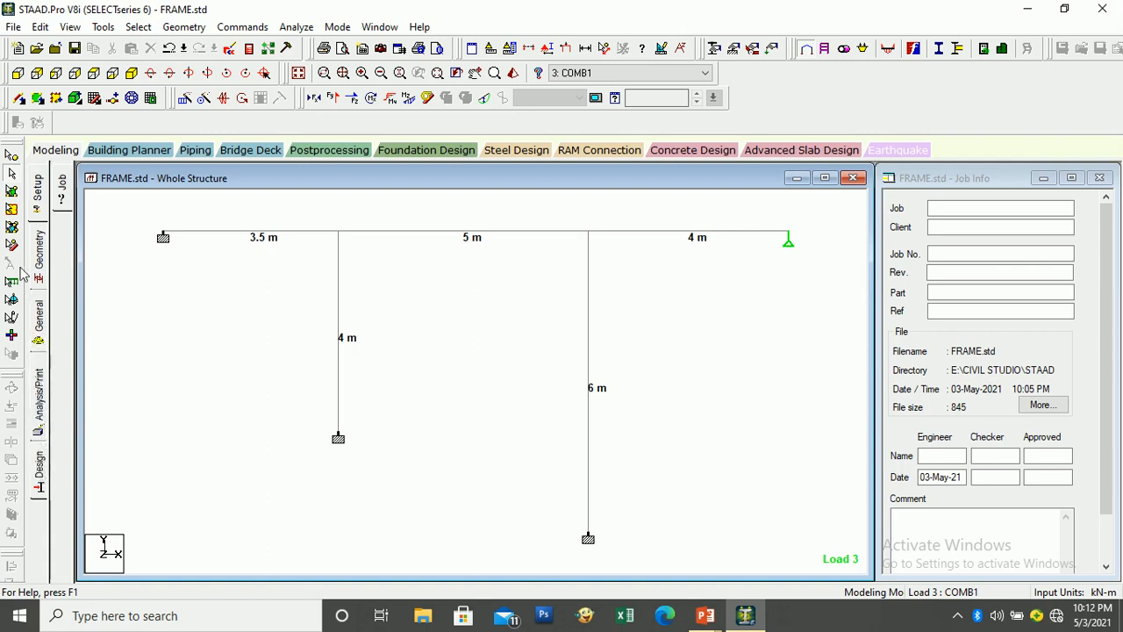
left_click(41, 483)
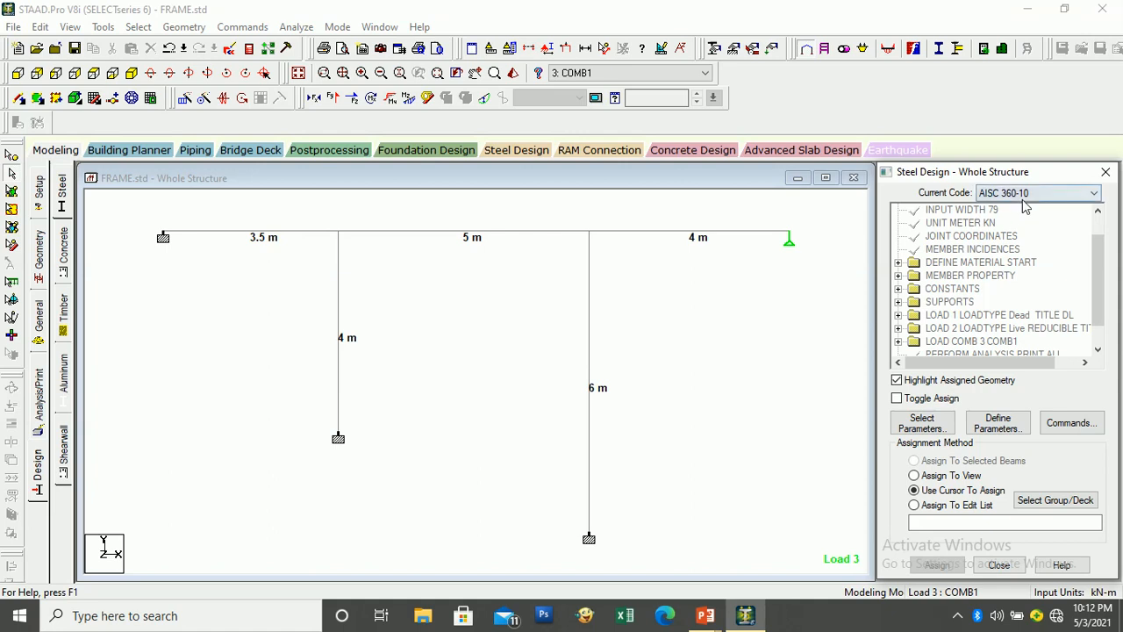
left_click(991, 193)
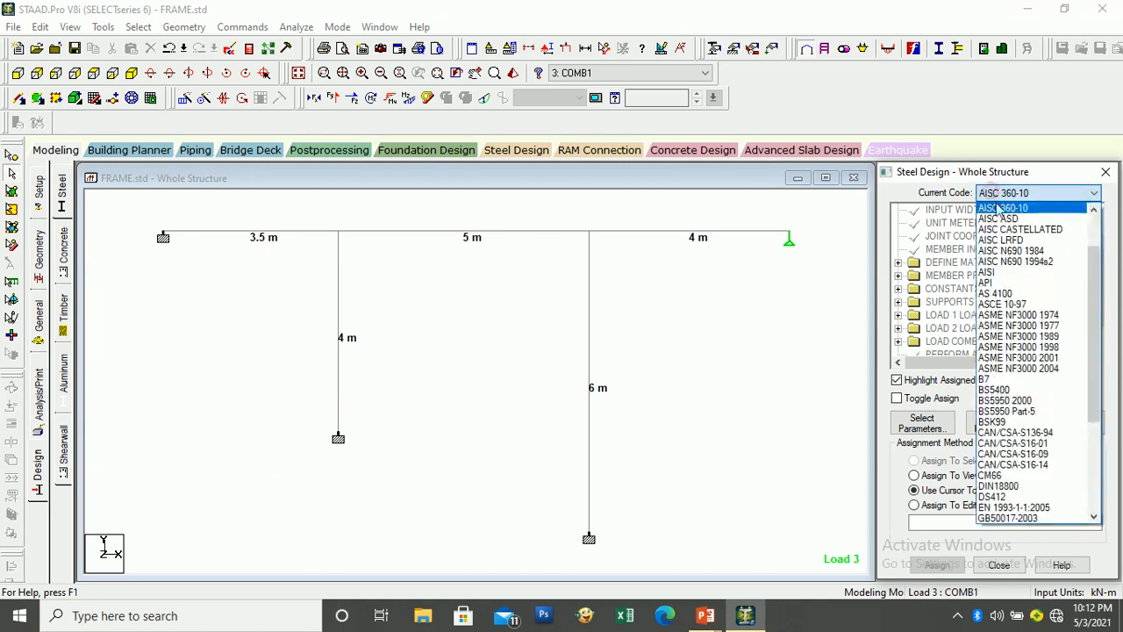
scroll(1037, 460, "down", 4)
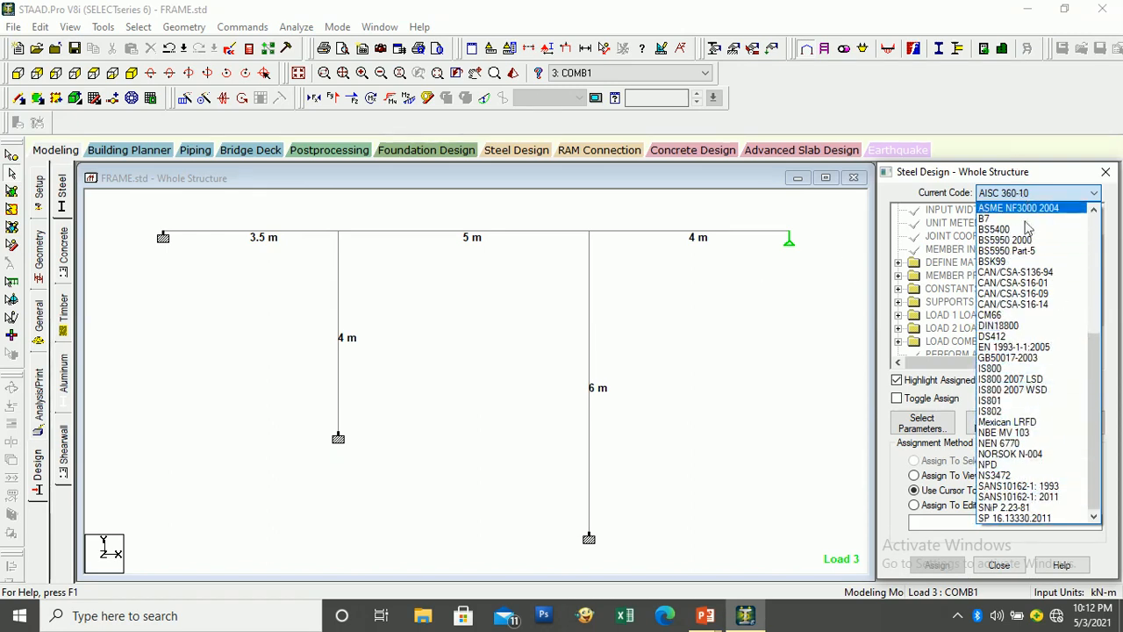
left_click(1014, 193)
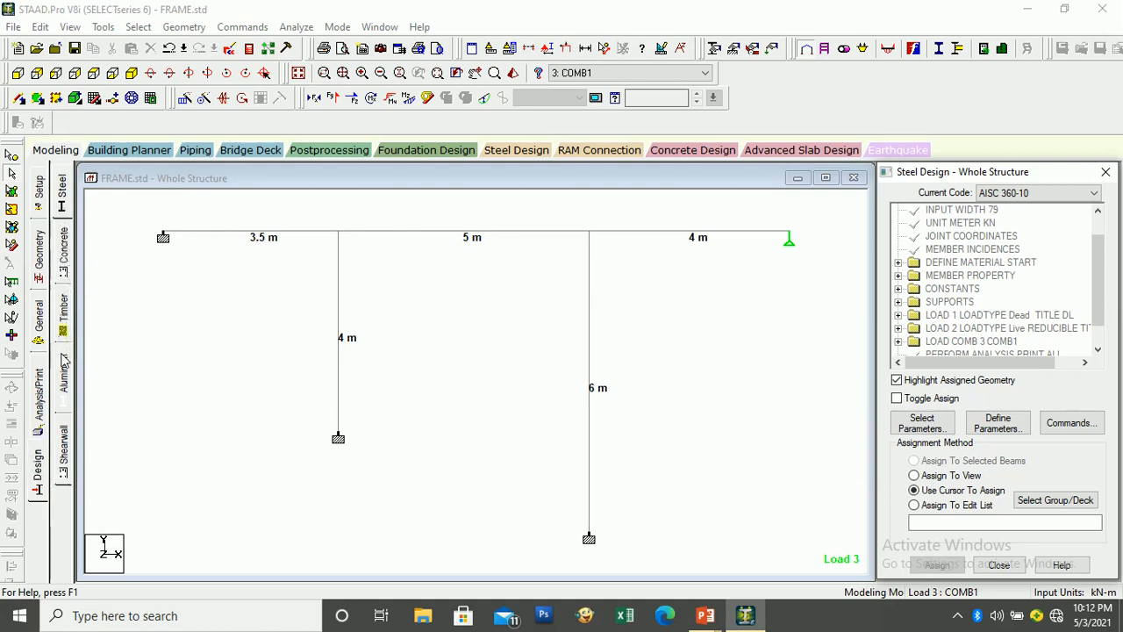
Step: Set the current code for concrete design to IS456
left_click(64, 264)
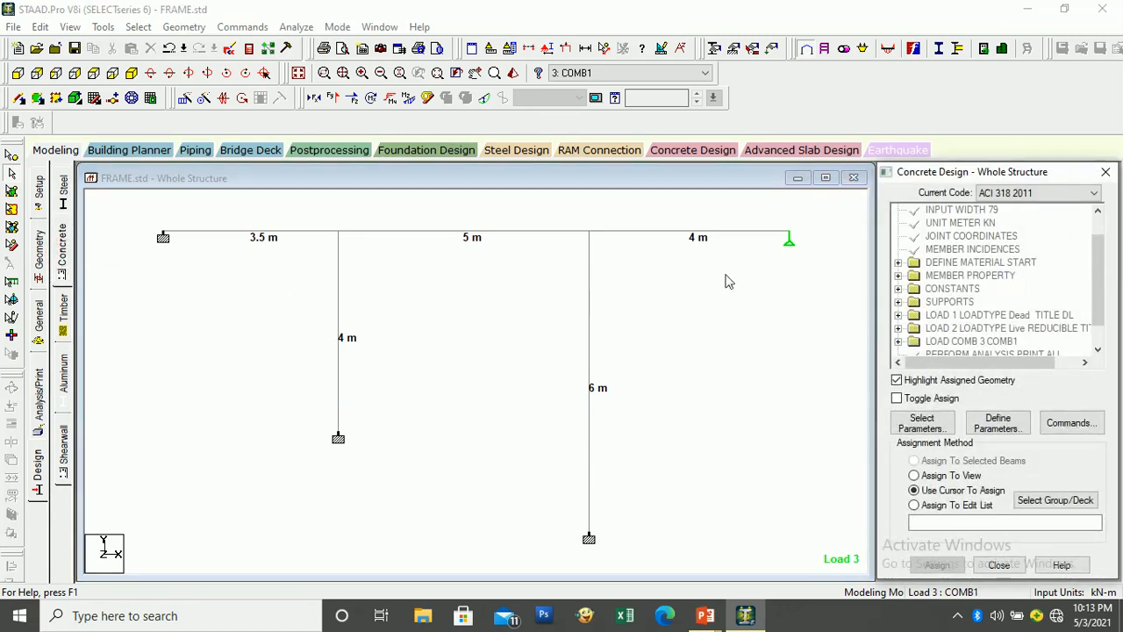
left_click(1023, 194)
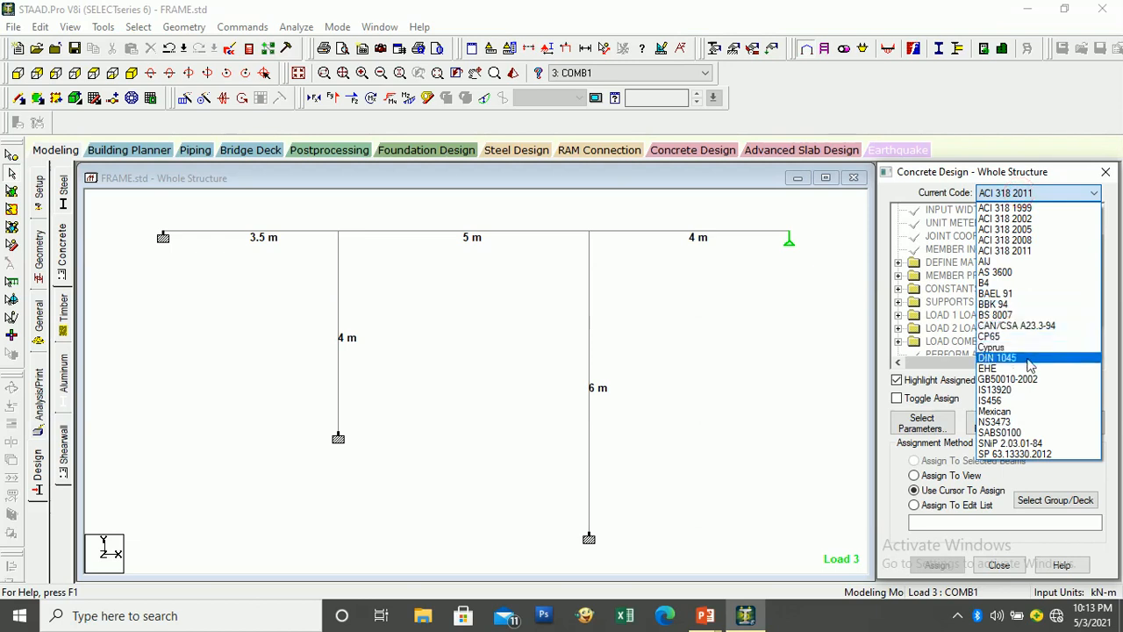
left_click(1028, 401)
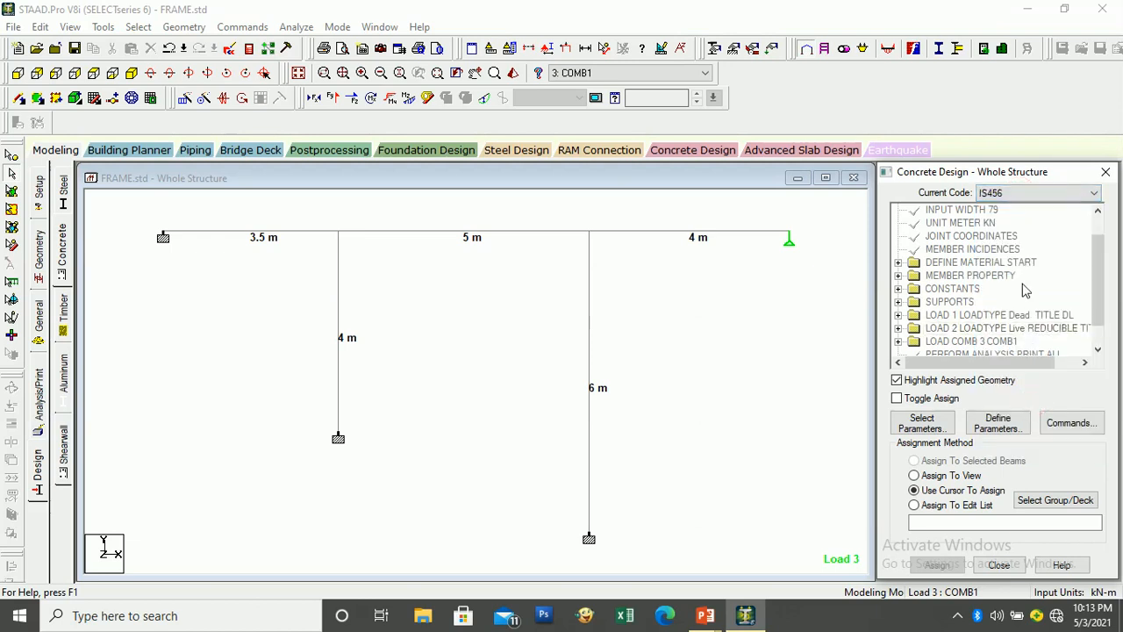
Step: Look through the selected IS456 design parameters without changing the selection
left_click(921, 423)
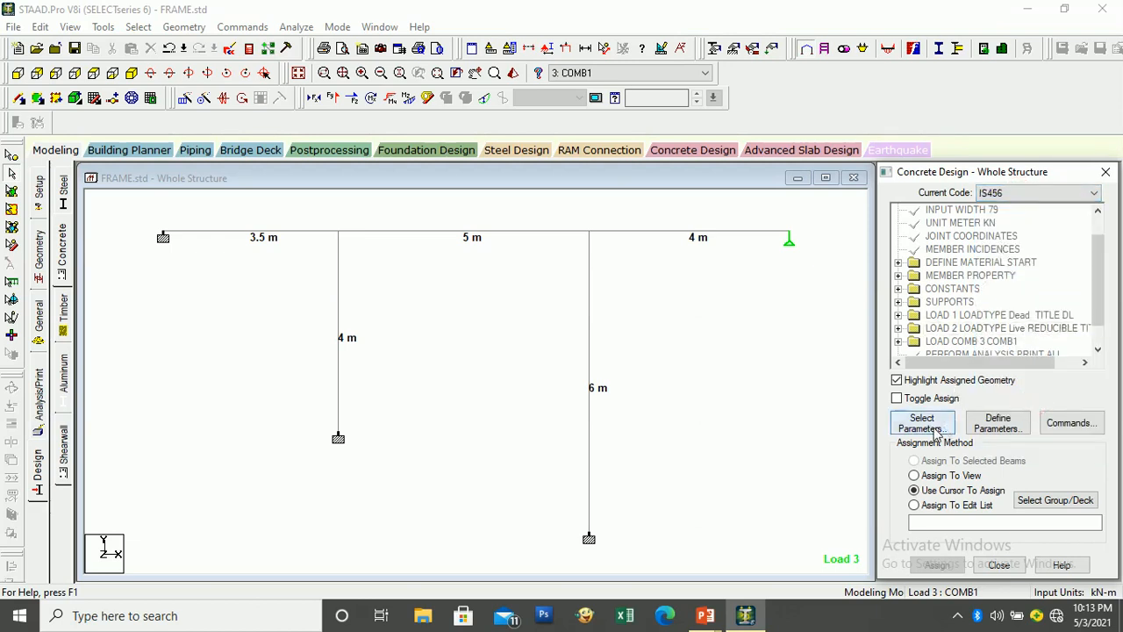
scroll(1013, 377, "down", 7)
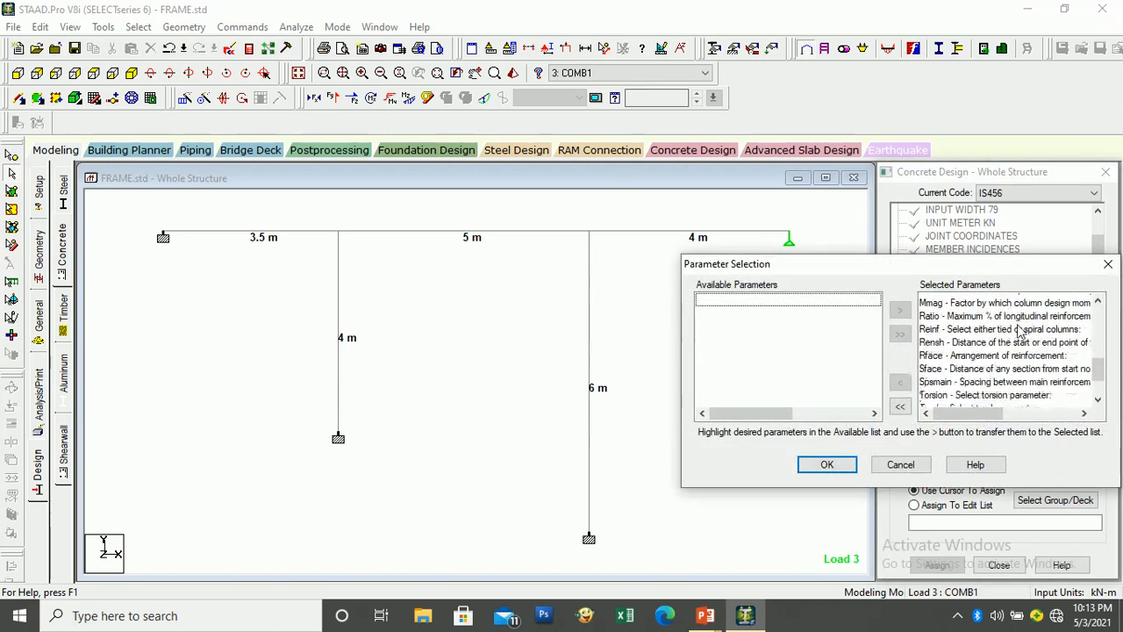
scroll(1020, 330, "up", 7)
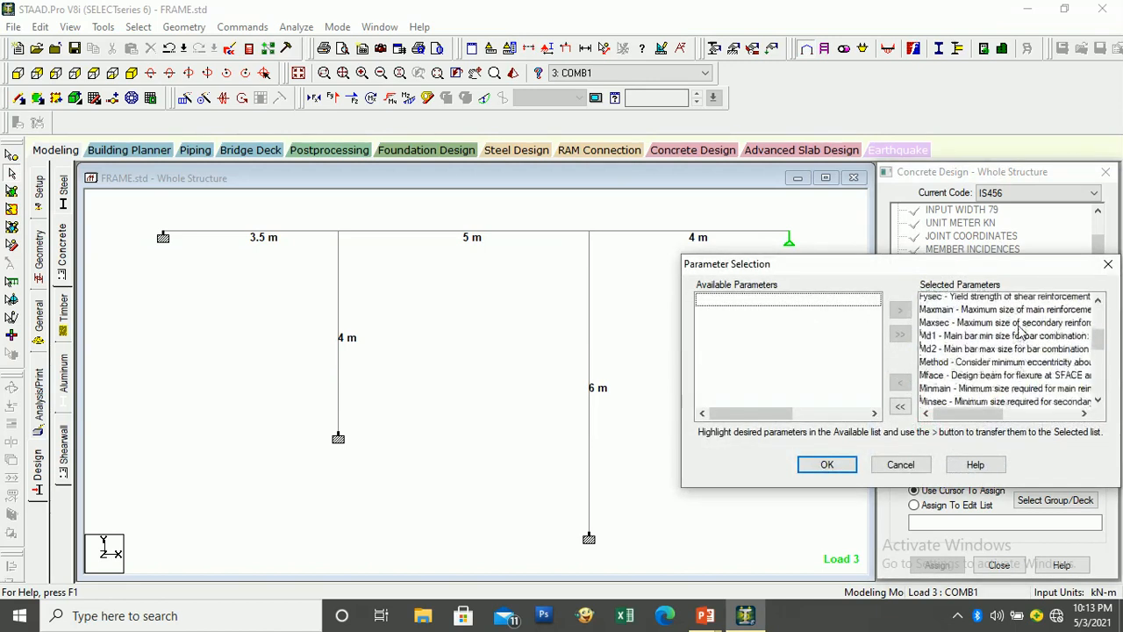
left_click(912, 465)
Step: Add two CLEAR cover parameters to the concrete design, one of 0.03 m and one of 0.04 m
left_click(1005, 425)
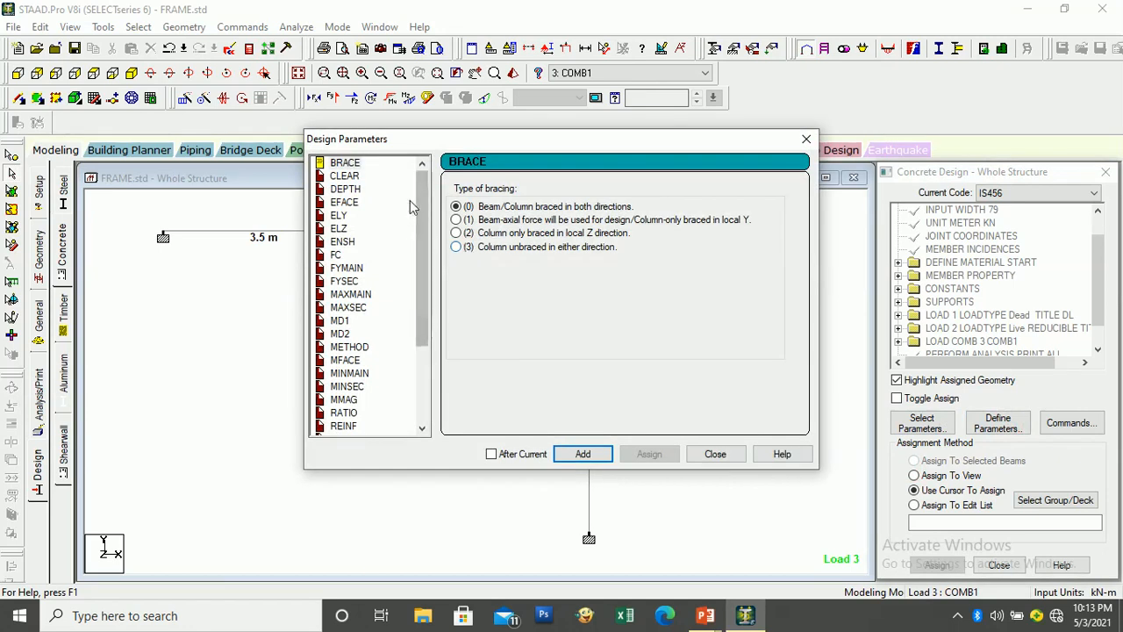
left_click(355, 178)
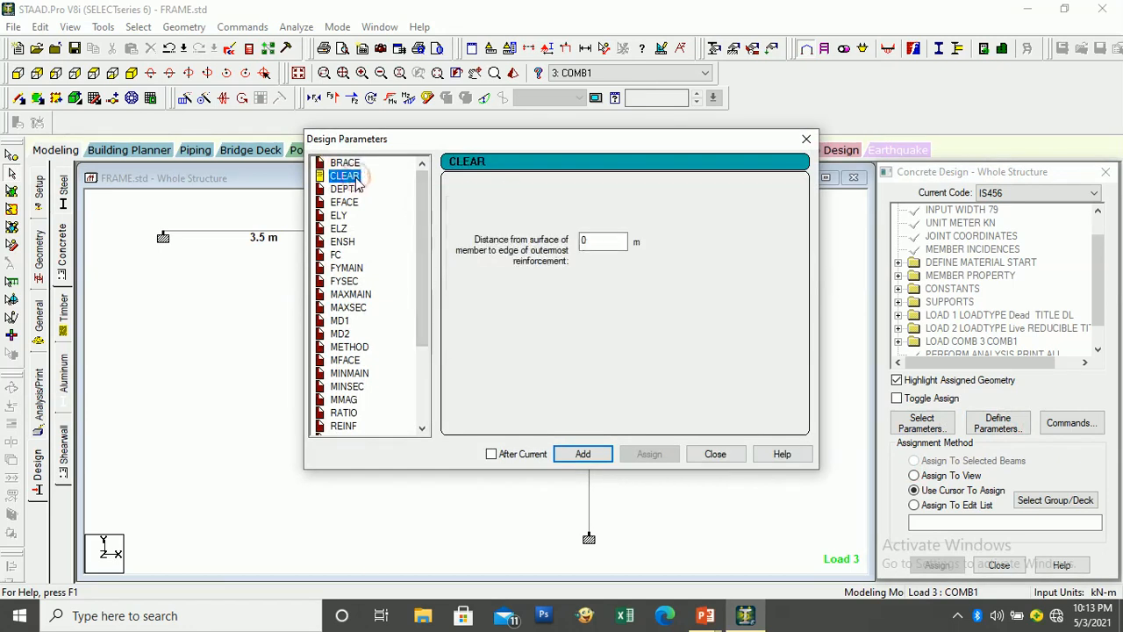
double_click(584, 241)
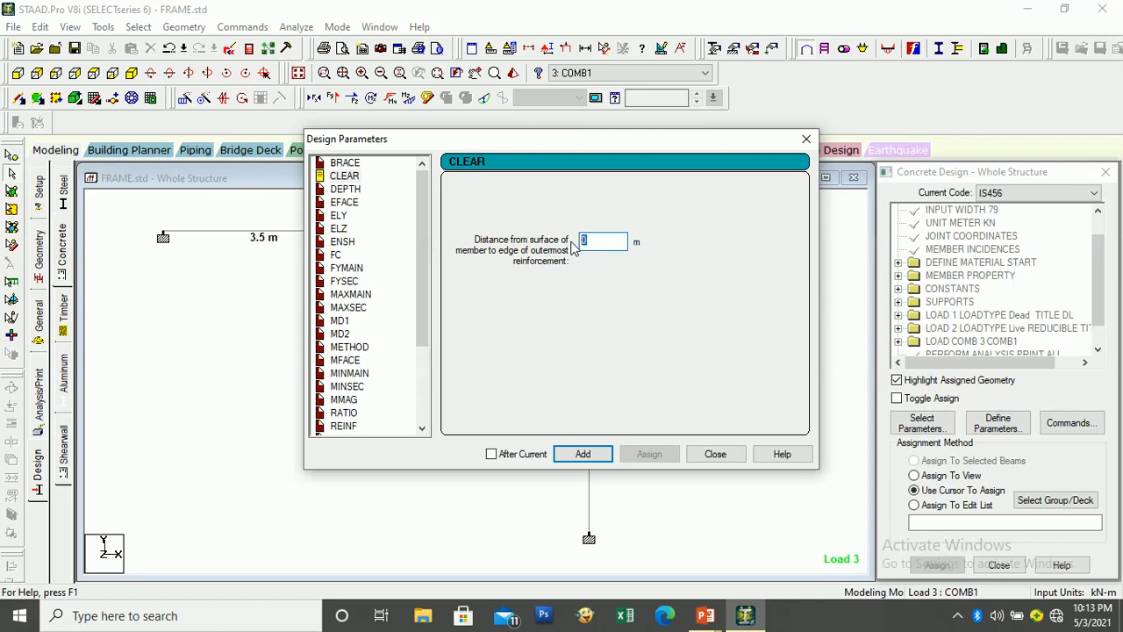
type("0.04")
left_click(601, 454)
double_click(602, 240)
type("0.04")
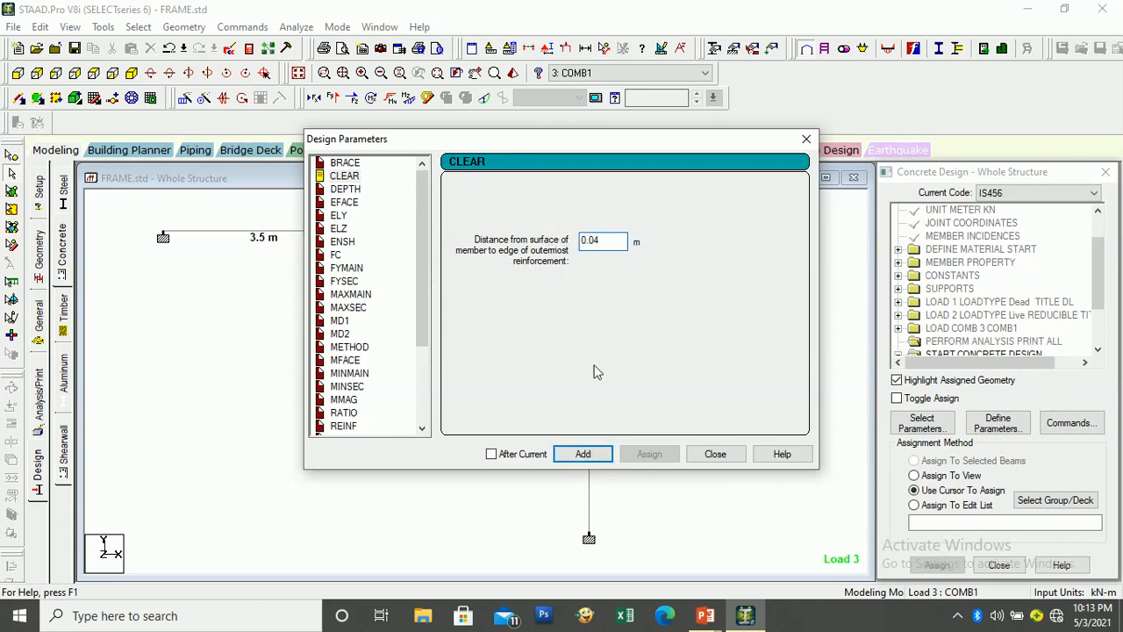
left_click(584, 453)
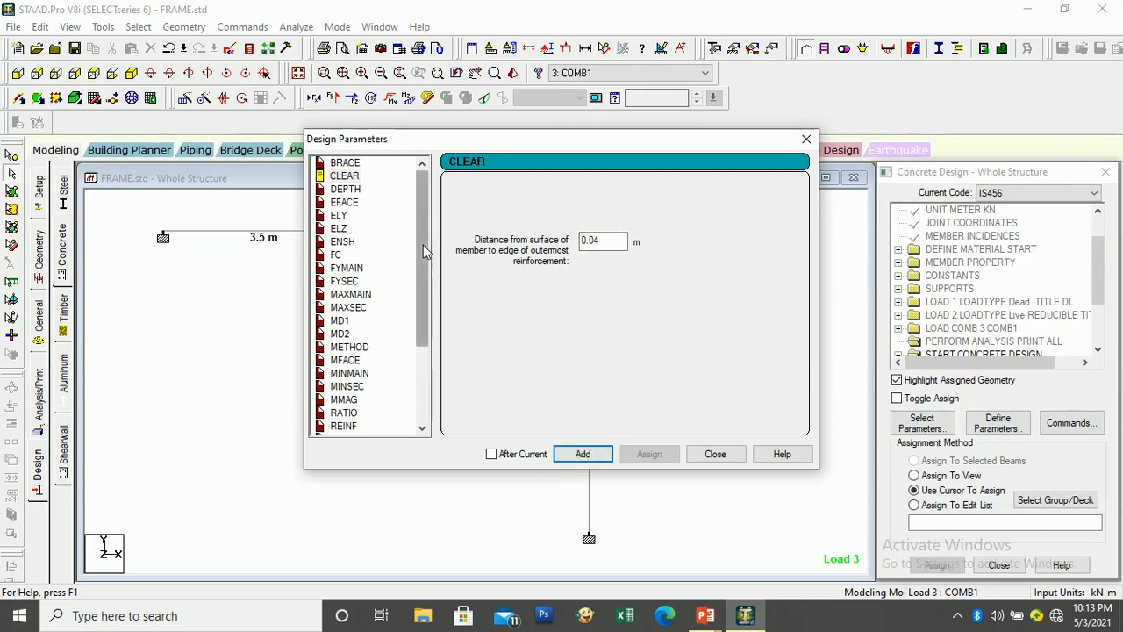
Step: Add the FC parameter with a concrete compressive strength of 25000 kN/m2
left_click(336, 254)
left_click(589, 240)
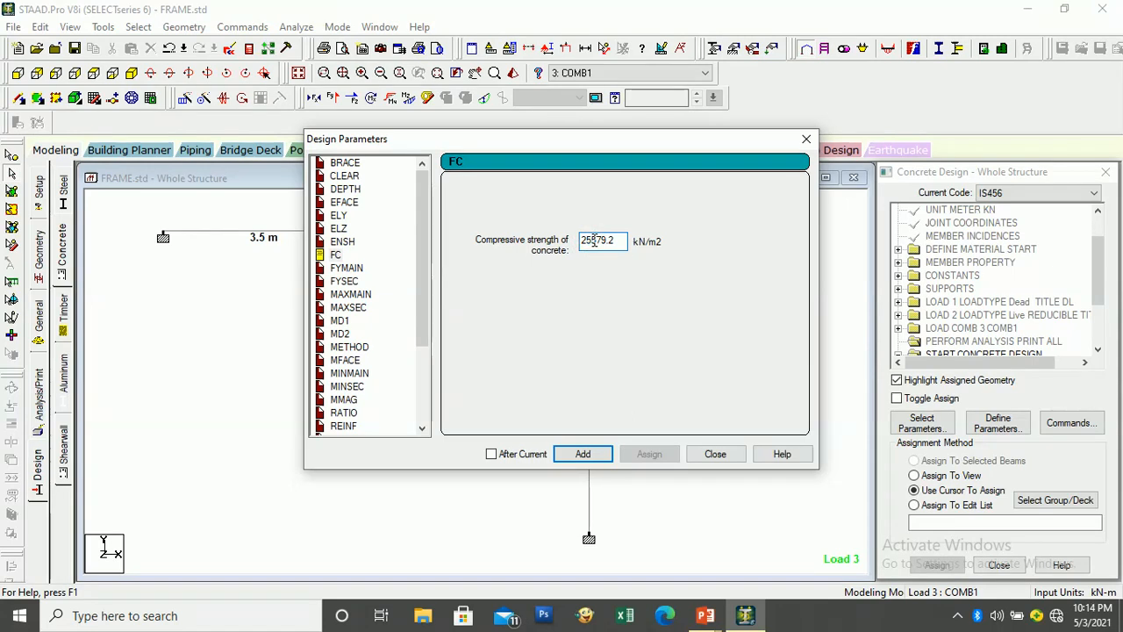
left_click_drag(600, 243, 612, 243)
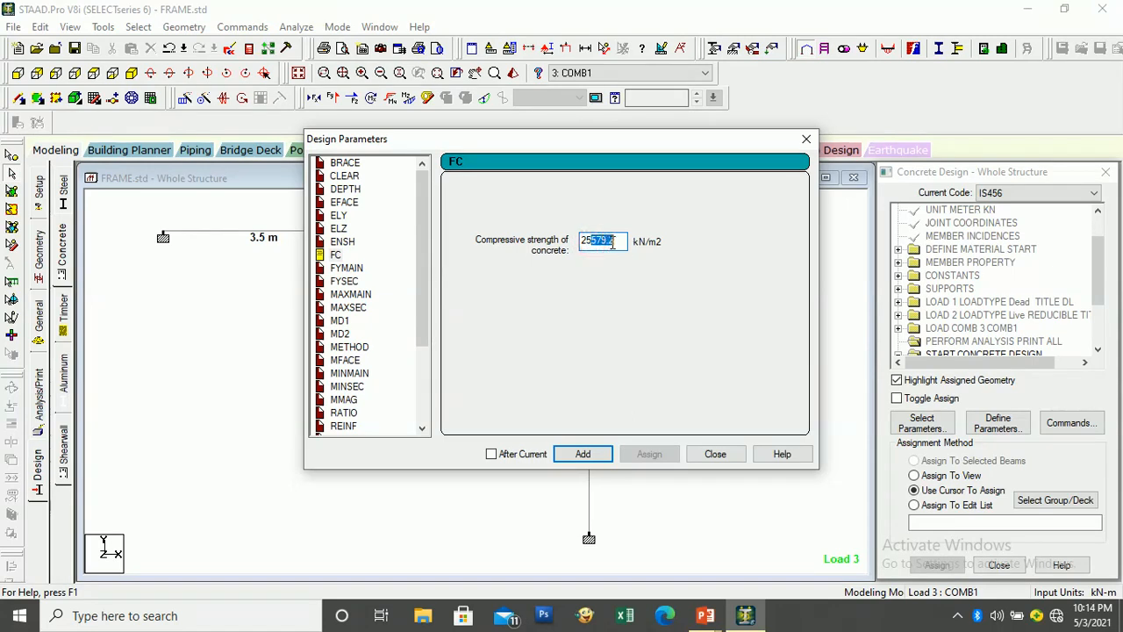
type("0")
left_click(582, 453)
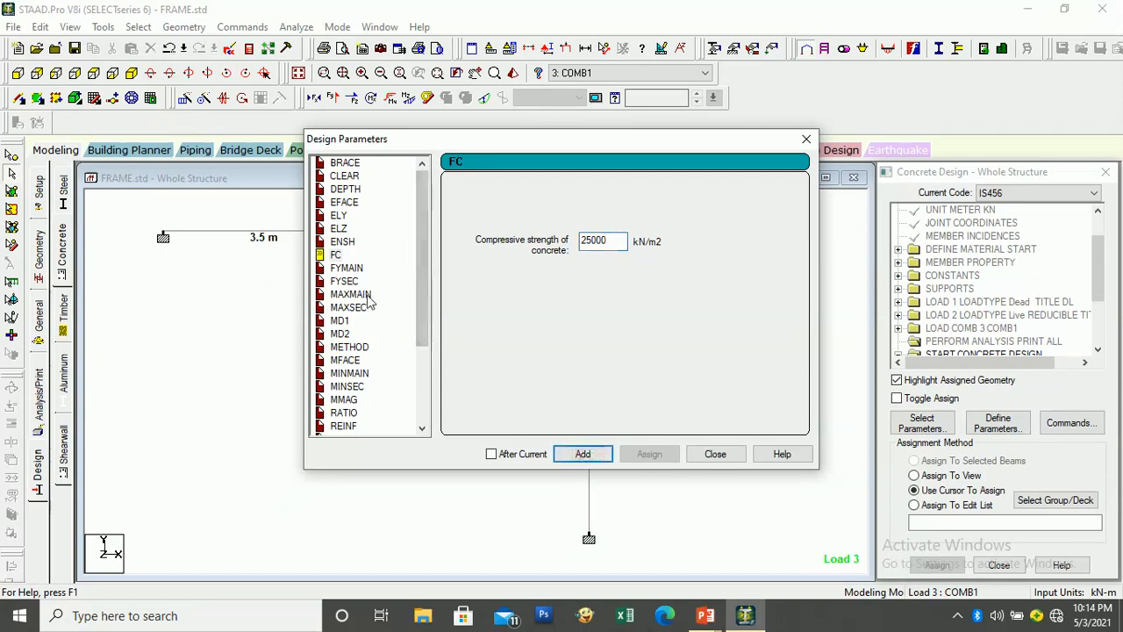
Step: Add the FYMAIN parameter with a main reinforcement yield strength of 500000 kN/m2
left_click(347, 268)
mouse_move(582, 241)
left_mouse_down()
mouse_move(607, 242)
mouse_move(597, 242)
left_mouse_up()
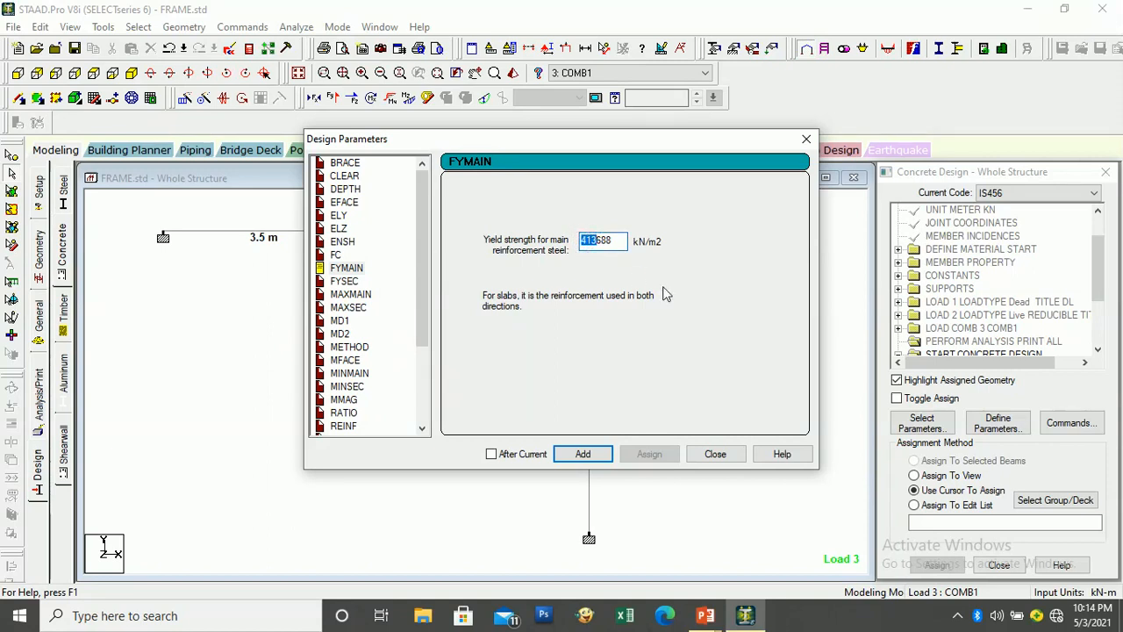
type("500")
left_click_drag(611, 241, 599, 244)
left_click(583, 453)
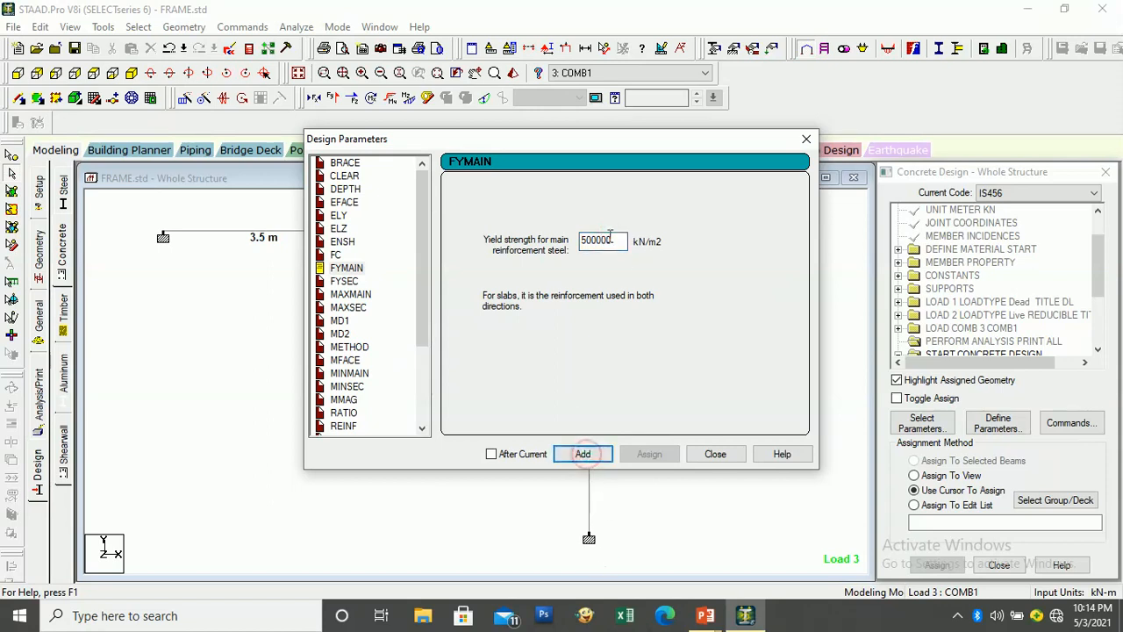
Step: Copy the main steel yield strength into the FYSEC parameter, 500000 kN/m2, and add it to the design
left_click_drag(619, 240, 545, 244)
key("ctrl+c")
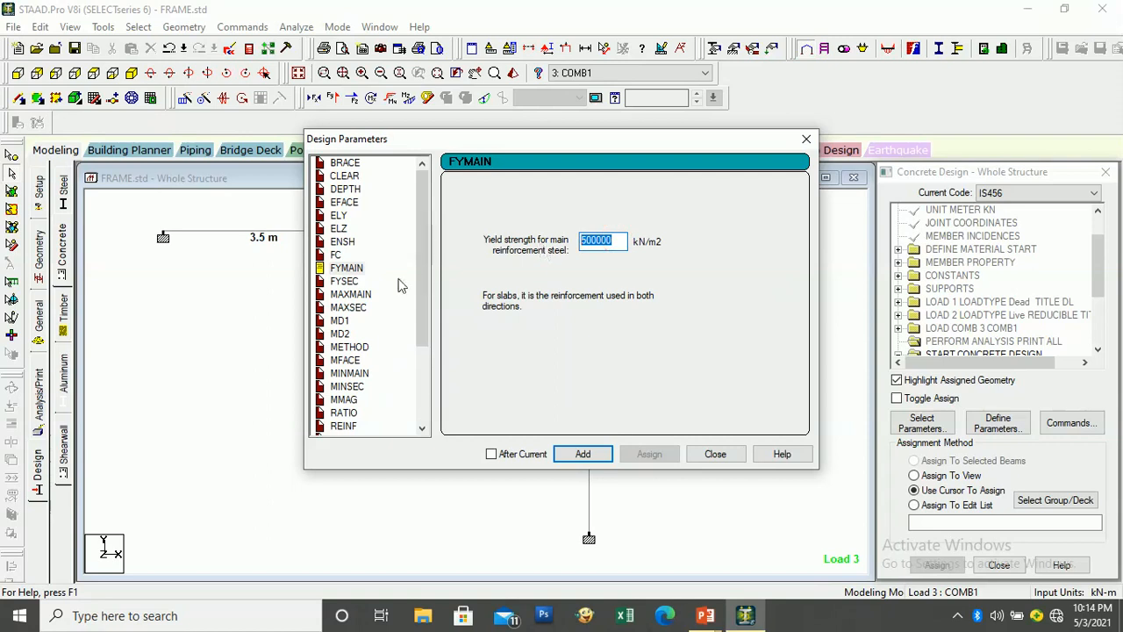
left_click(342, 294)
left_click(349, 284)
left_click_drag(614, 240, 566, 242)
key("ctrl+v")
left_click(592, 454)
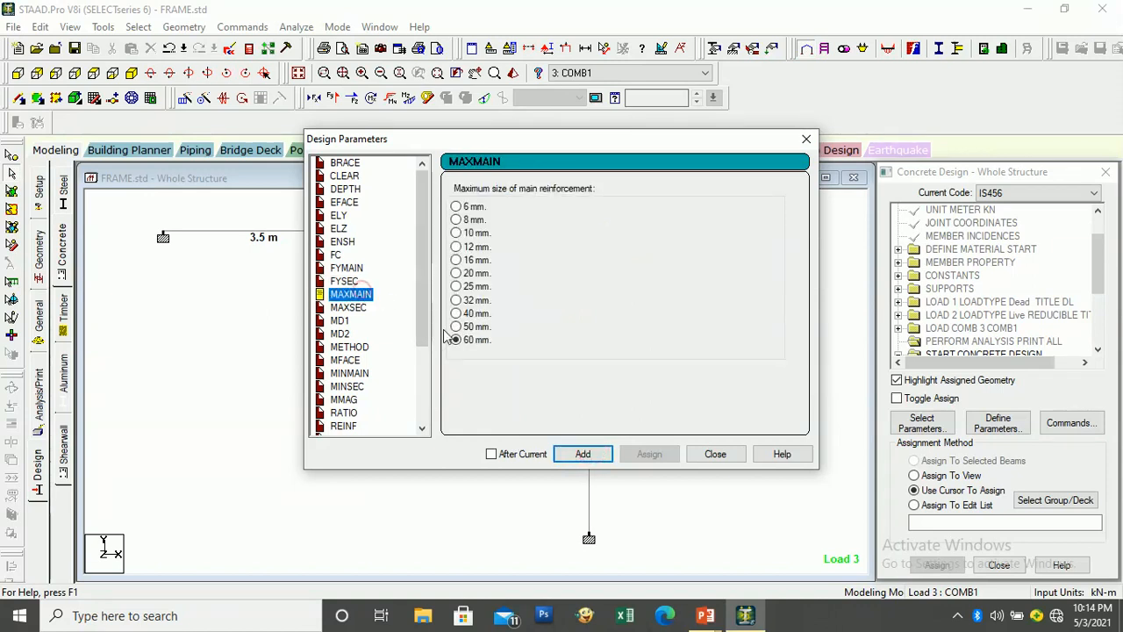
Step: Add maximum reinforcement sizes of 25 mm for main bars (MAXMAIN) and 12 mm for secondary bars (MAXSEC)
left_click(482, 287)
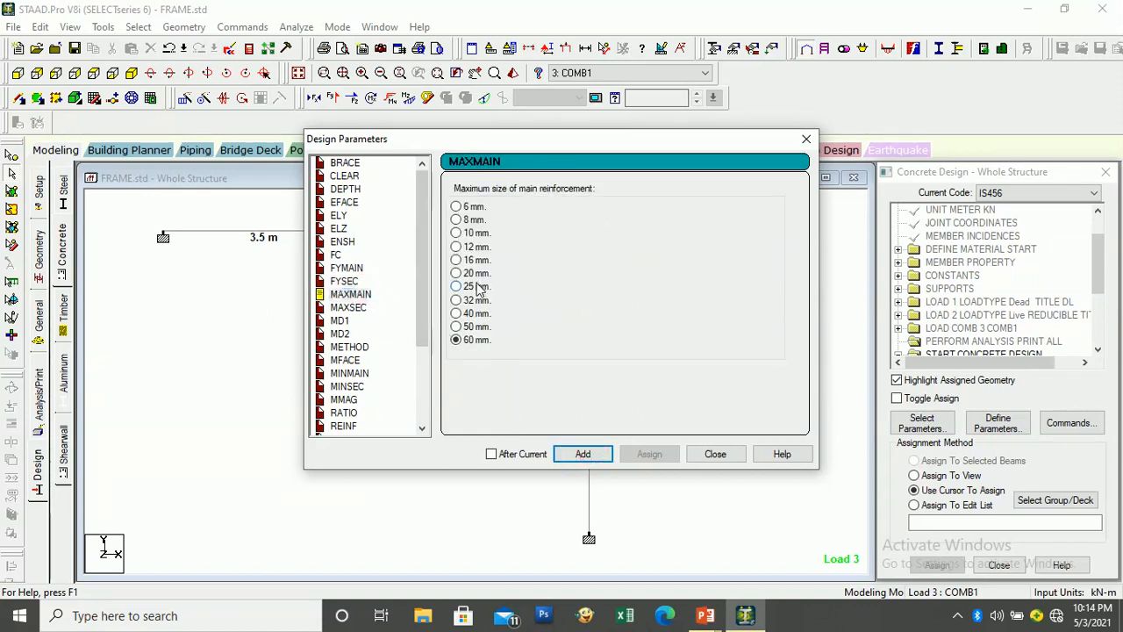
left_click(580, 456)
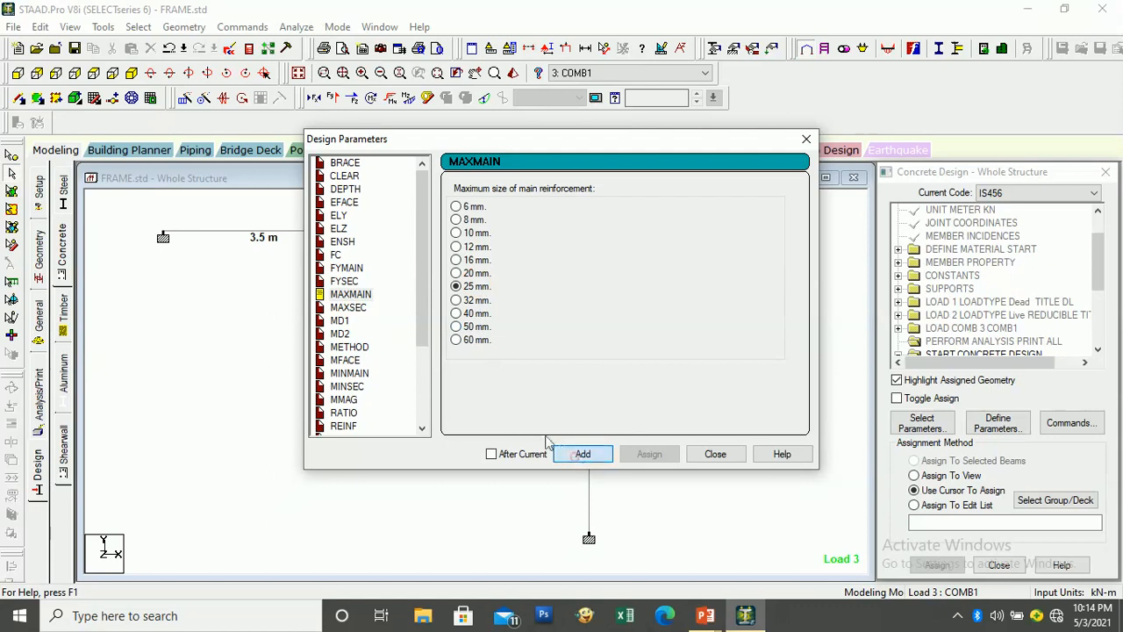
left_click(351, 311)
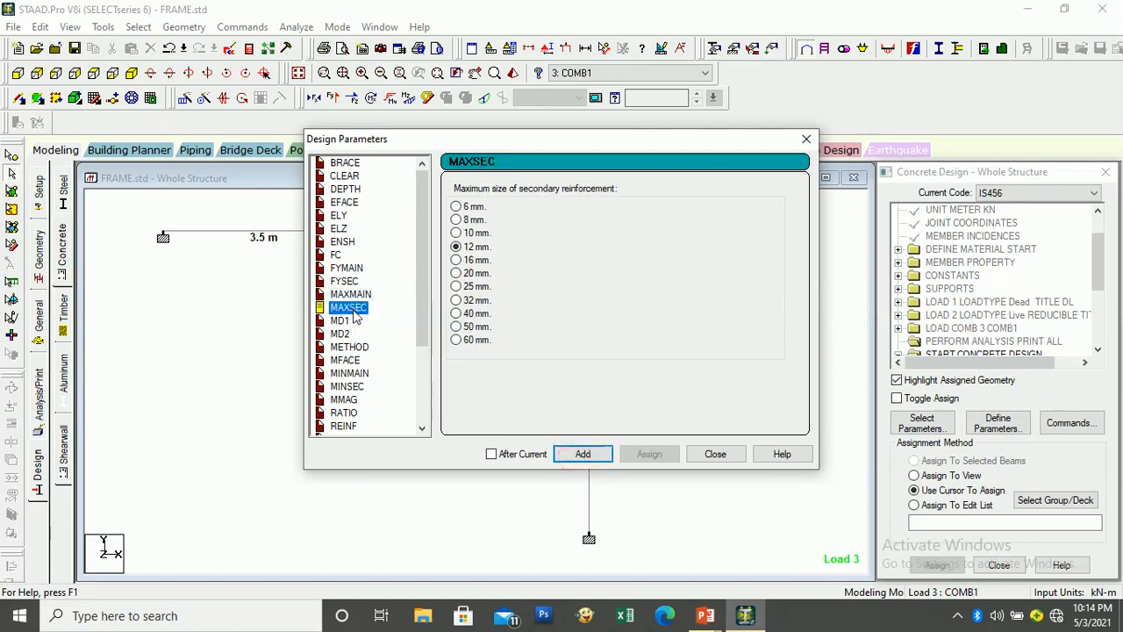
left_click(476, 234)
left_click(471, 248)
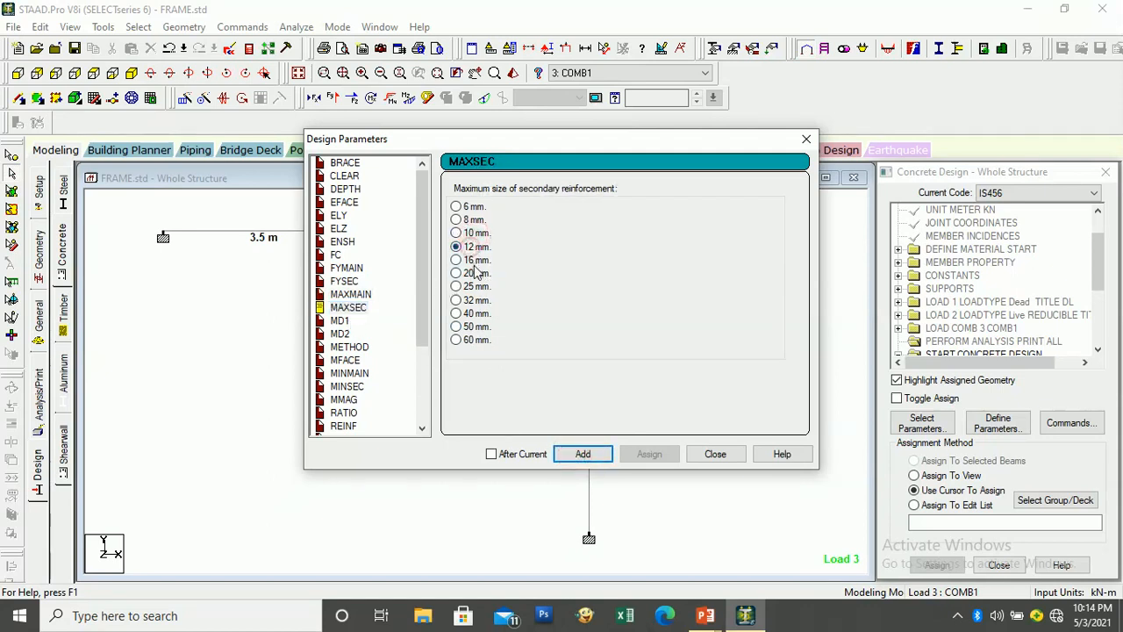
left_click(580, 456)
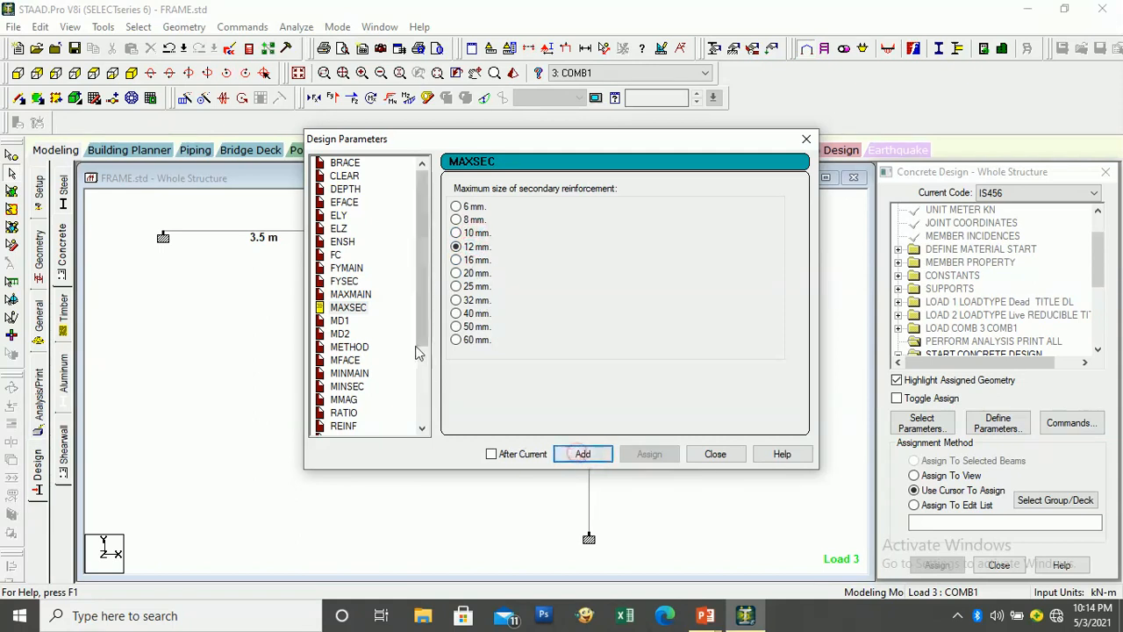
Step: Add minimum reinforcement sizes of 10 mm for main bars (MINMAIN) and 8 mm for secondary bars (MINSEC), and finish defining parameters
left_click_drag(422, 341, 422, 353)
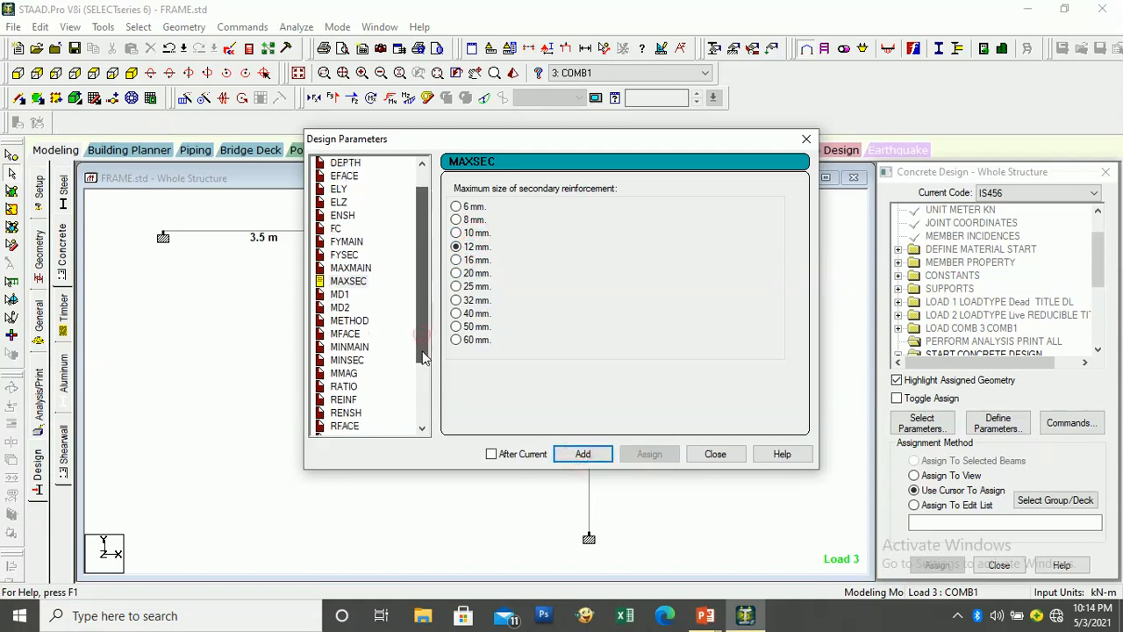
left_click(349, 347)
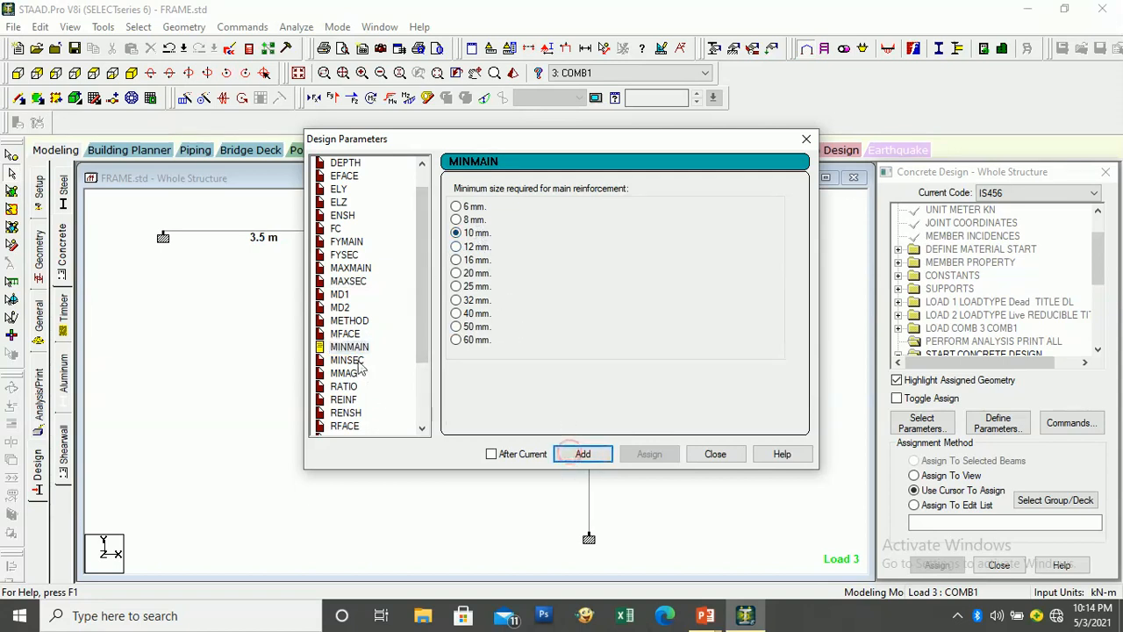
left_click(352, 360)
left_click(562, 460)
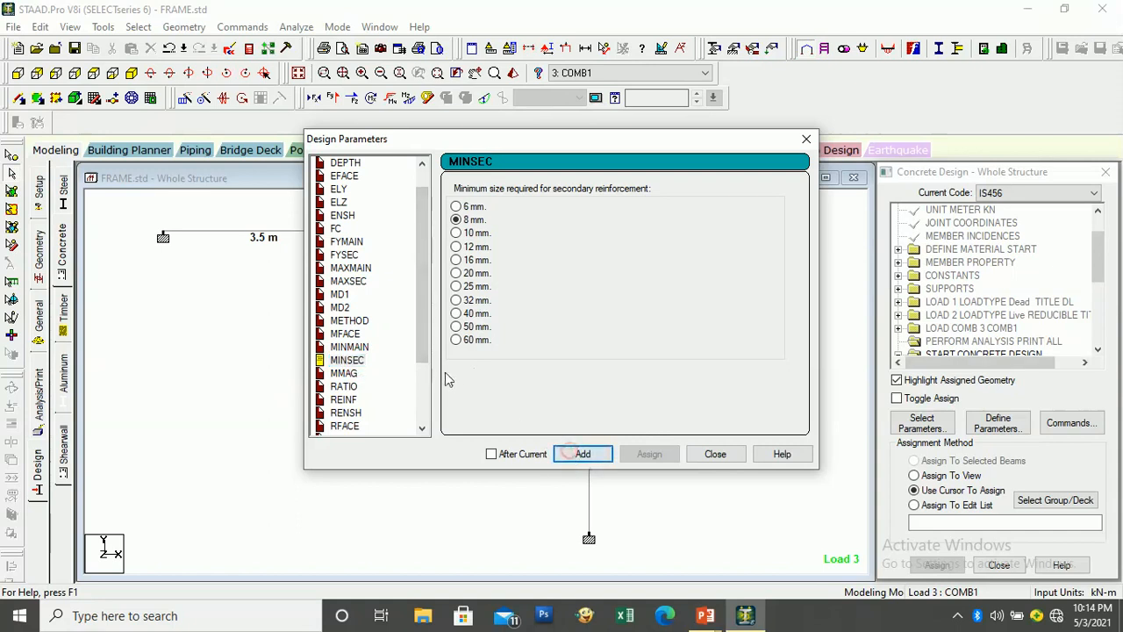
left_click_drag(421, 358, 422, 415)
left_click(581, 454)
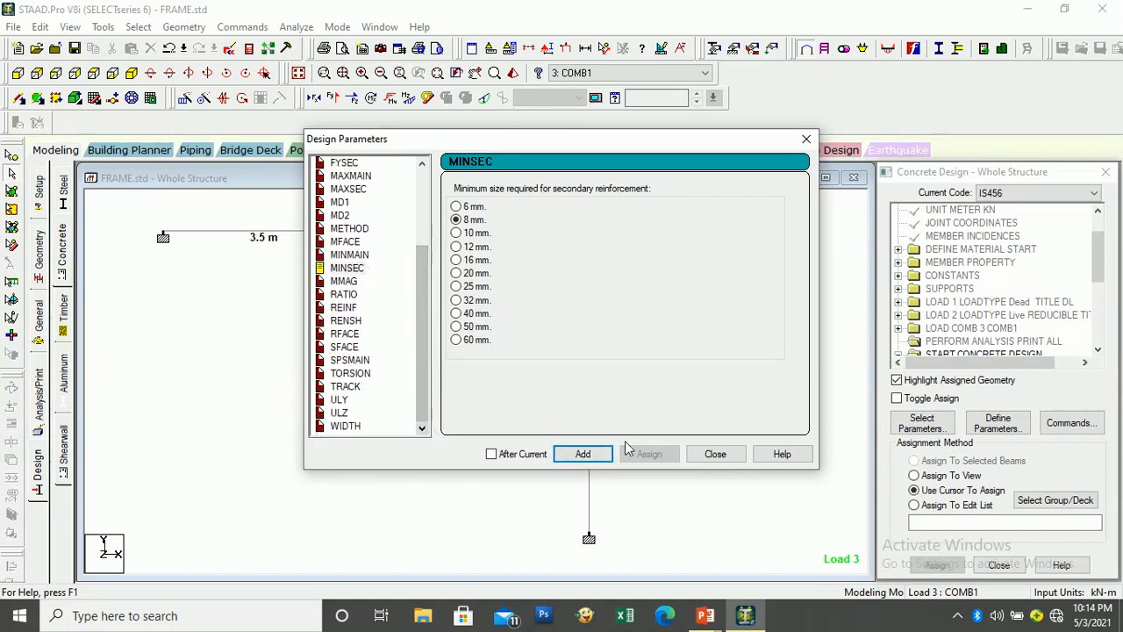
left_click(716, 455)
Step: Assign the CLEAR 0.03 parameter to all beams parallel to X
scroll(1065, 280, "down", 5)
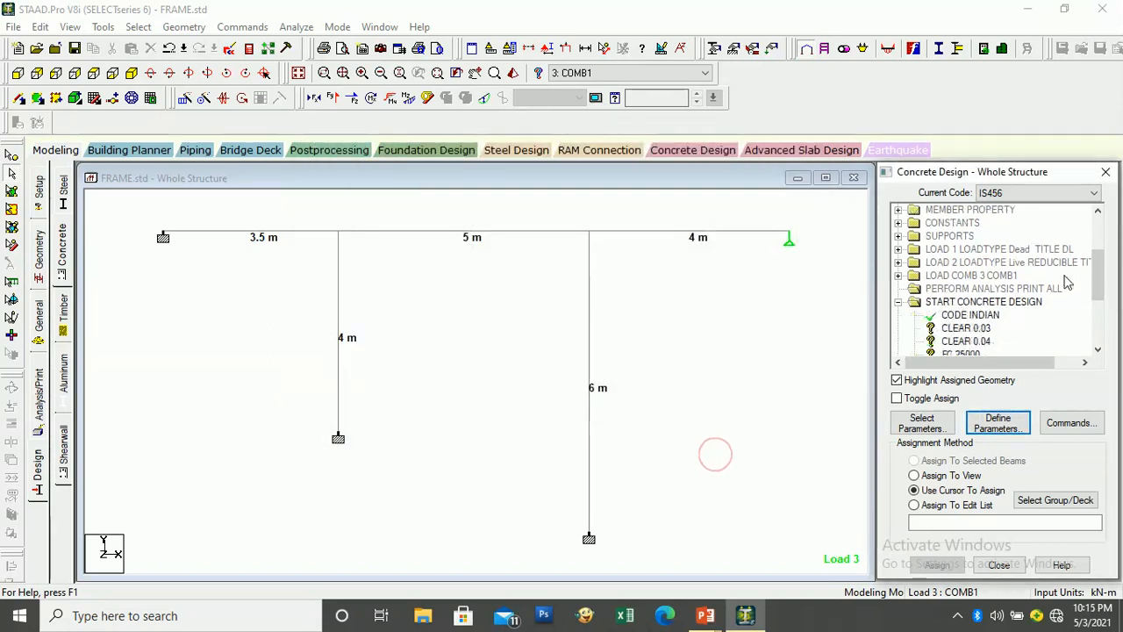
scroll(1030, 280, "up", 1)
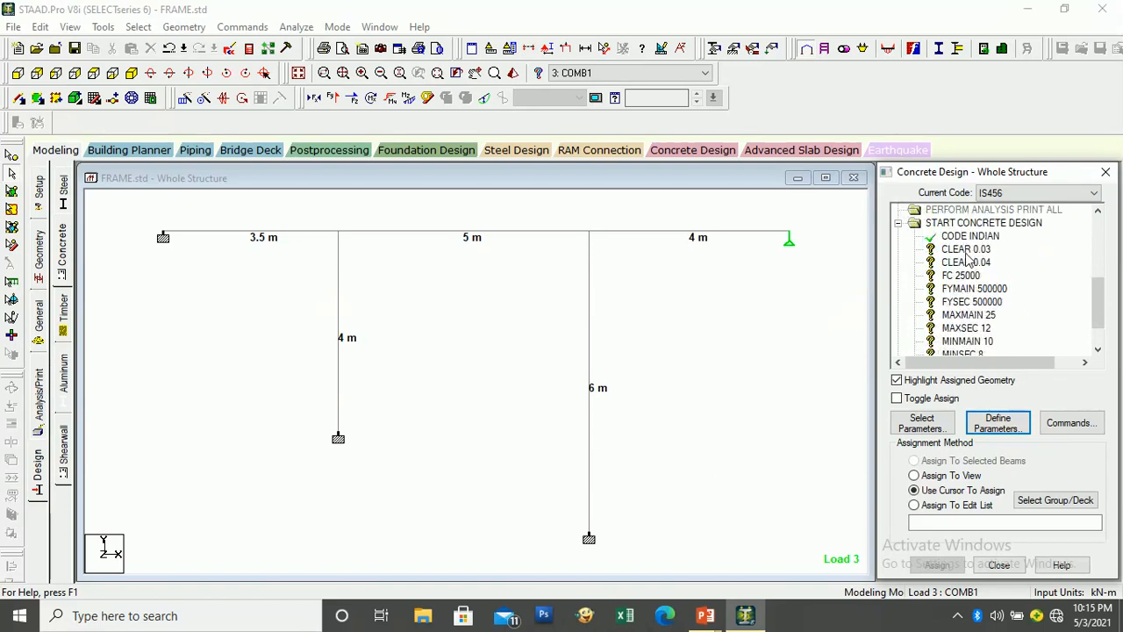
left_click(967, 250)
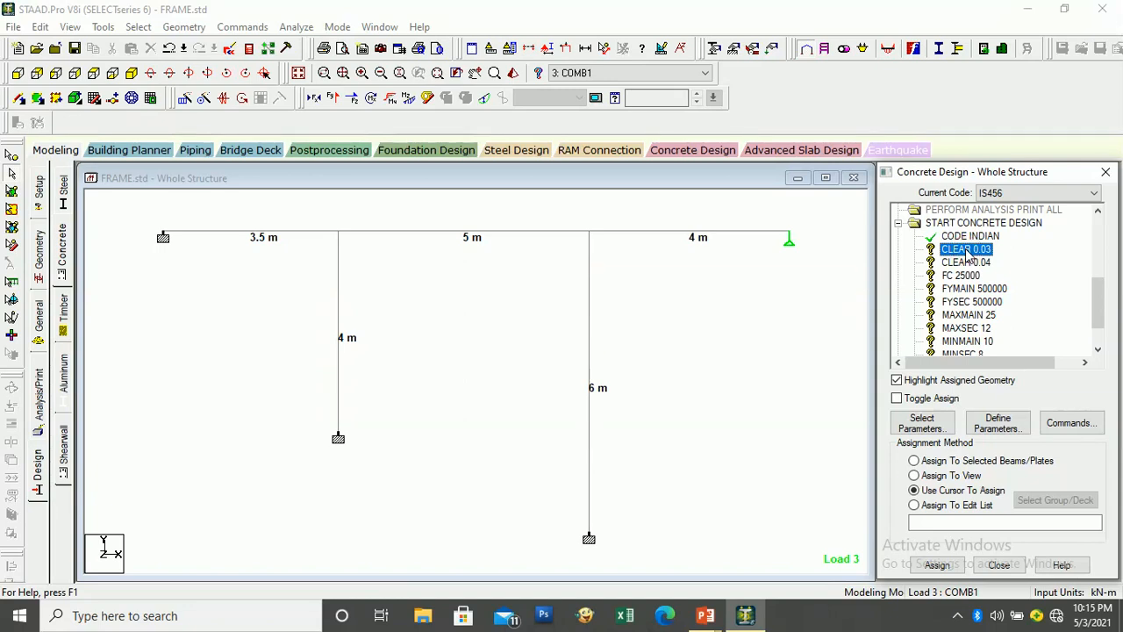
left_click_drag(131, 202, 807, 286)
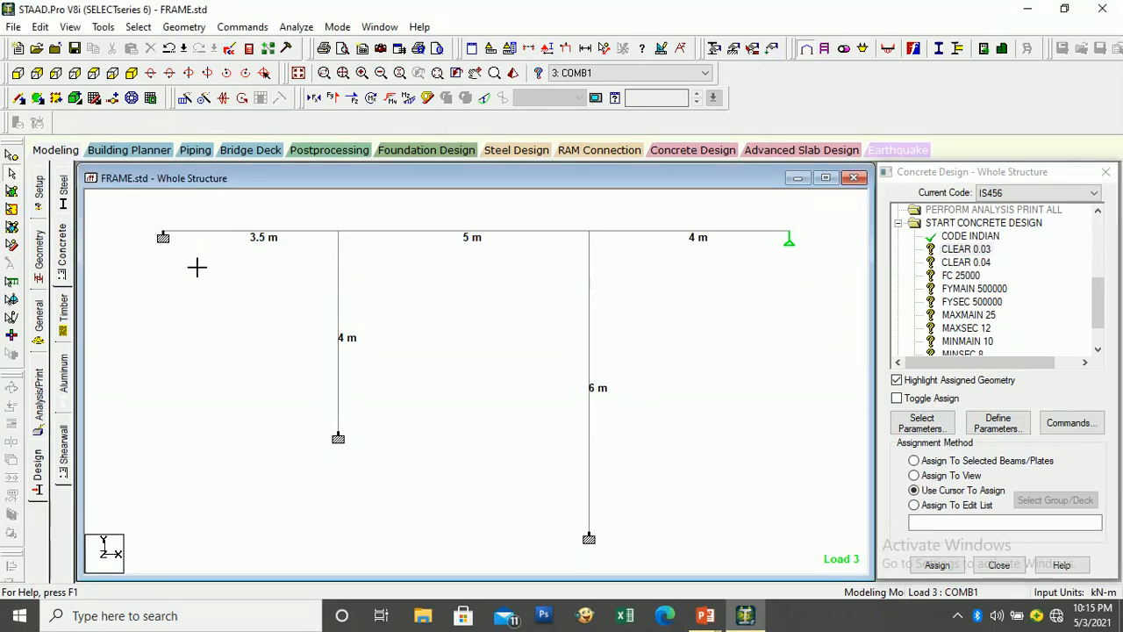
left_click(965, 262)
left_click(964, 249)
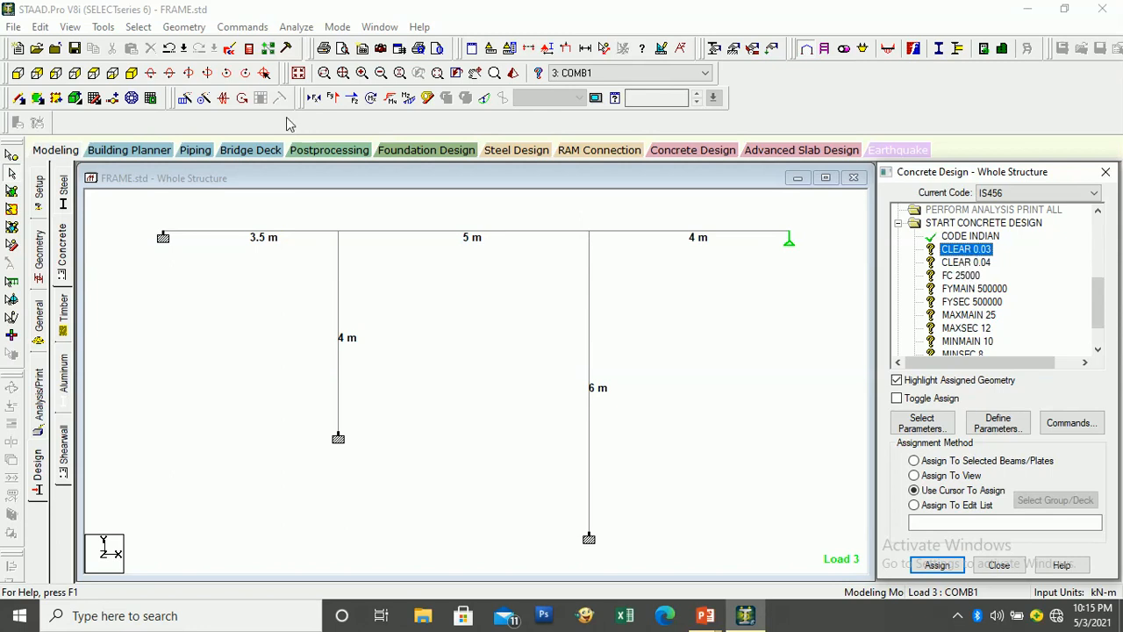
left_click(138, 27)
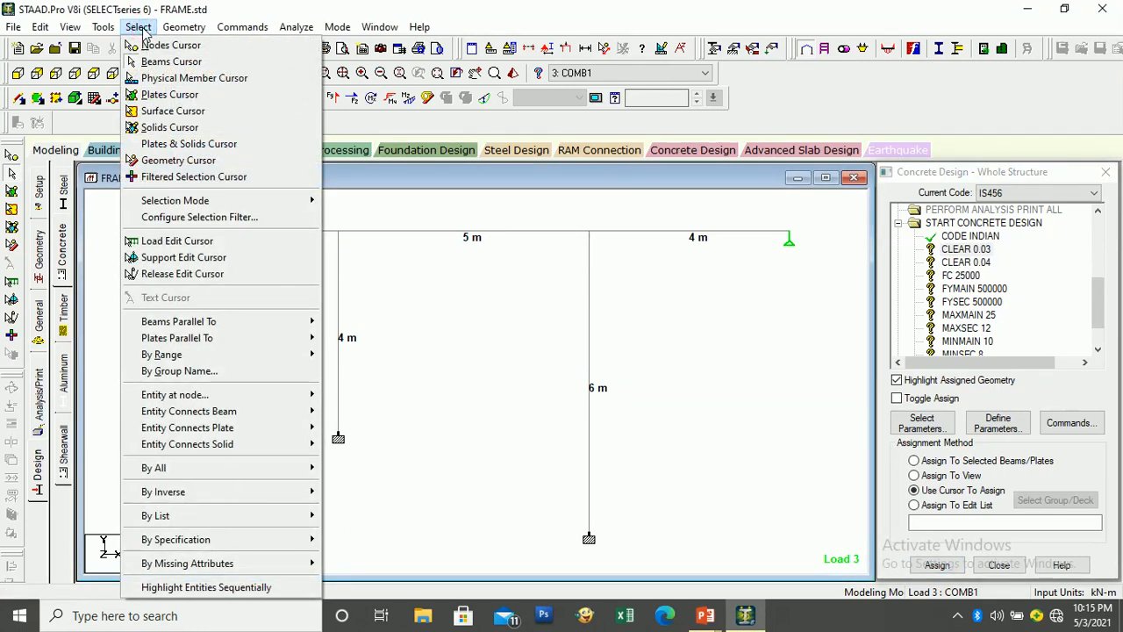
mouse_move(207, 322)
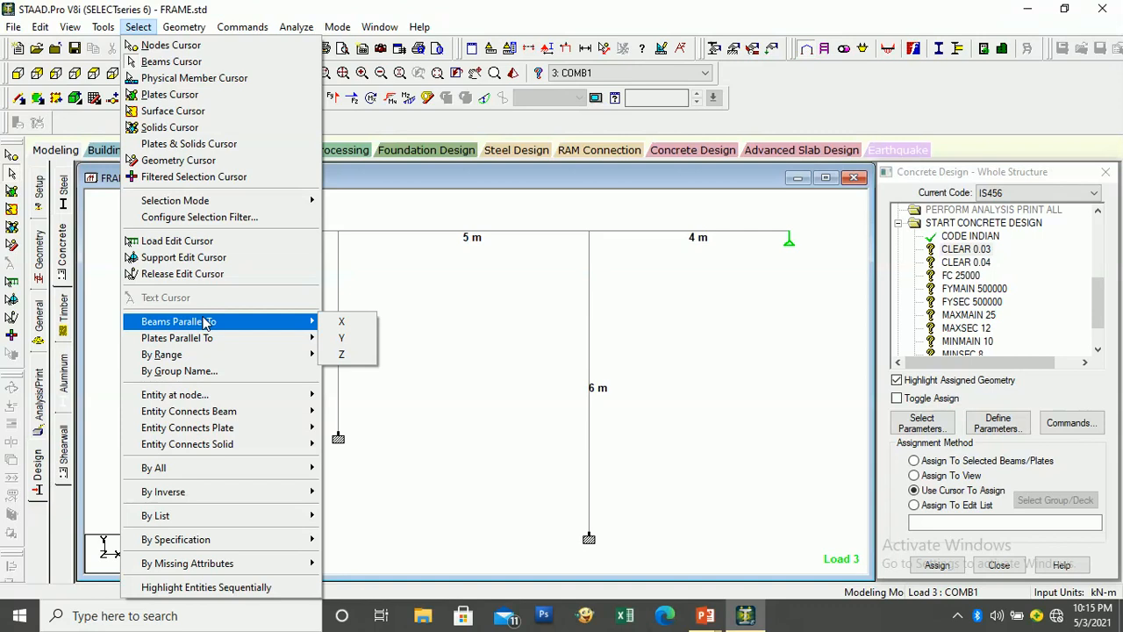
left_click(341, 321)
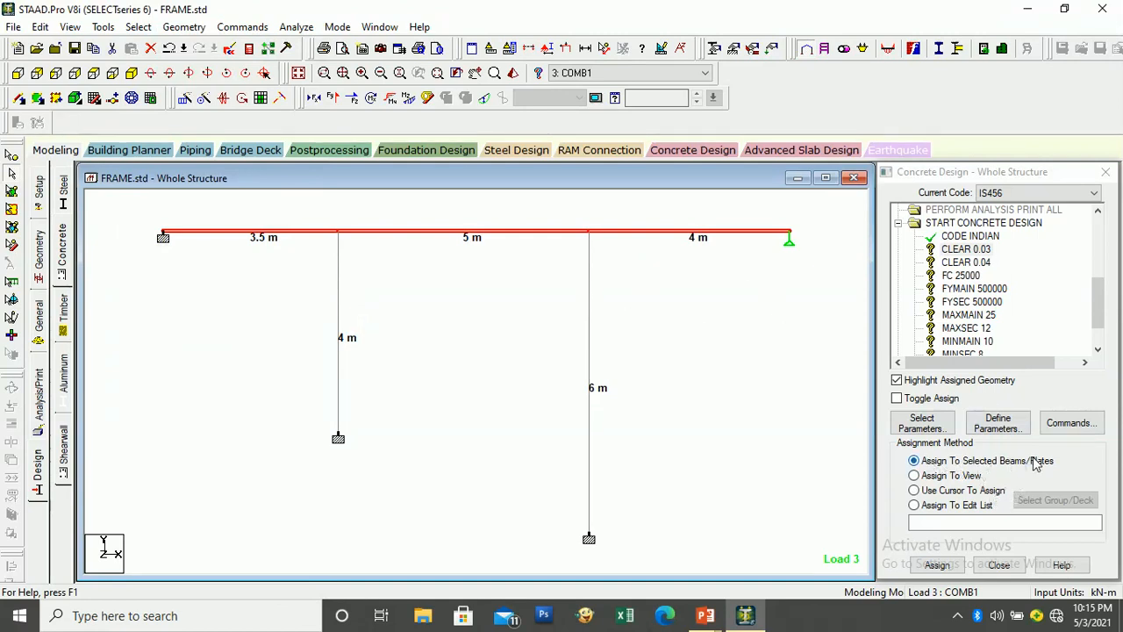
left_click(935, 564)
left_click(1002, 417)
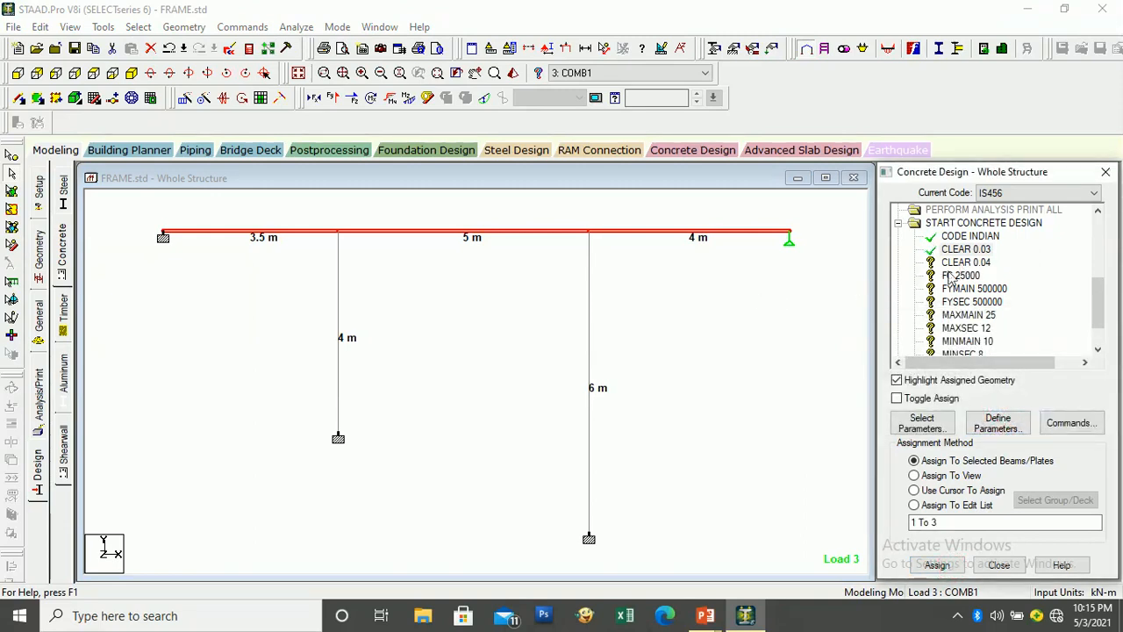
Step: Assign the CLEAR 0.04 parameter to all members parallel to Y
left_click(952, 262)
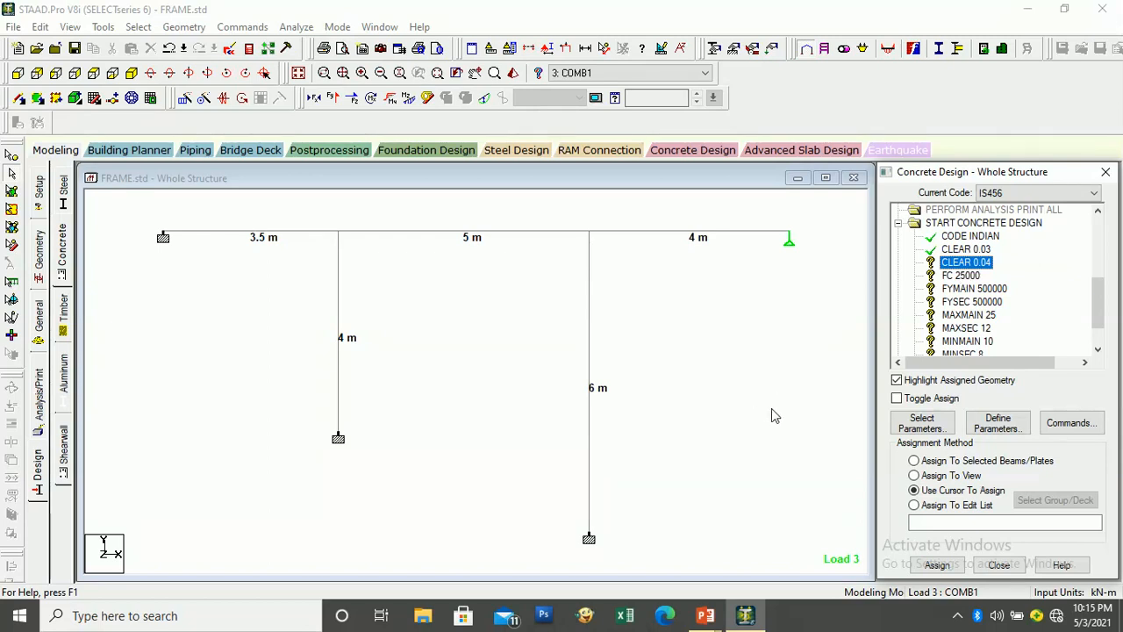
left_click(137, 27)
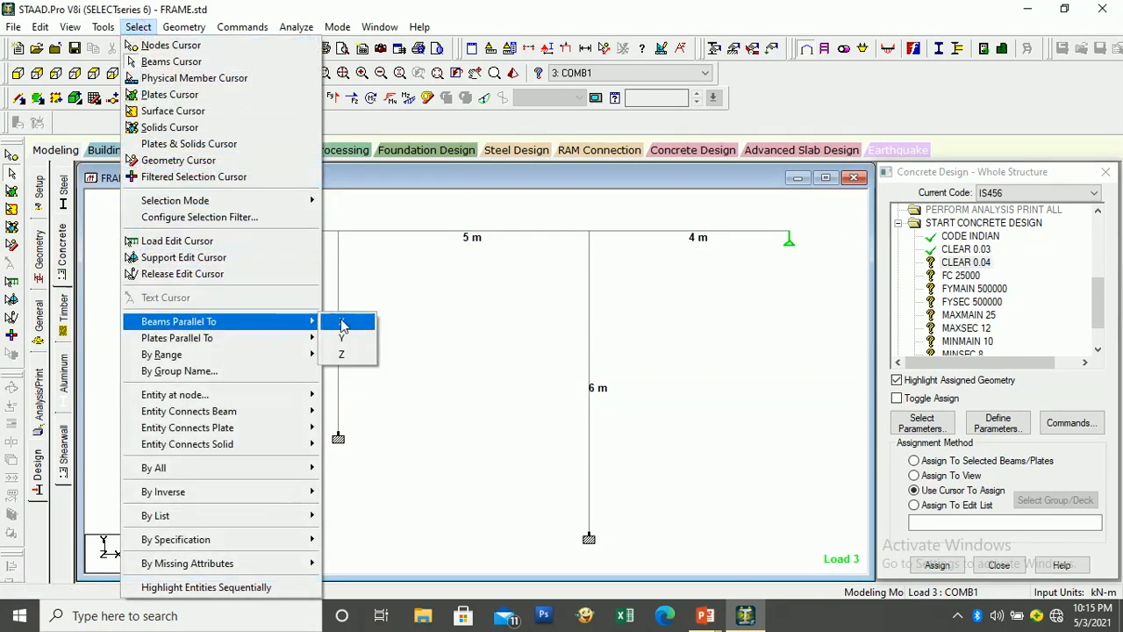
left_click(346, 339)
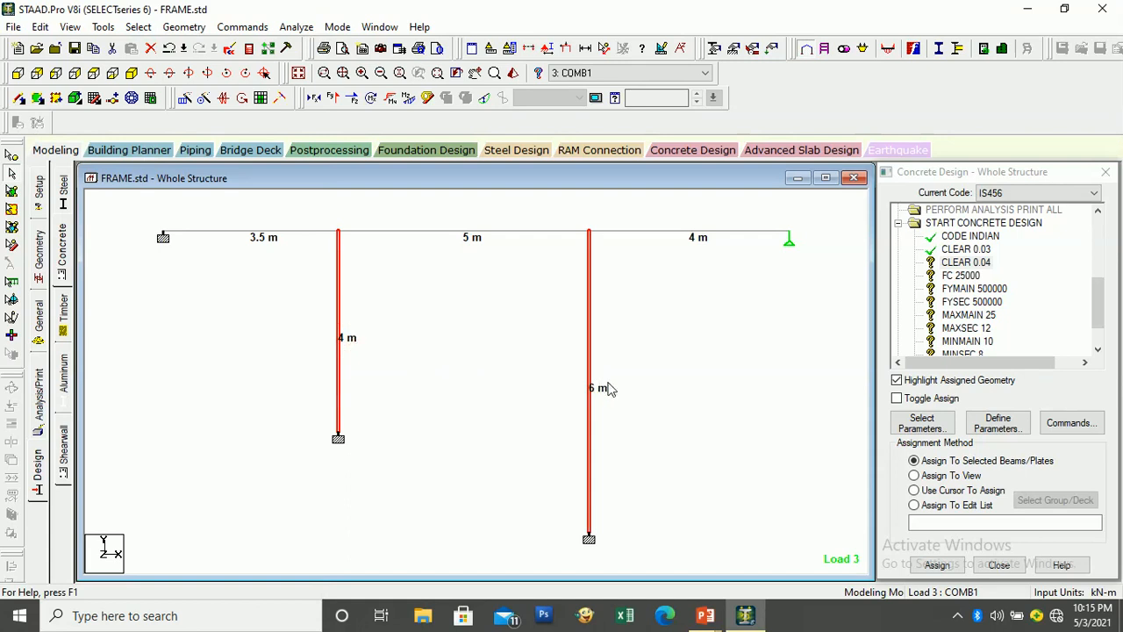
left_click(937, 564)
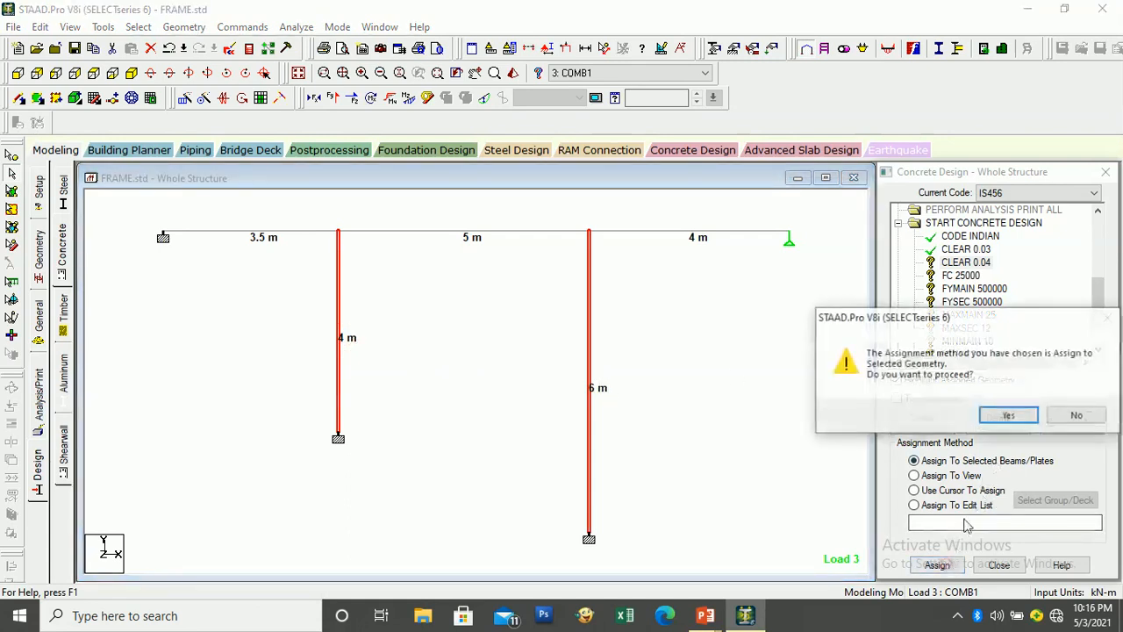
left_click(1008, 415)
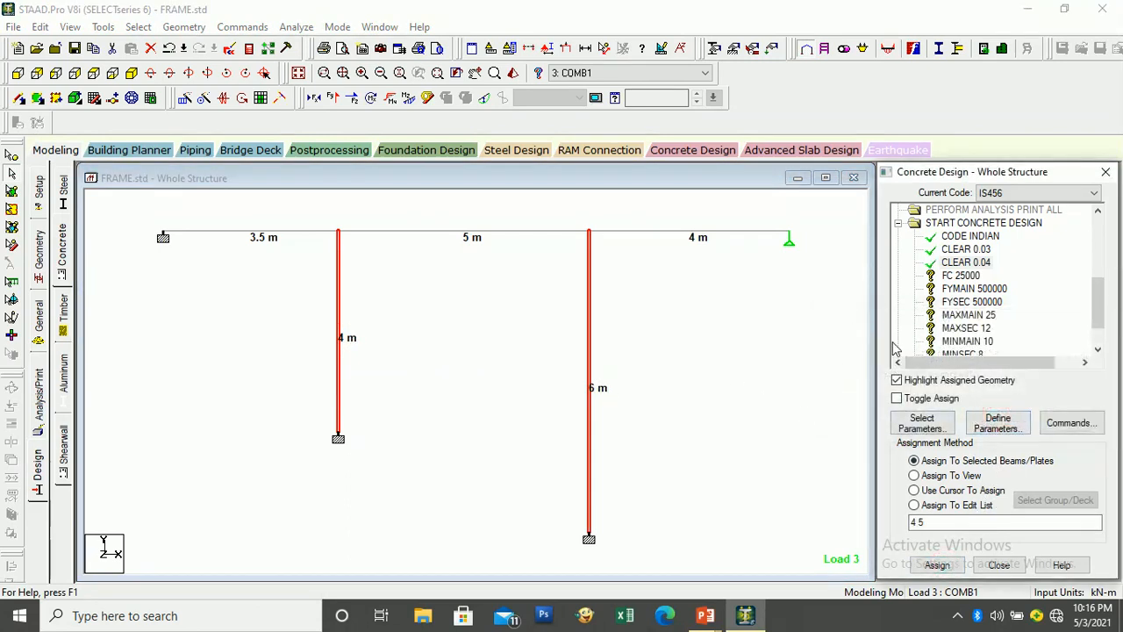
Step: Assign the concrete strength parameter FC 25000 to every member in the view
left_click(961, 277)
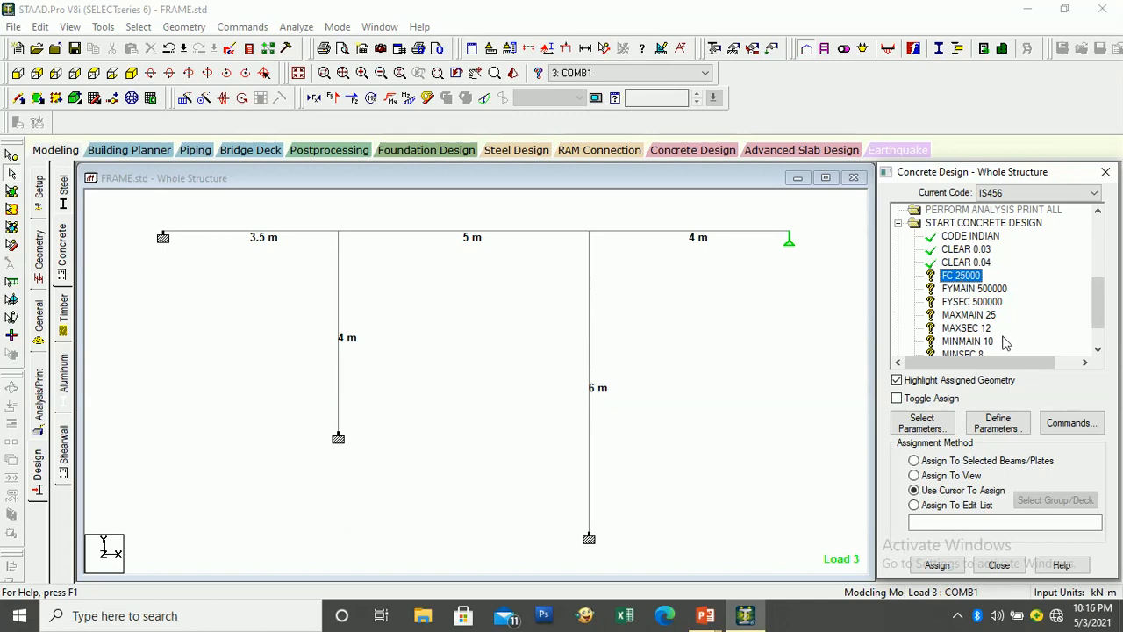
left_click(968, 478)
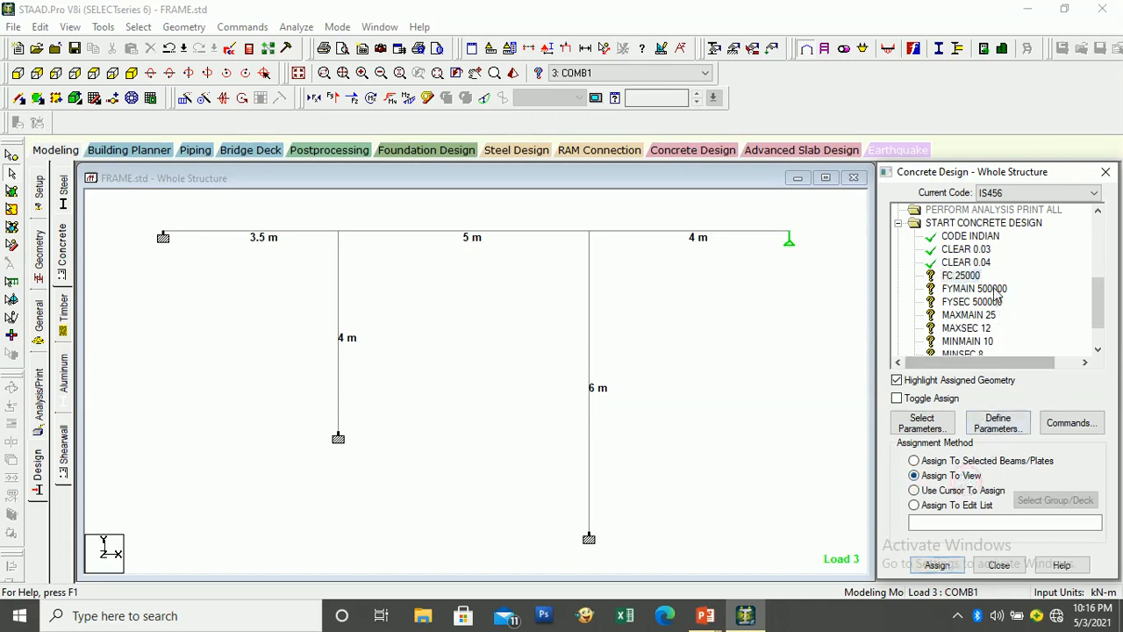
left_click(950, 566)
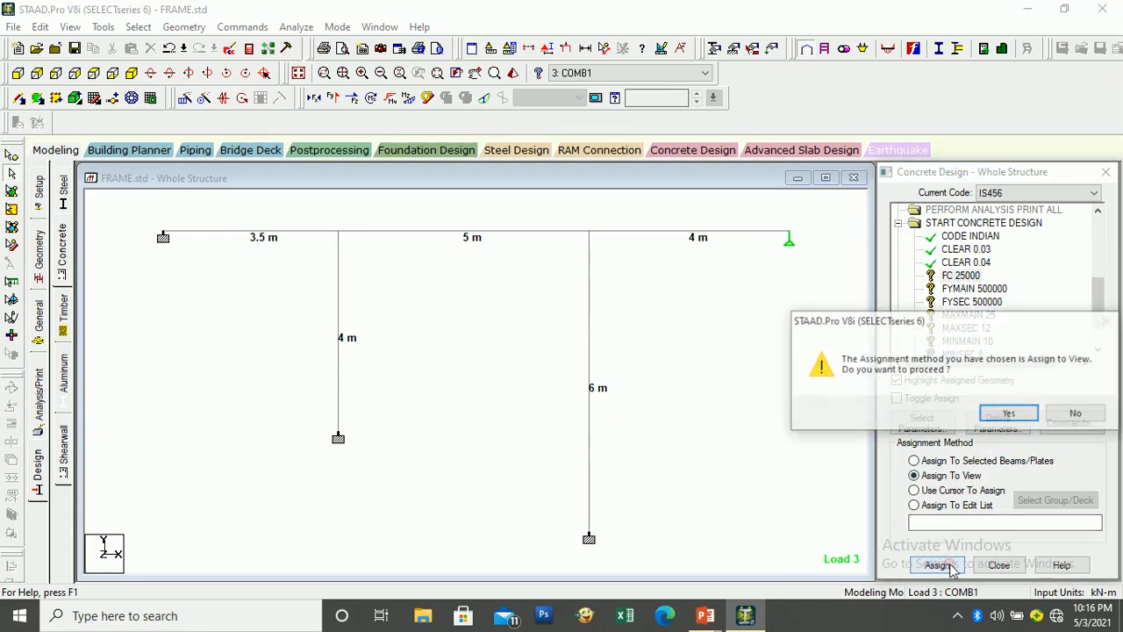
left_click(1009, 413)
Step: Assign the steel yield strength parameters FYMAIN 500000 and FYSEC 500000 to every member in the view
left_click(974, 289)
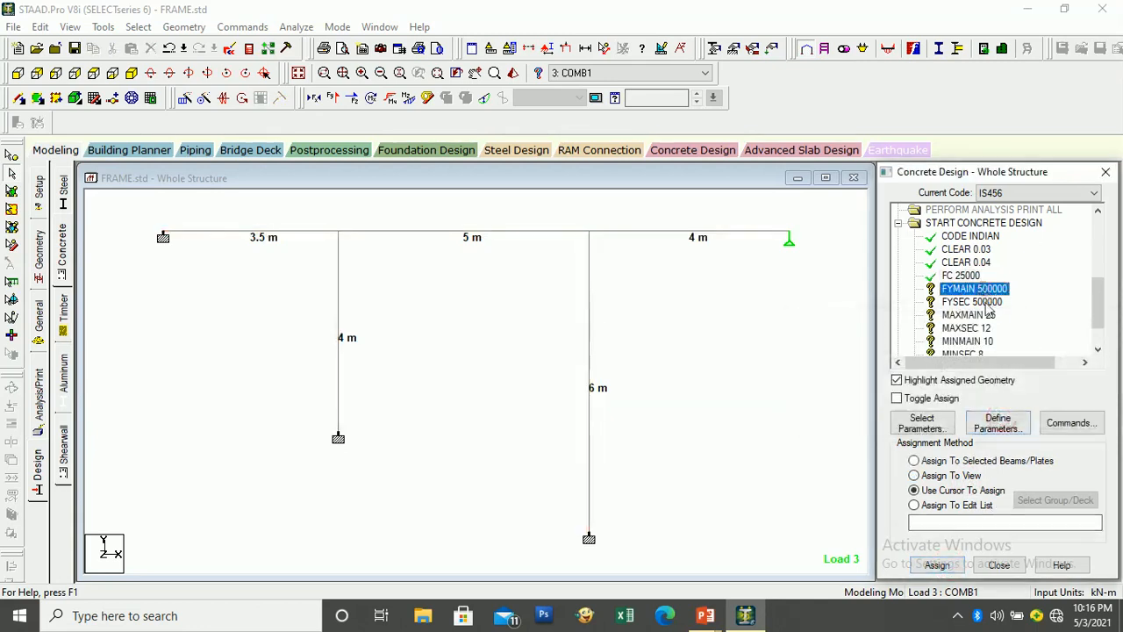
left_click(965, 478)
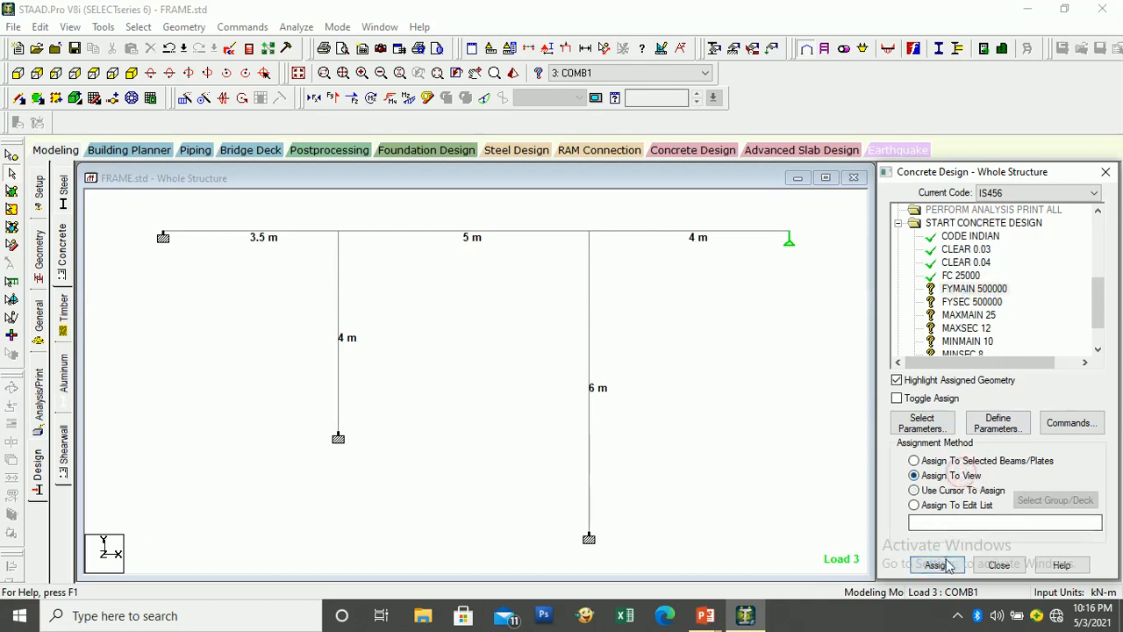
left_click(939, 564)
left_click(1003, 412)
left_click(972, 302)
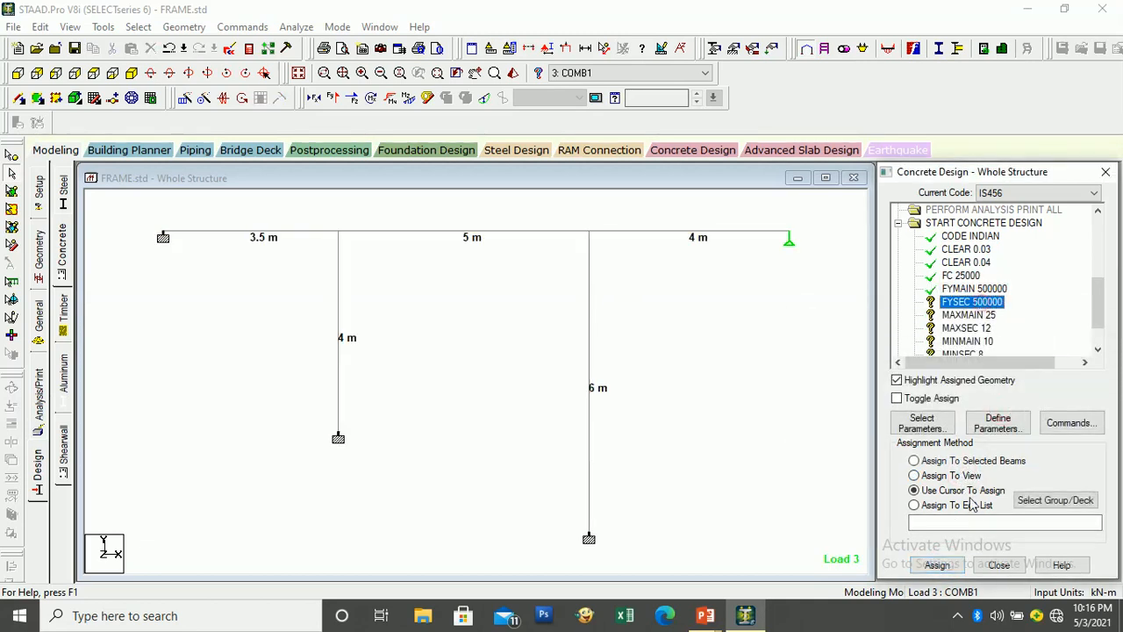
left_click(963, 475)
left_click(951, 565)
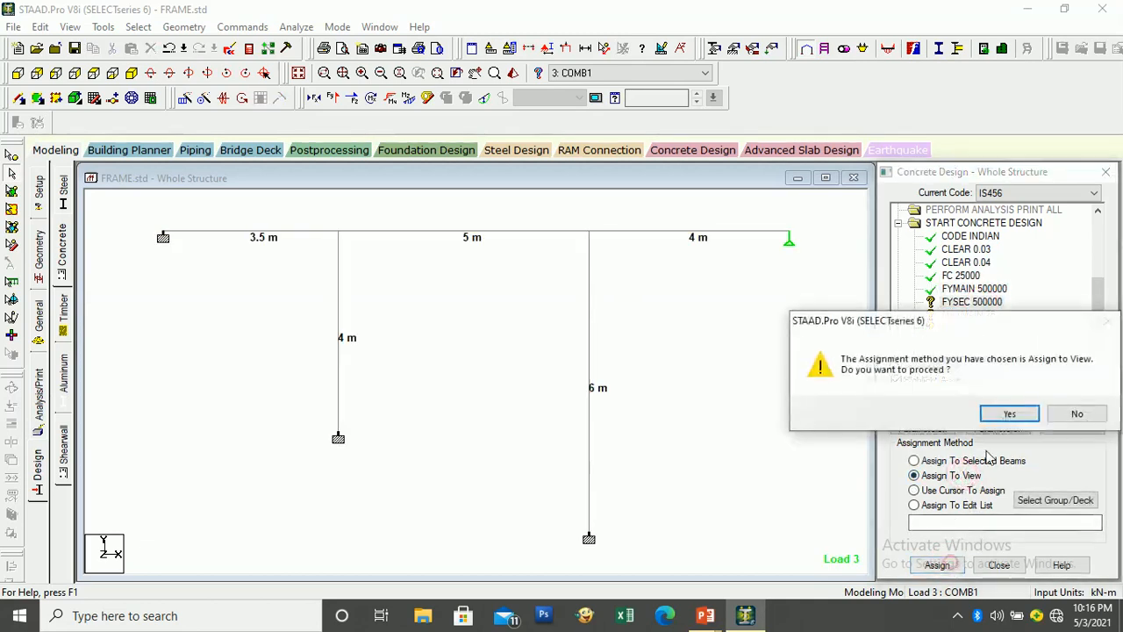
left_click(1003, 413)
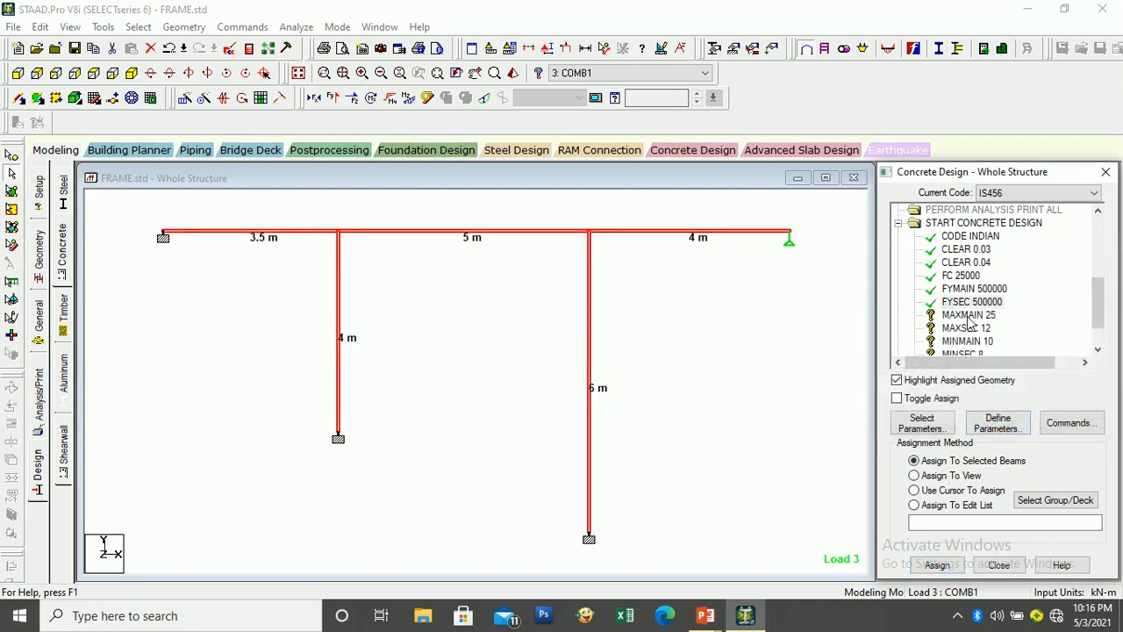
Step: Assign the maximum bar-size parameters MAXMAIN 25 and MAXSEC 12 to every member in the view
scroll(988, 336, "down", 1)
left_click(968, 301)
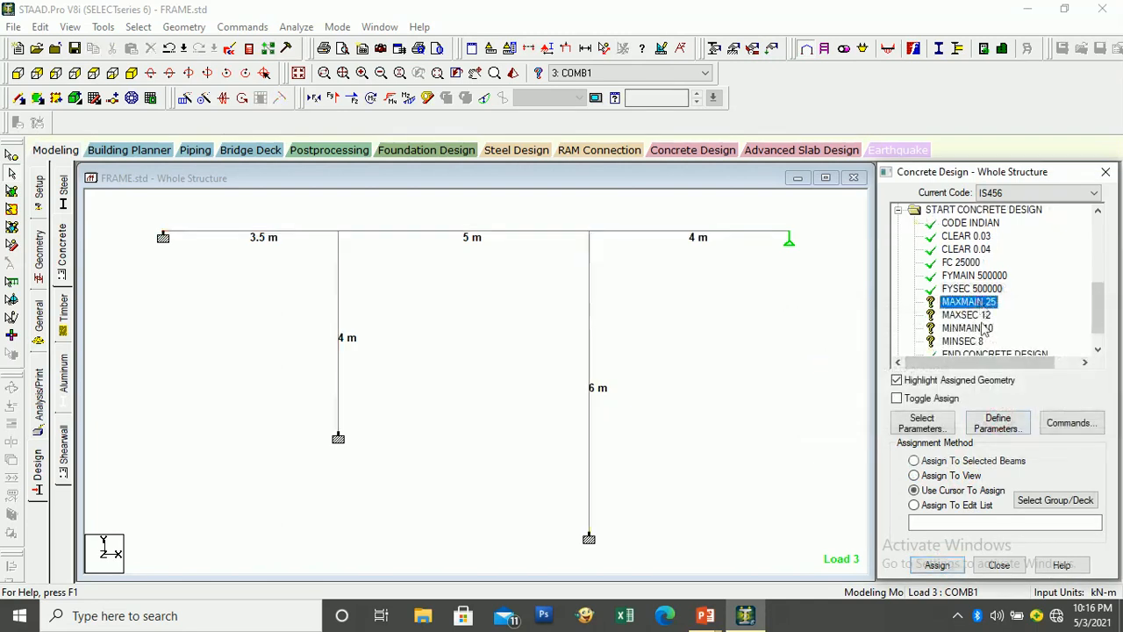
left_click(956, 475)
left_click(936, 565)
left_click(1003, 412)
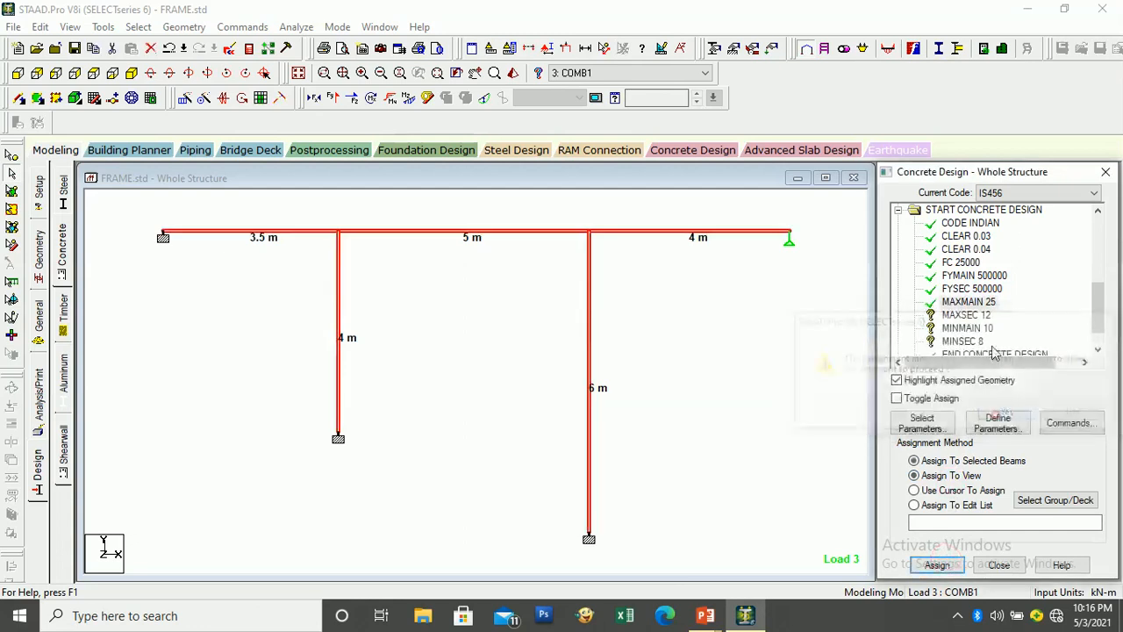
left_click(968, 314)
left_click(967, 476)
left_click(951, 565)
left_click(1005, 413)
Step: Assign the minimum bar-size parameters MINMAIN 10 and MINSEC 8 to every member in the view
scroll(986, 329, "down", 1)
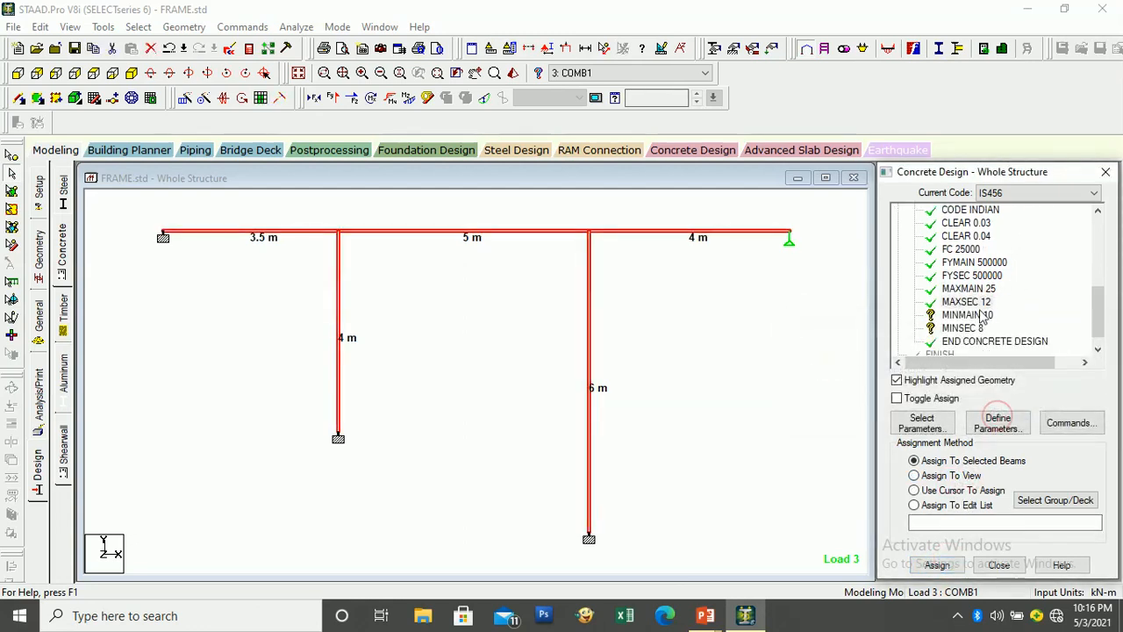
left_click(970, 315)
left_click(914, 475)
left_click(937, 565)
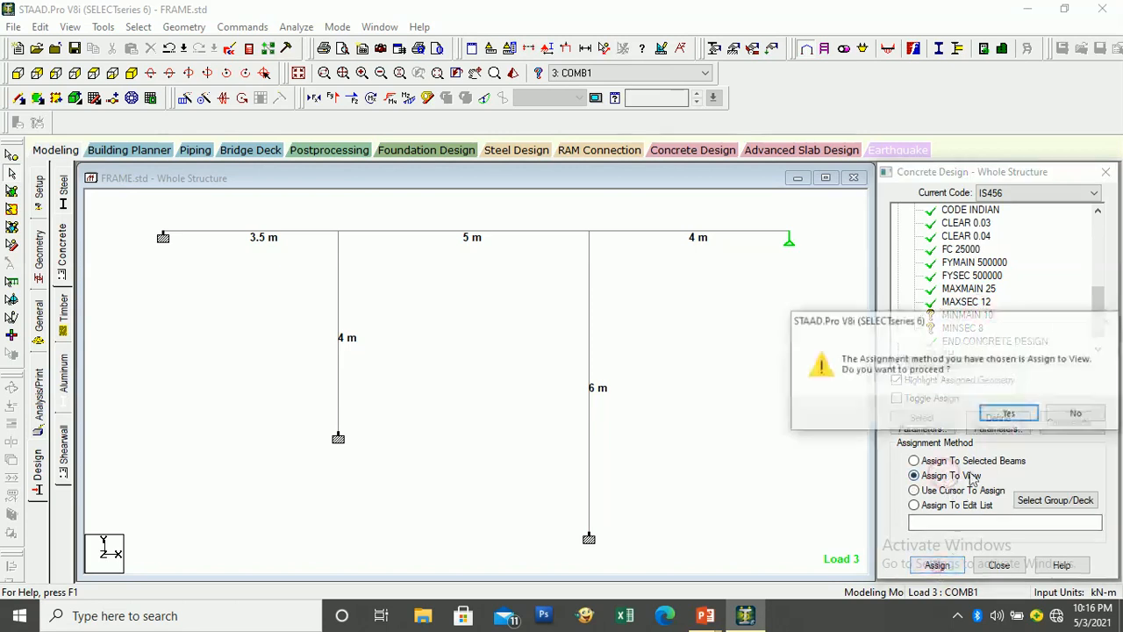
left_click(1000, 415)
left_click(978, 328)
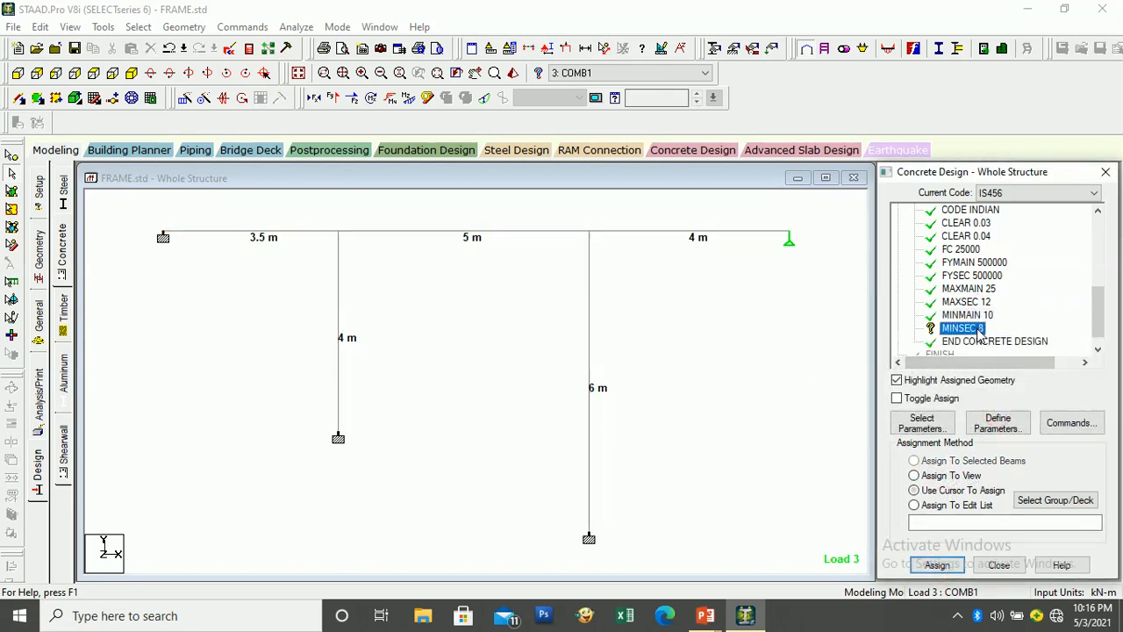
left_click(948, 476)
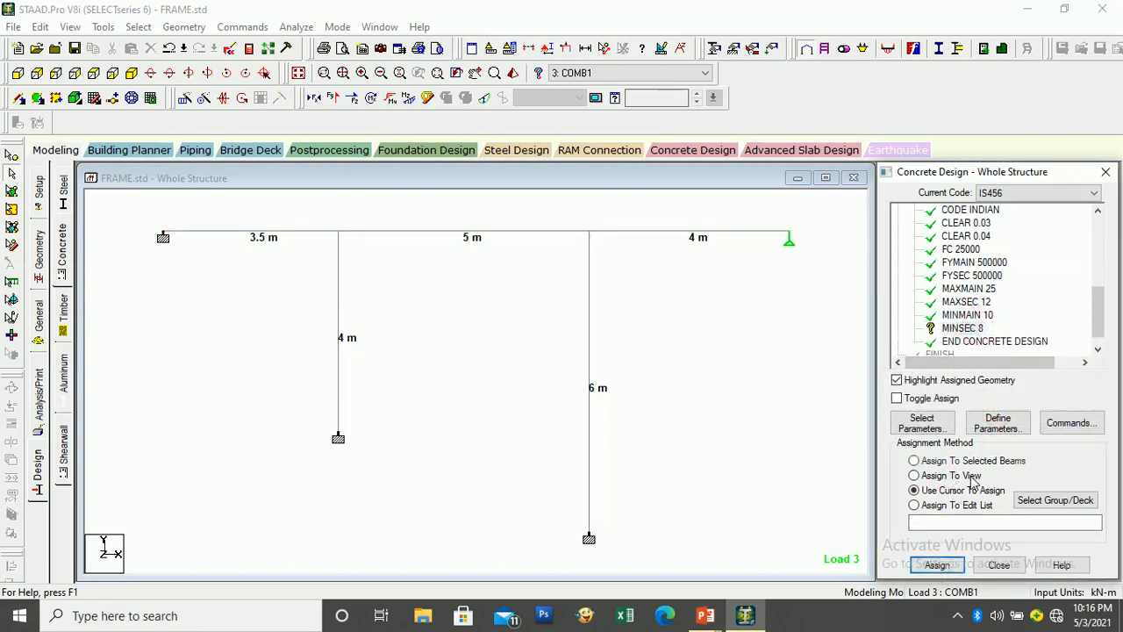
left_click(937, 565)
left_click(1005, 413)
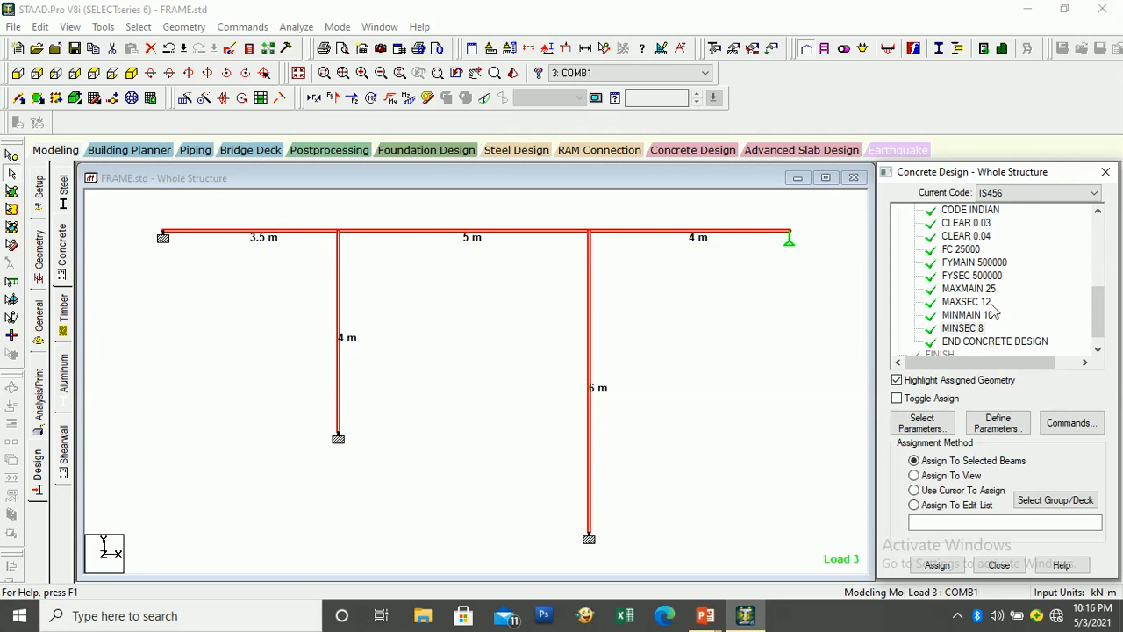
Step: Add the DESIGN BEAM, DESIGN COLUMN and TAKE OFF commands to the concrete design
scroll(989, 316, "down", 1)
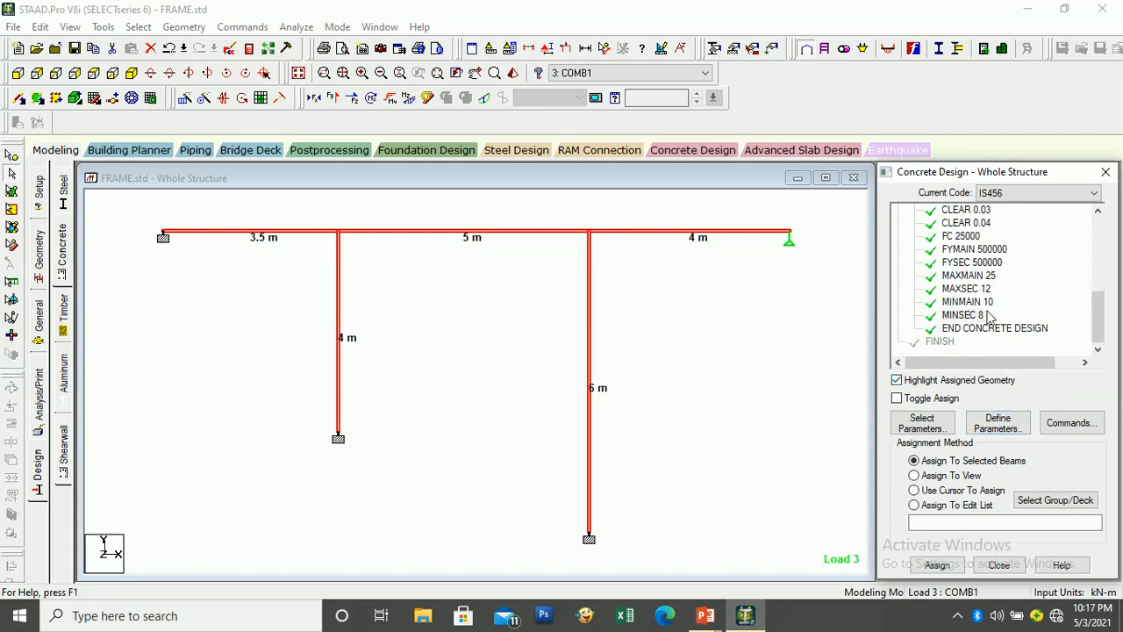
left_click(1087, 425)
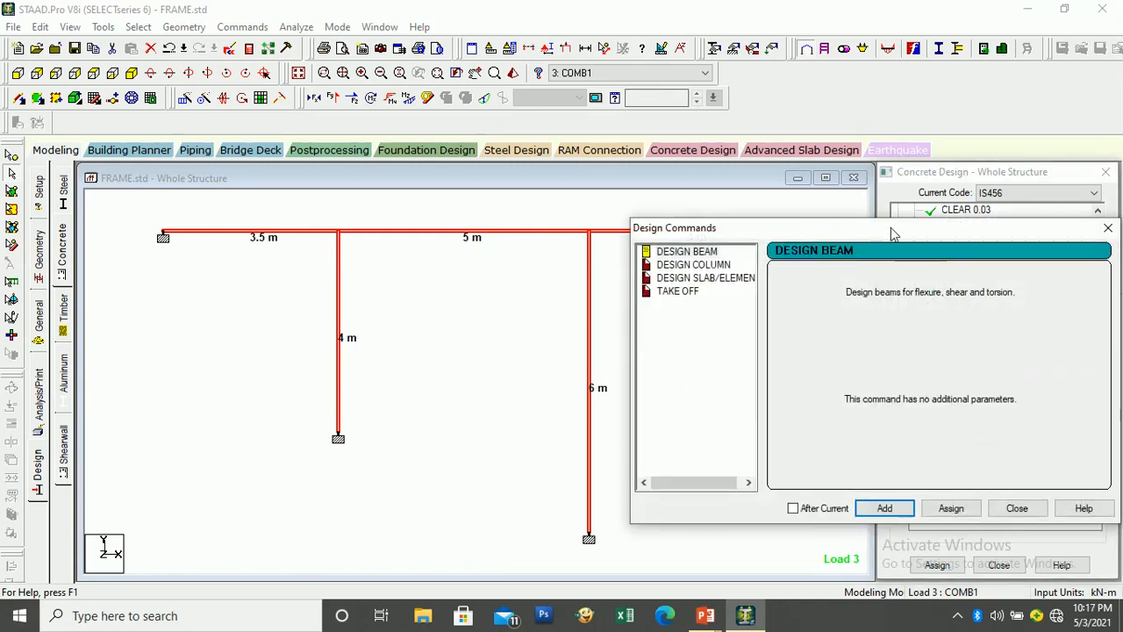
left_click_drag(881, 235, 674, 205)
left_click(469, 222)
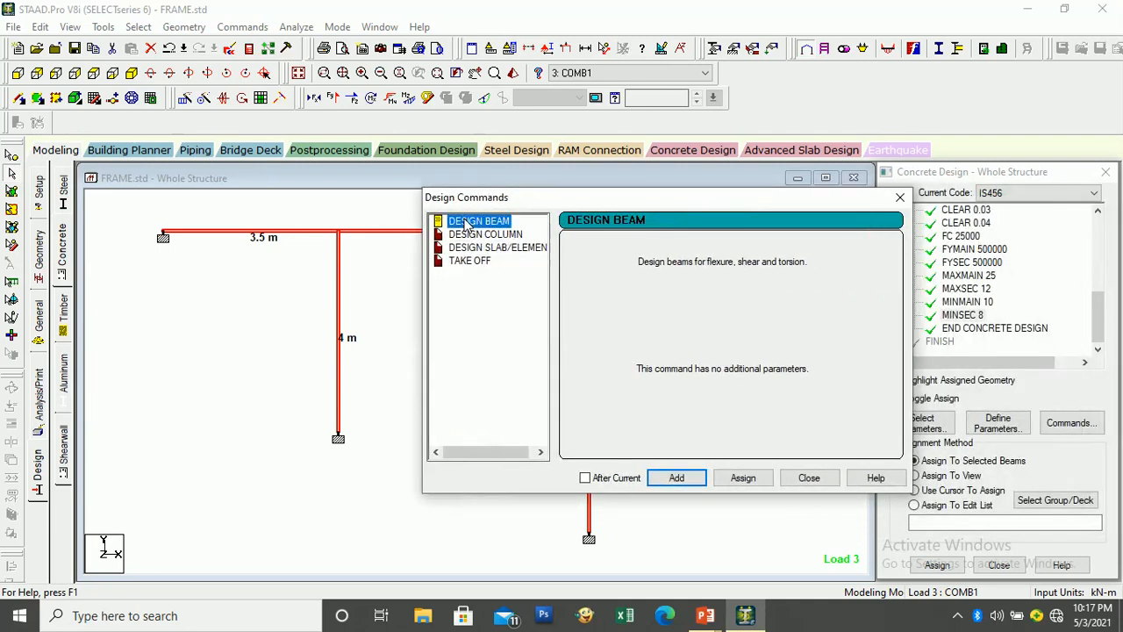
left_click(677, 477)
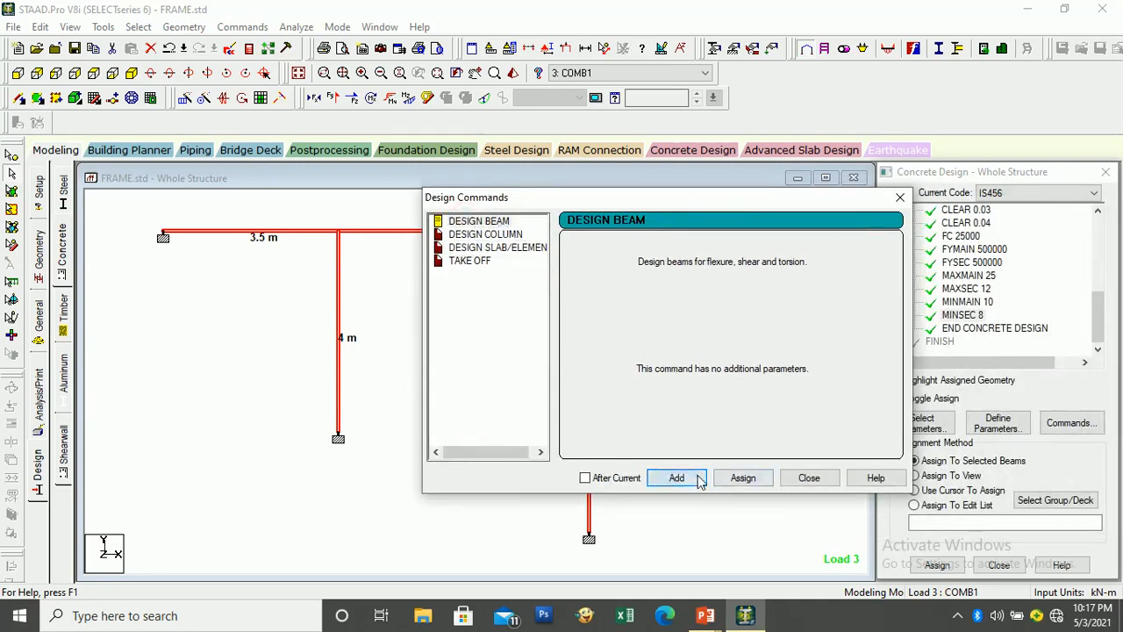
left_click(510, 237)
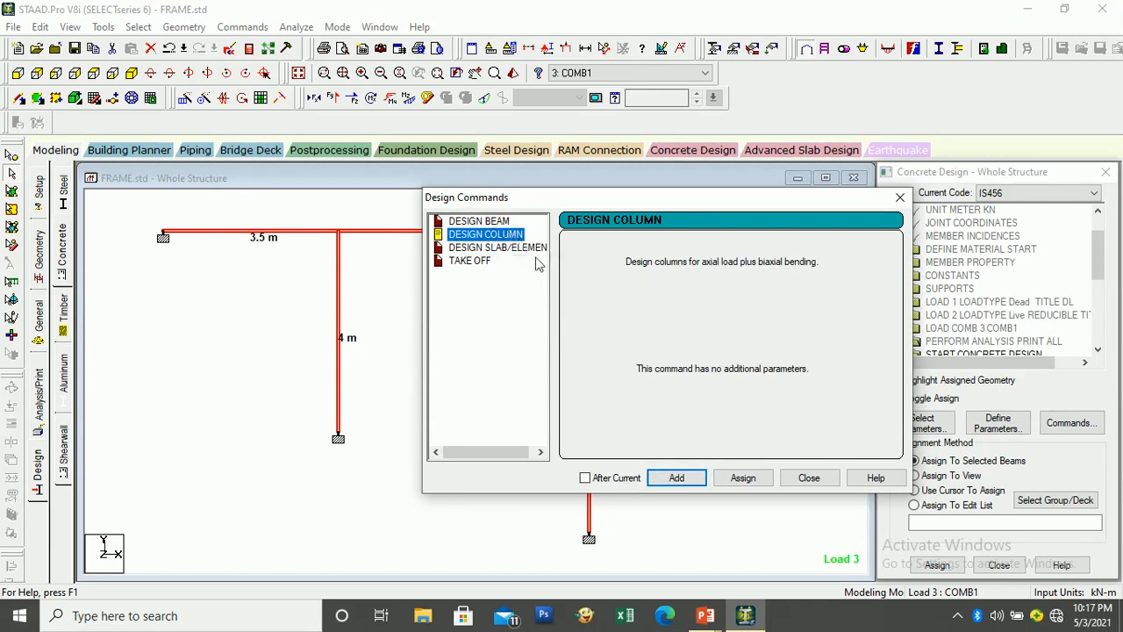
left_click(676, 477)
left_click(486, 262)
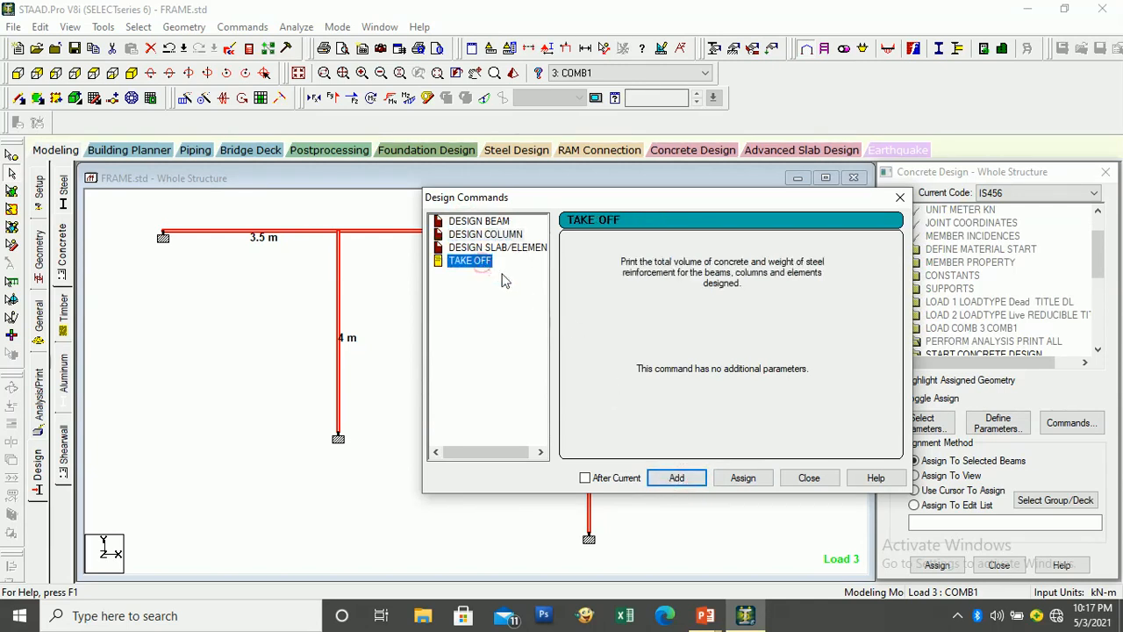
left_click(677, 479)
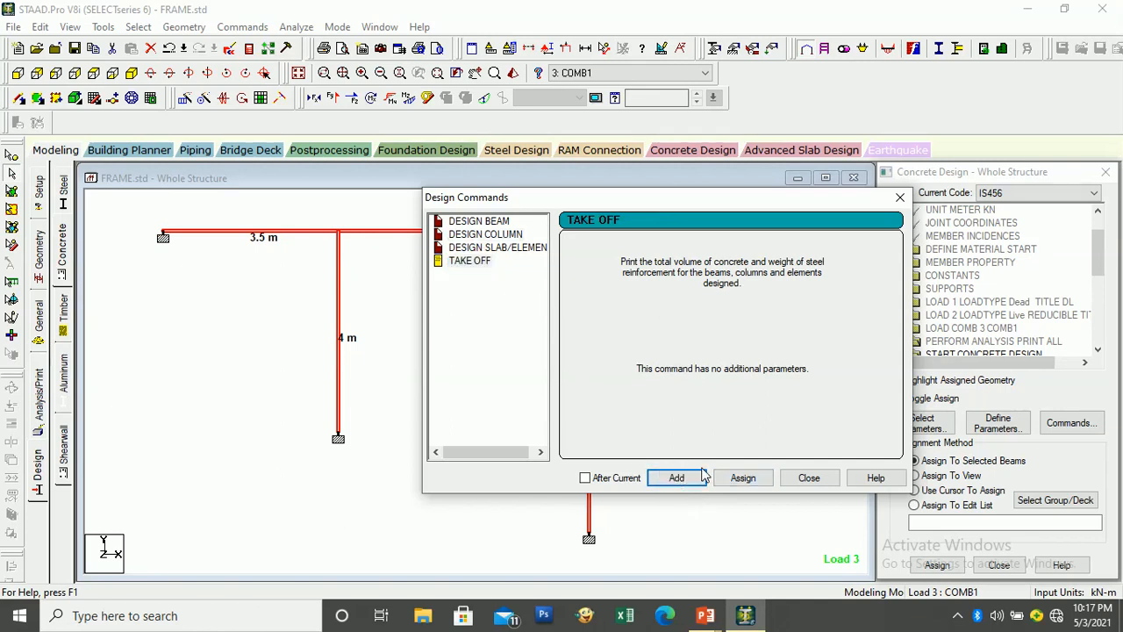
left_click(803, 478)
Step: Assign the DESIGN BEAM command to the three horizontal beams of the frame
scroll(973, 342, "down", 5)
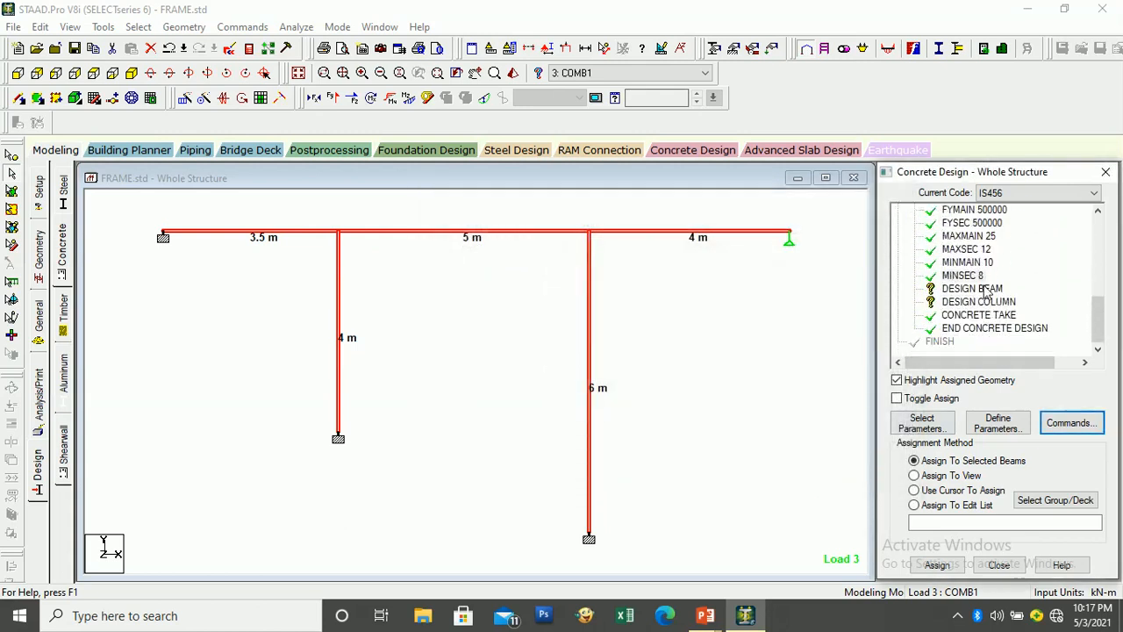
left_click(974, 289)
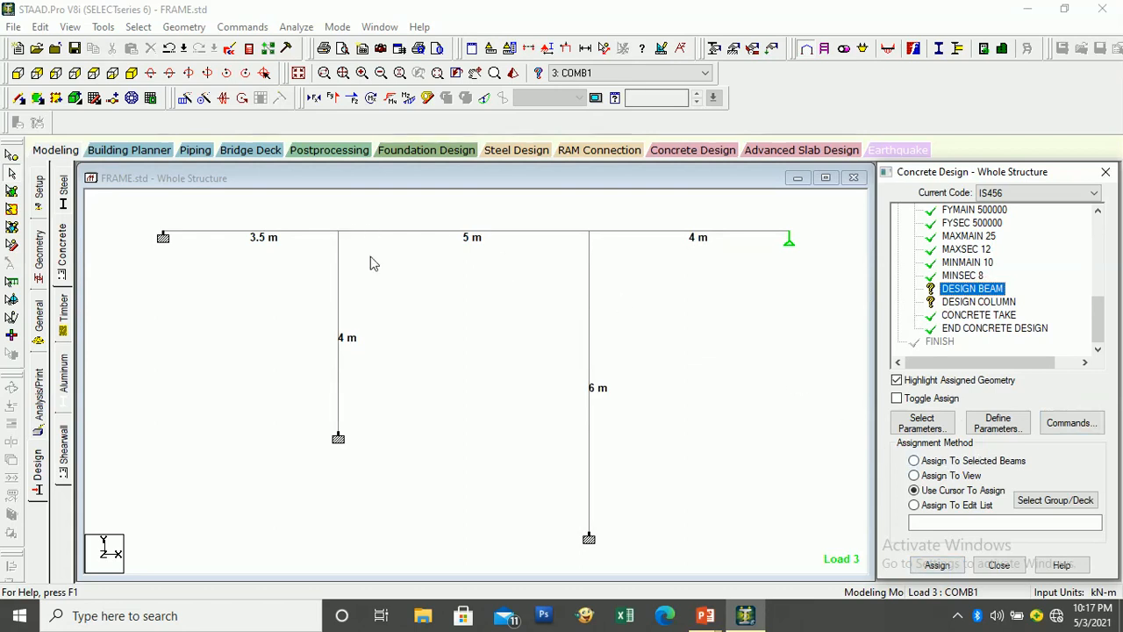
left_click_drag(138, 196, 811, 290)
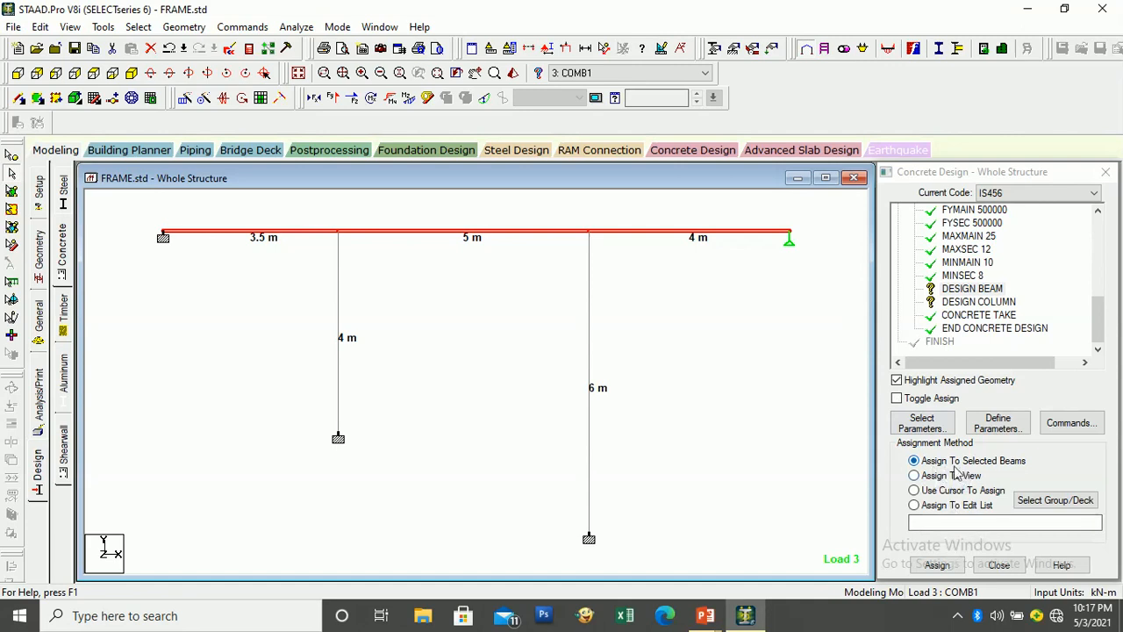
left_click(936, 565)
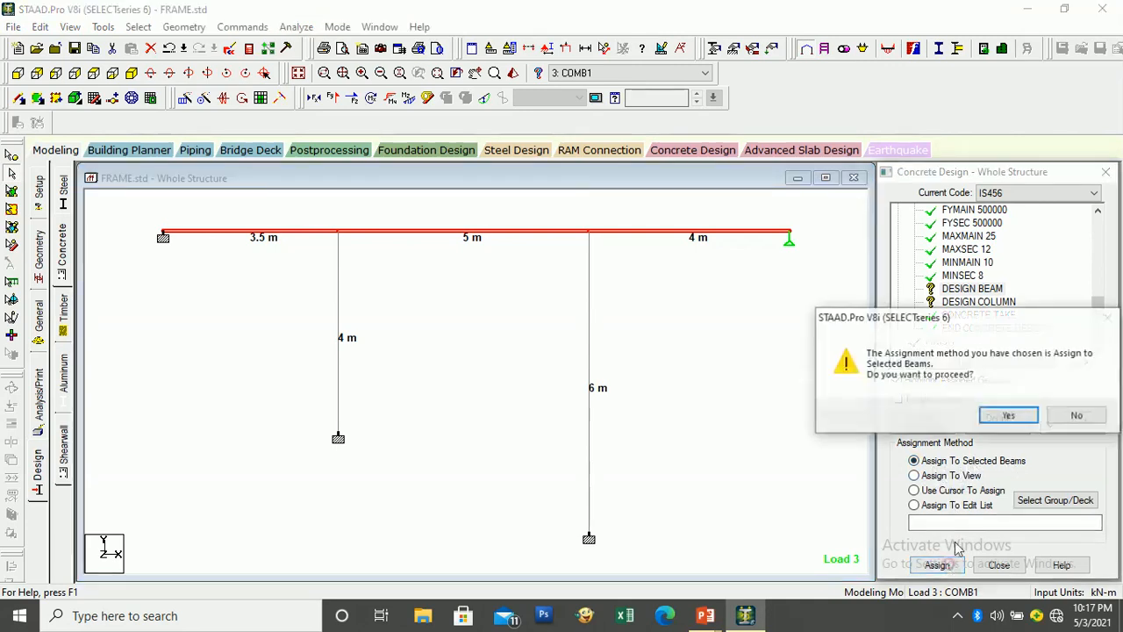
left_click(996, 417)
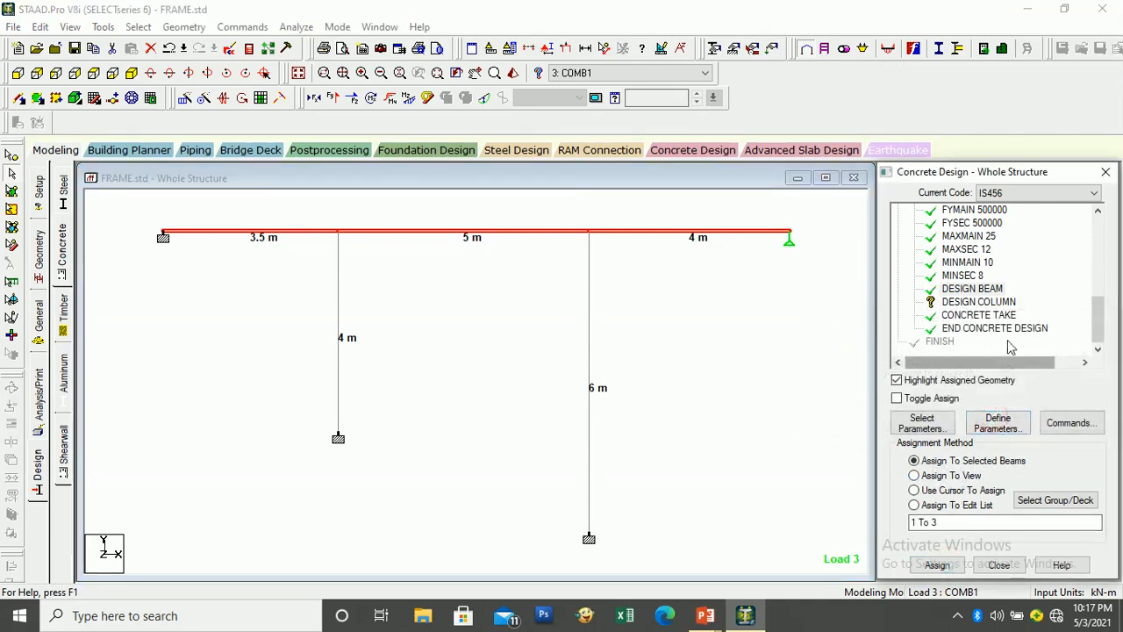
Step: Assign the DESIGN COLUMN command to the two vertical columns, and check the members assigned to the column and beam design commands
left_click(981, 302)
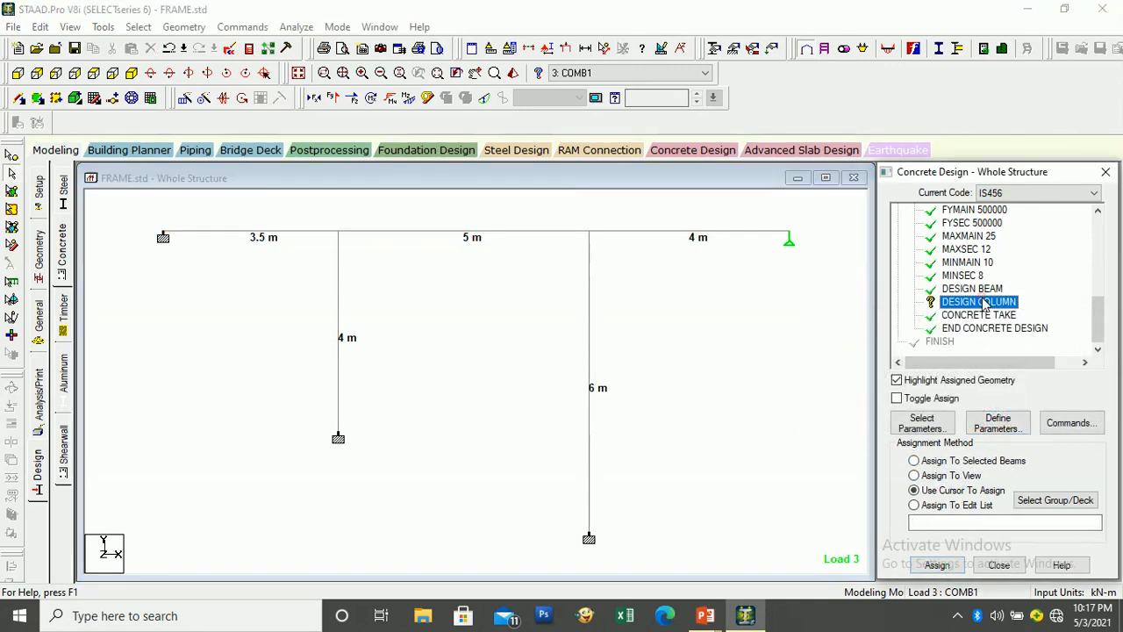
left_click(700, 457)
left_click_drag(336, 325, 312, 328)
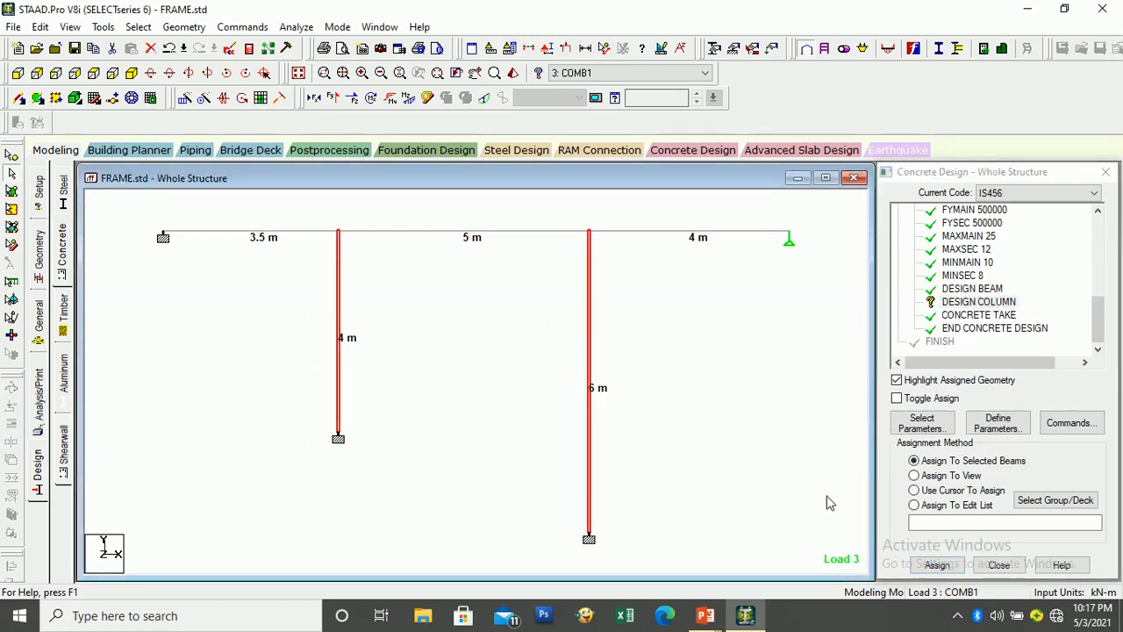
left_click(937, 564)
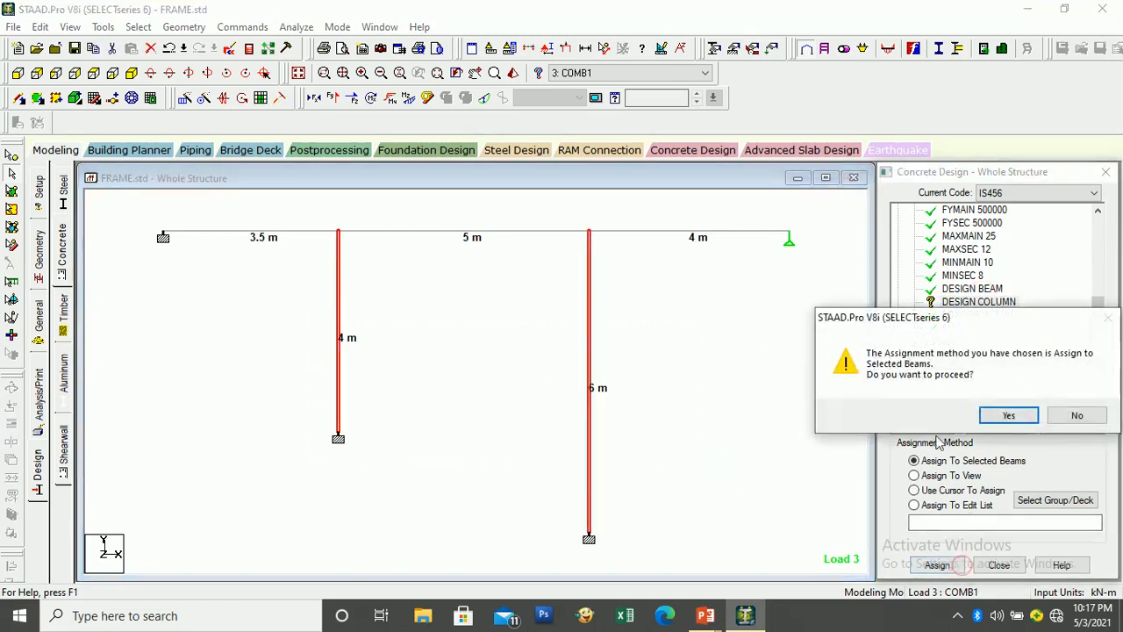
left_click(995, 416)
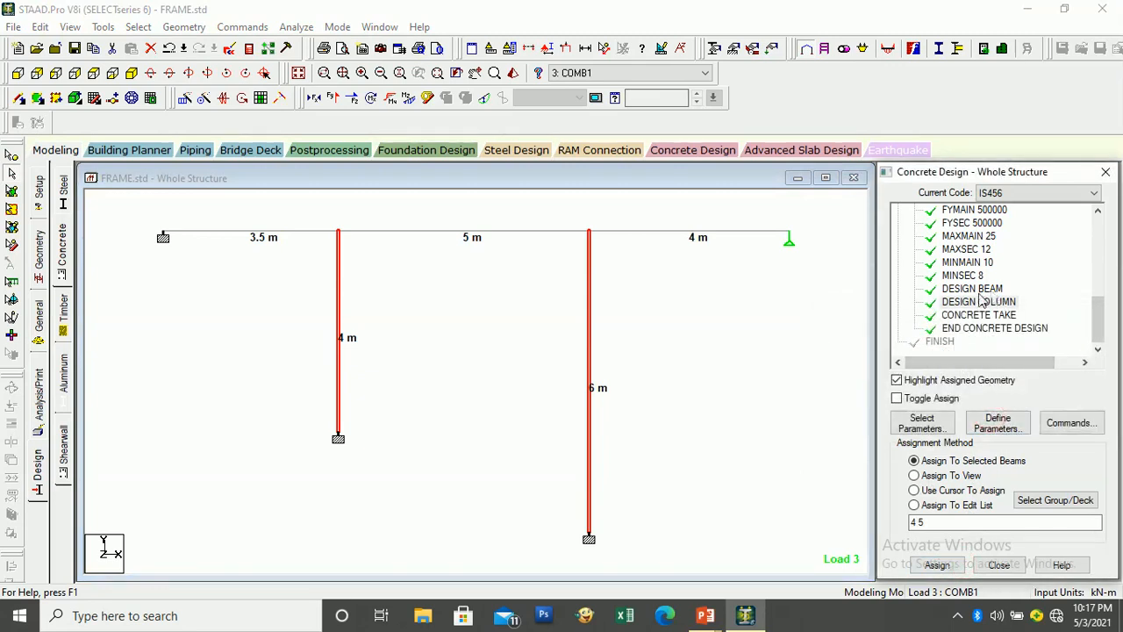
left_click(964, 316)
left_click(970, 302)
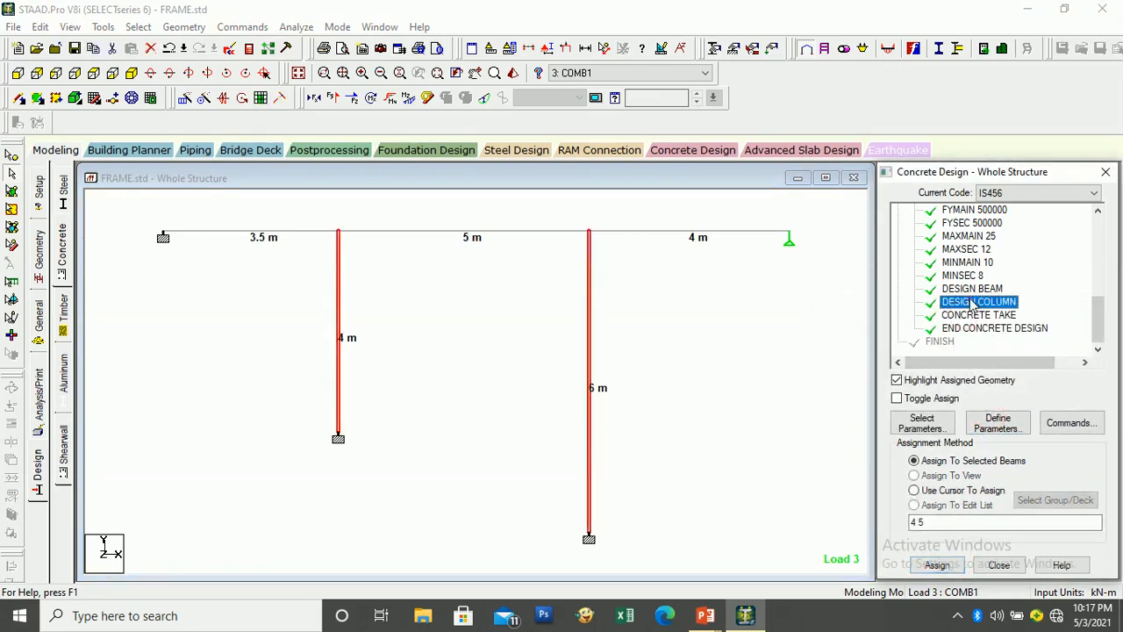
left_click(980, 290)
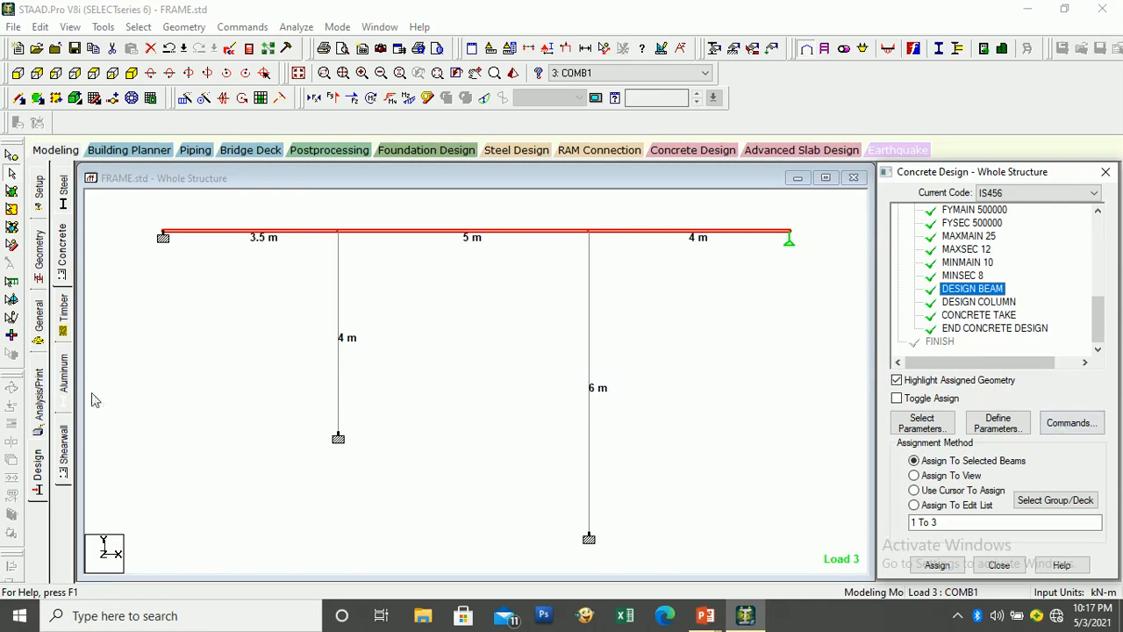
Step: Add another Perform Analysis command with the All print option after the concrete design block
left_click(39, 399)
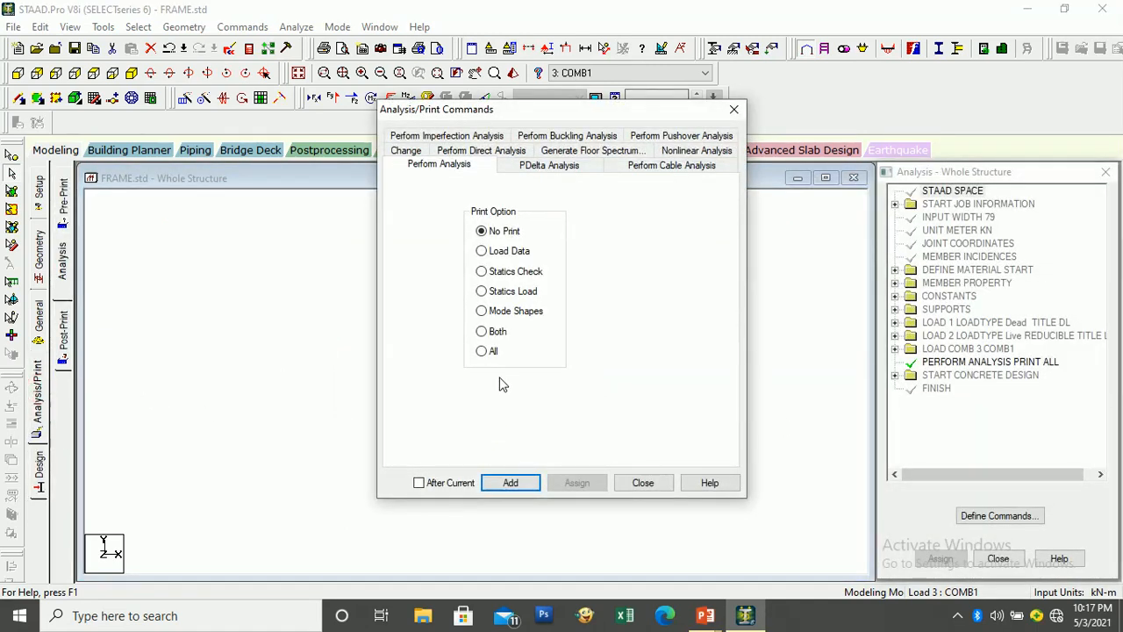
left_click(481, 351)
left_click(511, 483)
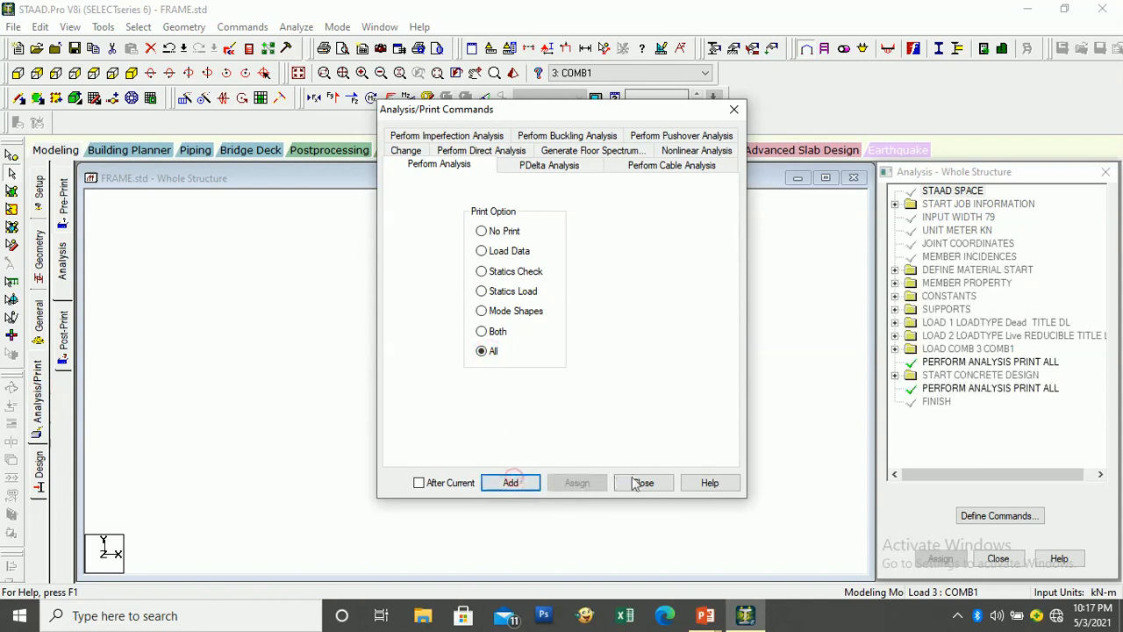
left_click(642, 482)
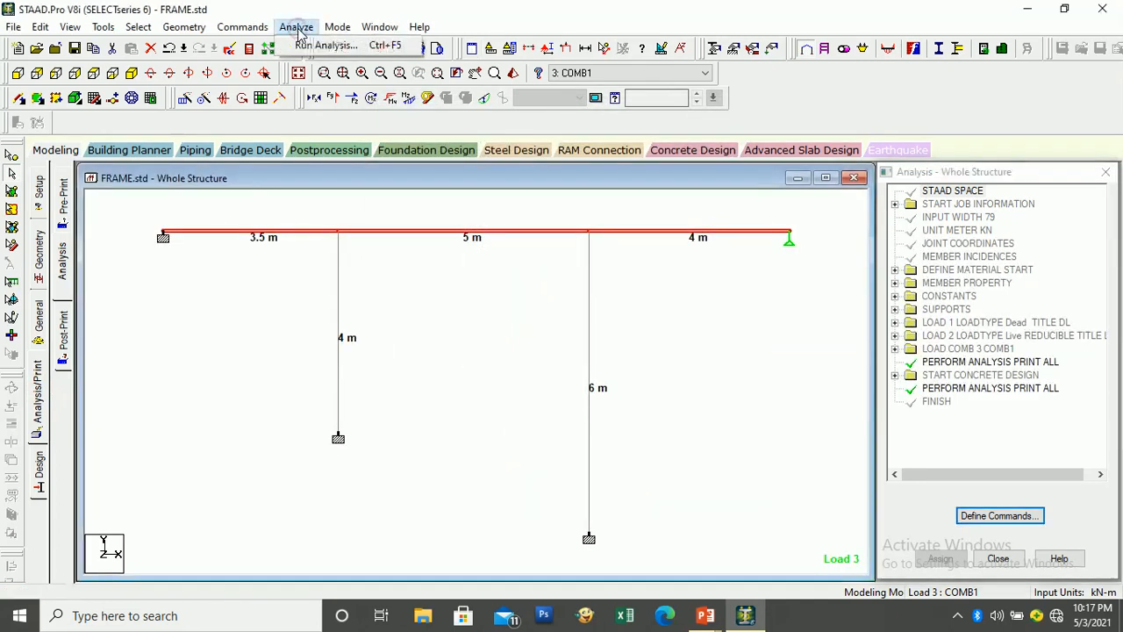
Step: Run the analysis and design of the frame and open its output file
left_click(302, 46)
left_click(460, 347)
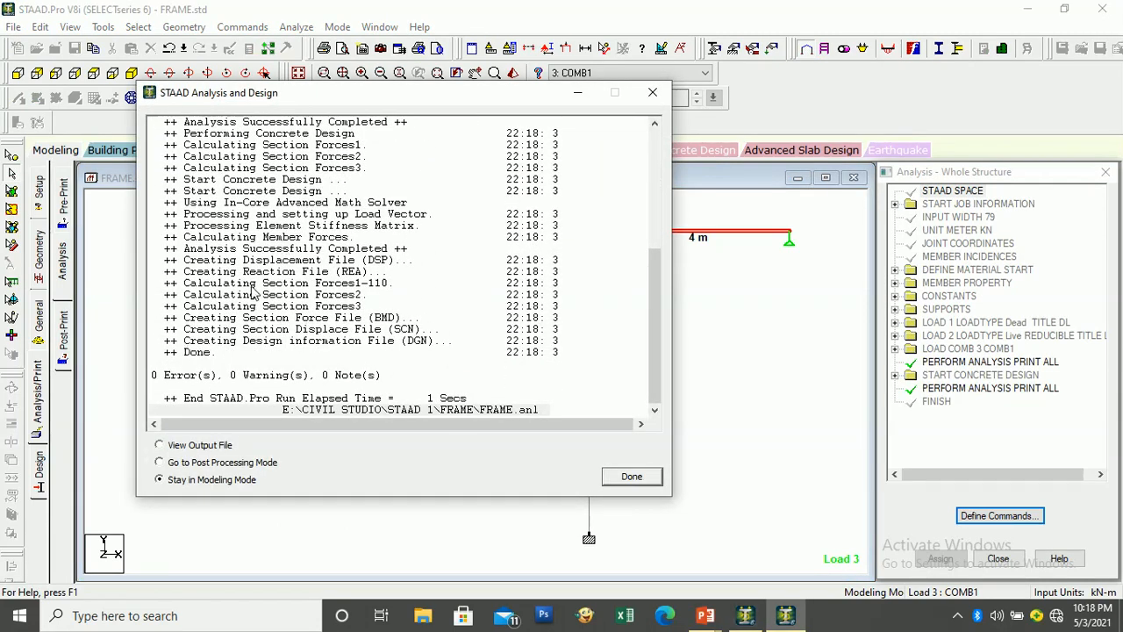
left_click(212, 446)
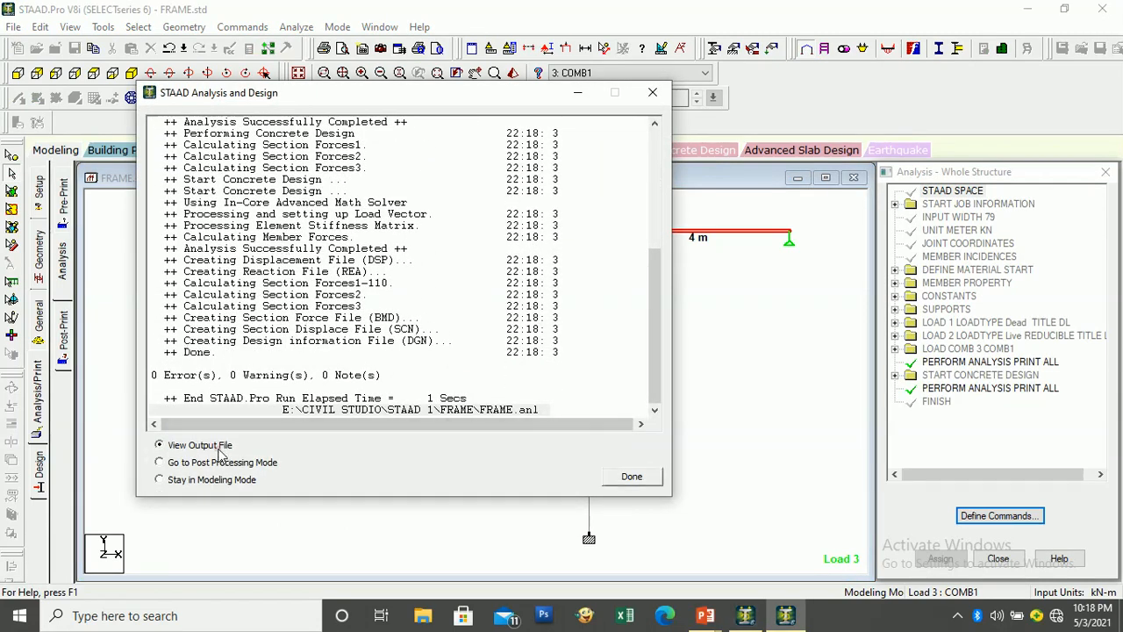
left_click(619, 480)
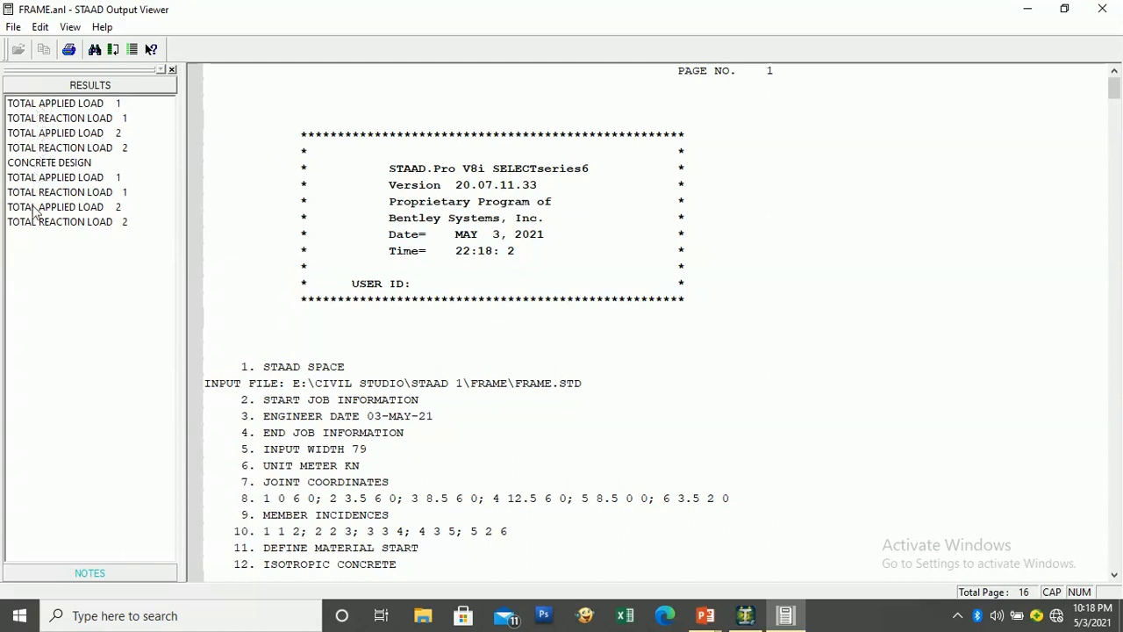
Step: Examine the concrete design results of beam 1, including its materials, required reinforcement areas and provided bars
left_click(30, 164)
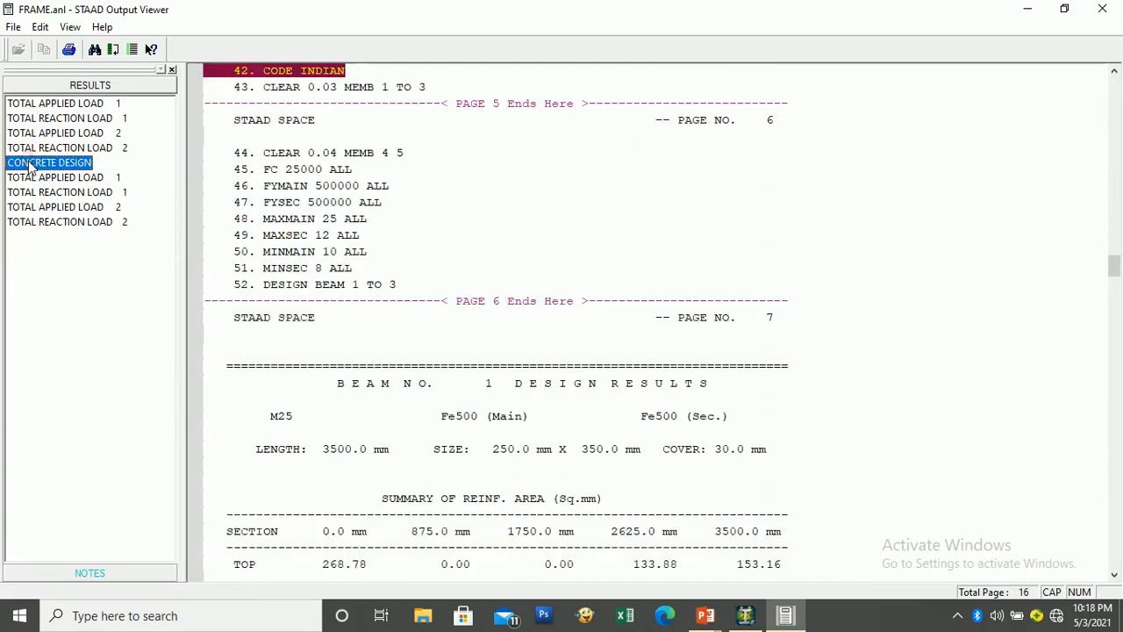
scroll(342, 287, "down", 5)
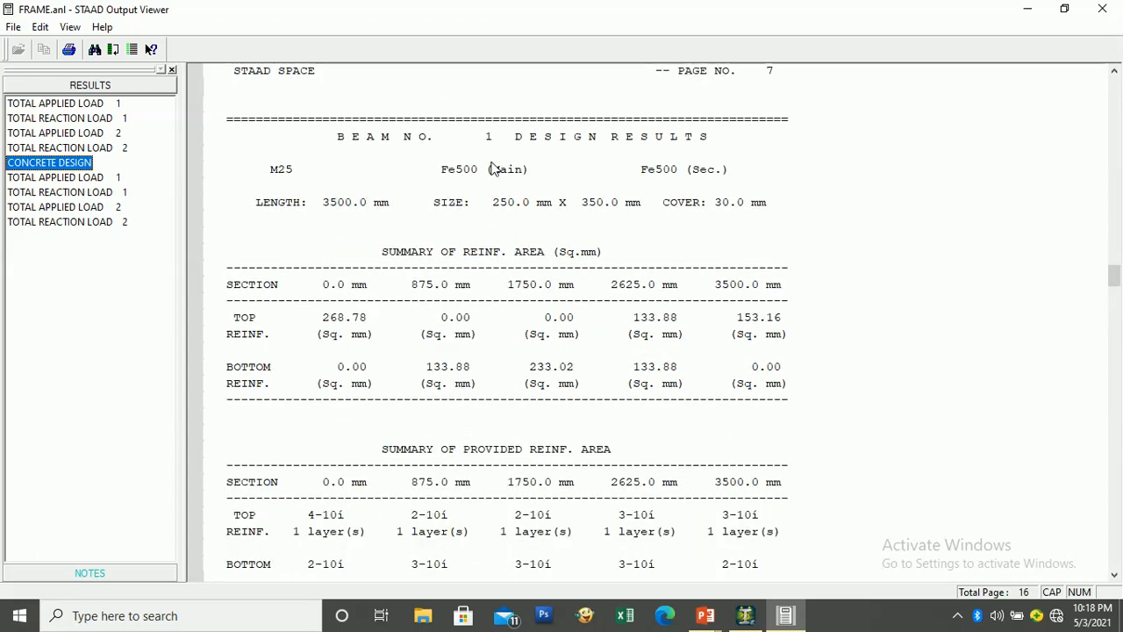
left_click(267, 171)
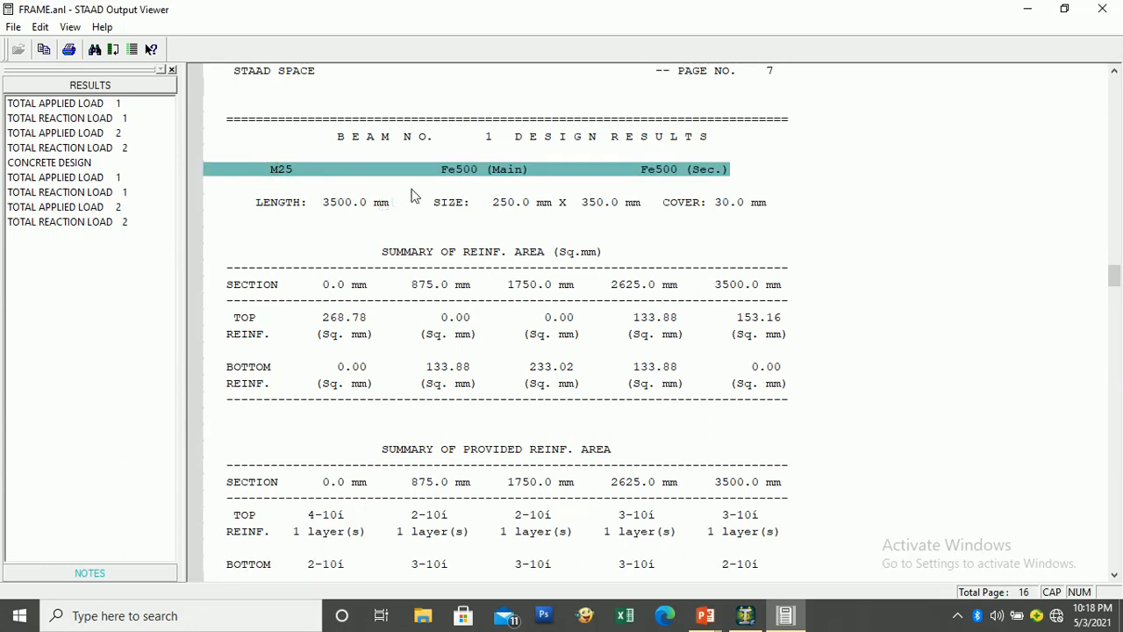
scroll(431, 189, "down", 1)
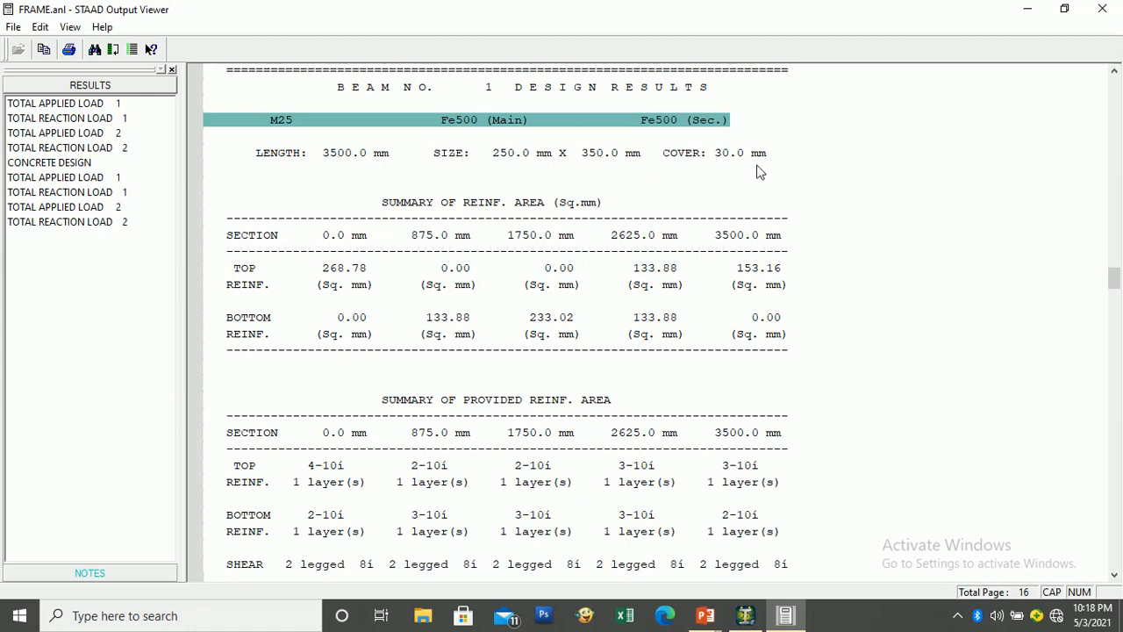
scroll(470, 250, "down", 1)
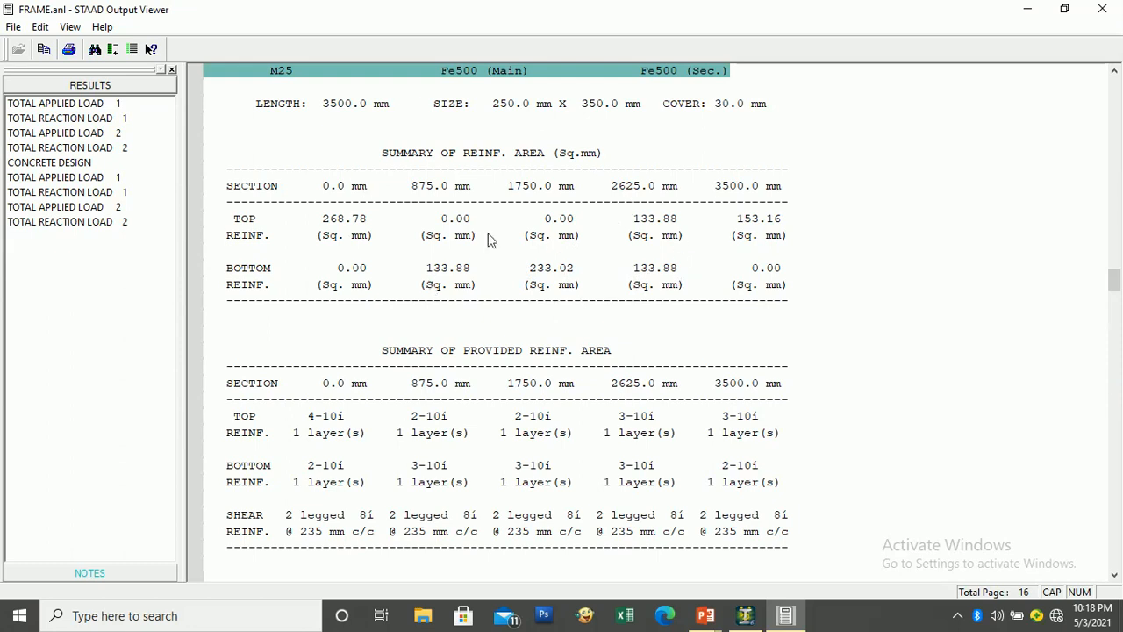
scroll(551, 221, "down", 3)
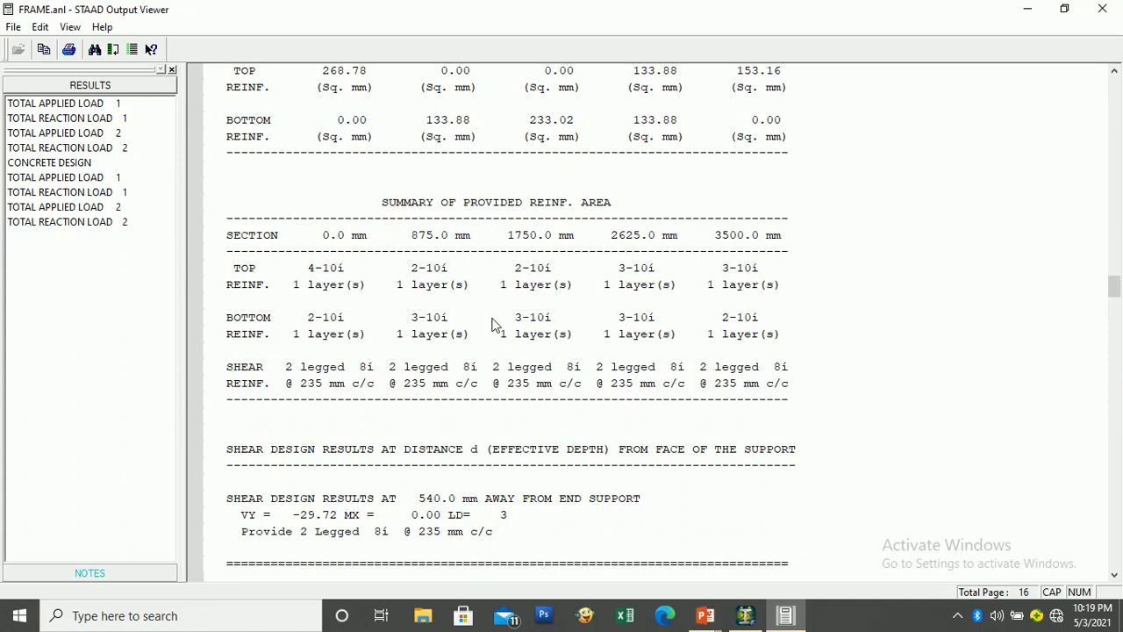
Step: Review the required and provided reinforcement and the shear design results of beams 2 and 3
scroll(473, 320, "down", 5)
scroll(471, 307, "down", 5)
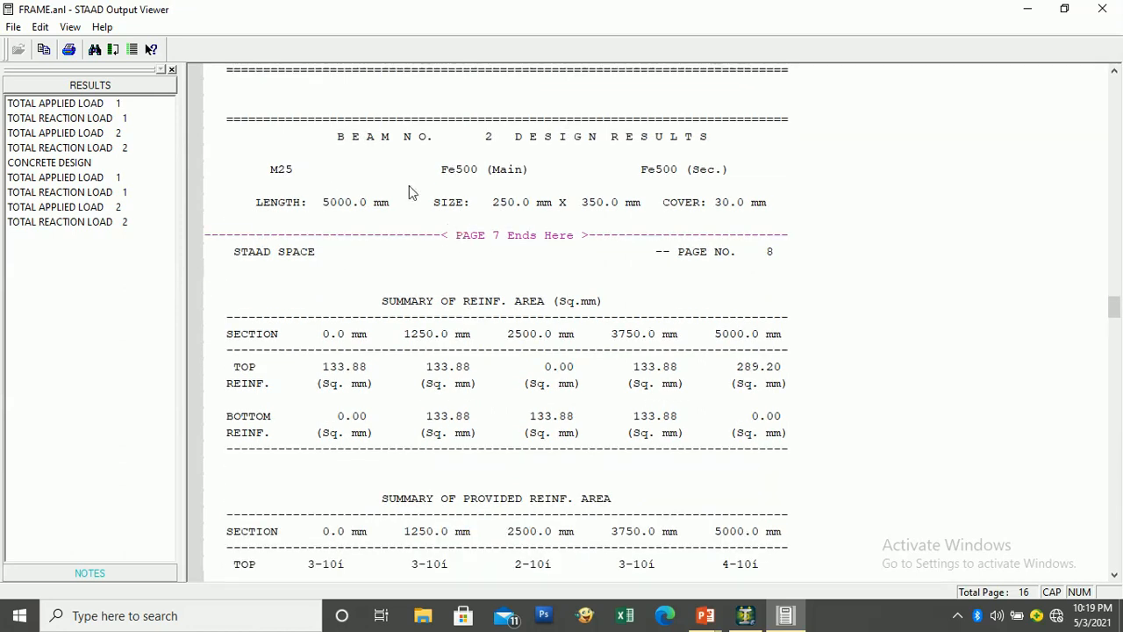
scroll(525, 182, "down", 1)
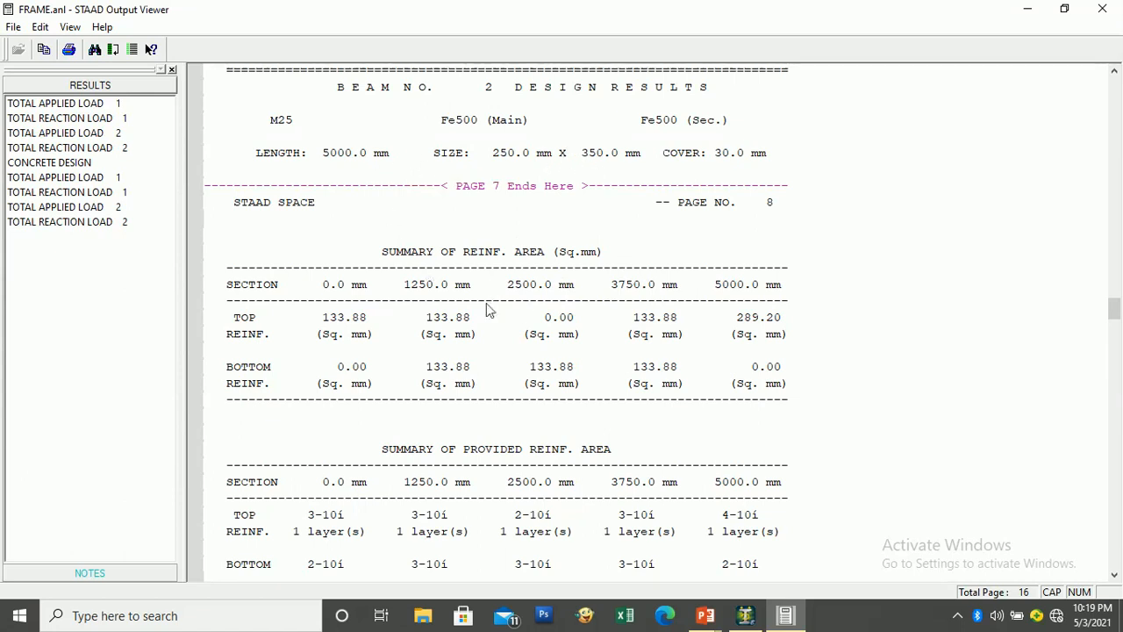
scroll(478, 307, "down", 3)
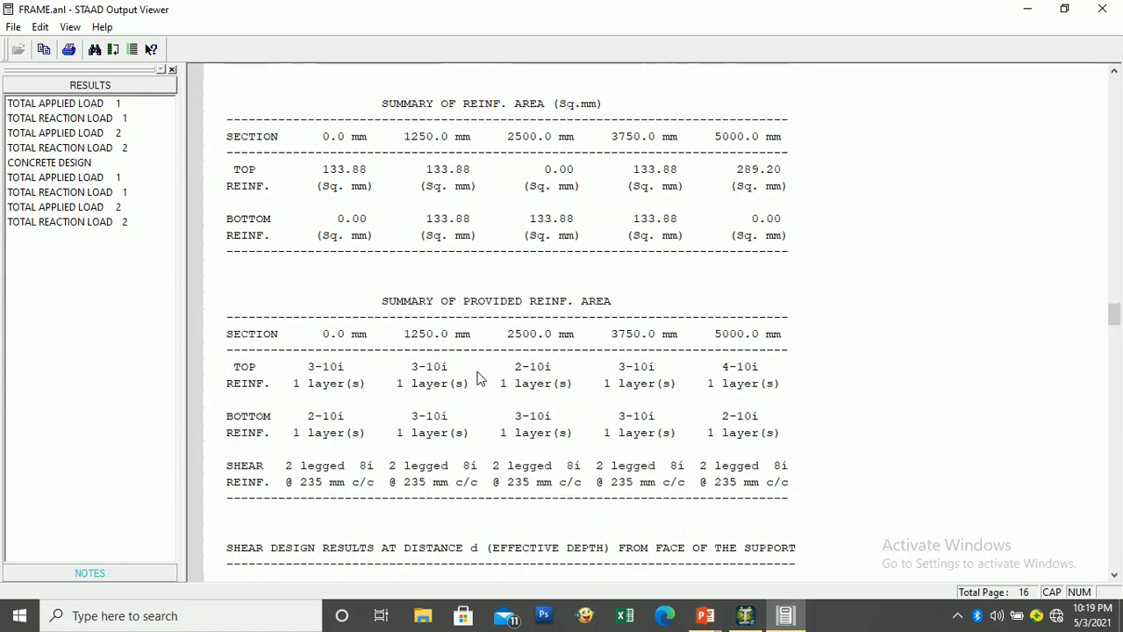
scroll(478, 377, "down", 2)
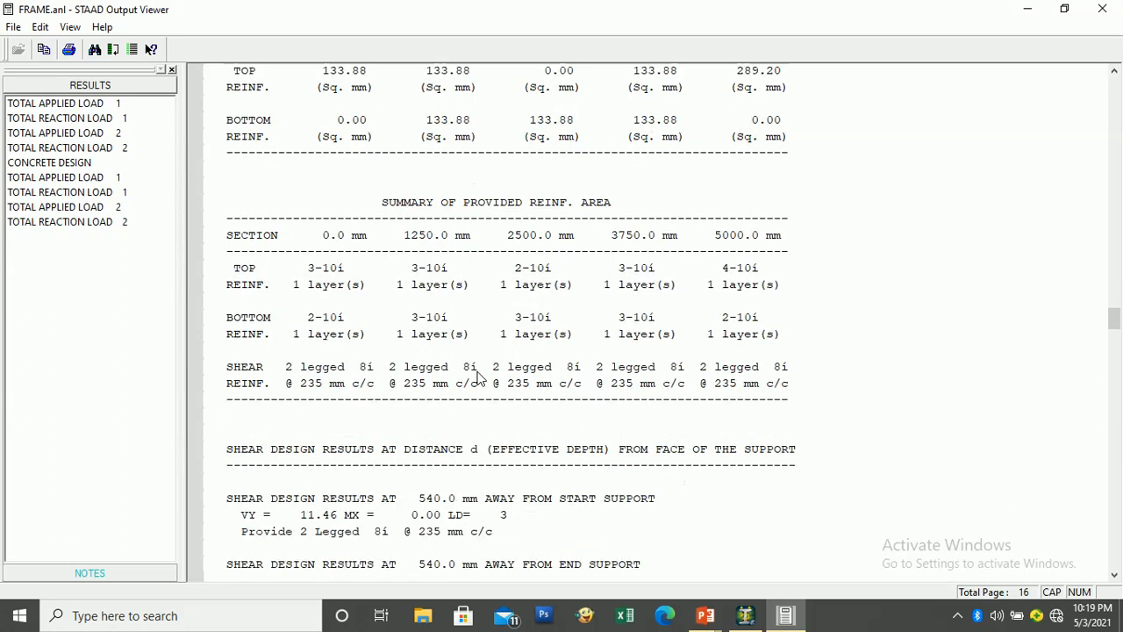
scroll(478, 377, "down", 9)
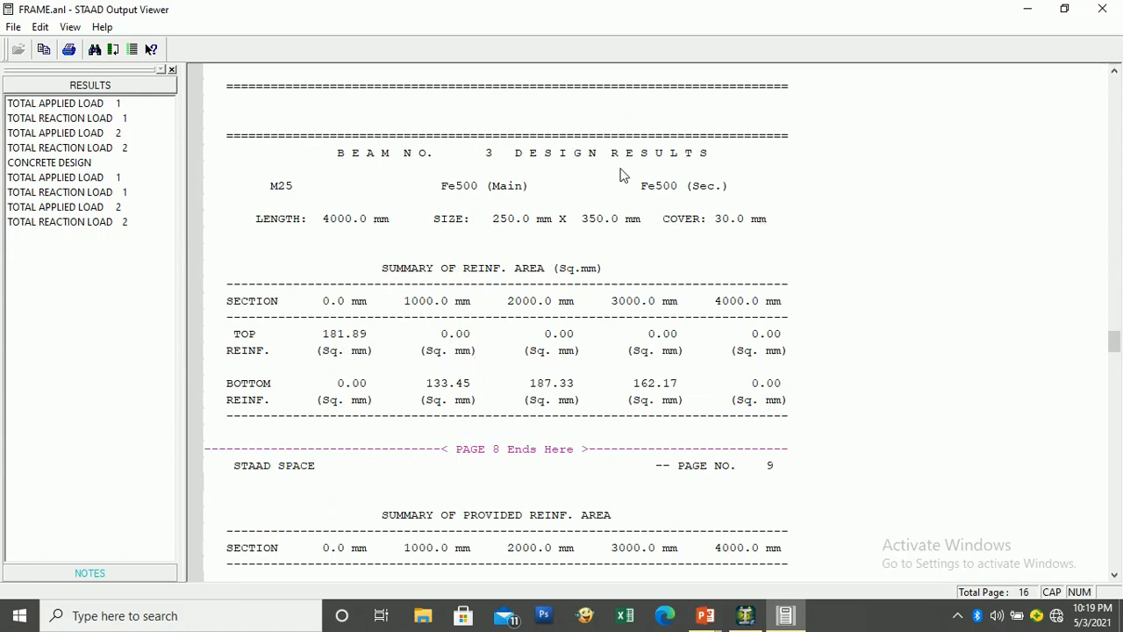
scroll(558, 307, "down", 1)
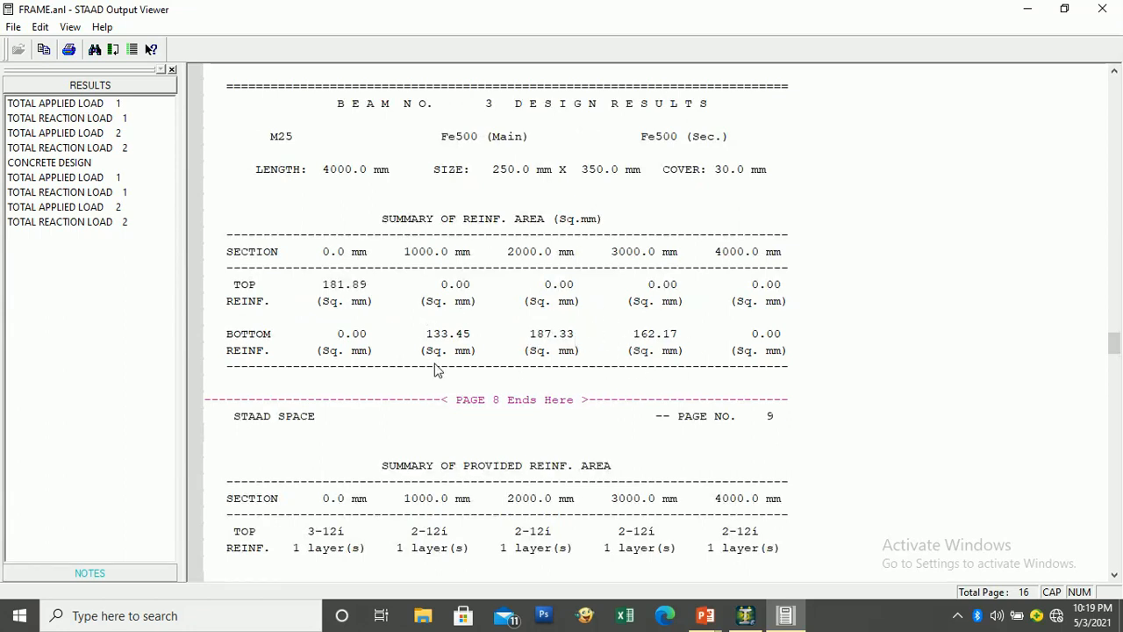
scroll(436, 368, "down", 5)
scroll(436, 368, "down", 6)
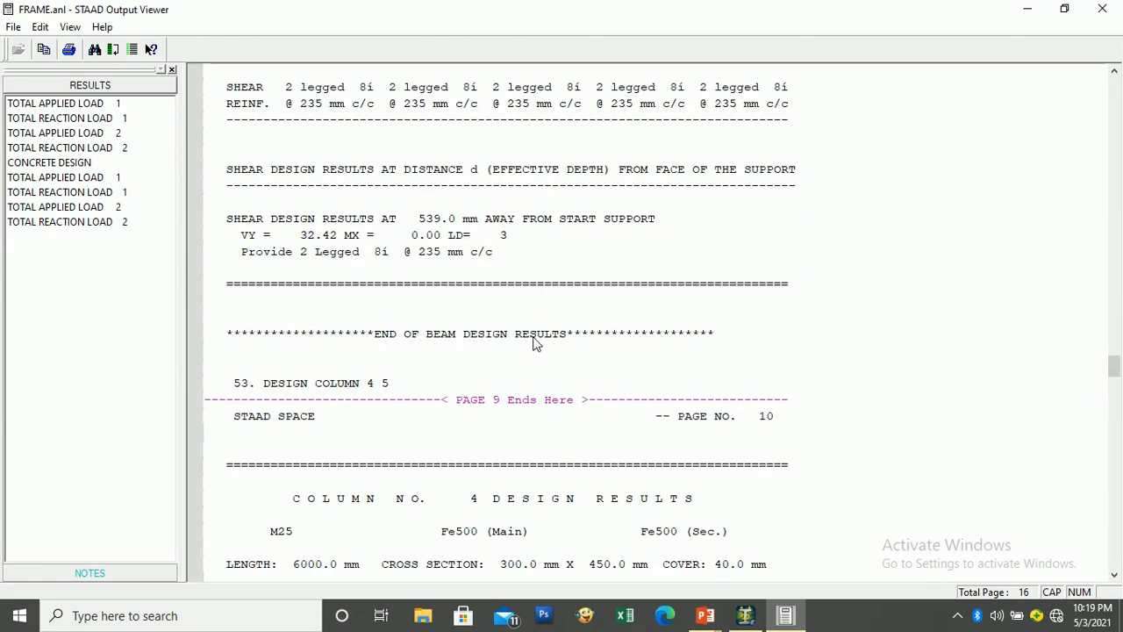
Step: Examine the design results of column 4, including its guiding load case, main and tie reinforcement and section capacity
scroll(532, 343, "down", 3)
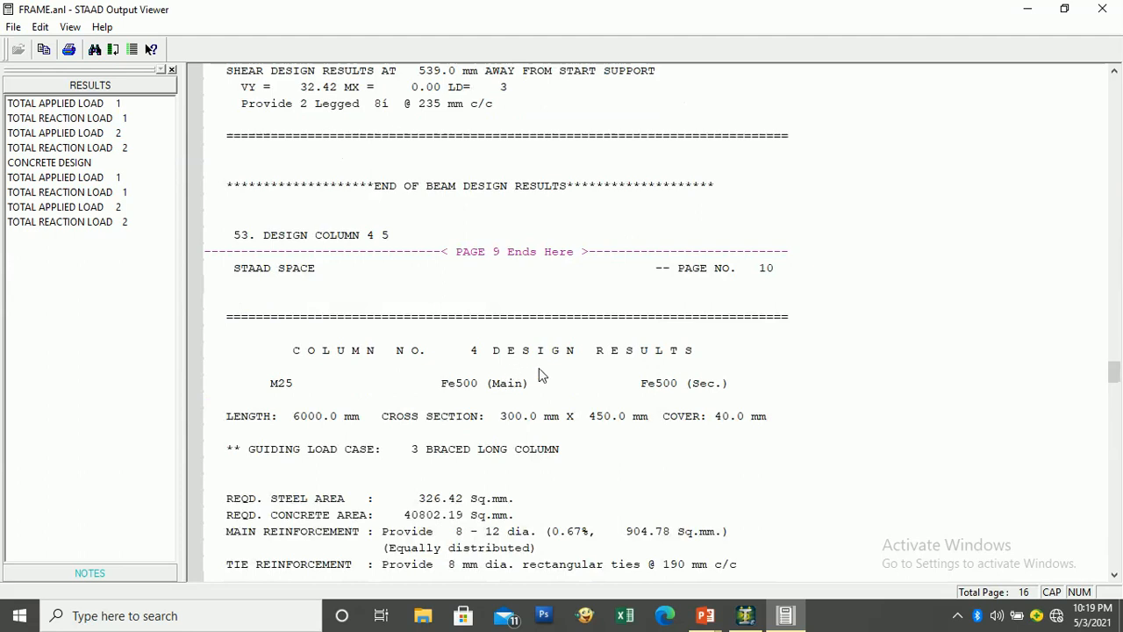
scroll(538, 368, "down", 4)
scroll(537, 369, "down", 5)
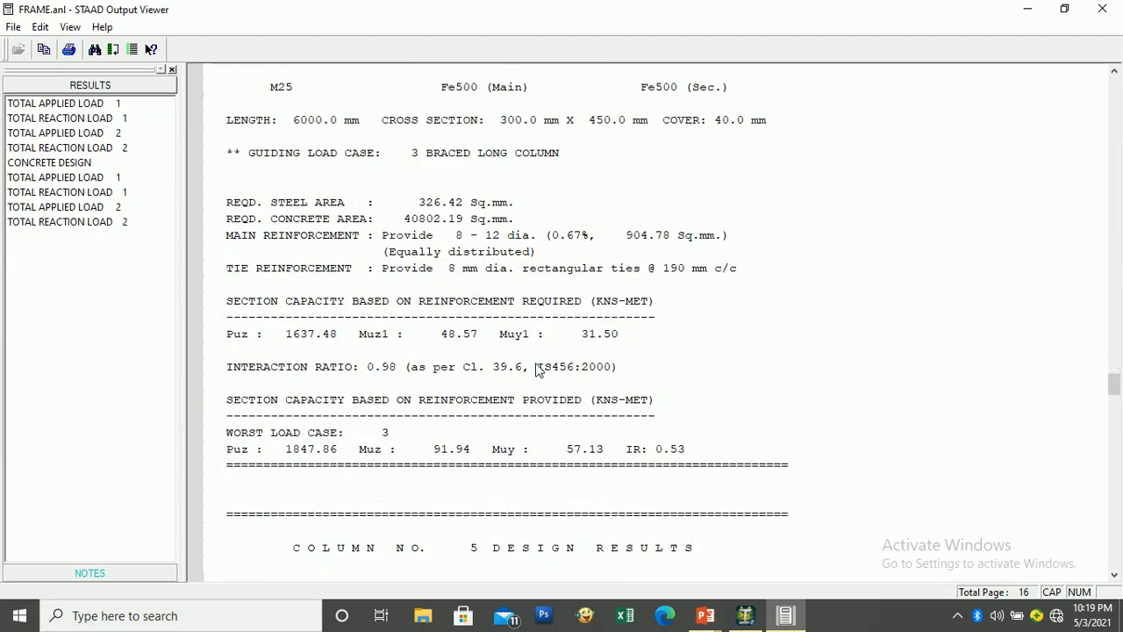
scroll(537, 367, "down", 13)
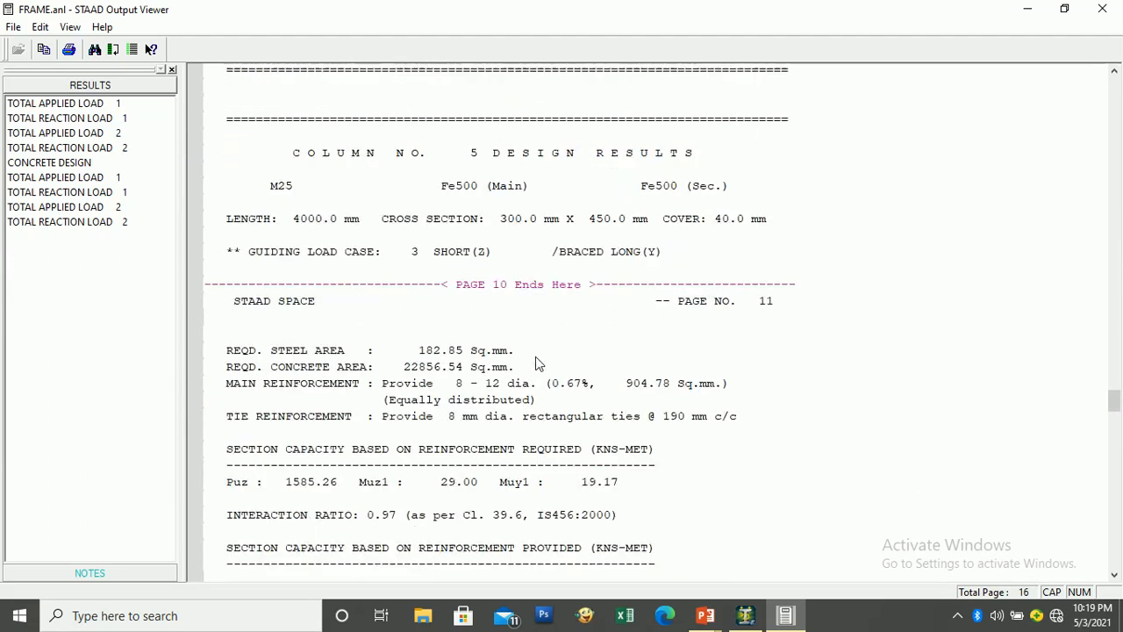
scroll(537, 362, "up", 4)
scroll(538, 362, "up", 11)
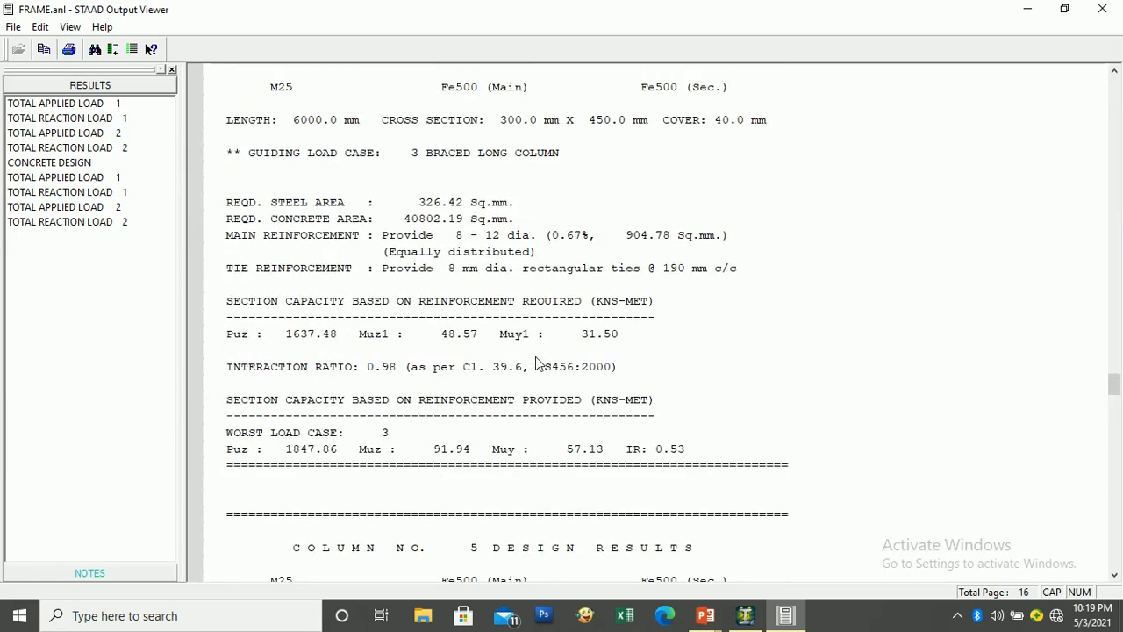
scroll(539, 364, "up", 2)
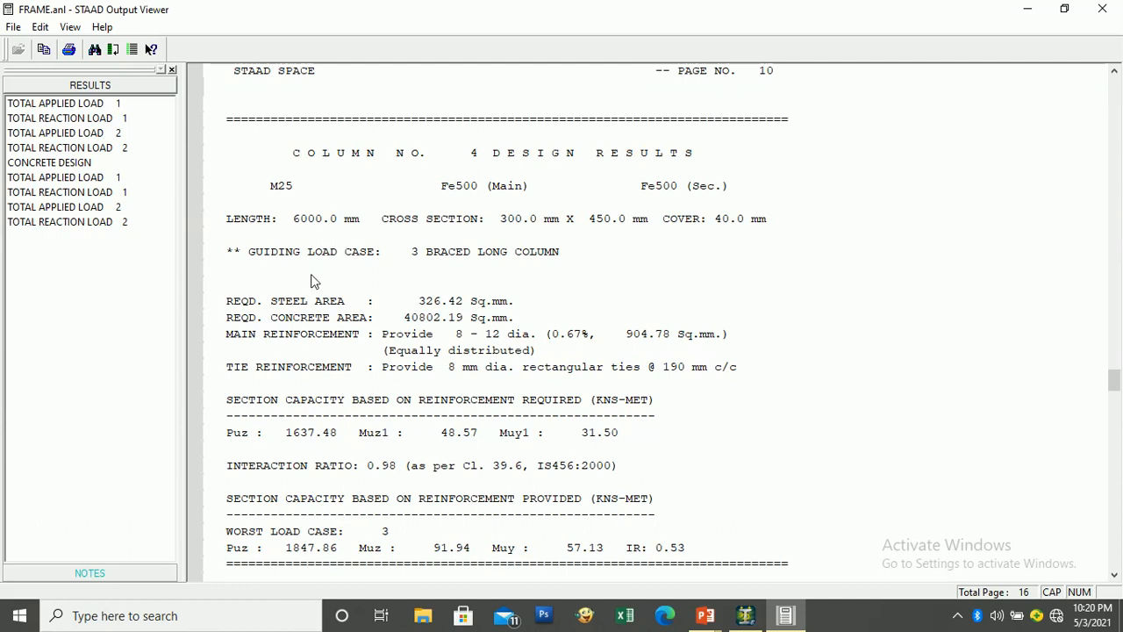
scroll(307, 300, "down", 1)
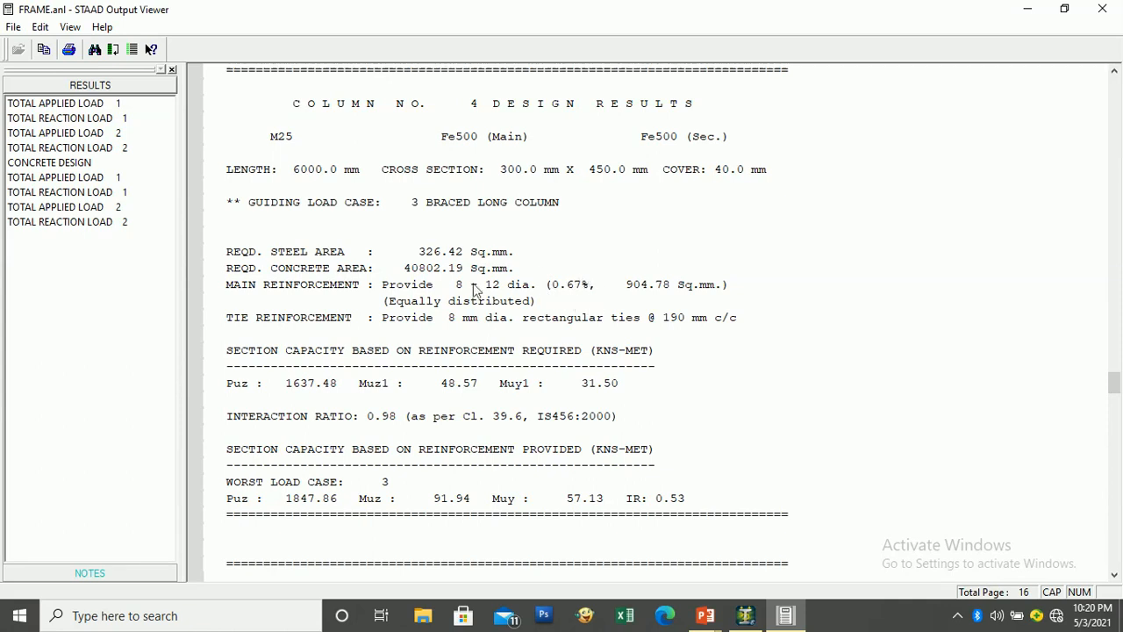
scroll(474, 291, "down", 1)
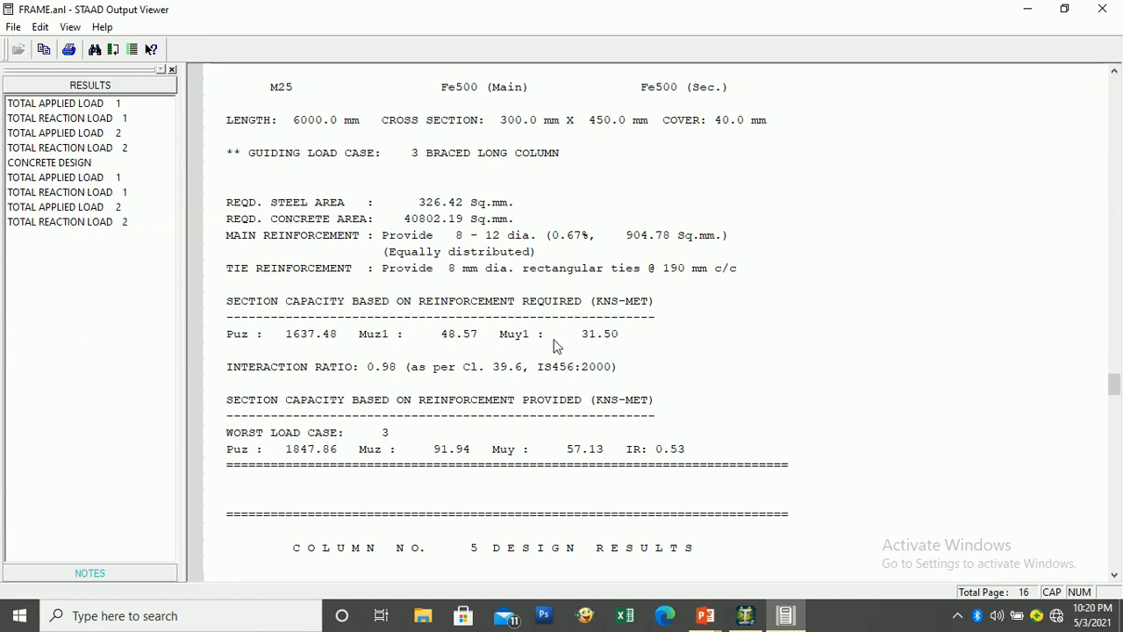
Step: Review the reinforcement, interaction ratio and section capacity in the design results of column 5
scroll(491, 301, "down", 7)
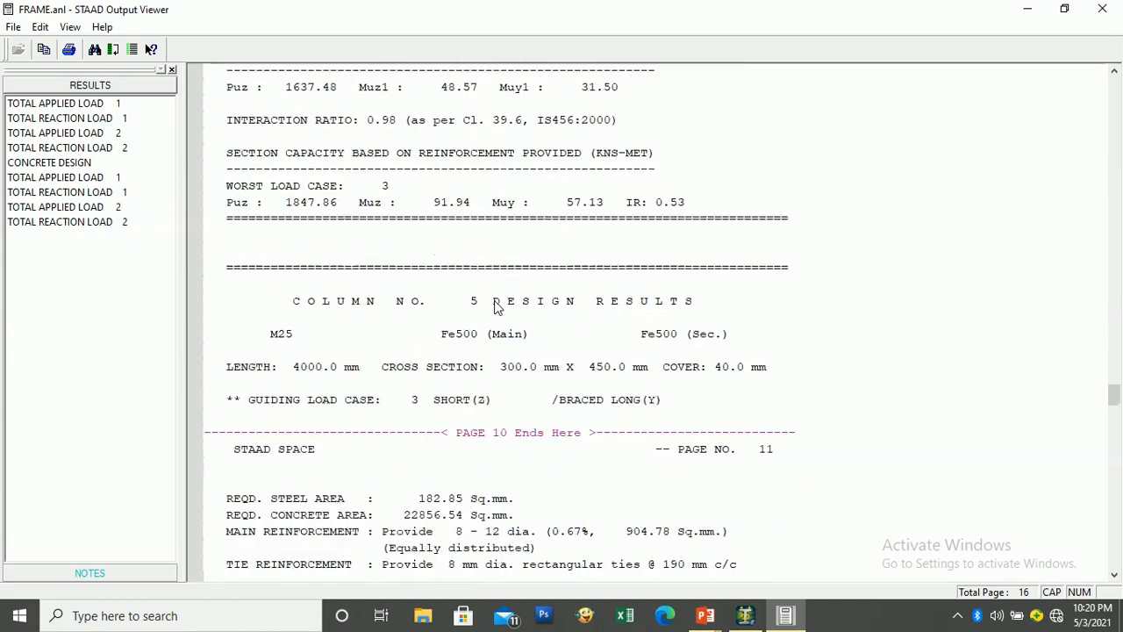
scroll(491, 303, "down", 2)
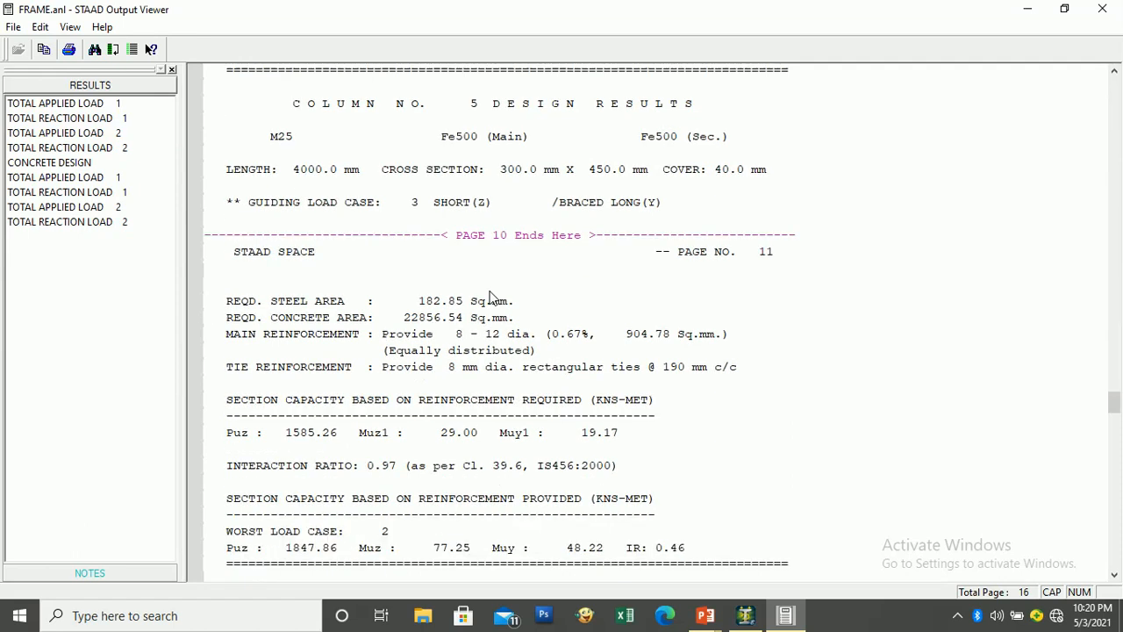
scroll(491, 292, "down", 1)
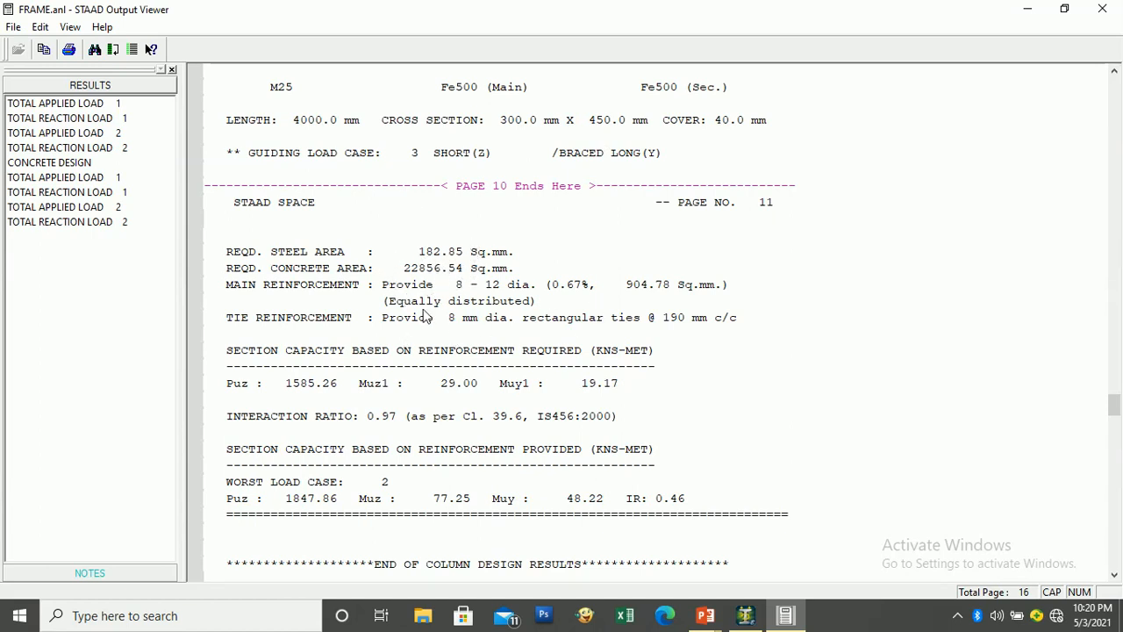
Step: Review the rest of the column 5 results and the concrete take-off quantities, and close the output file
scroll(421, 318, "down", 4)
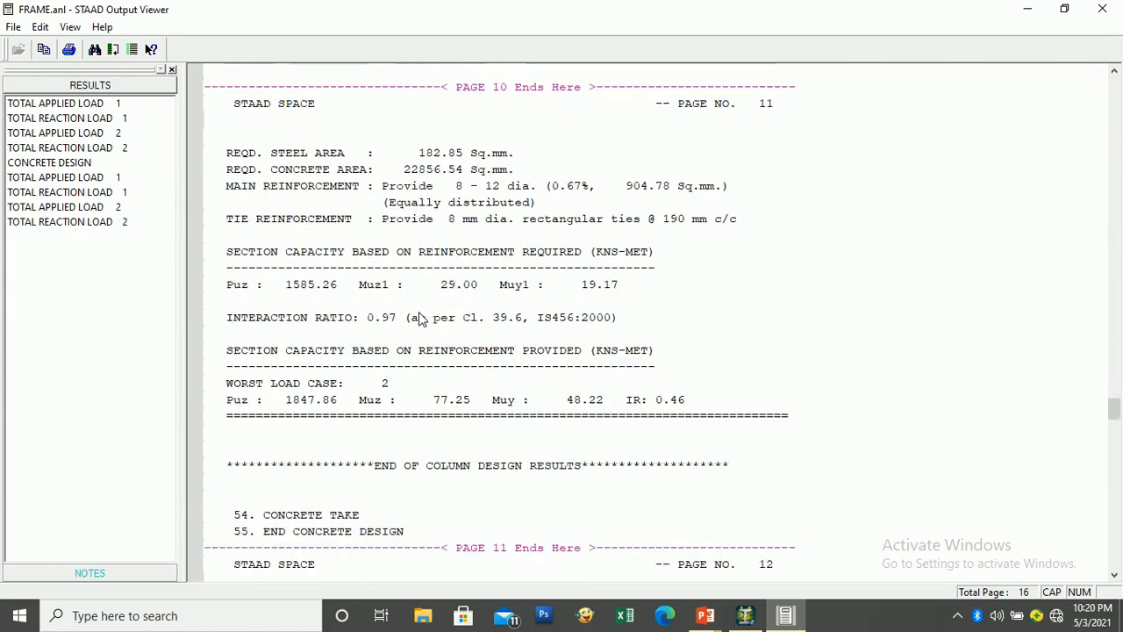
scroll(403, 241, "up", 4)
scroll(406, 242, "up", 1)
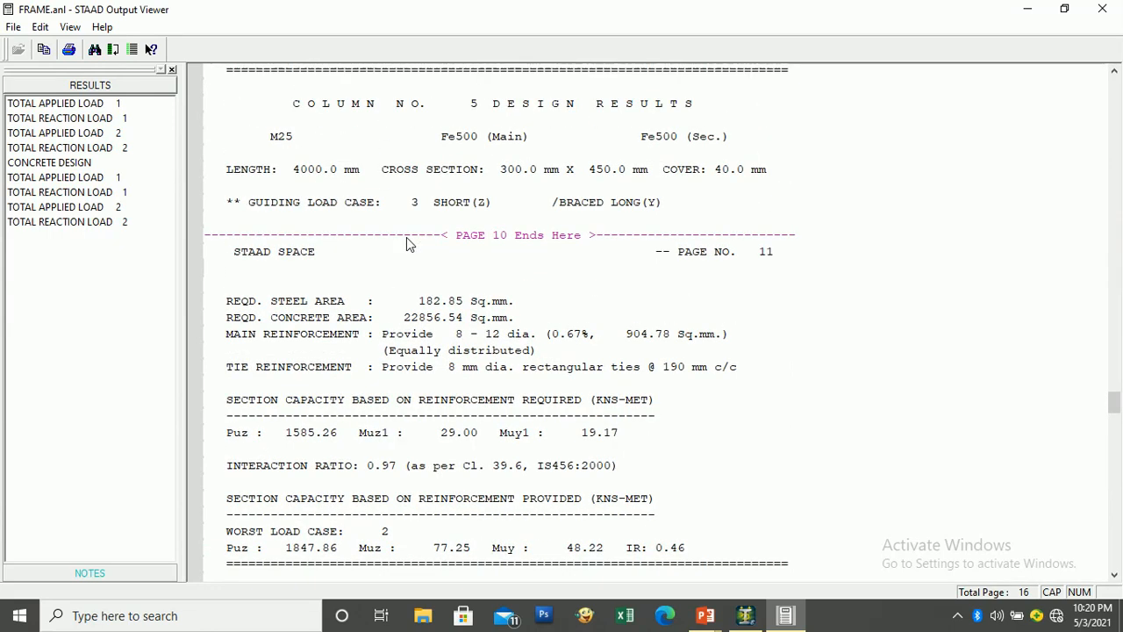
scroll(409, 245, "down", 4)
scroll(413, 251, "down", 8)
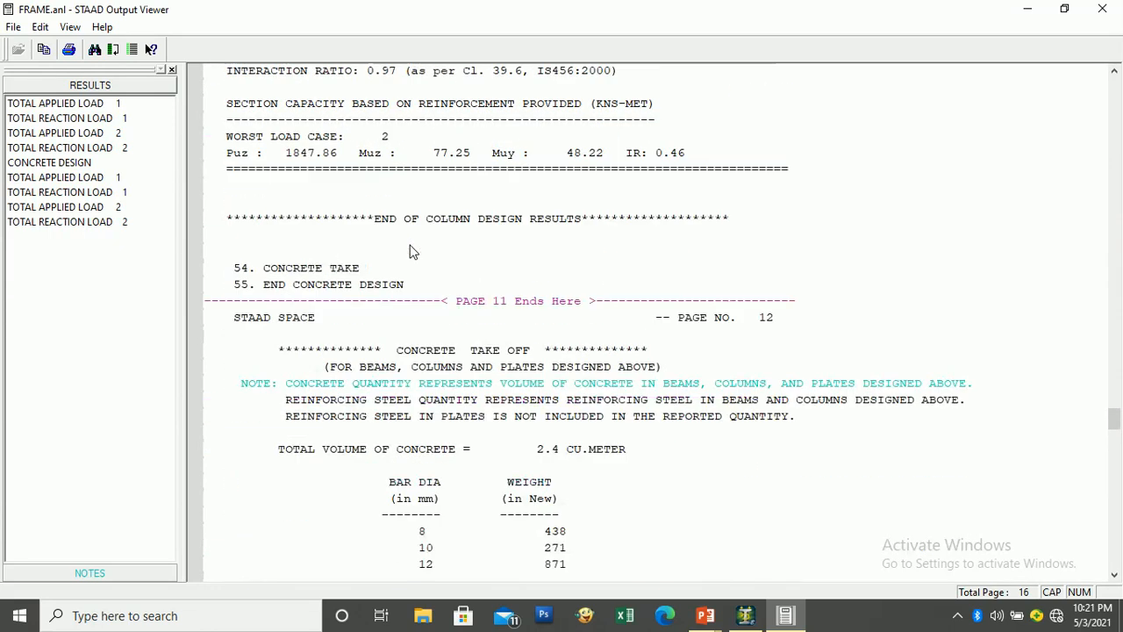
scroll(413, 251, "down", 1)
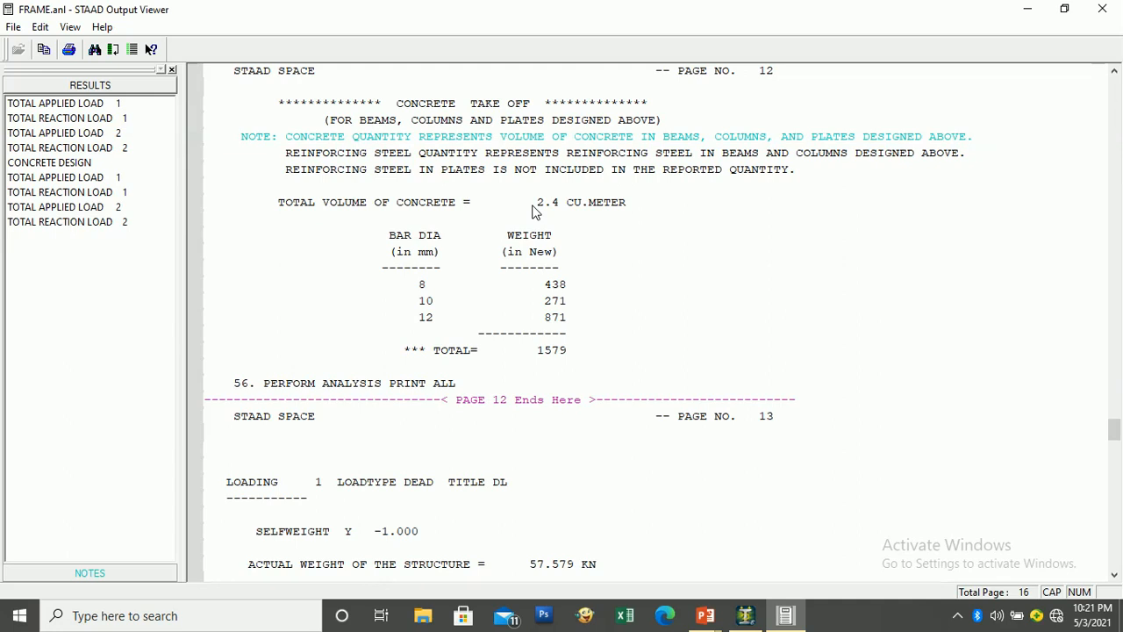
scroll(514, 214, "up", 2)
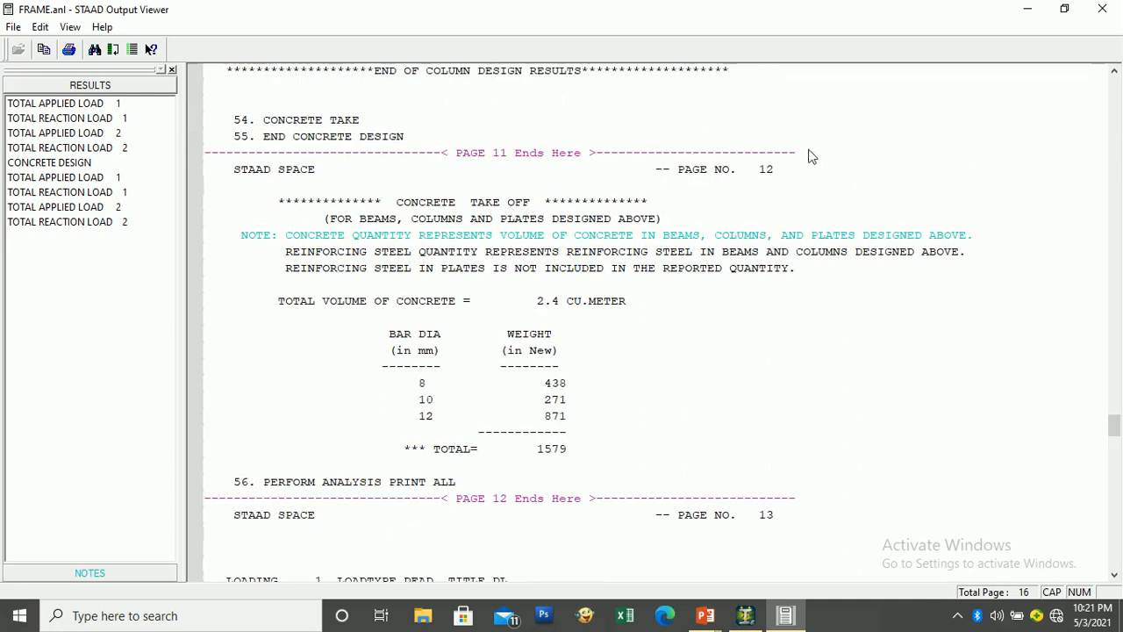
left_click(1102, 8)
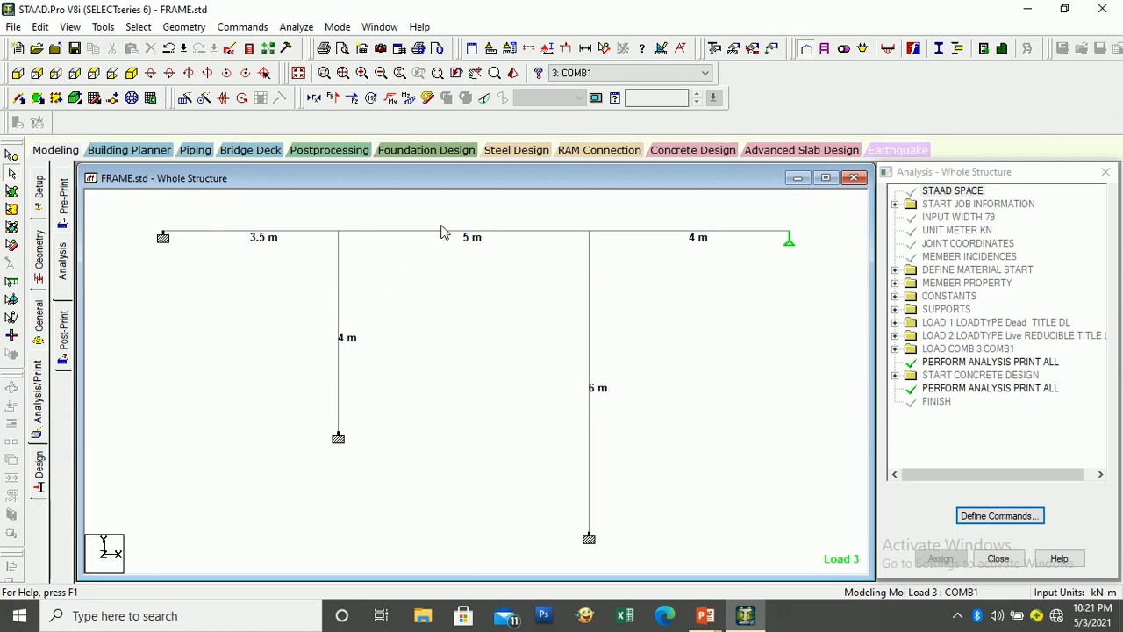
Step: Examine the concrete design details of the 3.5 m beam in the model, including its reinforcement layout and design loads
left_click(290, 232)
double_click(291, 233)
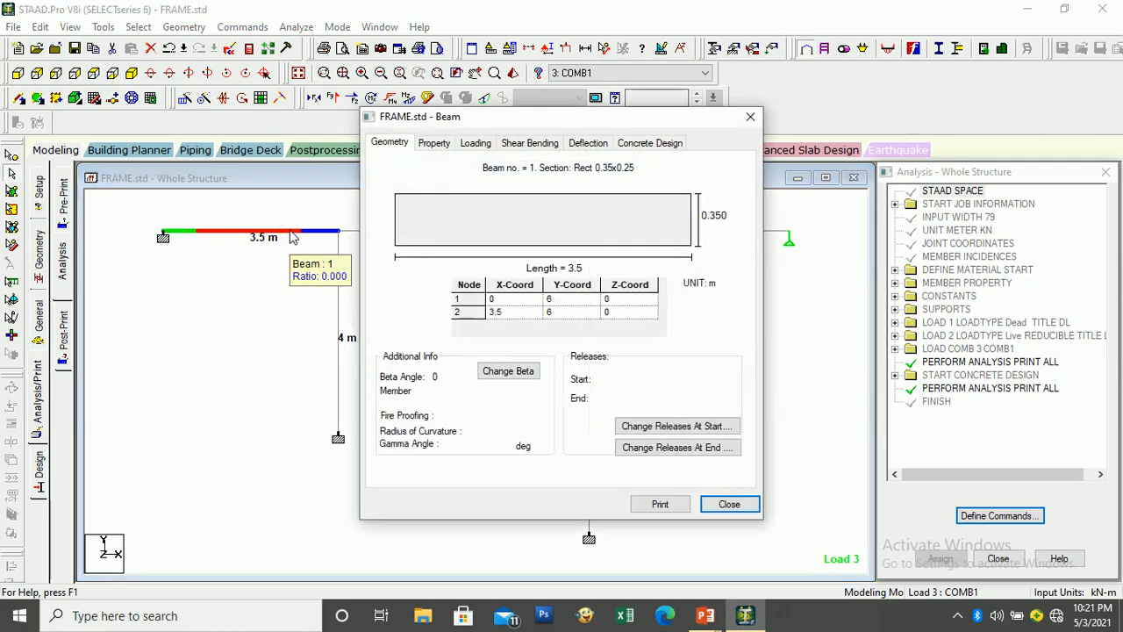
left_click(678, 144)
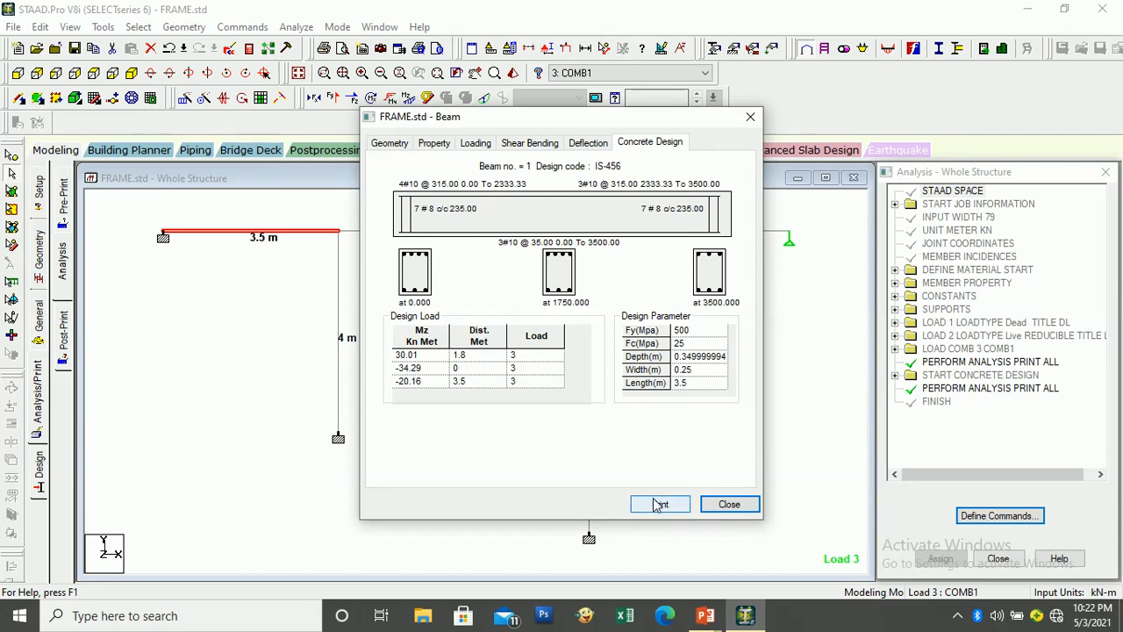
left_click(727, 503)
Step: Examine the concrete design reinforcement, design loads and parameters of the 5 m middle beam
left_click(376, 232)
double_click(376, 234)
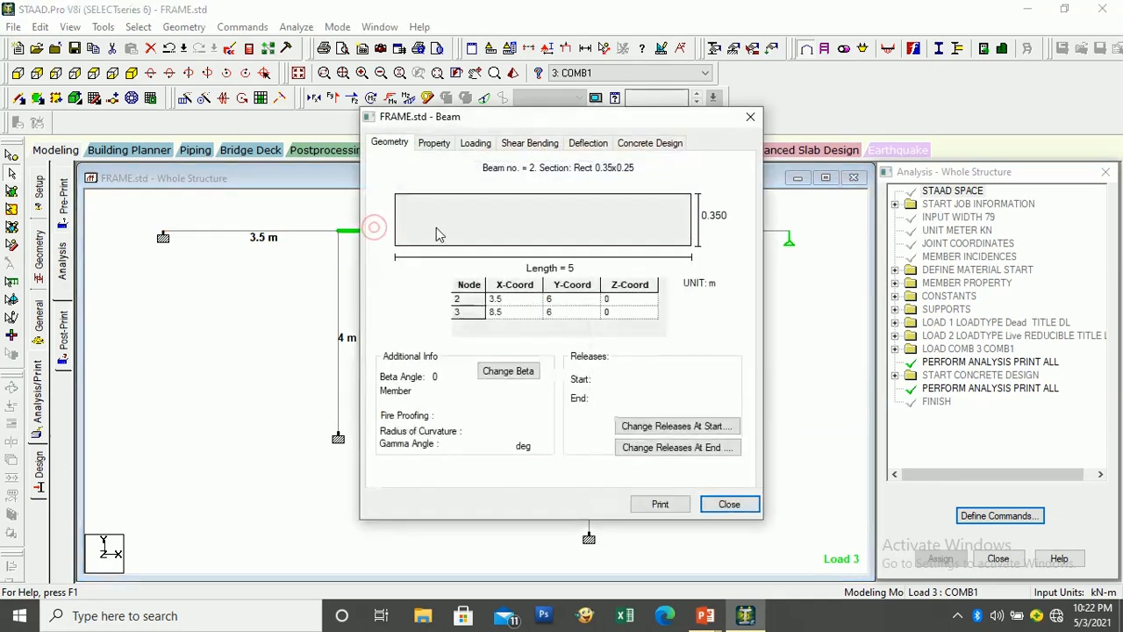
left_click(654, 140)
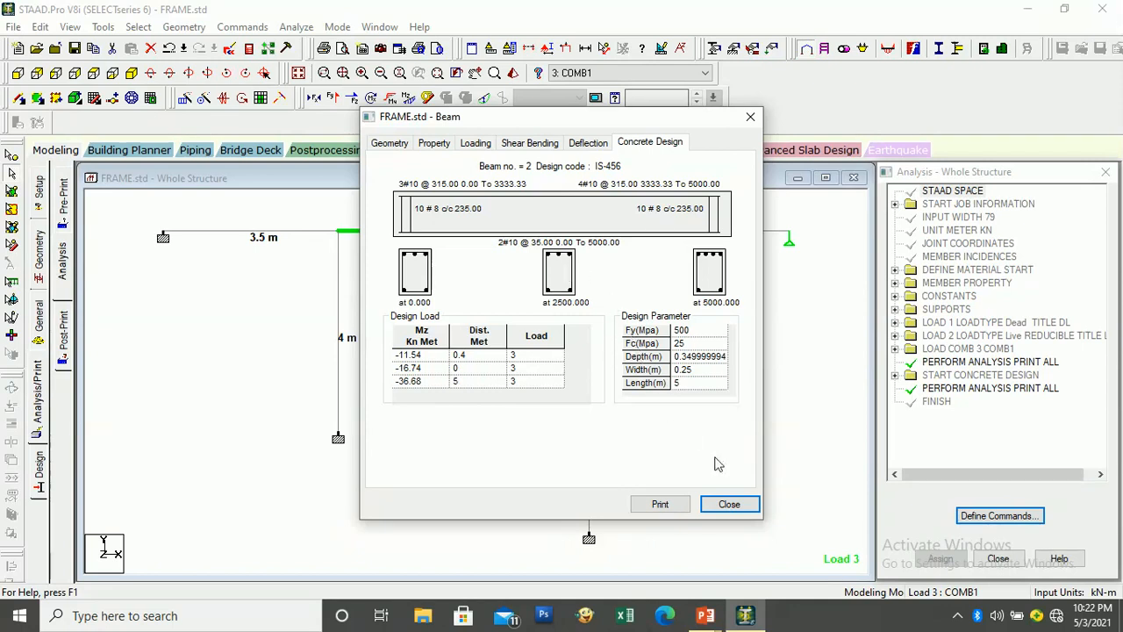
left_click(728, 504)
Step: Examine the concrete design reinforcement and cross sections of the 4 m beam, and clear the member selection
double_click(677, 233)
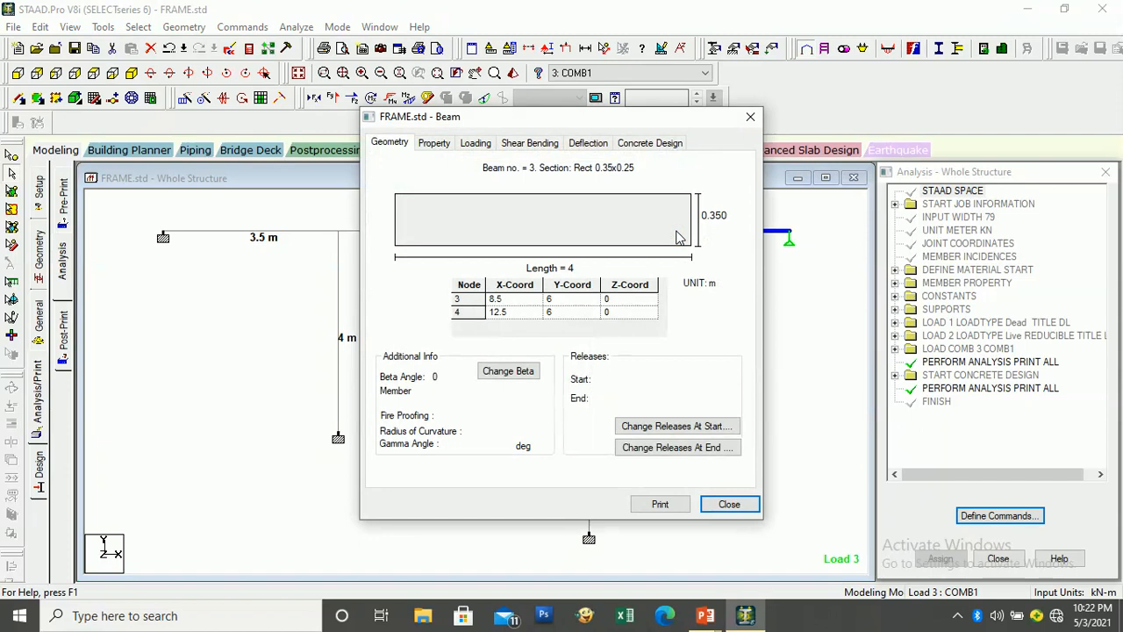
left_click(649, 143)
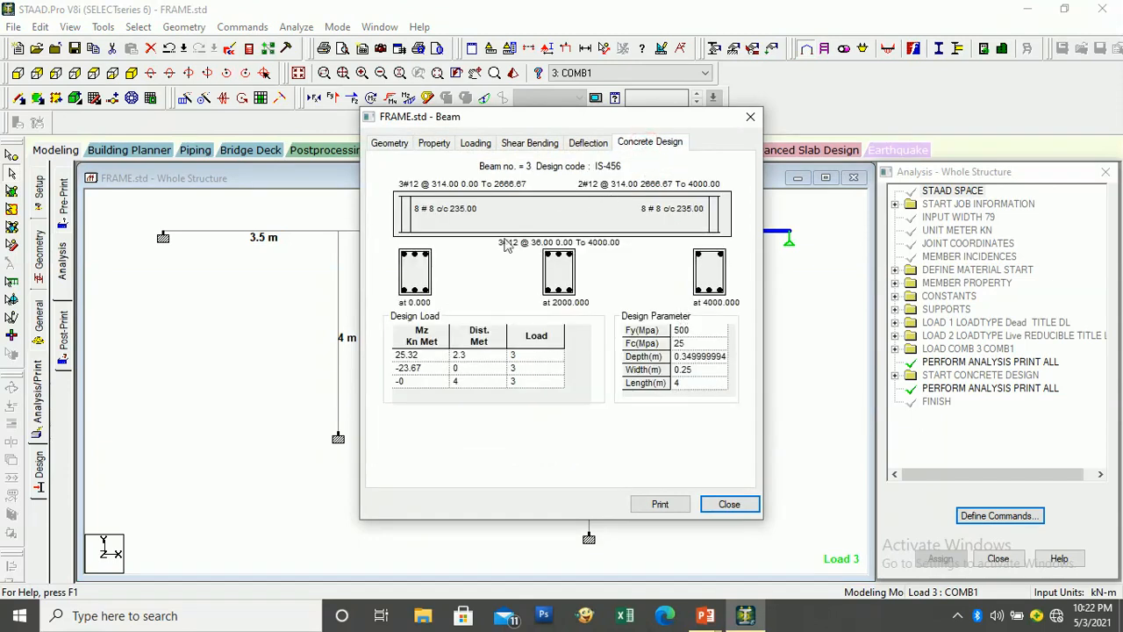
left_click(750, 116)
left_click(510, 259)
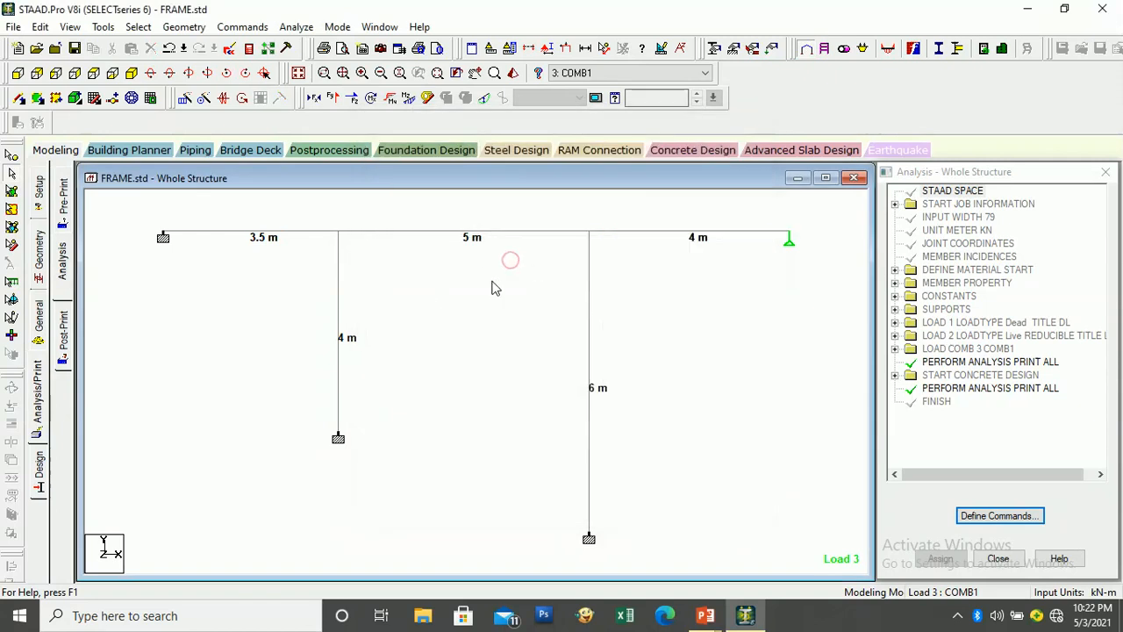
Step: Examine the concrete design section, design load and bar details of the 6 m column
double_click(589, 327)
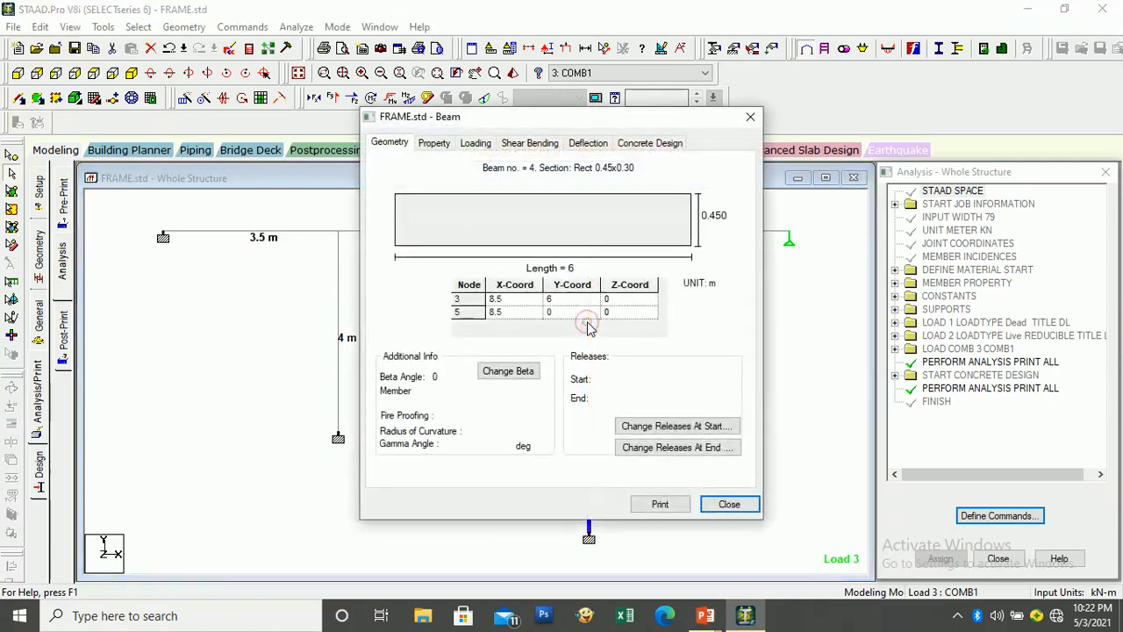
left_click(636, 149)
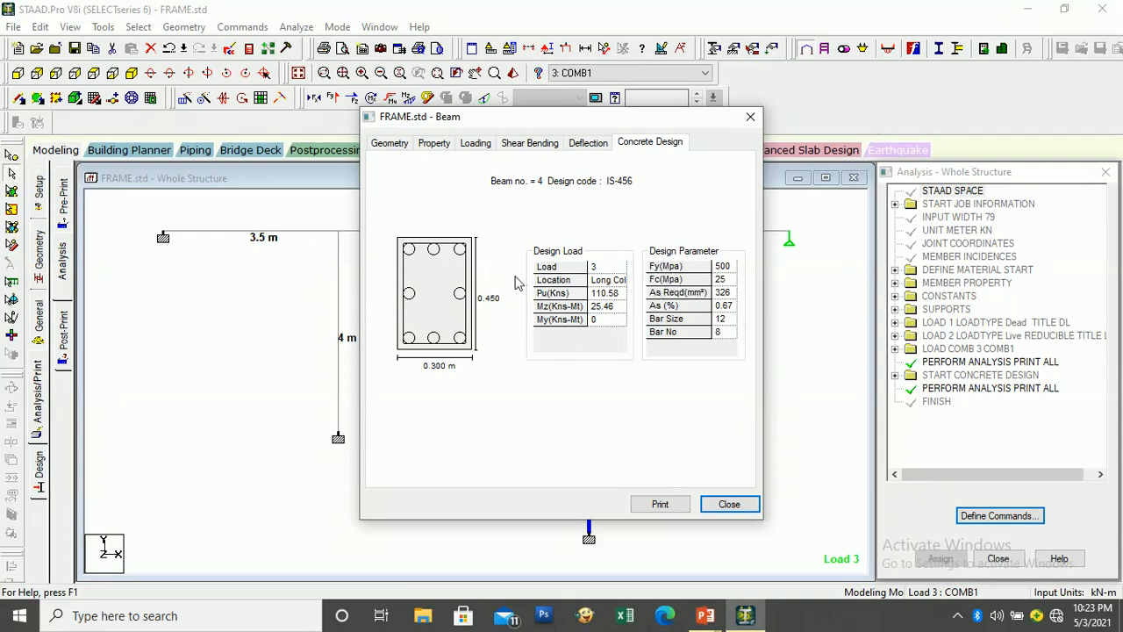
left_click(717, 505)
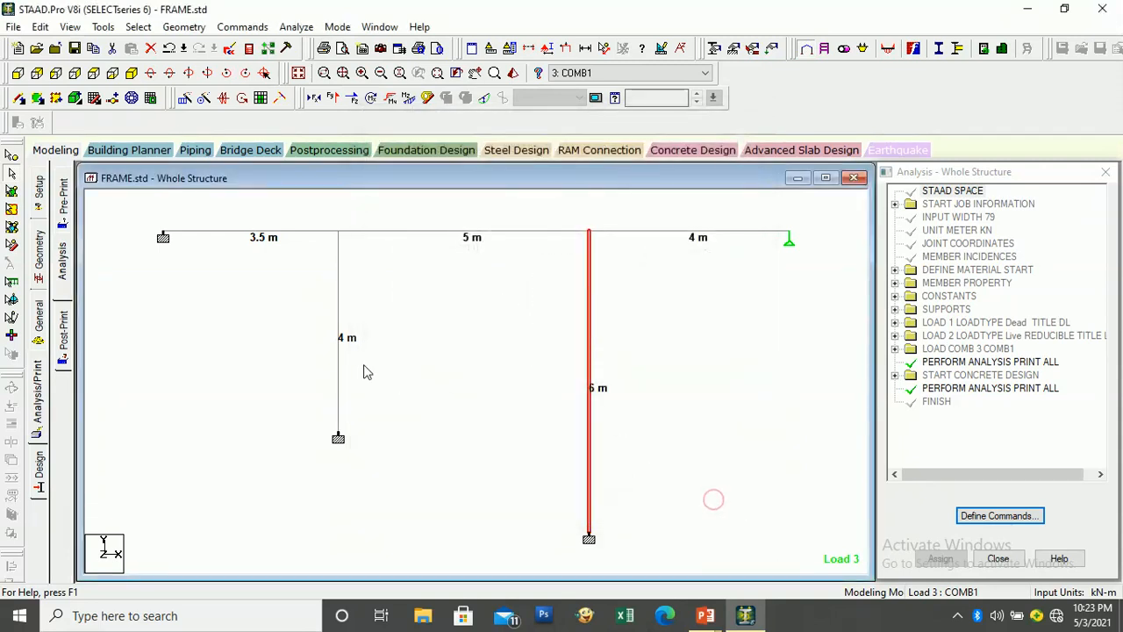
Step: Examine the concrete design section and bar details of the 4 m column, and clear the member selection
double_click(339, 369)
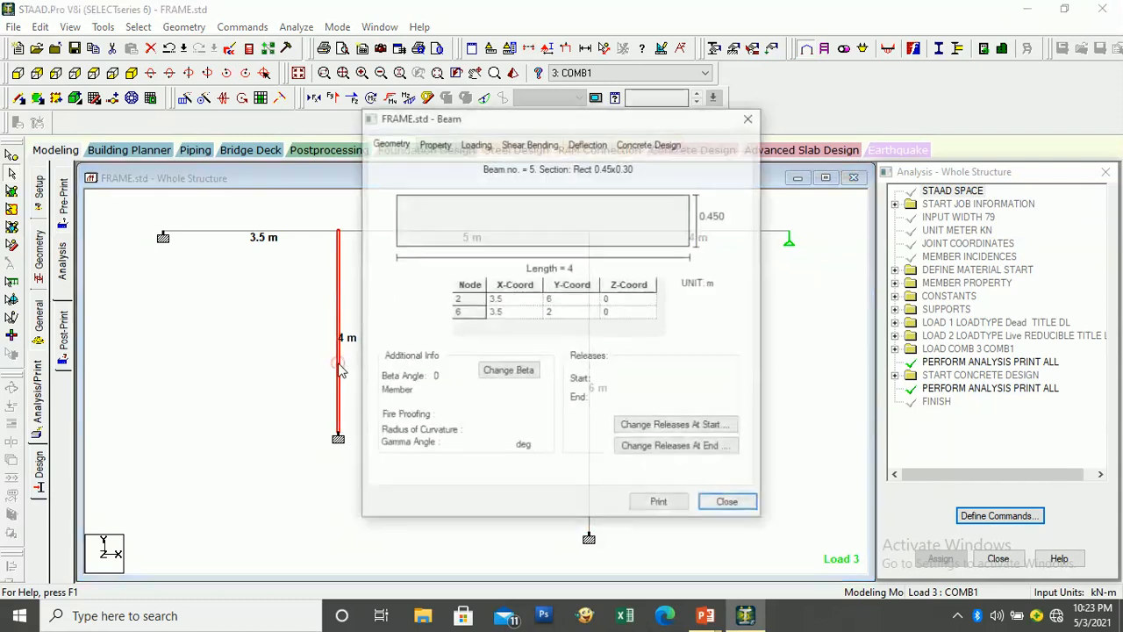
left_click(649, 141)
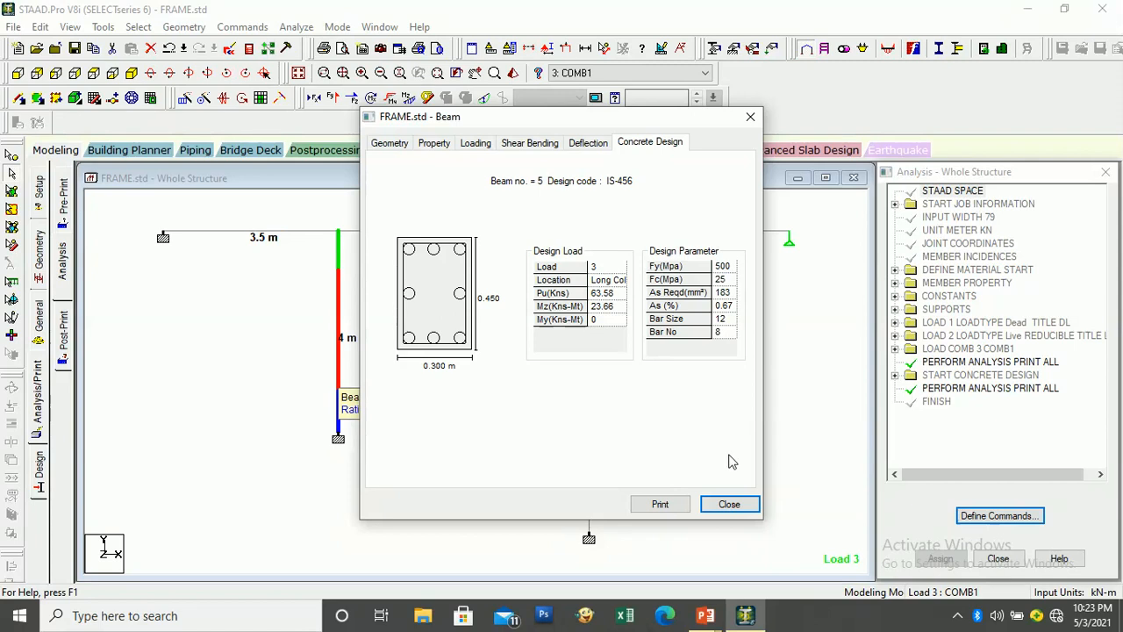
left_click(728, 504)
left_click(536, 372)
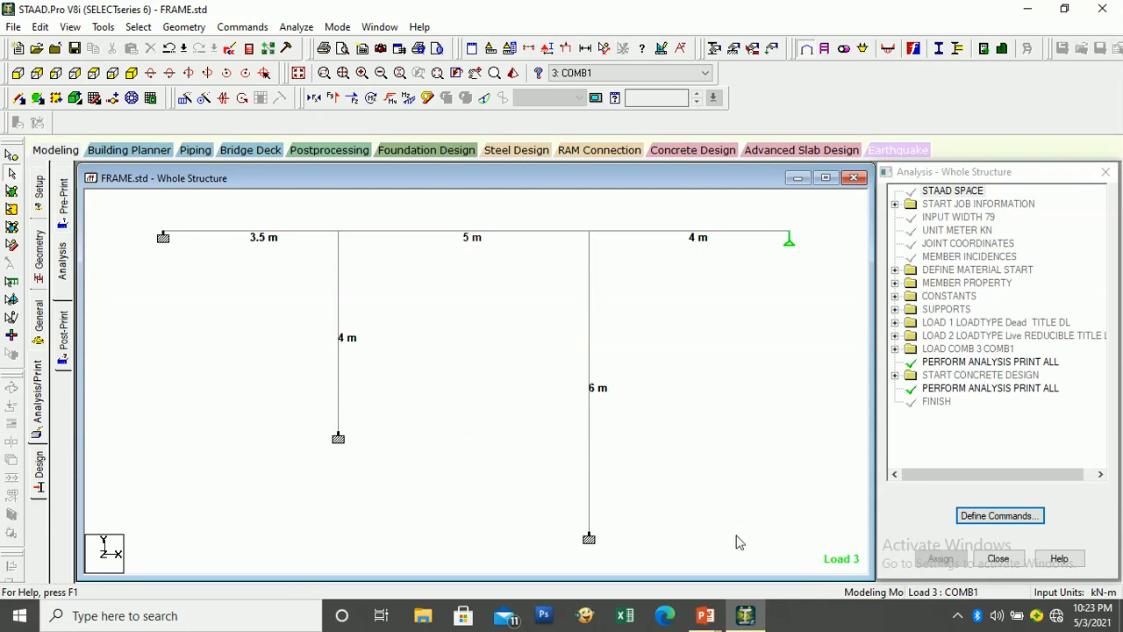
Step: Switch to the running PowerPoint slide show and show its closing "THANK YOU" slide
mouse_move(704, 615)
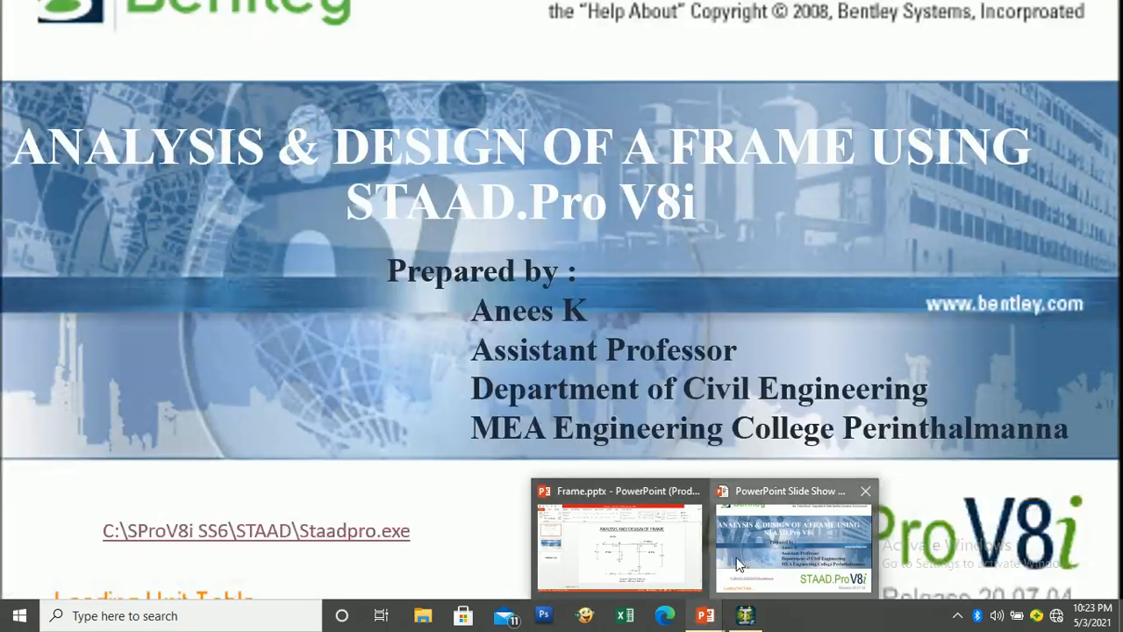
left_click(737, 559)
left_click(675, 473)
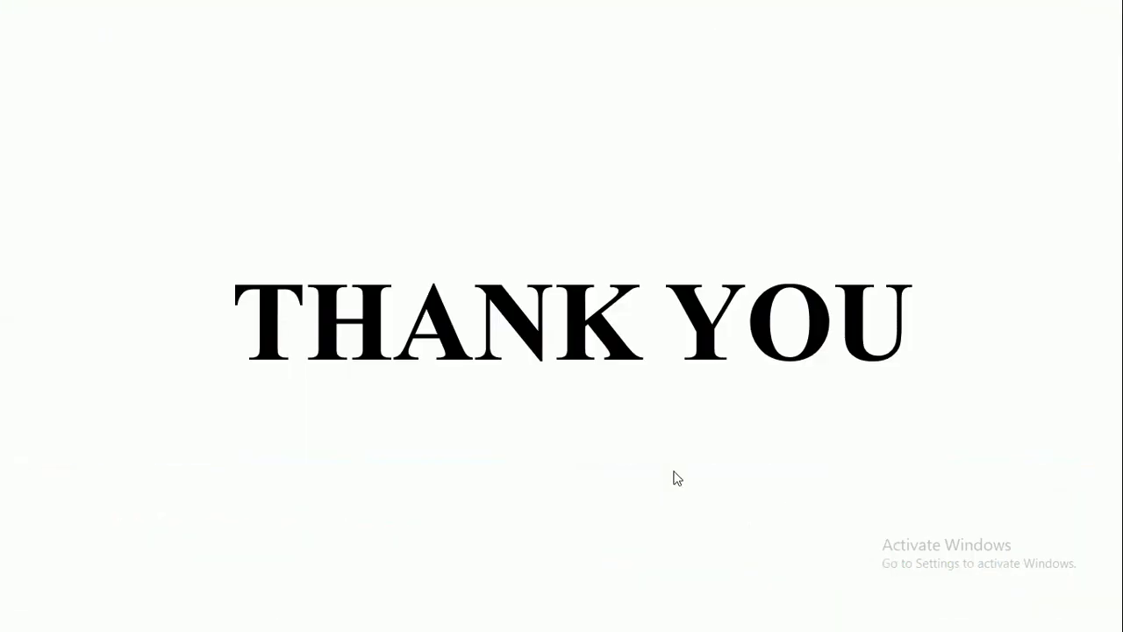